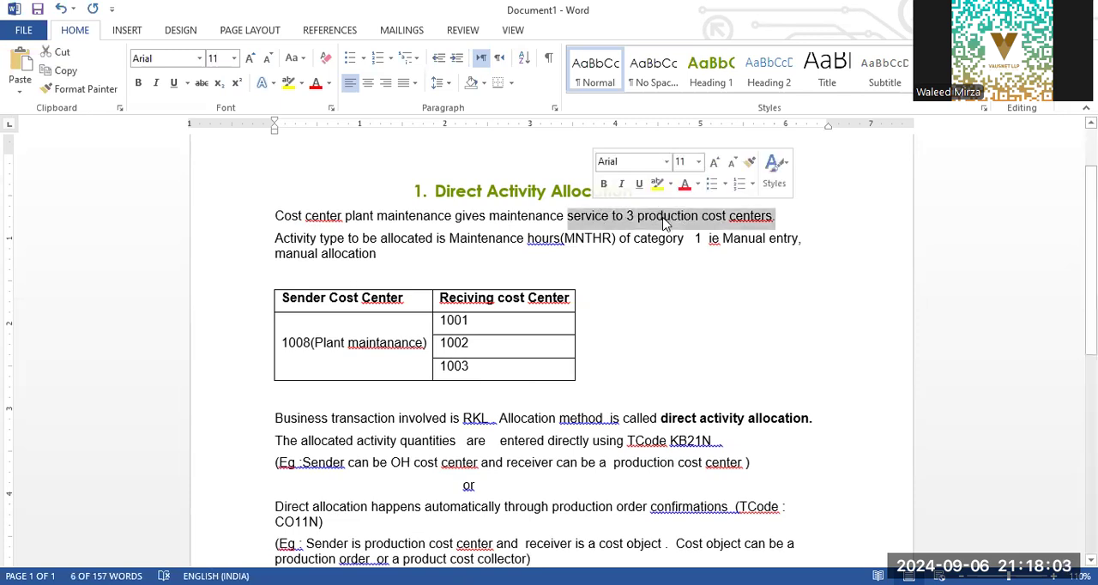
Step: Review the direct activity allocation scenario's introduction and the table of sender and receiving cost centers
click(663, 216)
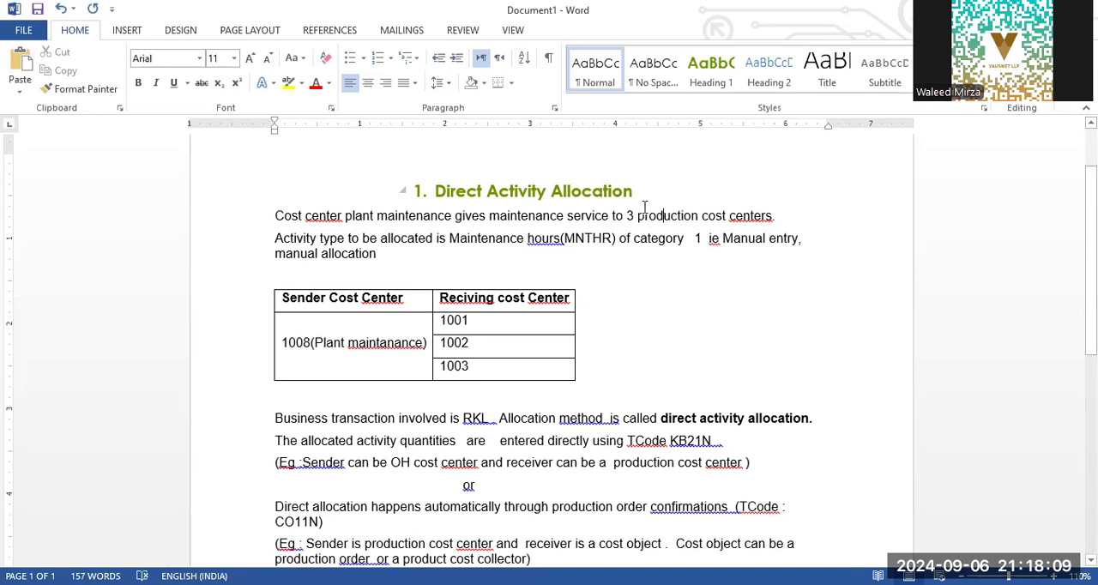
drag(345, 215, 451, 220)
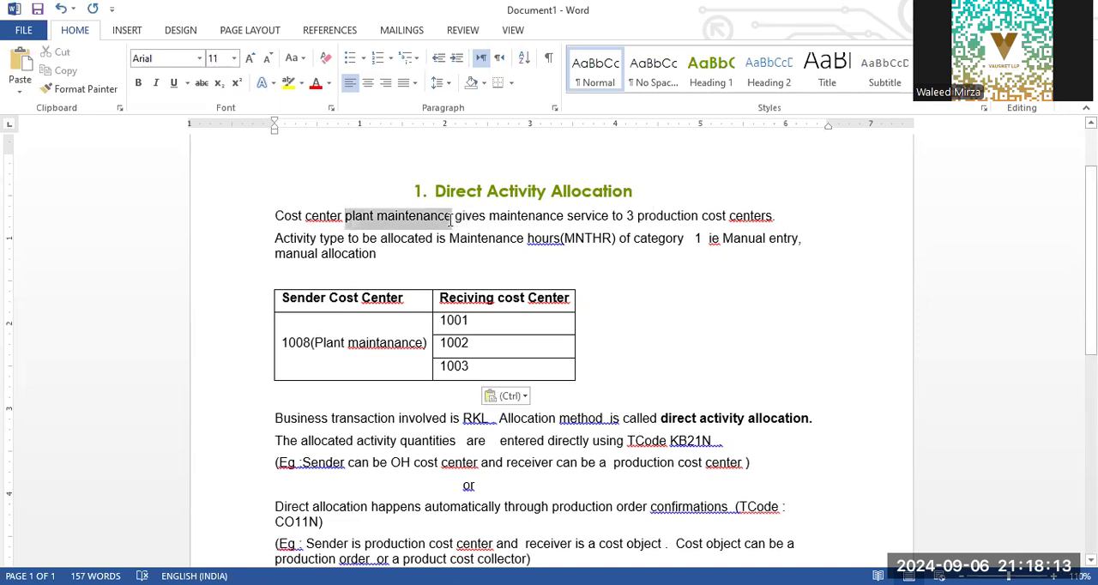
click(738, 215)
drag(790, 215, 637, 216)
click(663, 215)
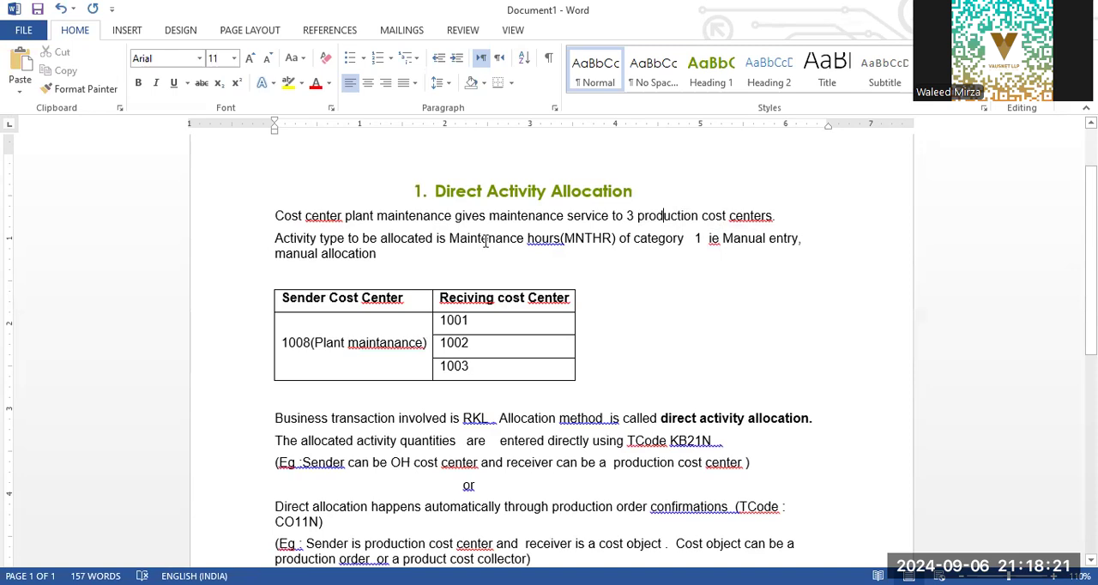
click(763, 239)
click(384, 252)
drag(426, 343, 281, 343)
click(479, 327)
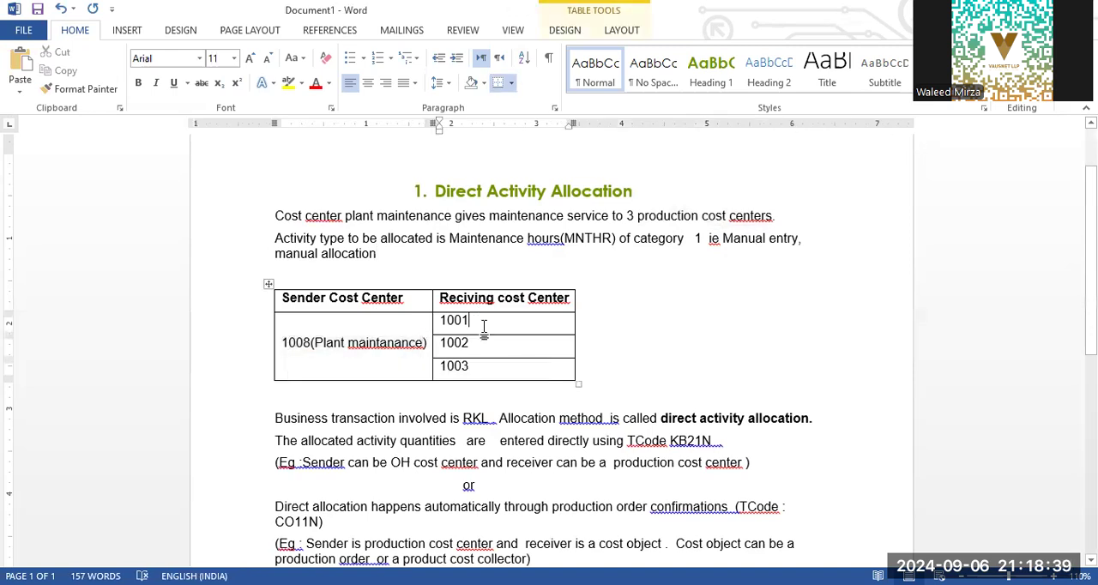
click(490, 343)
click(486, 366)
Step: Read the notes on the business transaction and the transaction codes for manual and automatic direct activity allocation
scroll(430, 326, down, 3)
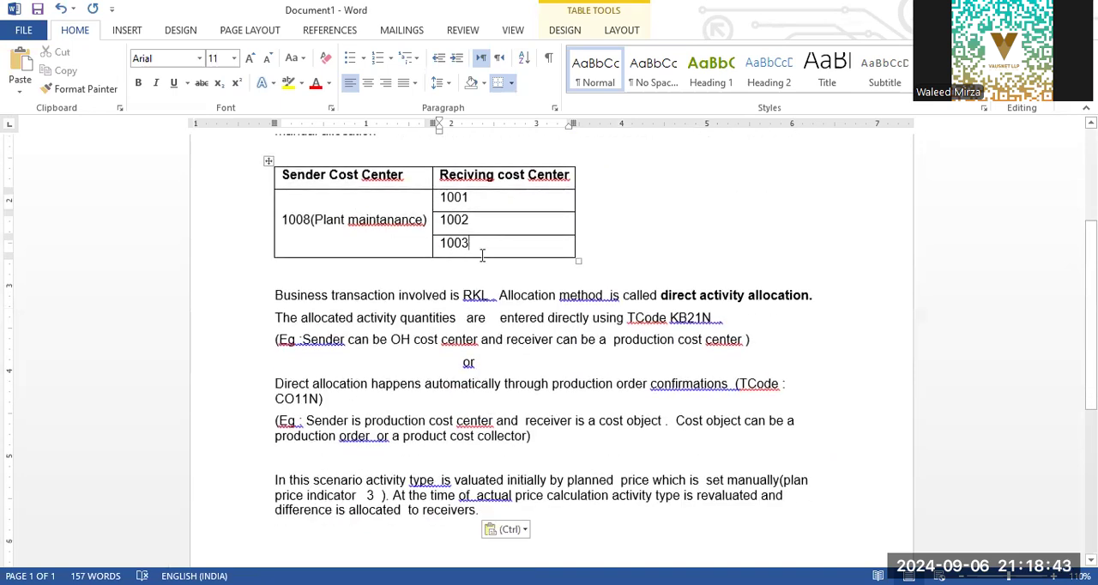
scroll(487, 245, down, 1)
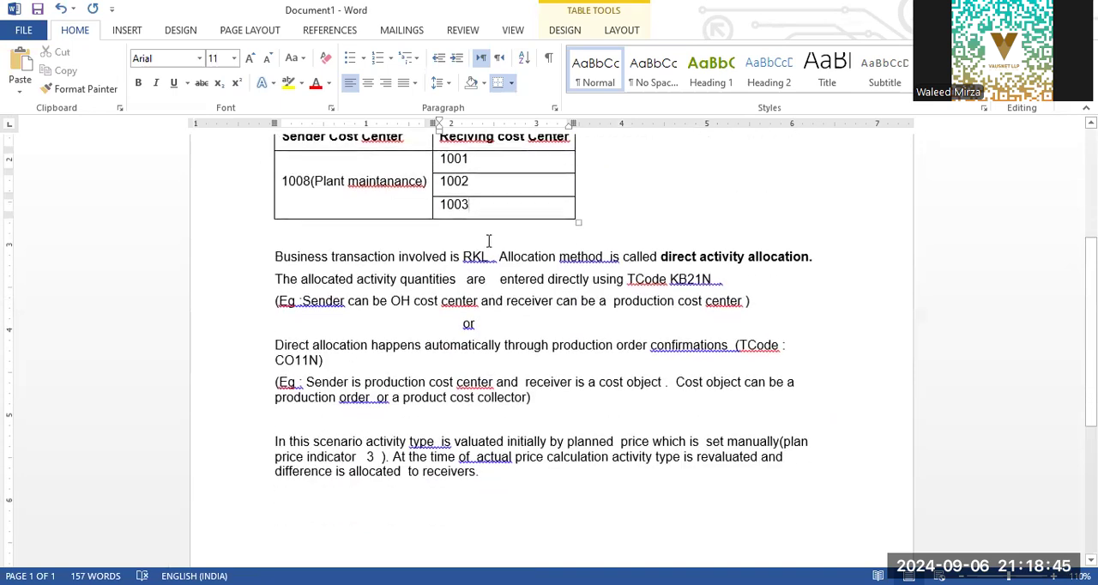
drag(314, 255, 334, 255)
drag(421, 255, 450, 257)
click(464, 278)
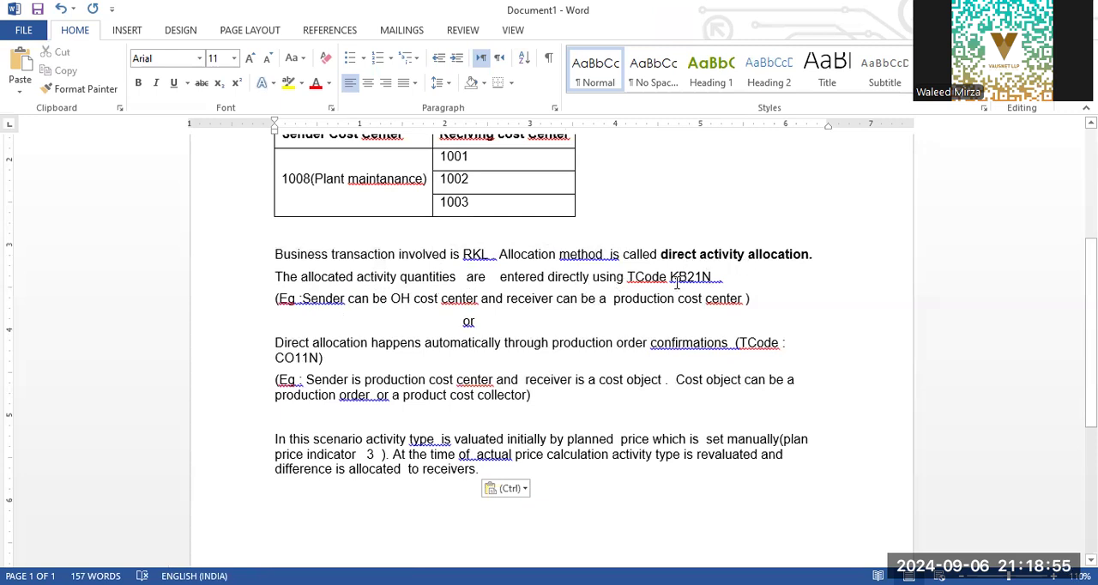
drag(725, 278, 674, 281)
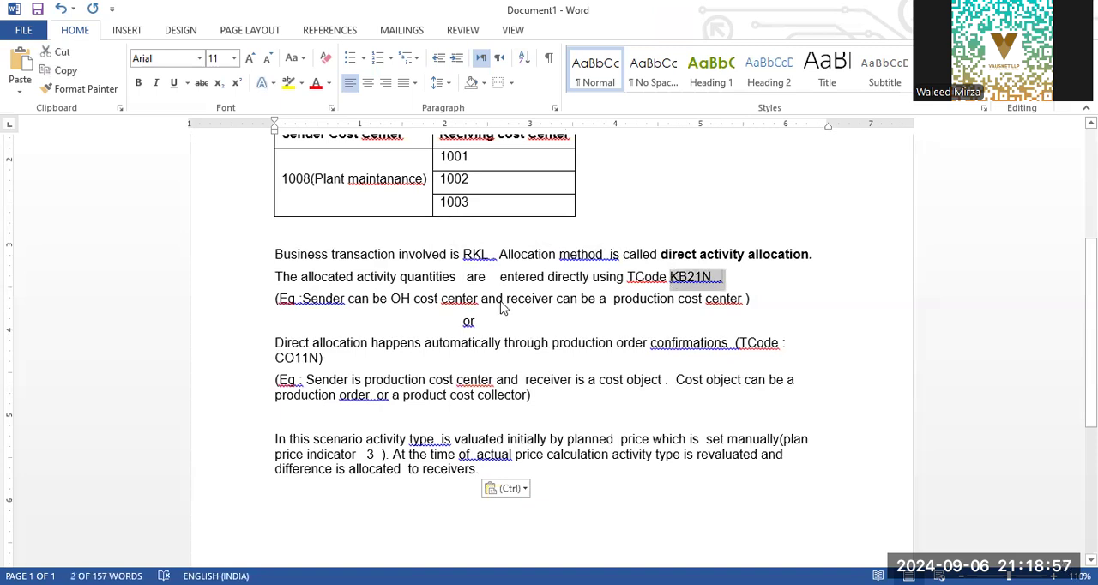
click(348, 300)
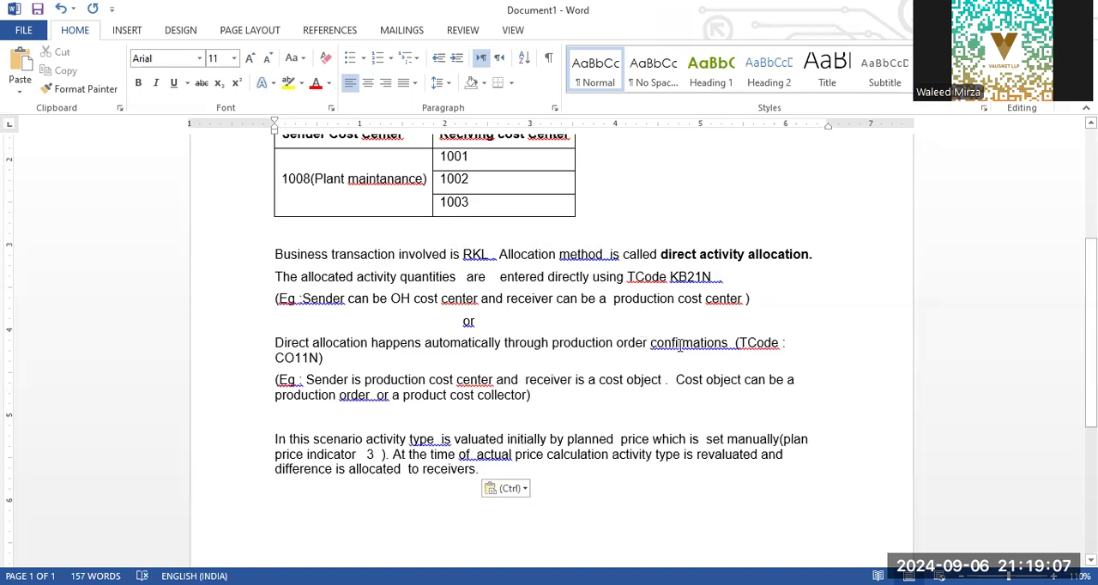
click(255, 363)
click(370, 364)
Step: Examine the example explaining which cost objects can receive an allocation from a production cost center
drag(531, 396, 276, 396)
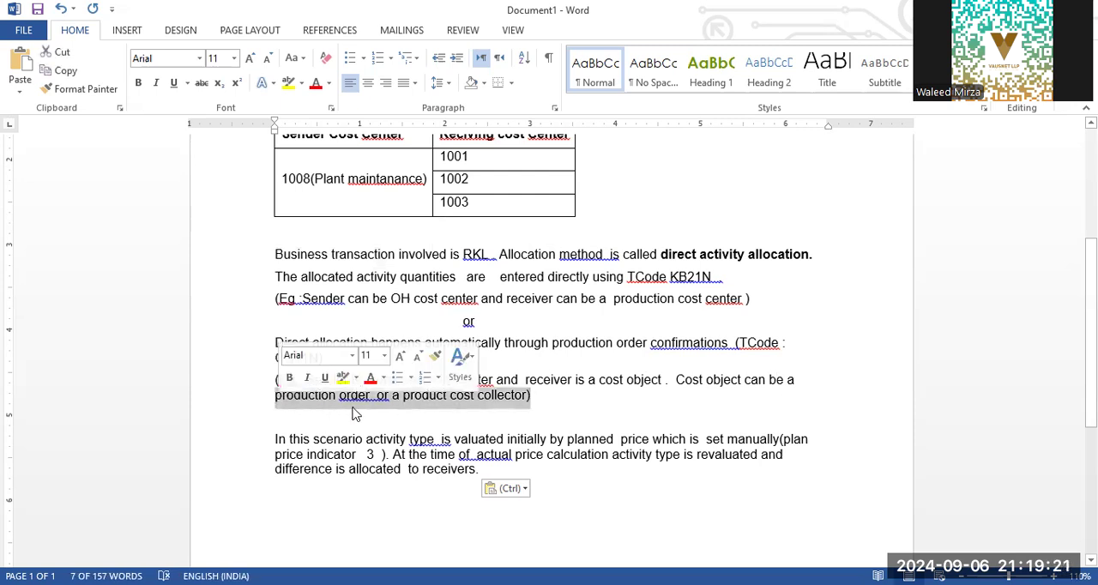
click(307, 396)
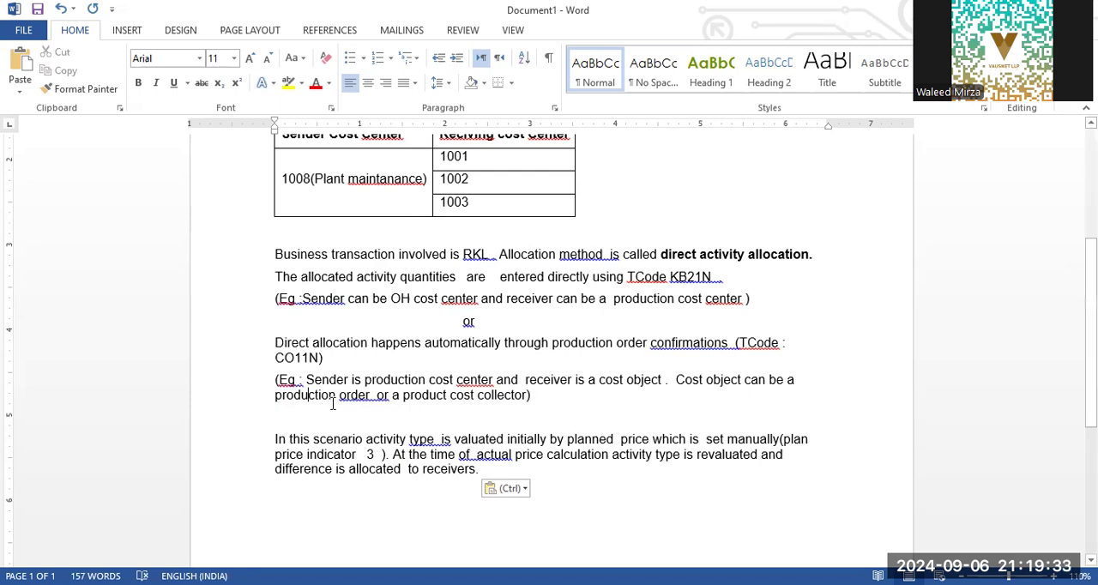
drag(270, 398, 534, 396)
click(269, 398)
drag(269, 398, 373, 399)
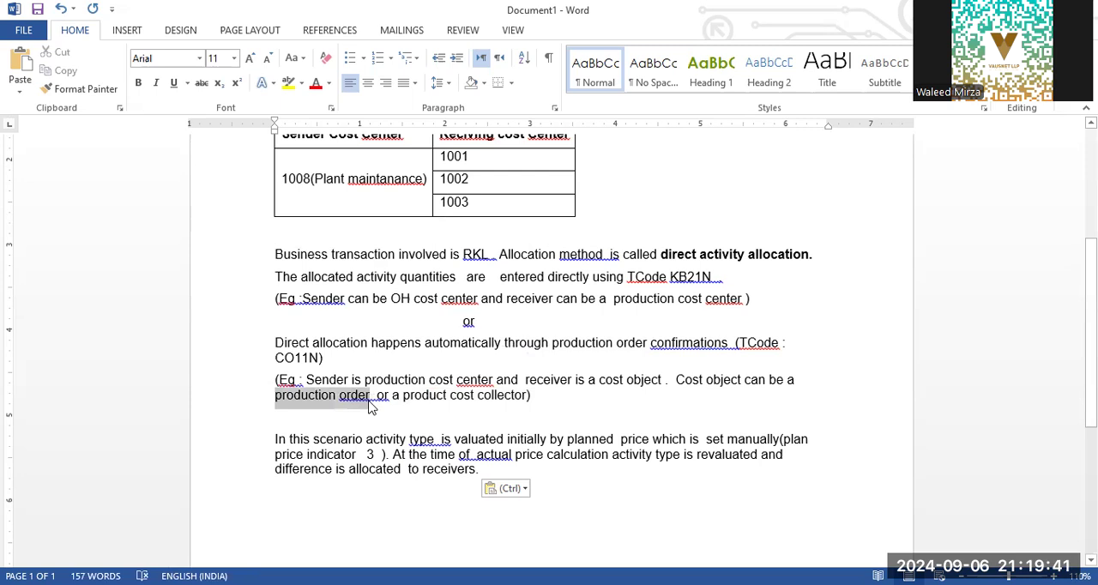
click(300, 408)
drag(275, 397, 371, 398)
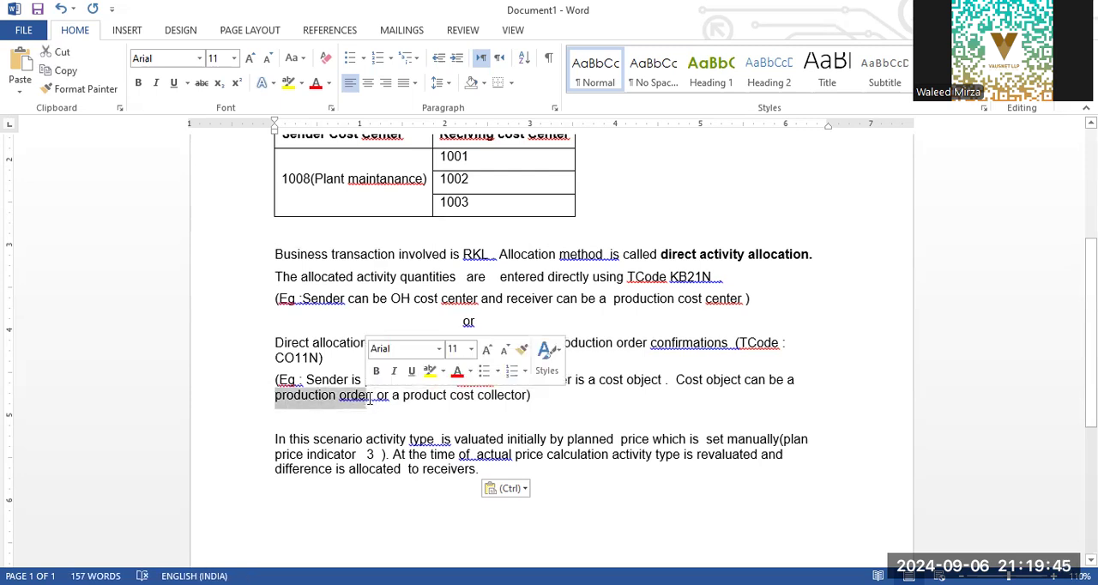
click(370, 399)
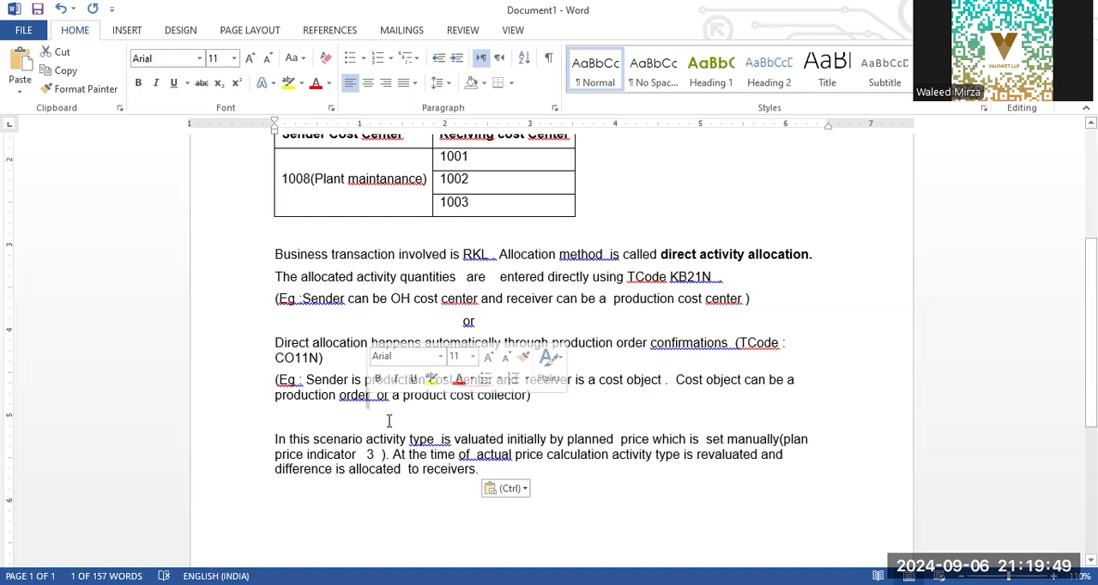
click(403, 416)
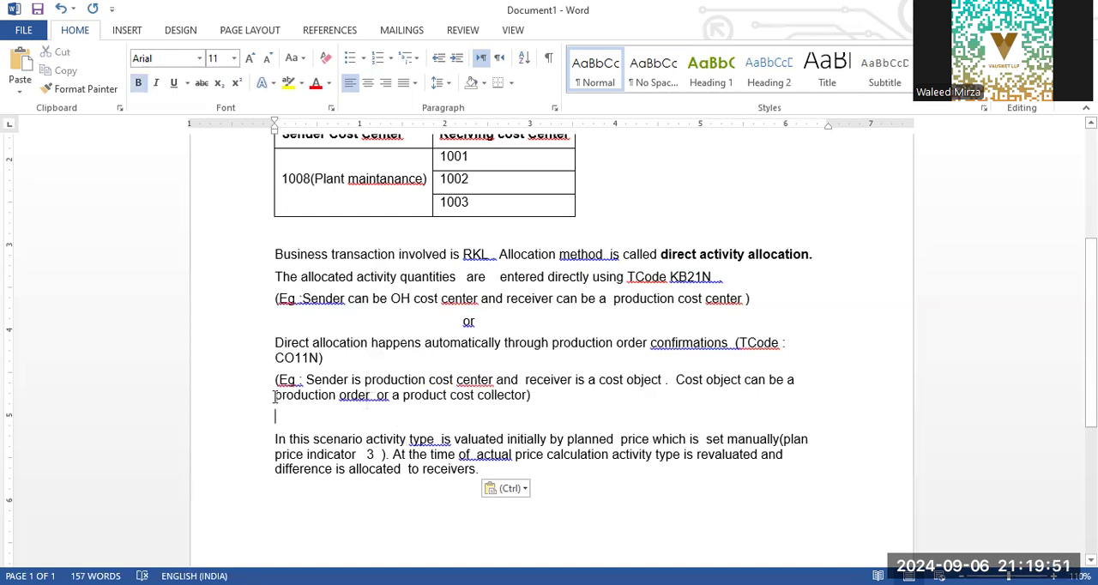
drag(275, 397, 371, 396)
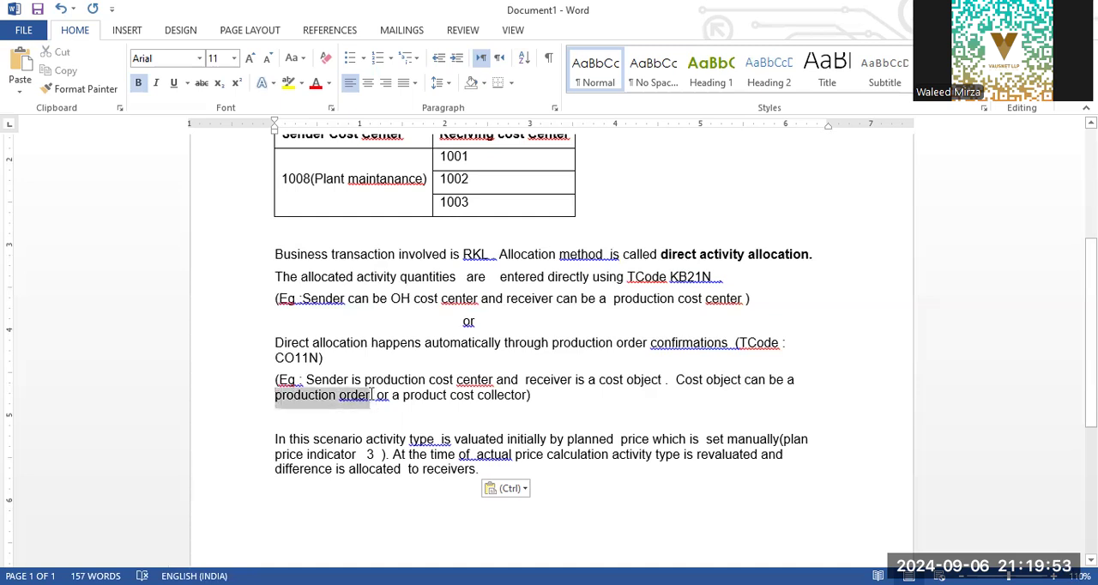
click(391, 420)
click(692, 379)
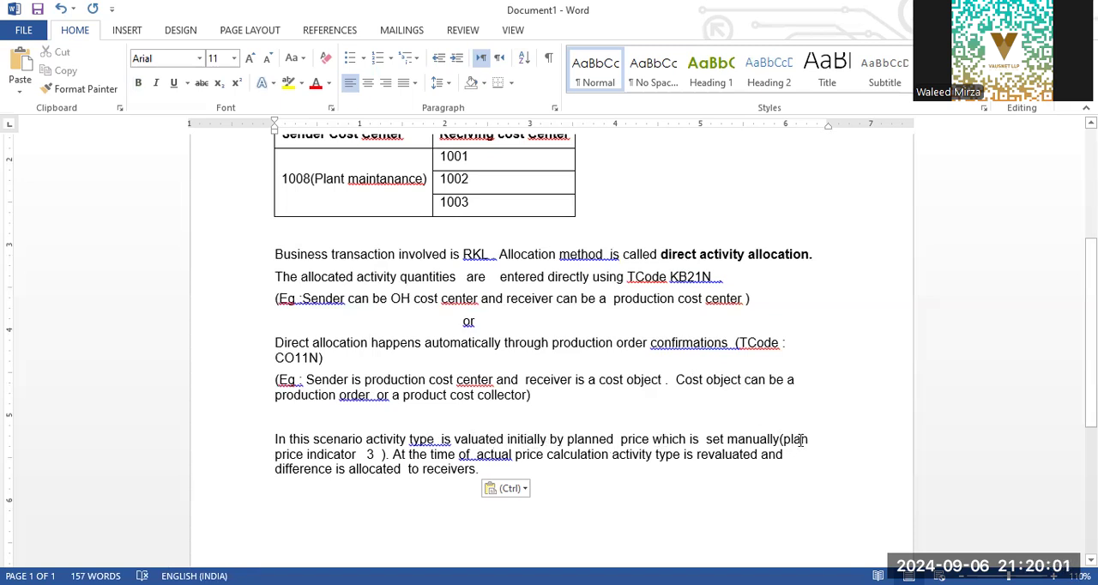
Step: Read the closing paragraph on the activity type's planned price, plan price indicator and revaluation at actual price calculation
click(258, 457)
click(581, 455)
click(728, 439)
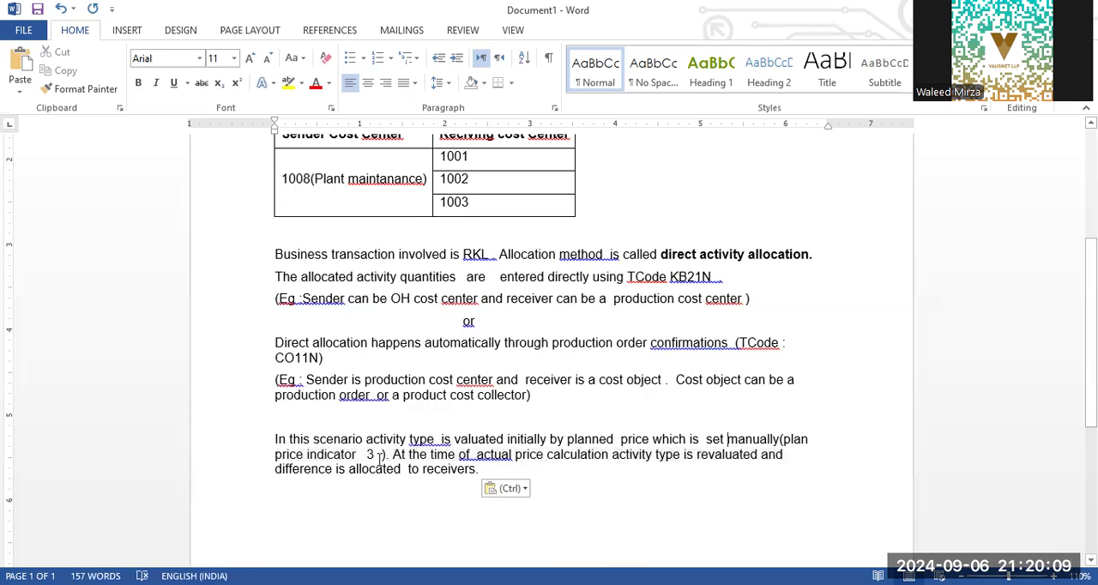
double_click(370, 455)
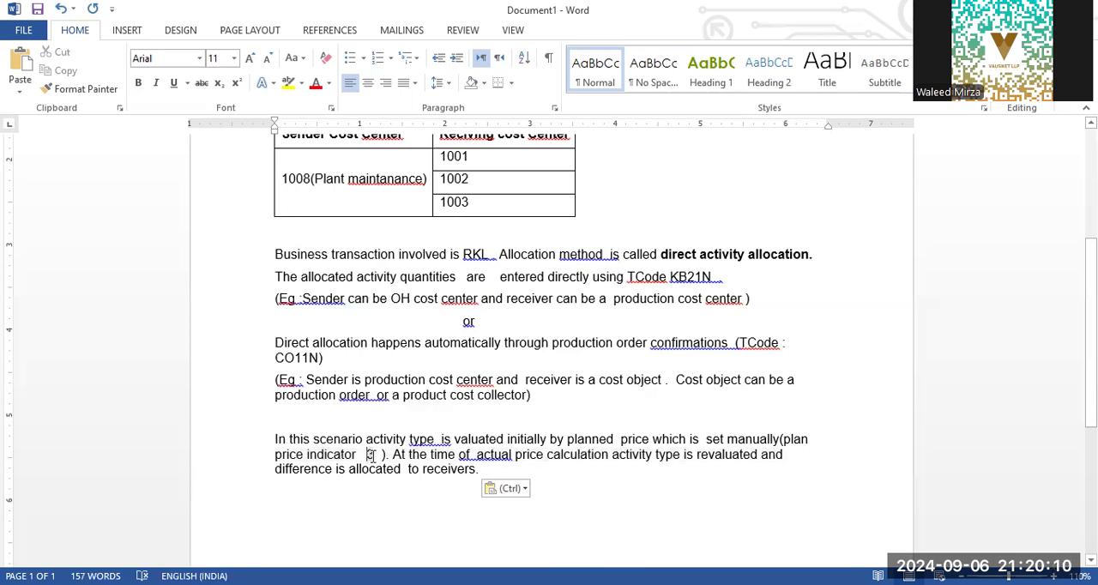
click(547, 455)
click(777, 455)
drag(309, 470, 380, 483)
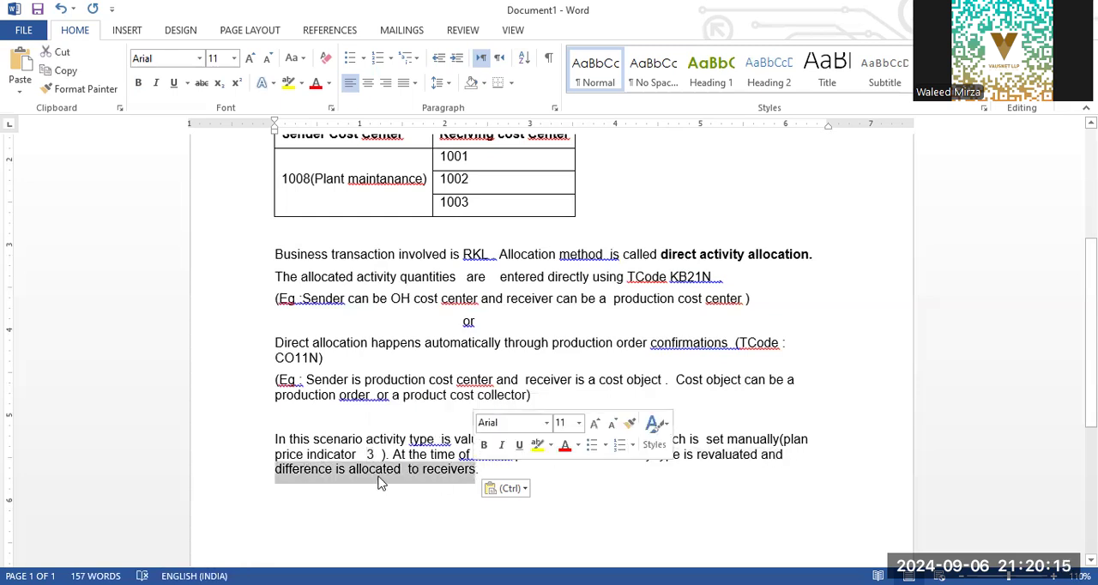
click(380, 483)
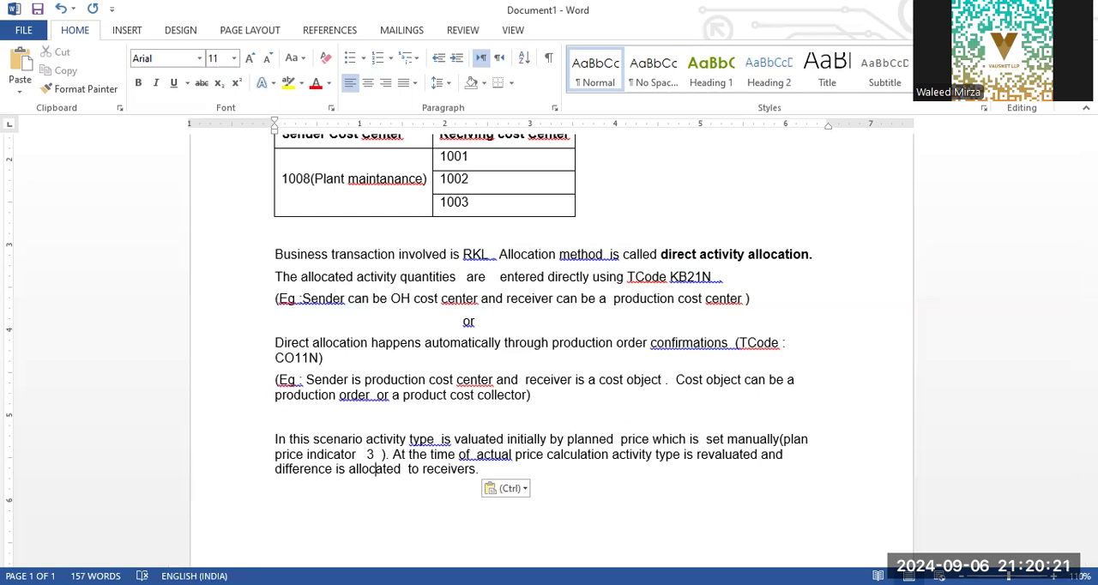
Step: Close the Word scenario document without saving it and return to SAP Easy Access
key(alt+Tab)
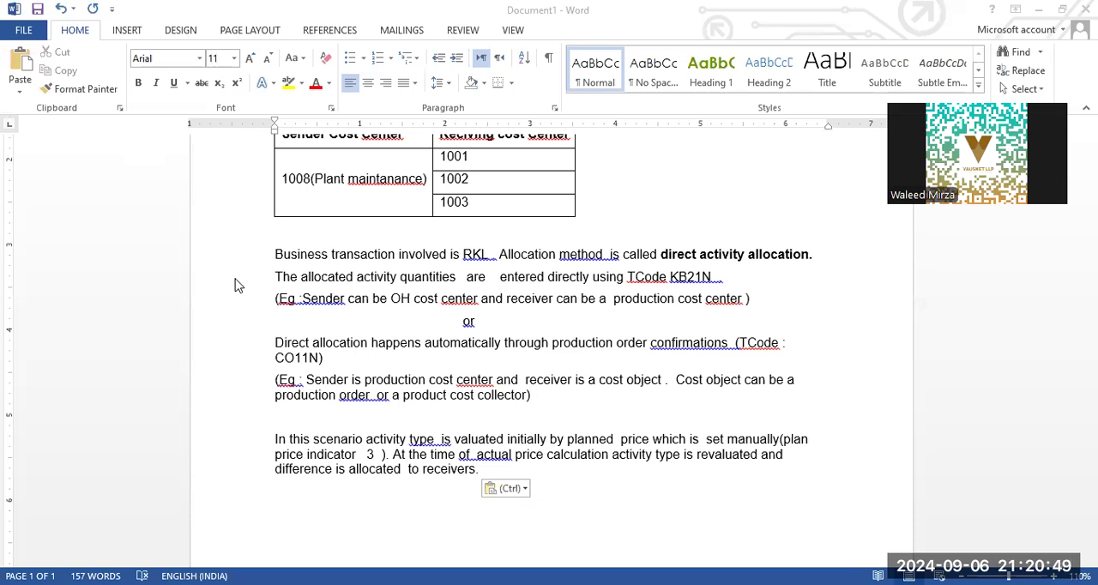
scroll(559, 436, up, 5)
scroll(558, 436, down, 4)
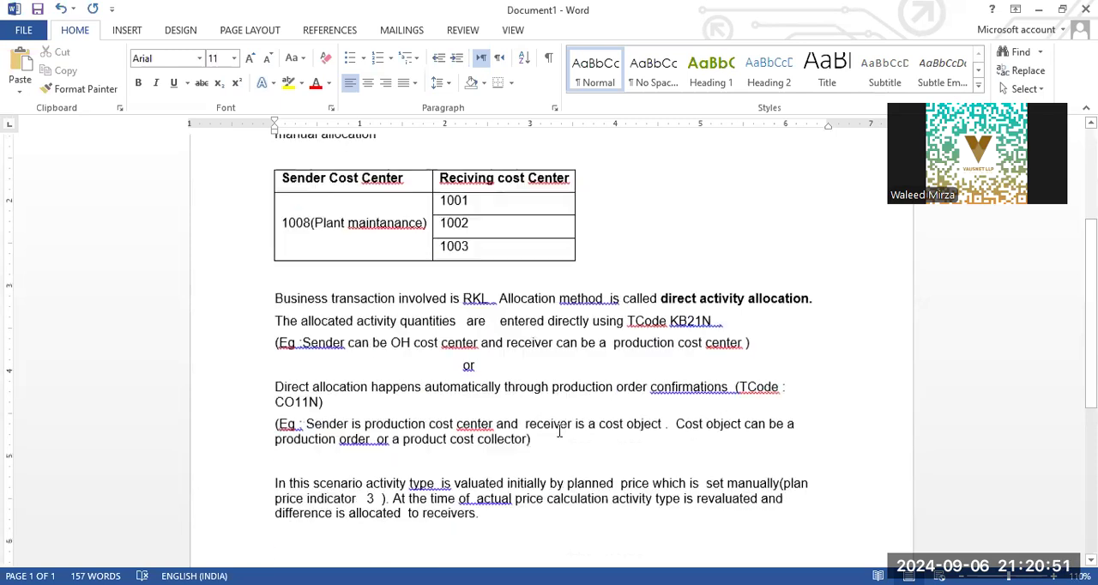
click(1086, 9)
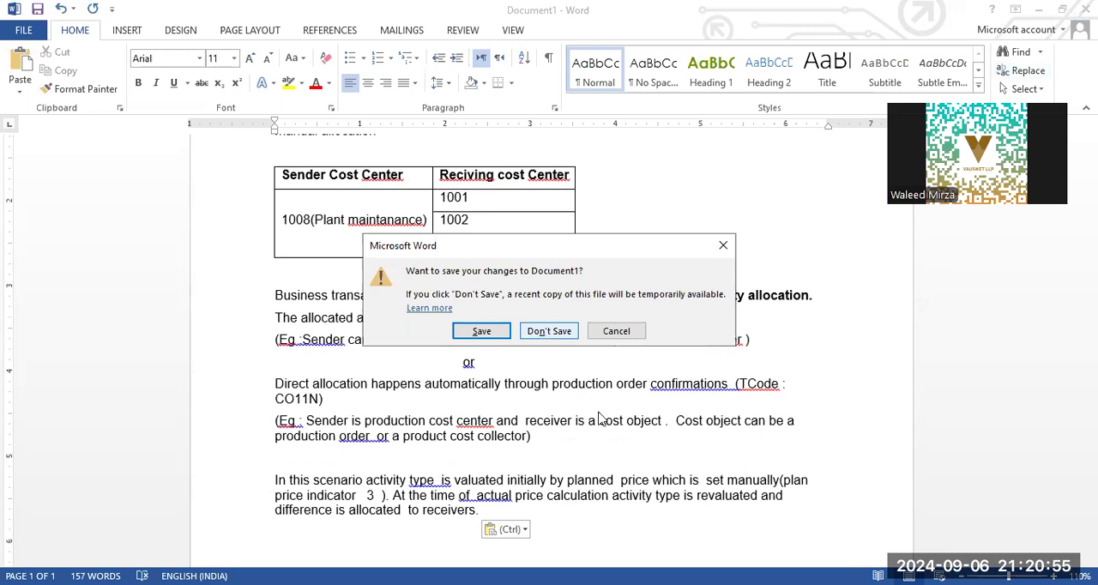
click(549, 330)
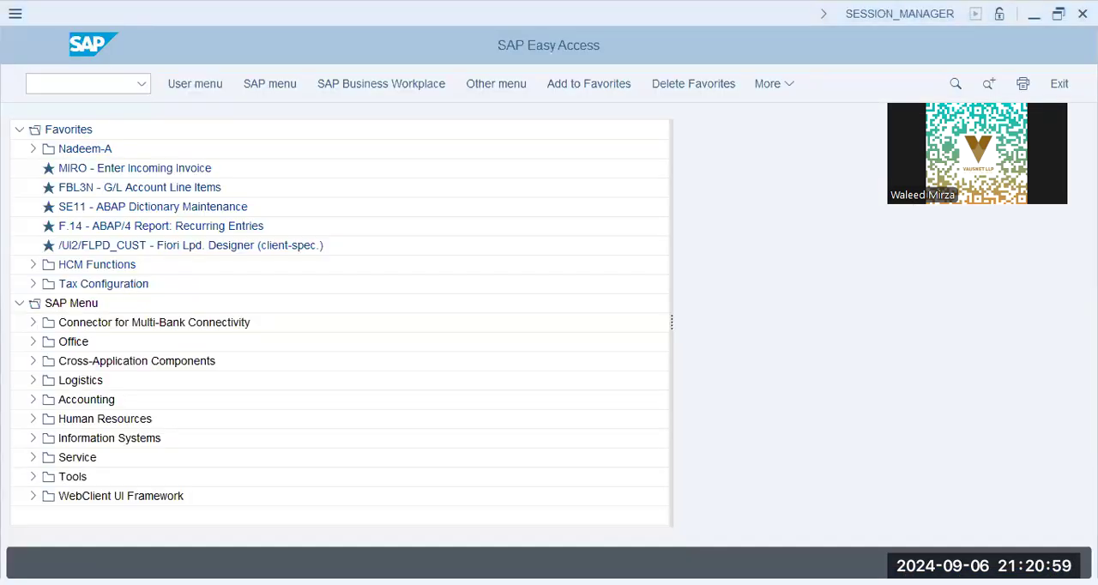
click(101, 84)
text(/n)
key(BackSpace)
text(ks01)
key(Return)
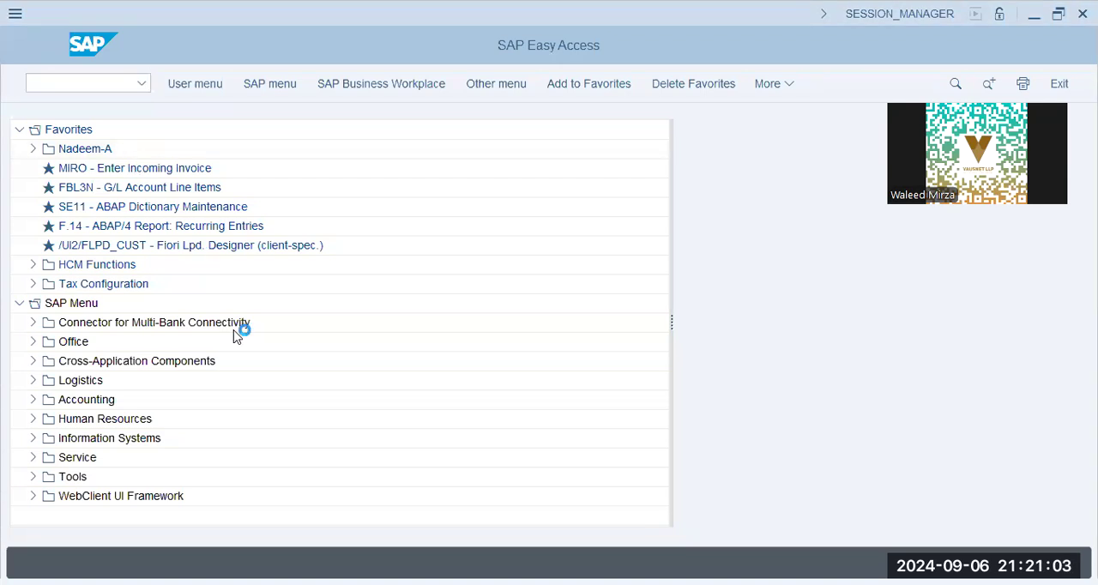
text(x1008)
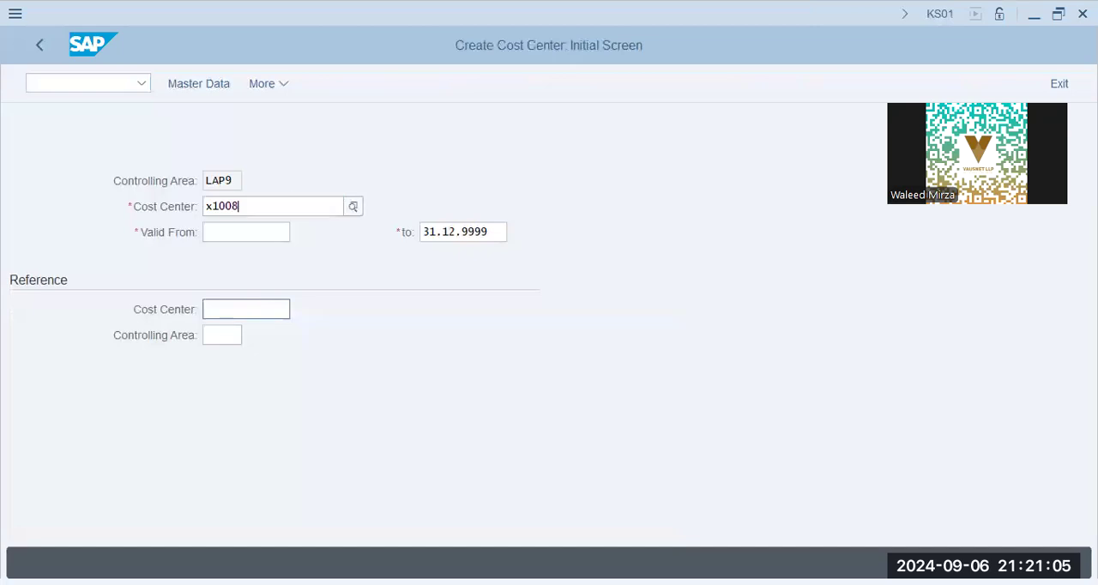
key(Tab)
text(01.01.2024)
click(246, 304)
Step: Run transaction OKKS and set the controlling area to XAP9
click(80, 85)
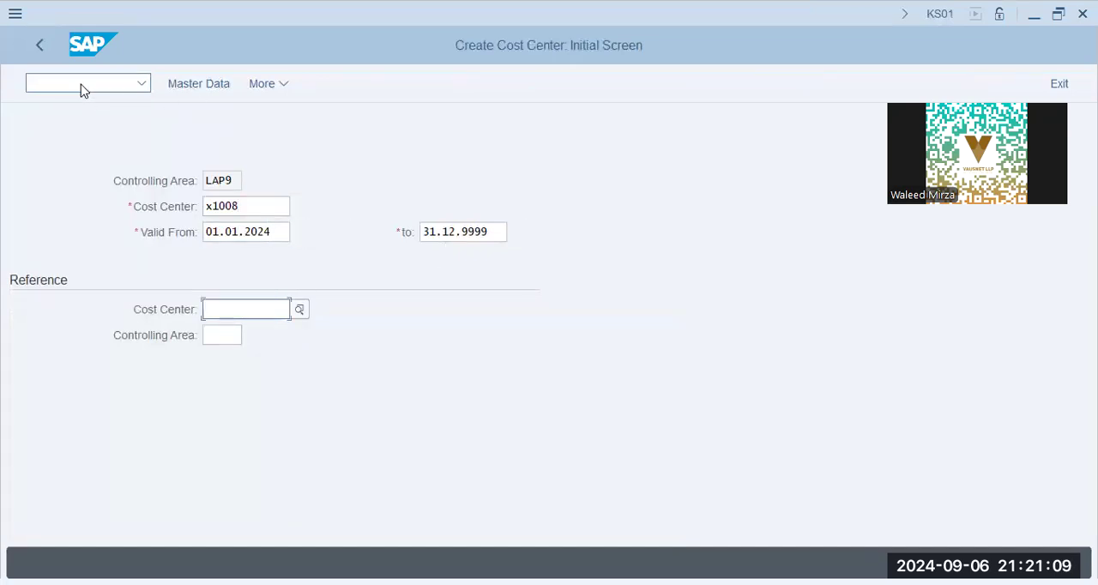
text(/nokkp)
key(Return)
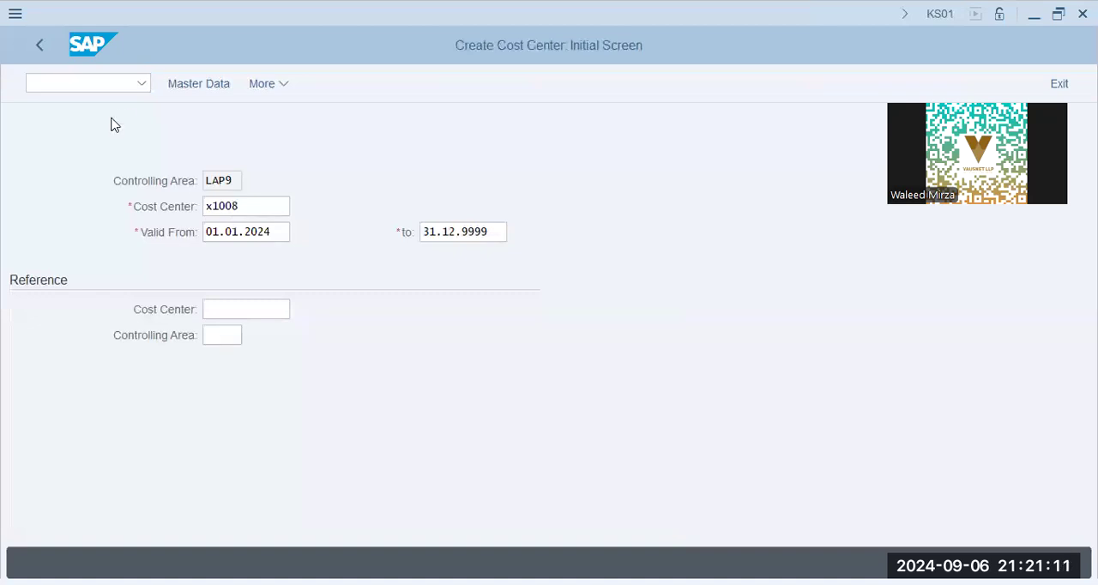
text(xap9)
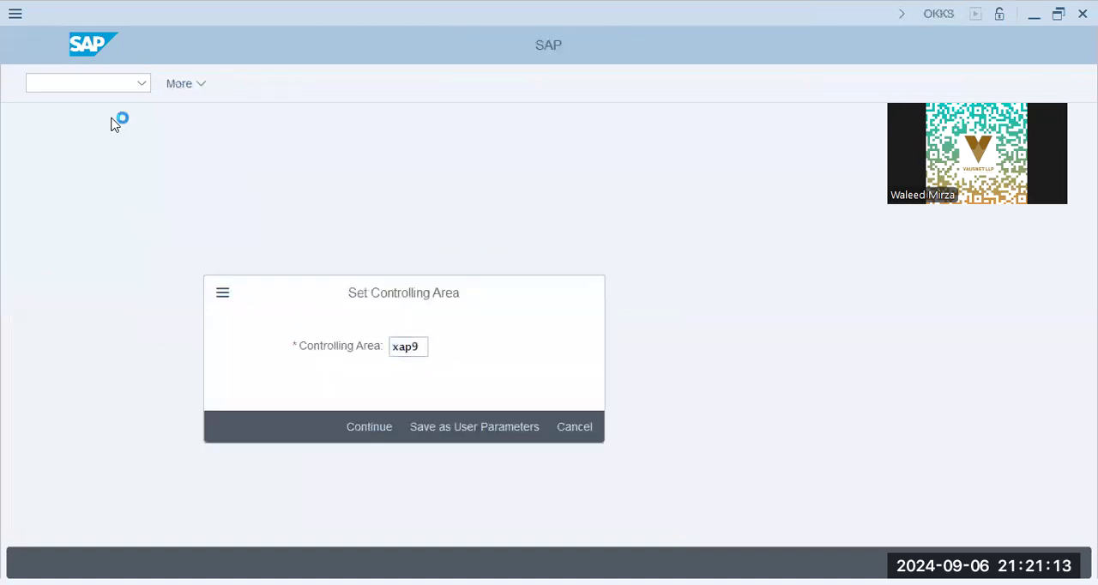
text(ks91)
key(Return)
Step: Start cost center creation with KS01 for cost center X1008, valid from 01.01.2024, and open its basic data
text(ks01)
key(Return)
click(249, 206)
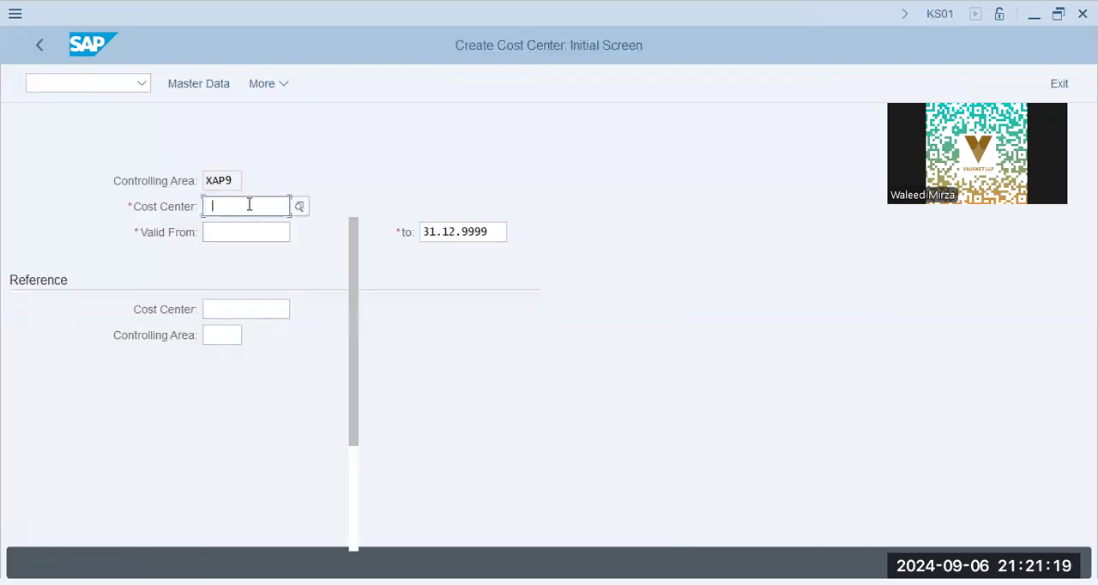
click(247, 231)
click(257, 233)
key(space)
key(Down)
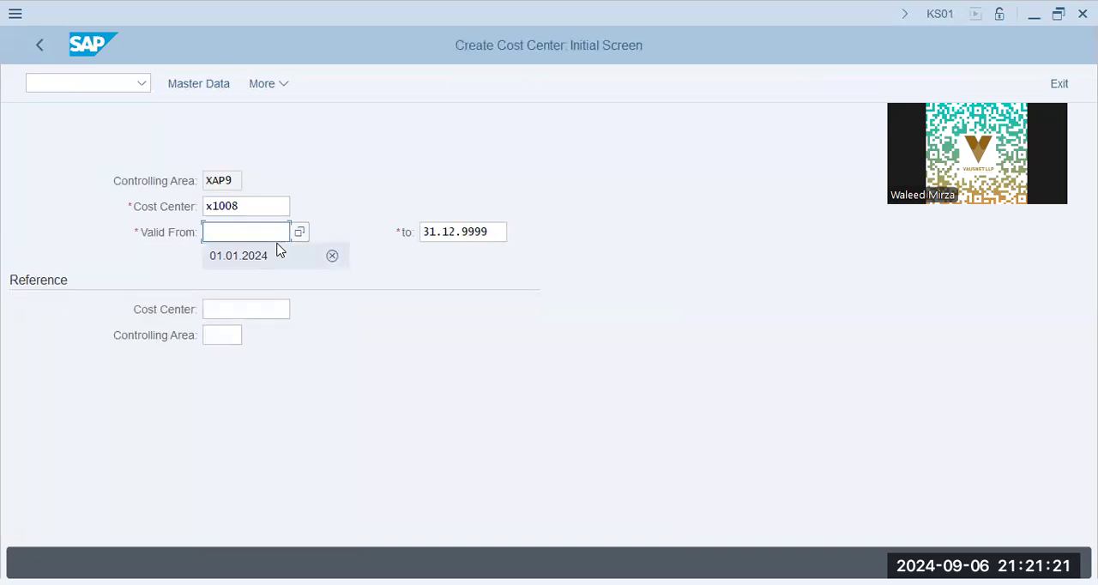
key(Return)
key(Return)
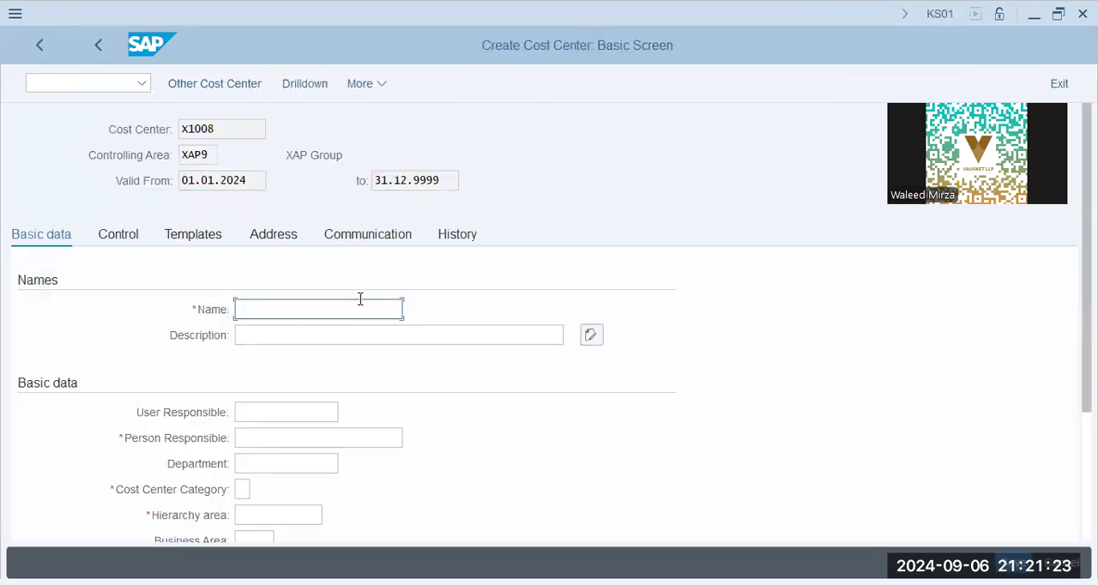
Step: Enter "Plant Maintenance" as both the name and the description of the cost center
text(Plant)
key(Tab)
key(shift+Tab)
key(End)
text(Maintenance)
key(Tab)
text(Plant Main)
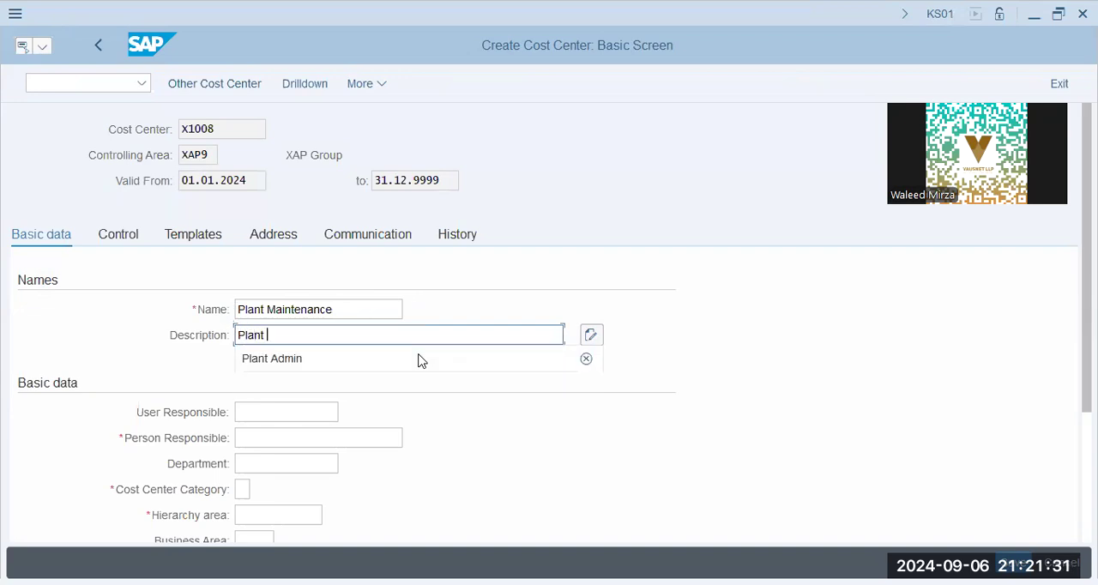
text(tenance)
key(Tab)
key(Tab)
key(Tab)
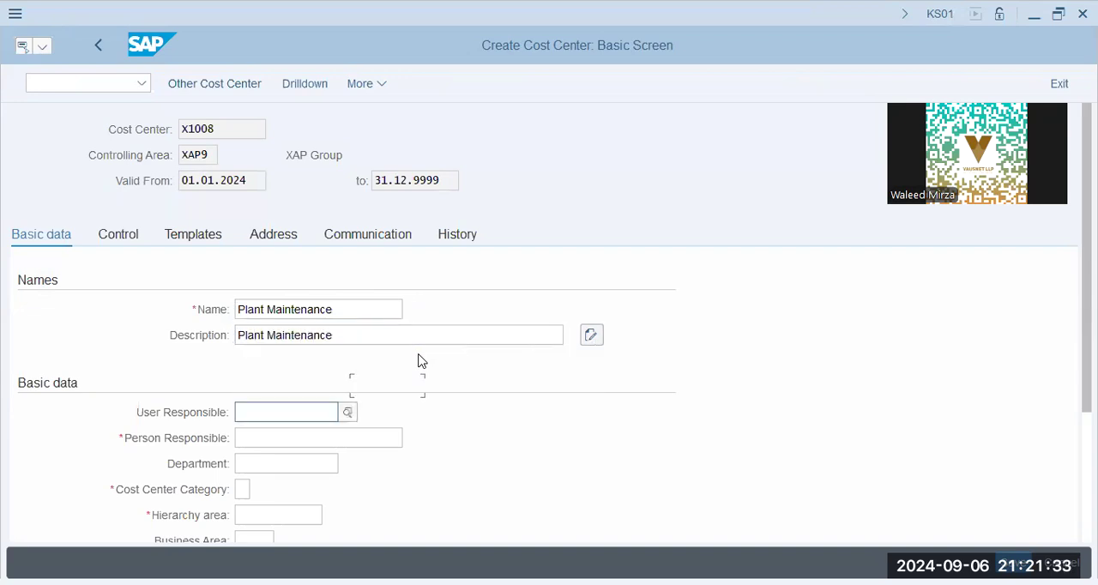
Step: Enter the person responsible and set the cost center category to H for the Plant Maintenance cost center
text(Jim)
key(Tab)
key(Tab)
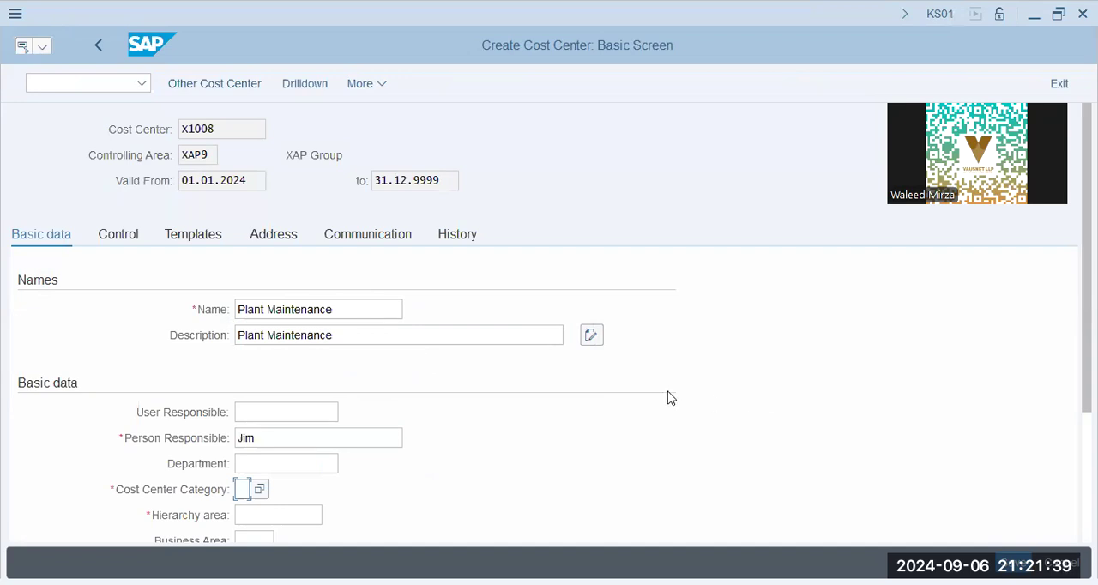
key(alt+Tab)
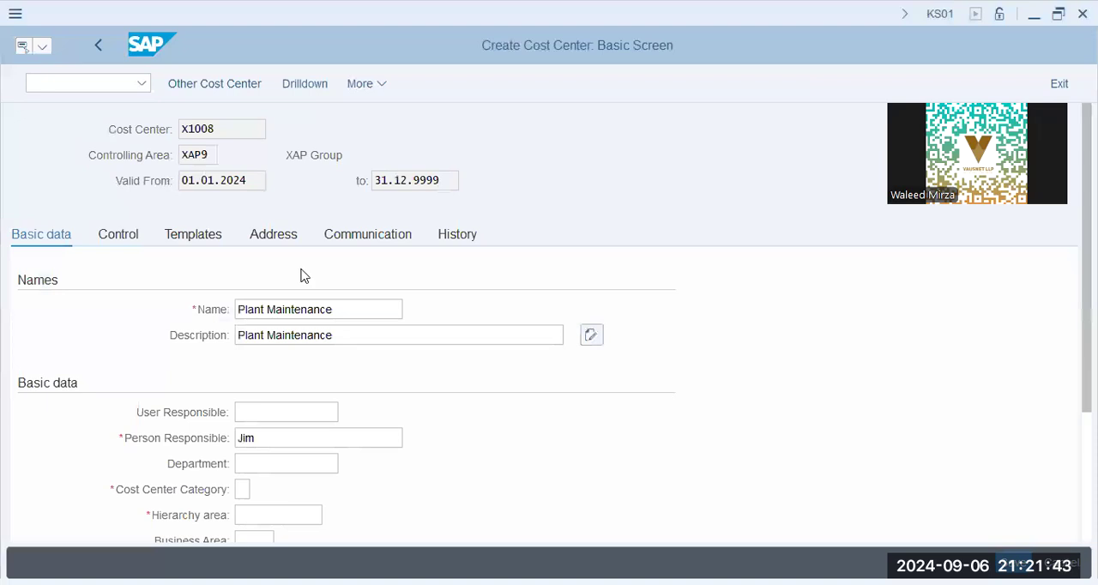
click(385, 292)
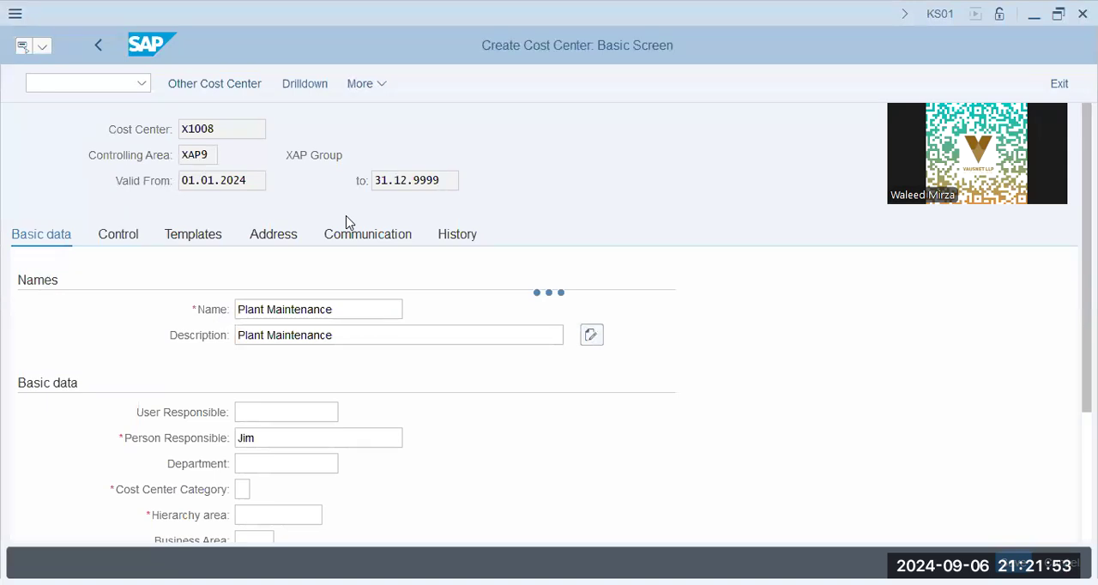
double_click(326, 393)
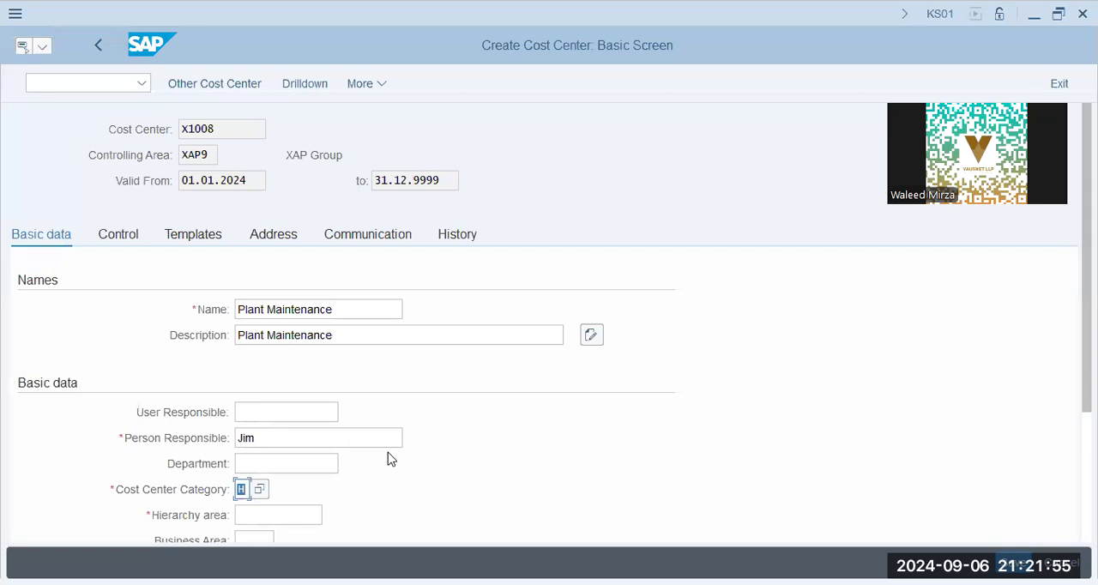
Step: Set the hierarchy area to XAP9, look up the profit center, and save the cost center
scroll(387, 455, down, 3)
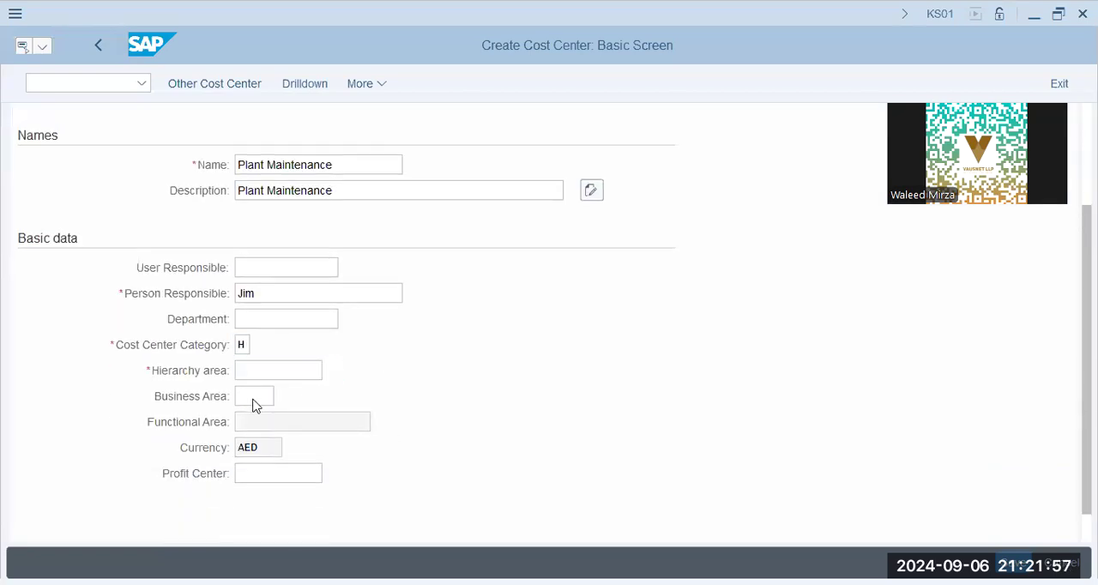
click(286, 475)
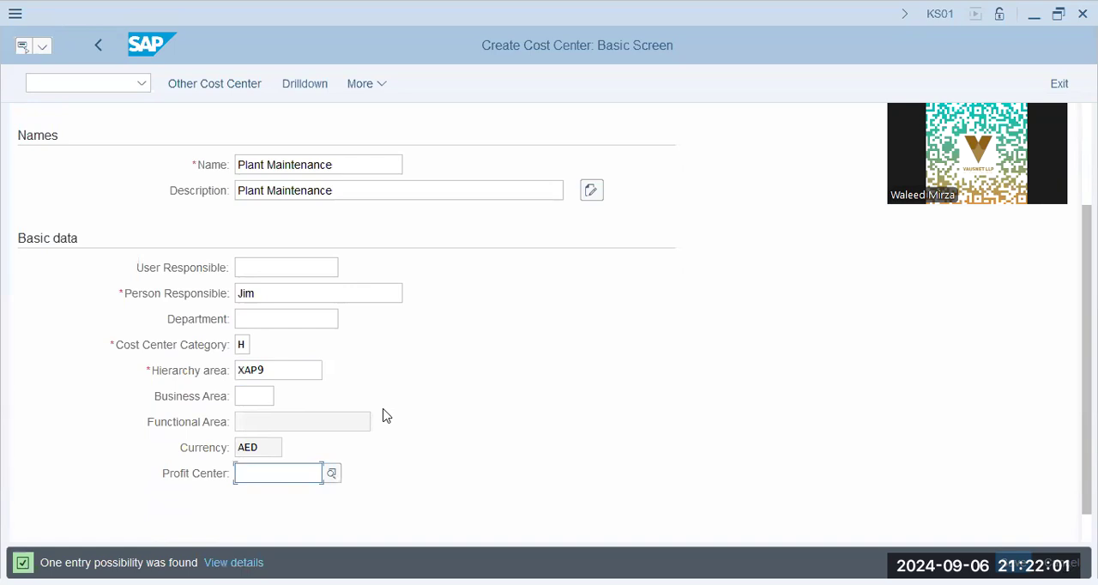
key(F4)
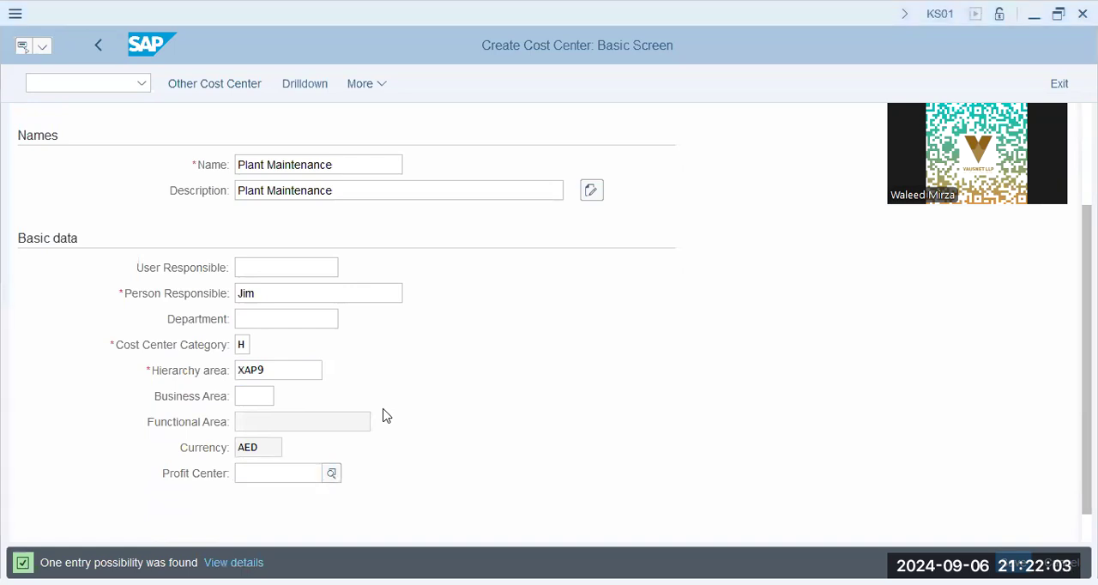
click(573, 451)
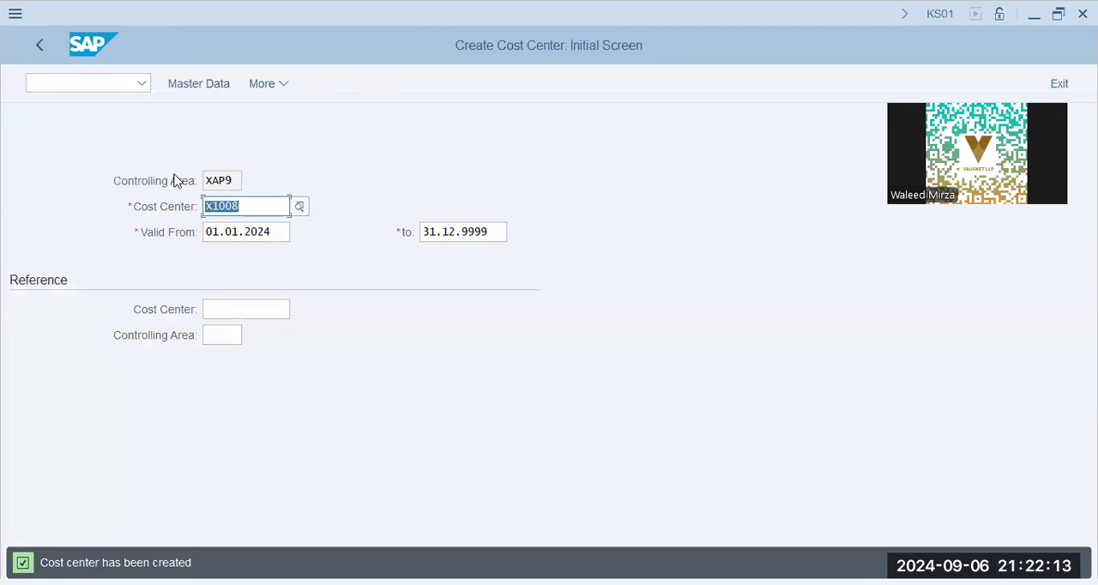
Step: Run transaction FS00 to edit G/L accounts centrally
key(alt+Tab)
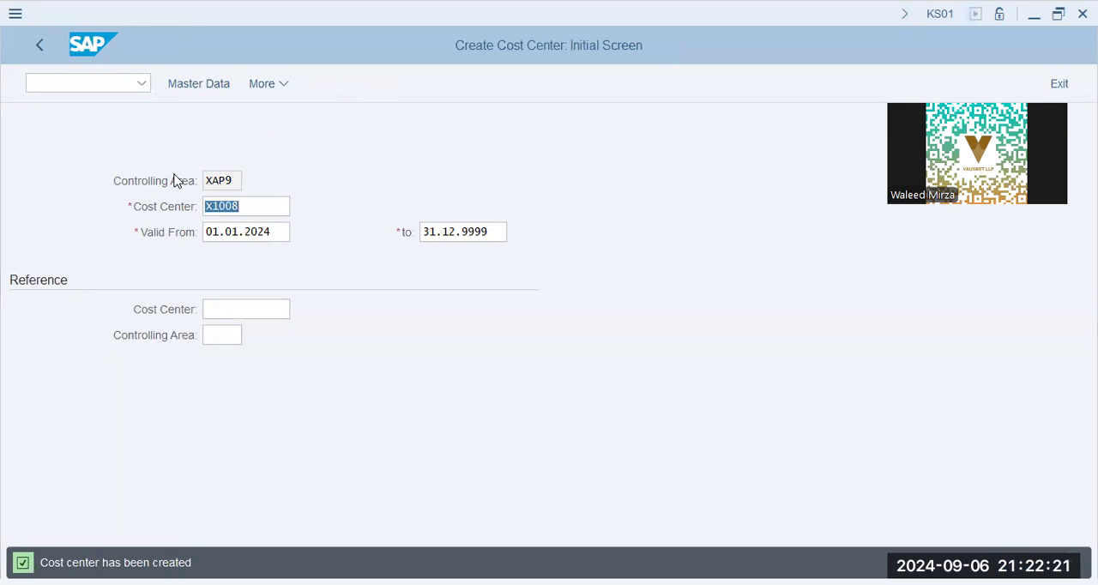
click(97, 83)
text(/n fs00)
key(Return)
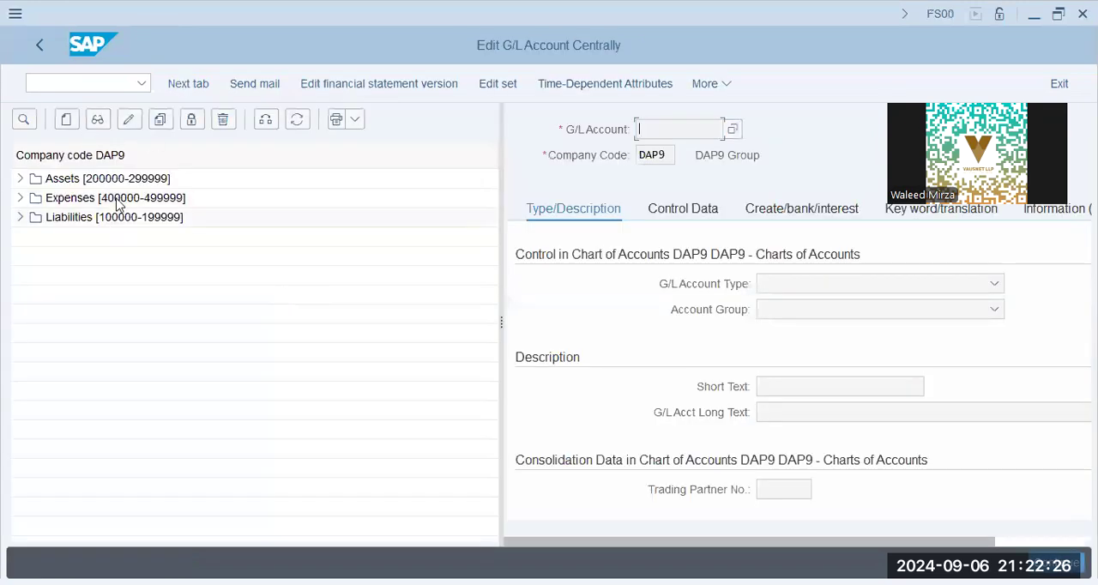
Step: Examine the liability and expense accounts of company code DAP9, the Travel Expenses account, and the available account groups
click(118, 199)
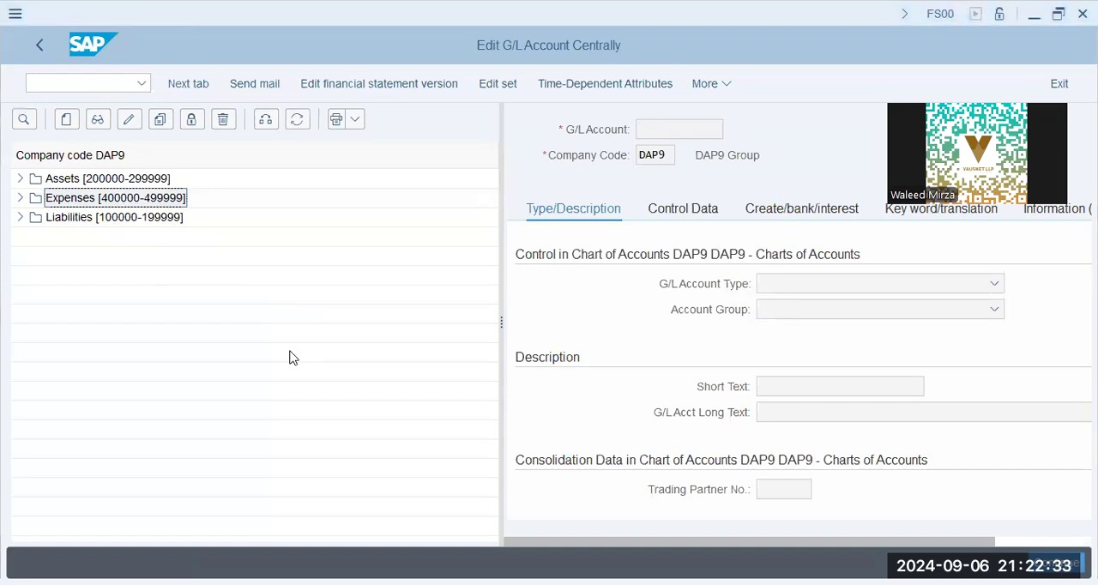
click(20, 217)
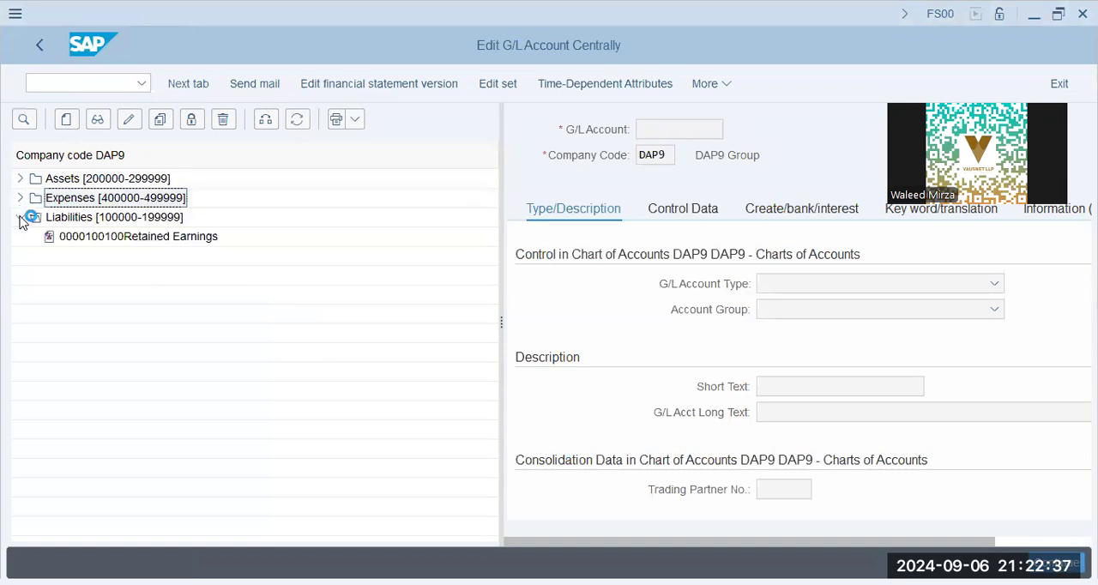
click(19, 198)
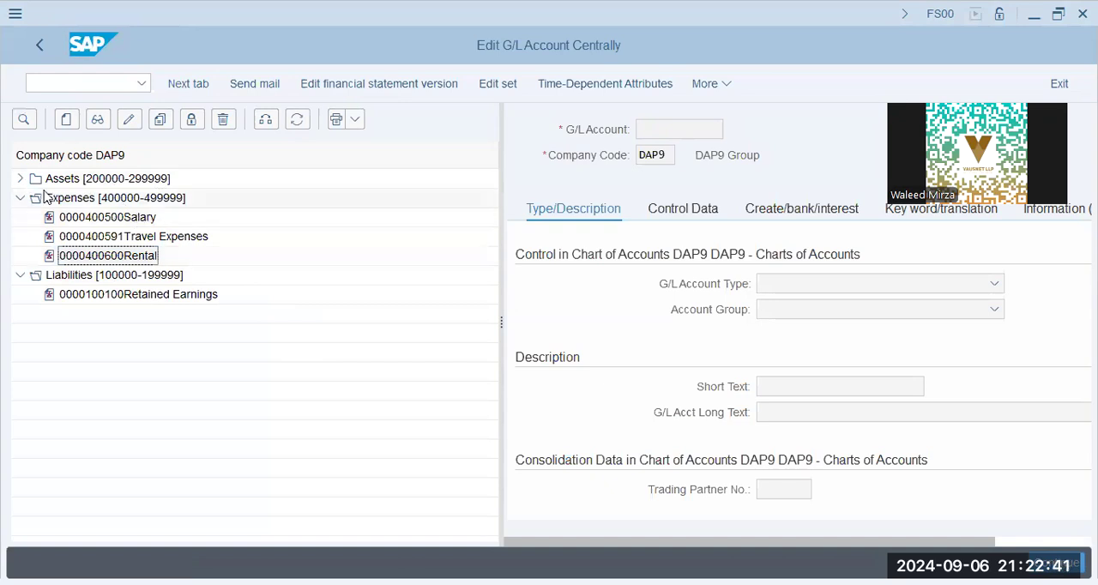
click(111, 220)
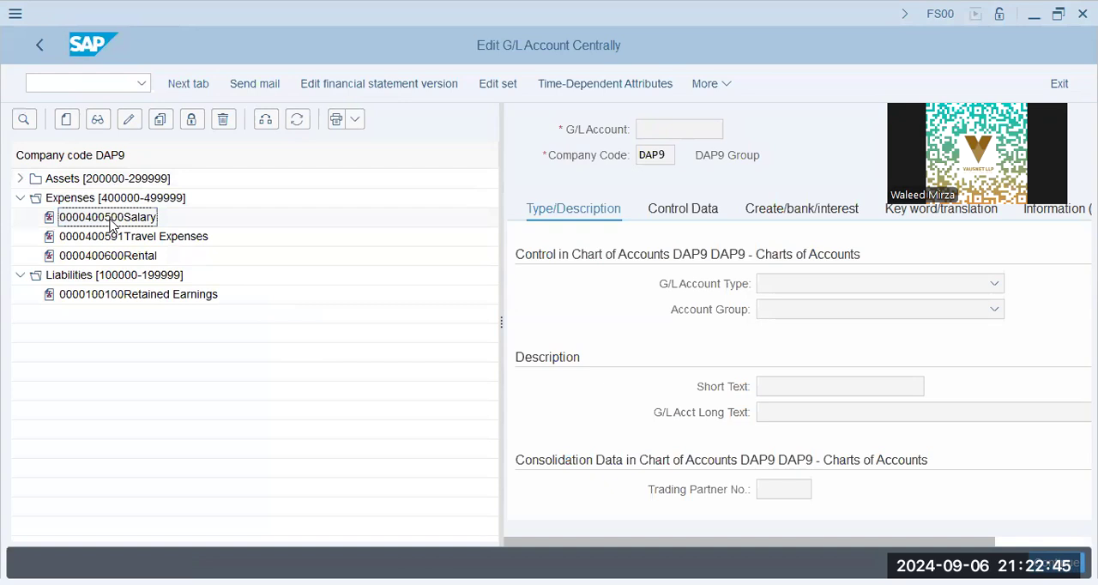
click(129, 237)
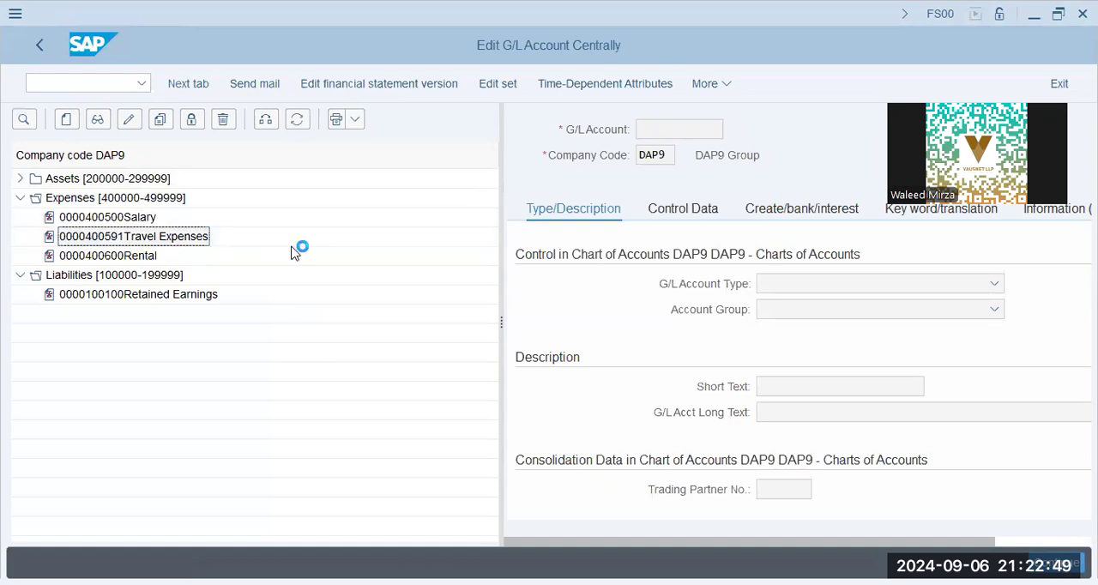
click(761, 317)
click(696, 347)
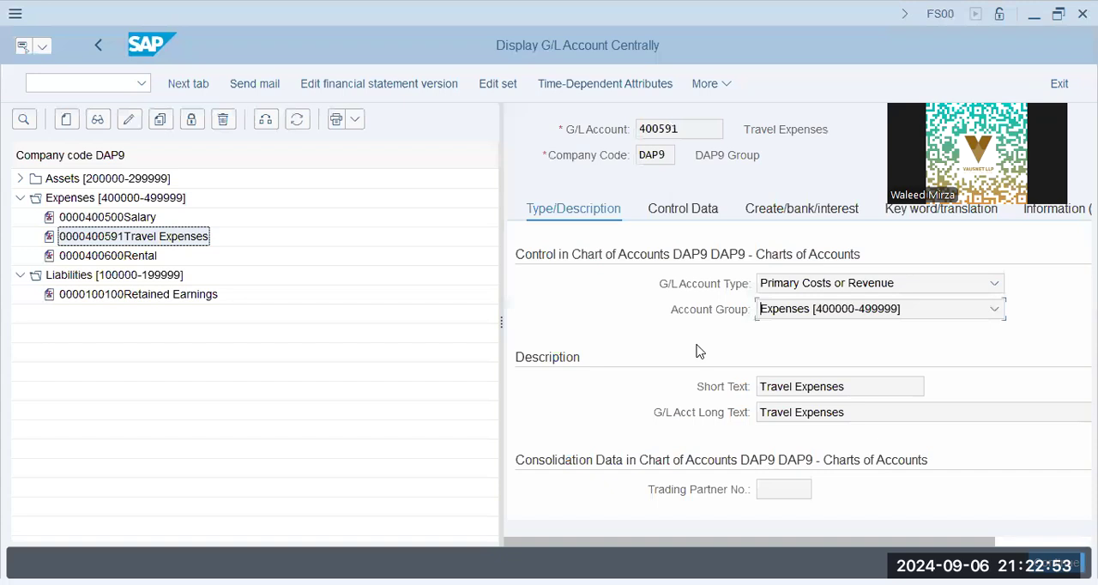
click(994, 309)
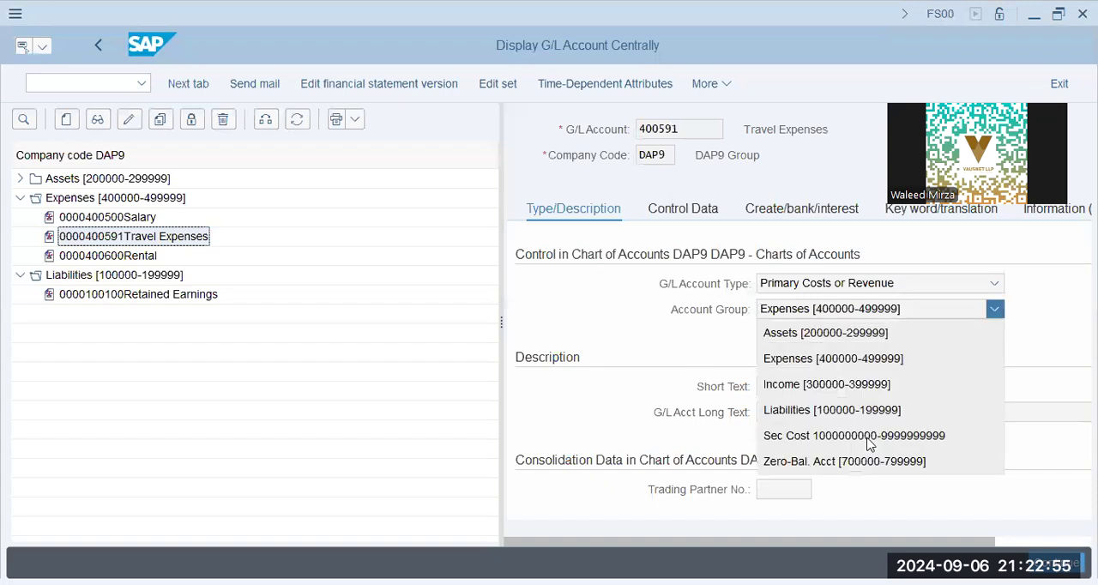
click(388, 341)
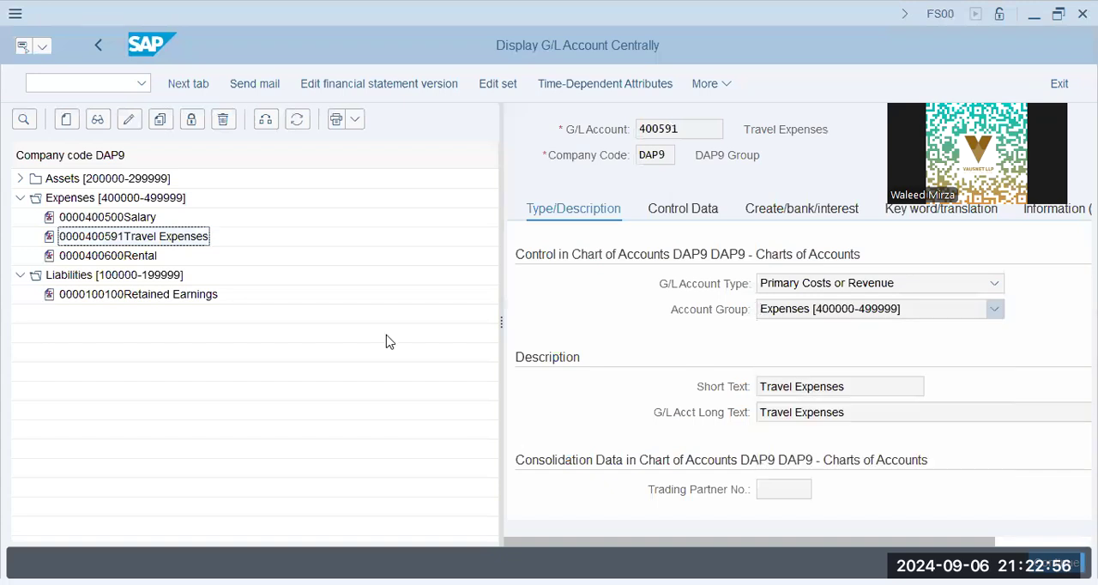
click(62, 119)
key(ctrl+v)
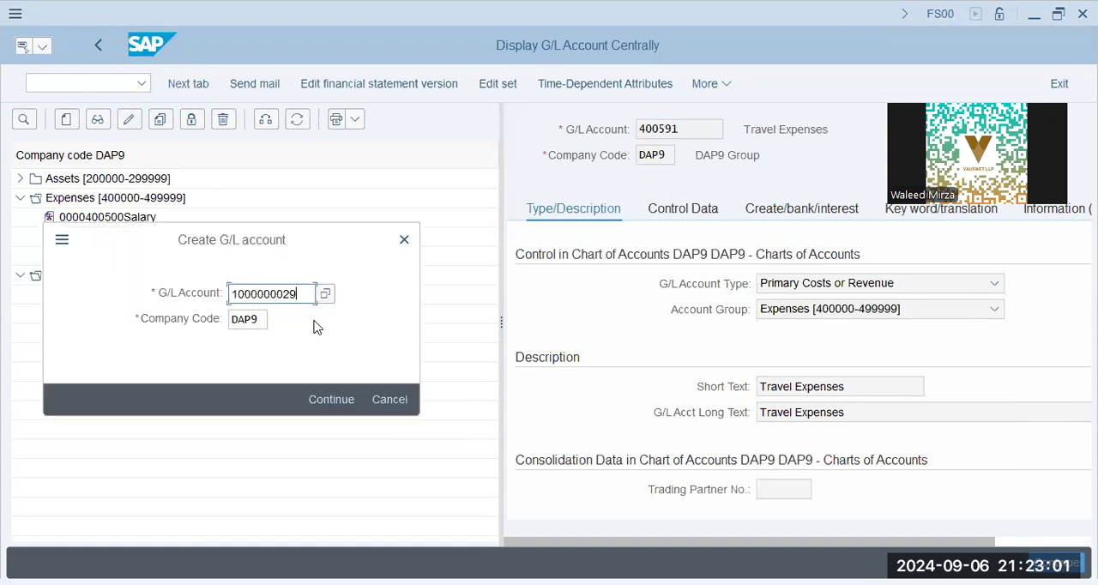
key(Return)
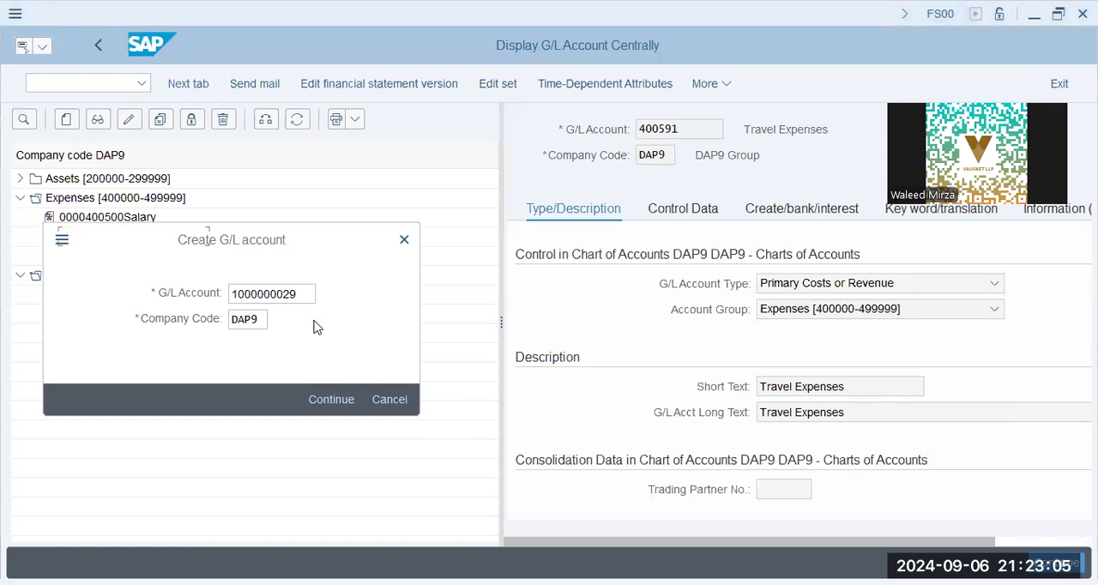
click(300, 293)
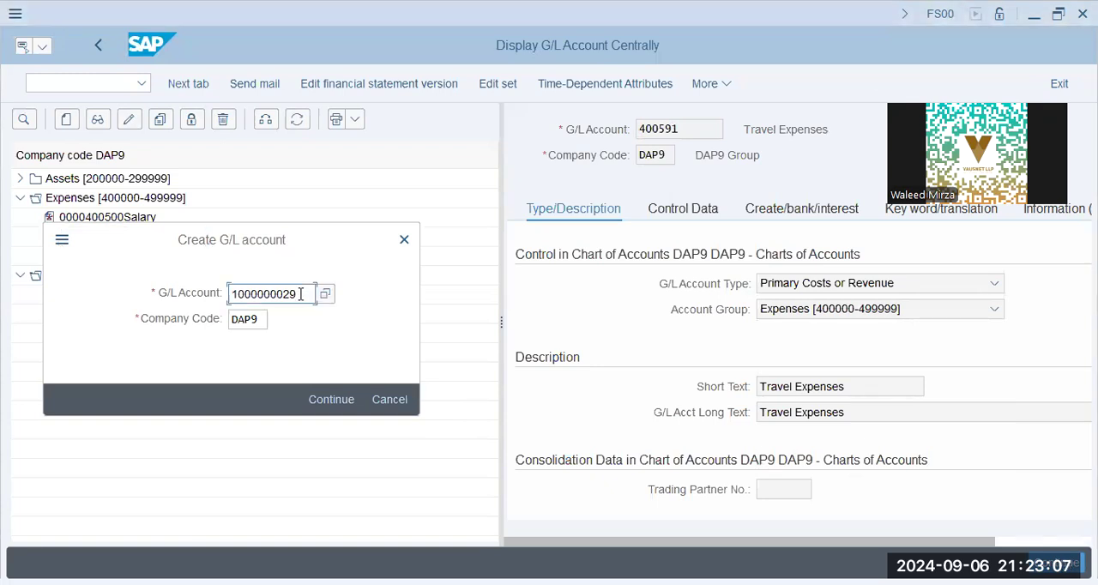
key(BackSpace)
key(BackSpace)
text(00)
key(Tab)
text(xap9)
key(Return)
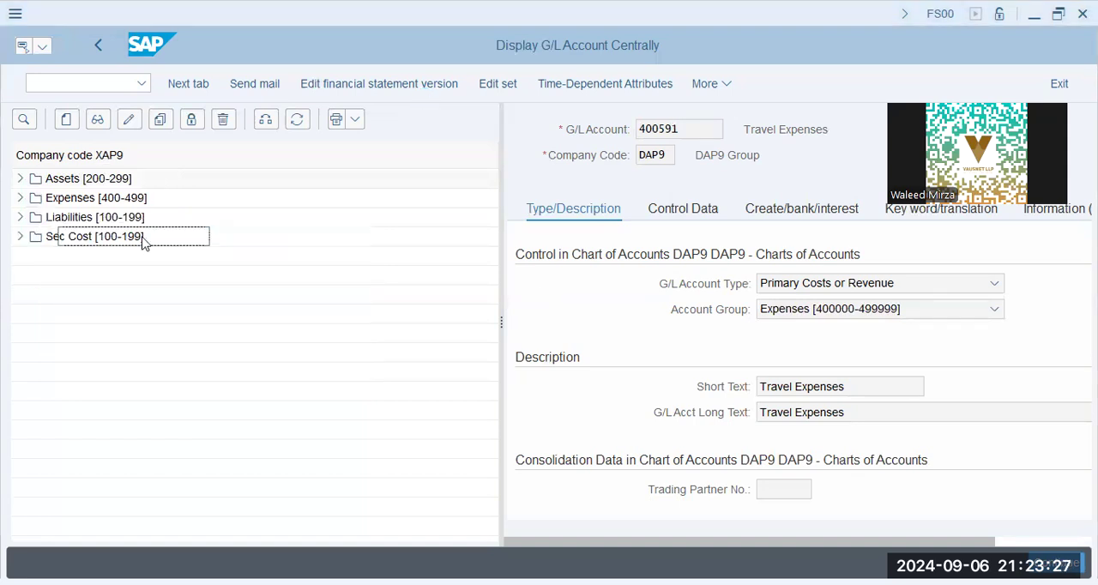
click(20, 236)
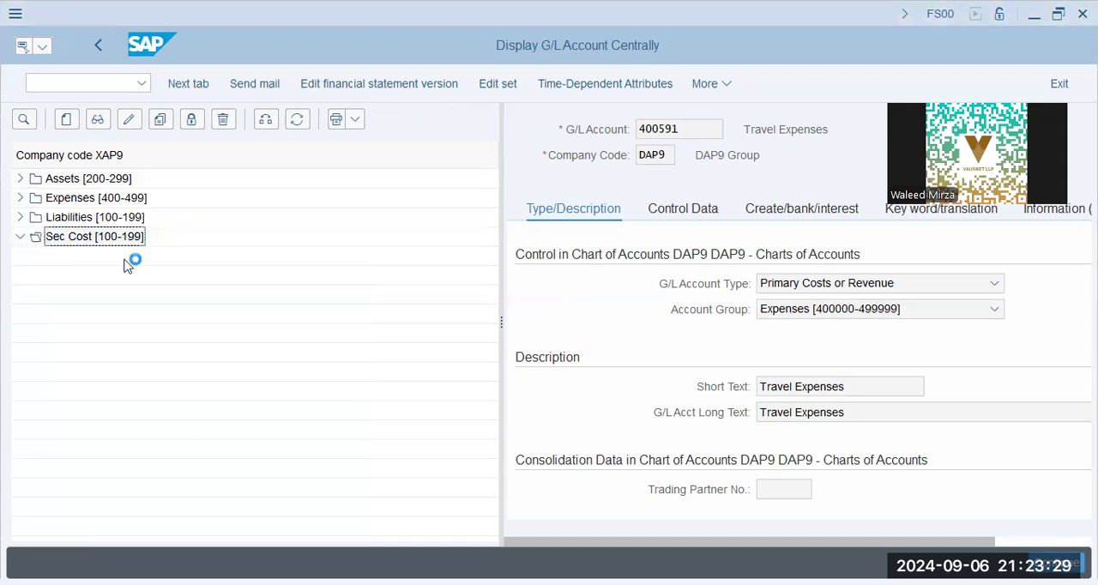
click(98, 256)
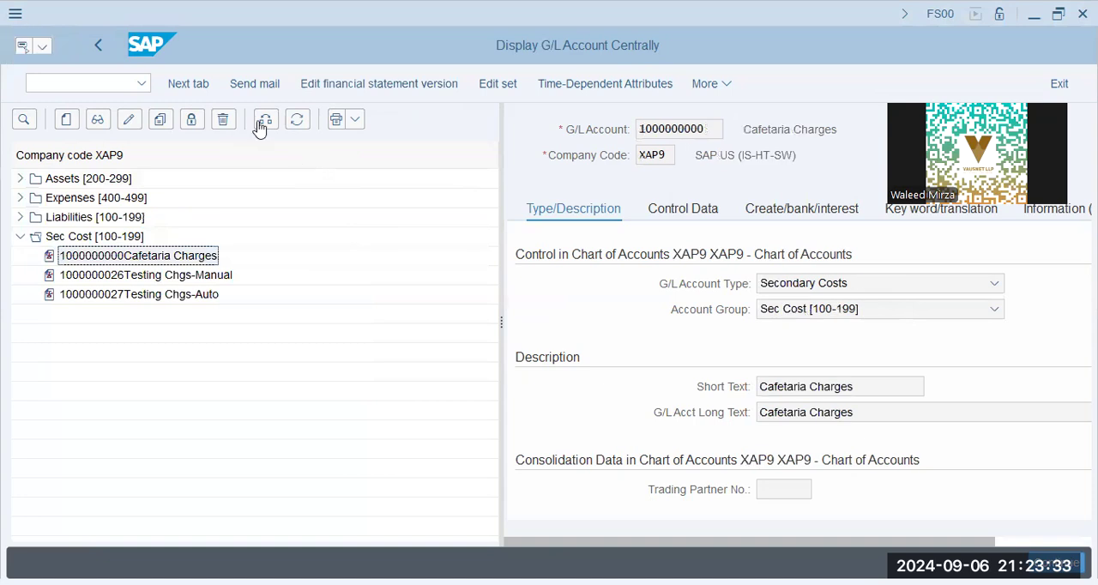
click(157, 120)
key(shift+Left)
key(shift+Left)
text(29)
key(Tab)
key(Return)
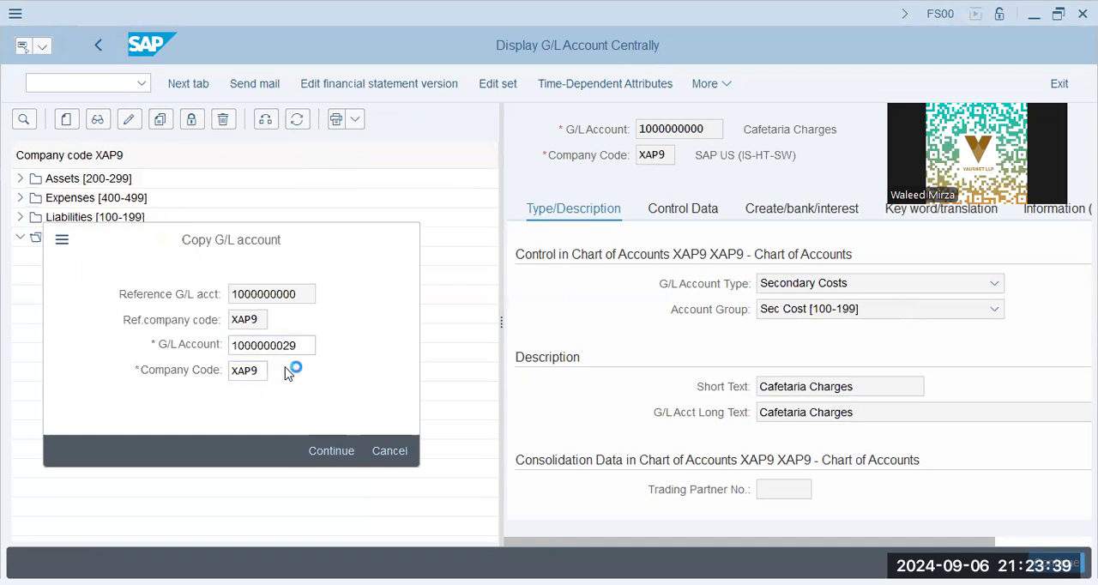
drag(857, 387, 481, 403)
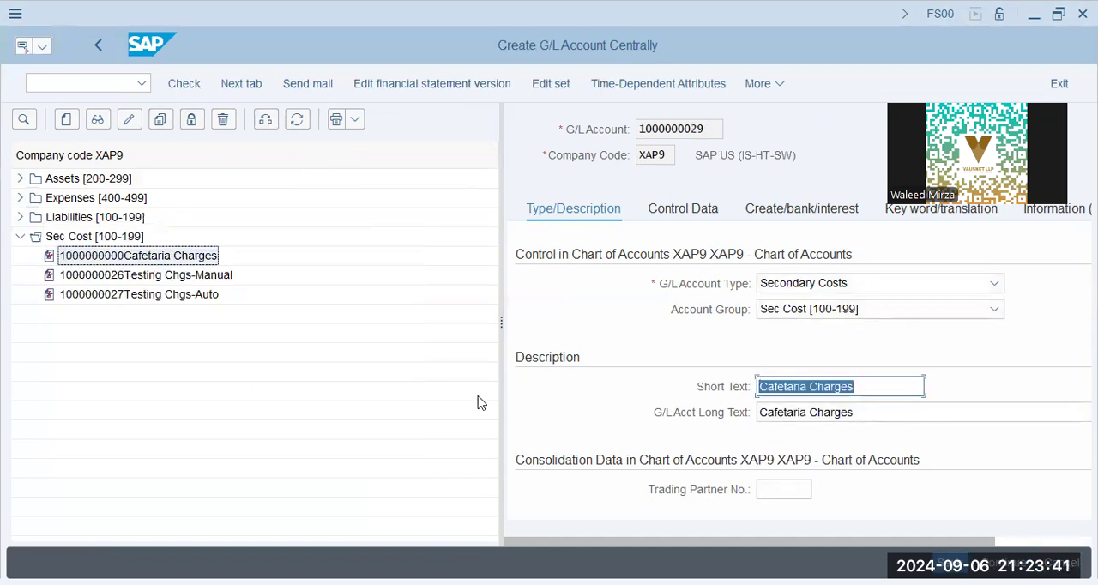
text(Plant Maintenance)
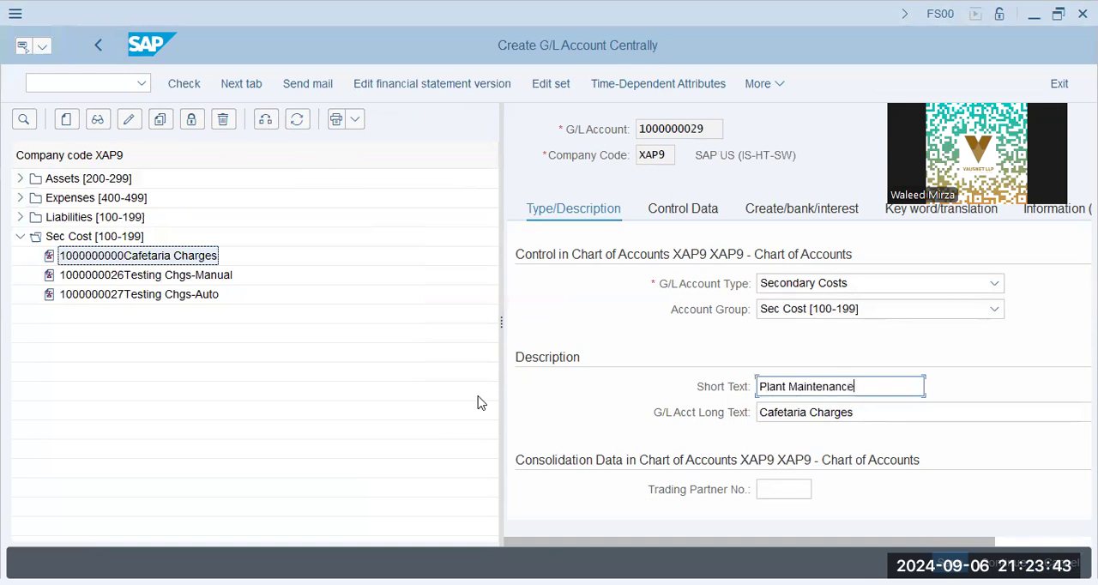
key(Tab)
text(Plant Maing)
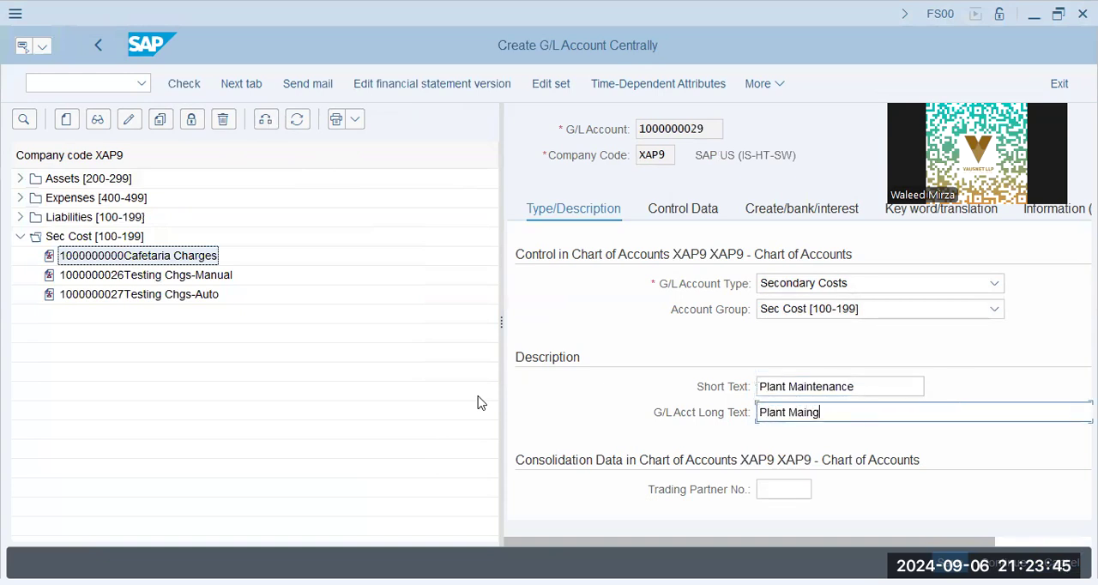
key(BackSpace)
text(tenance)
key(Return)
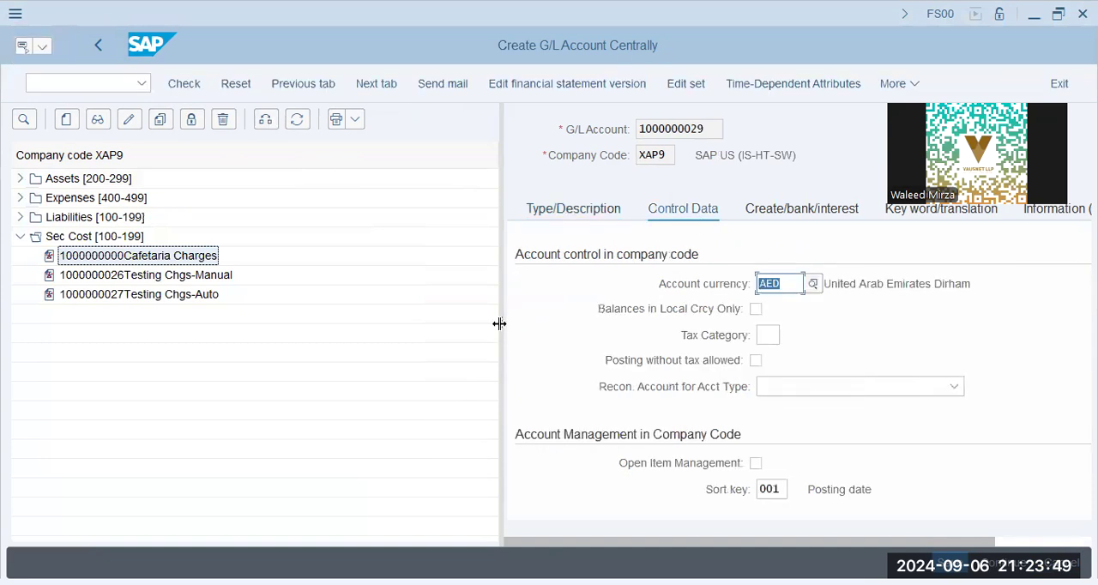
Step: Set the account's cost element category to 43 for internal activity allocation, check the document creation settings, and save the account
drag(500, 323, 312, 324)
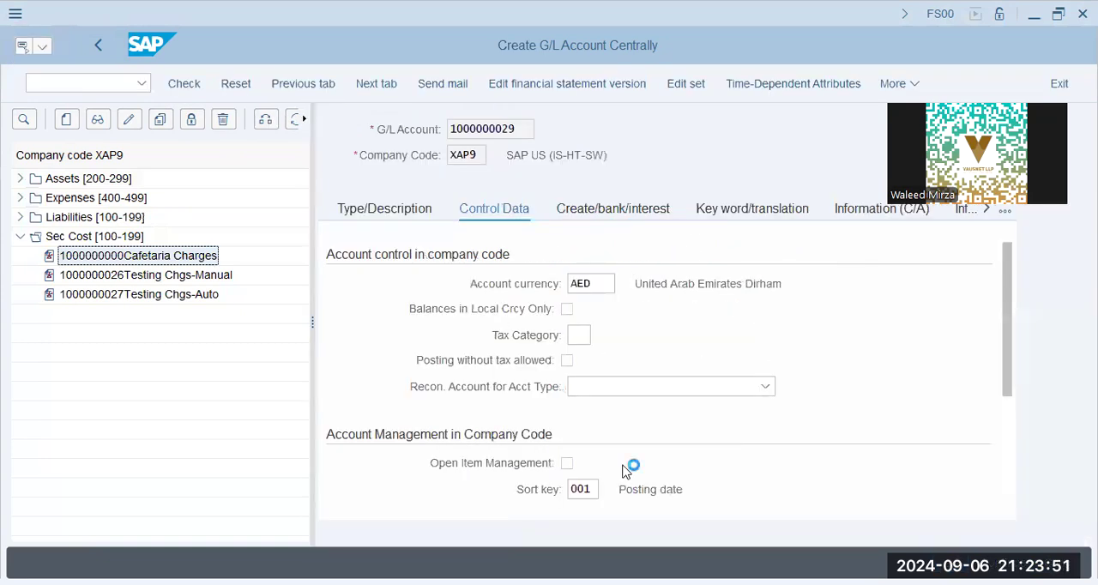
click(485, 311)
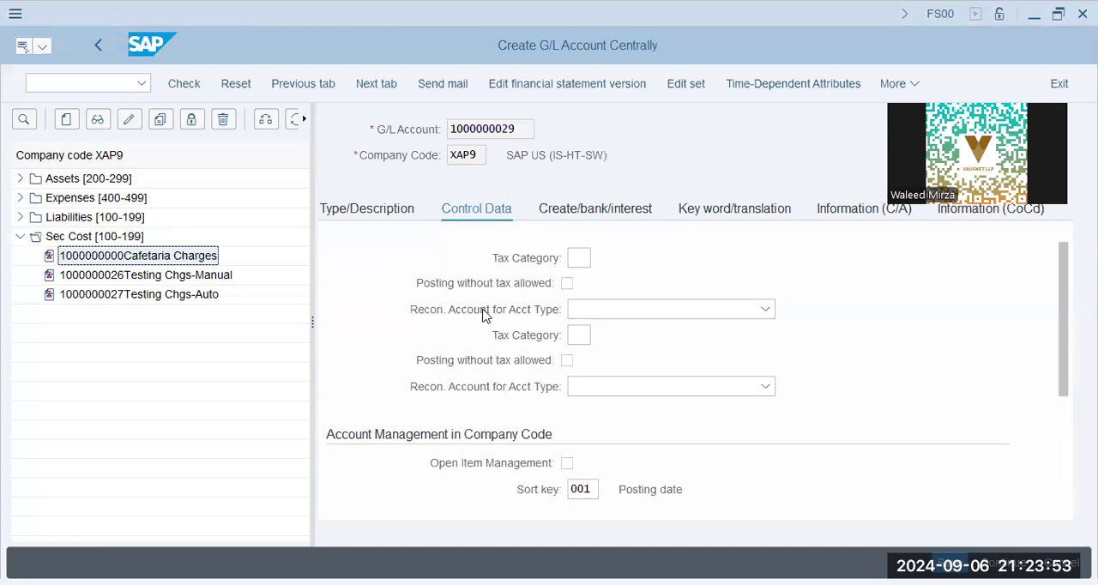
scroll(488, 343, down, 3)
click(579, 386)
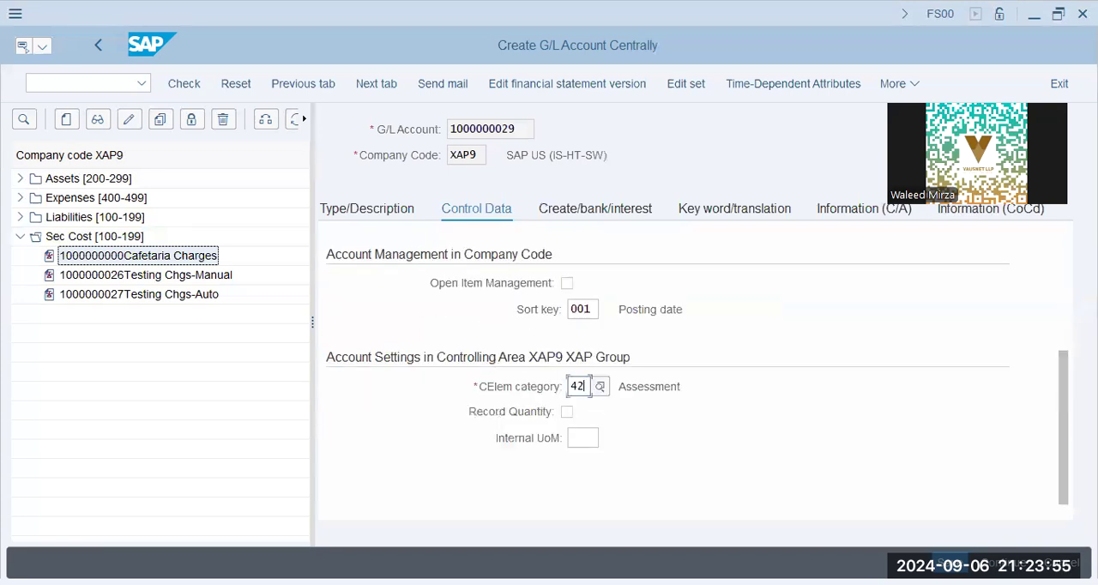
drag(586, 386, 578, 386)
text(3)
key(Return)
drag(646, 386, 830, 395)
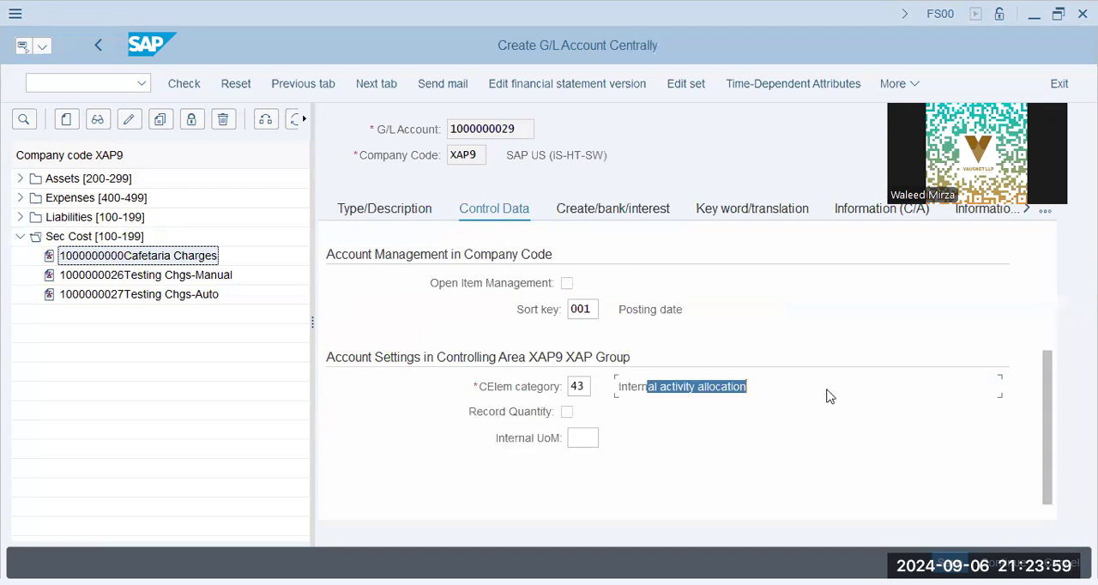
click(635, 212)
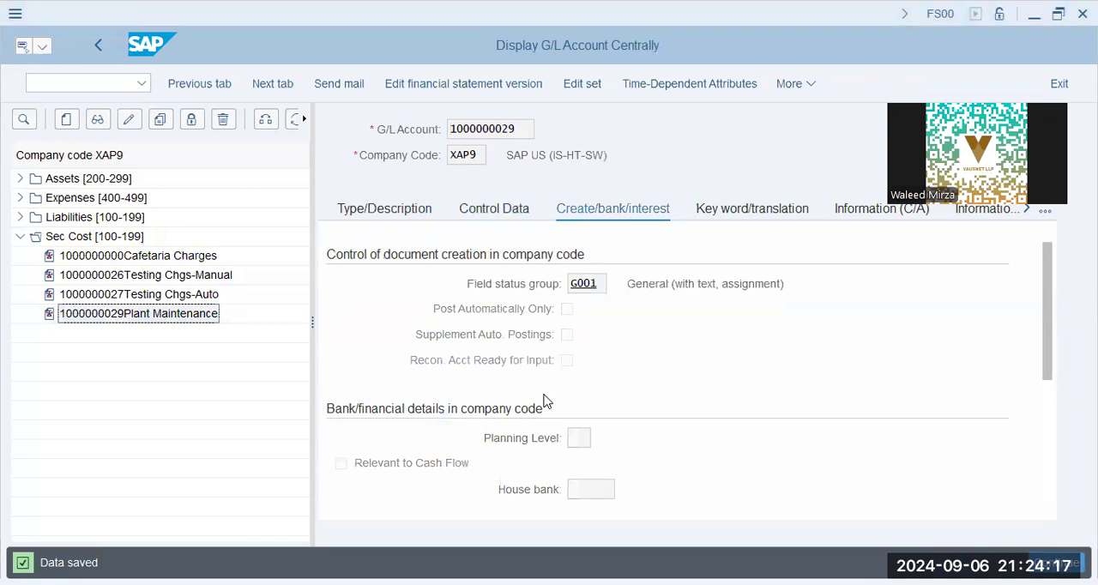
Step: Leave the G/L account transaction and open individual activity type creation under the Cost Center Accounting master data
click(77, 82)
text(/n)
key(Return)
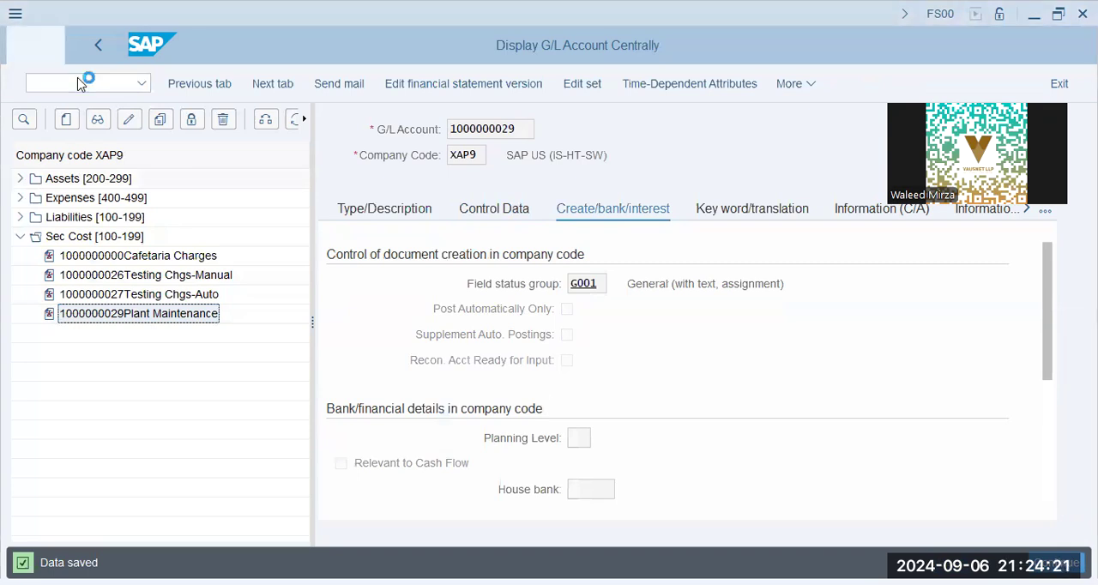
click(81, 401)
click(31, 401)
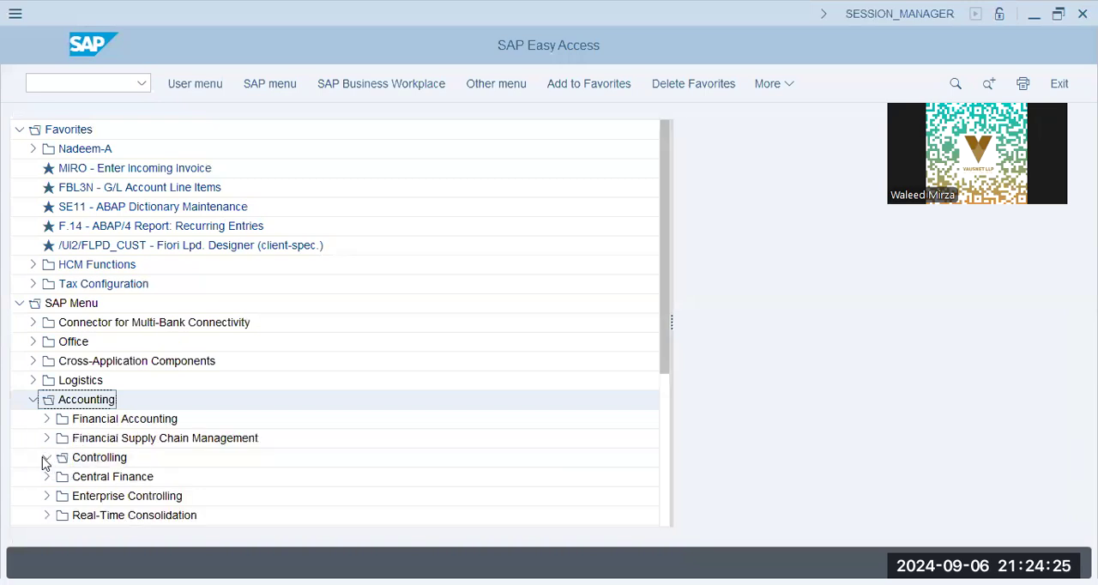
click(47, 457)
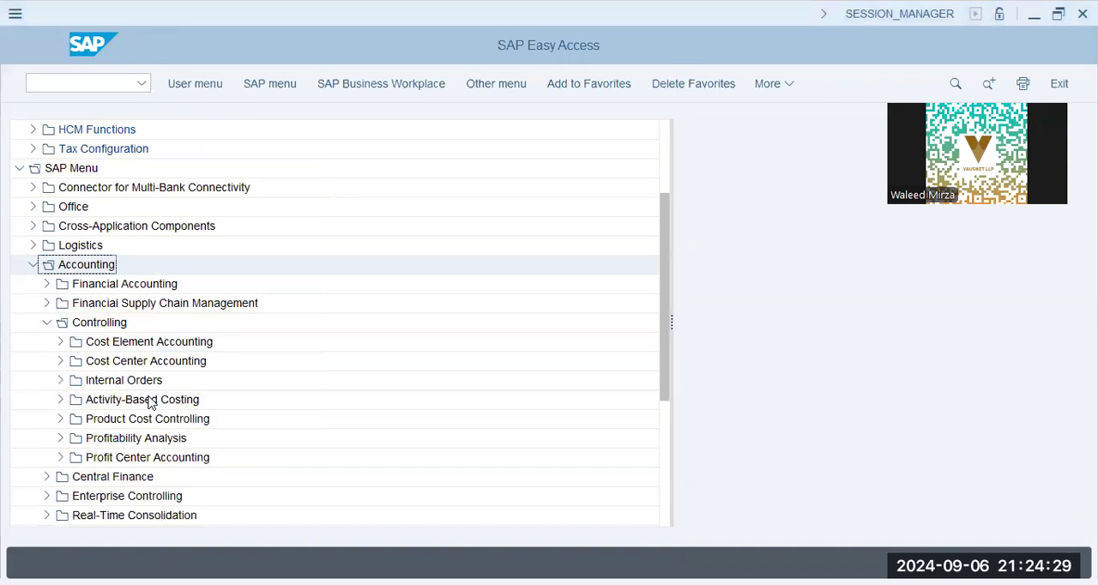
click(60, 361)
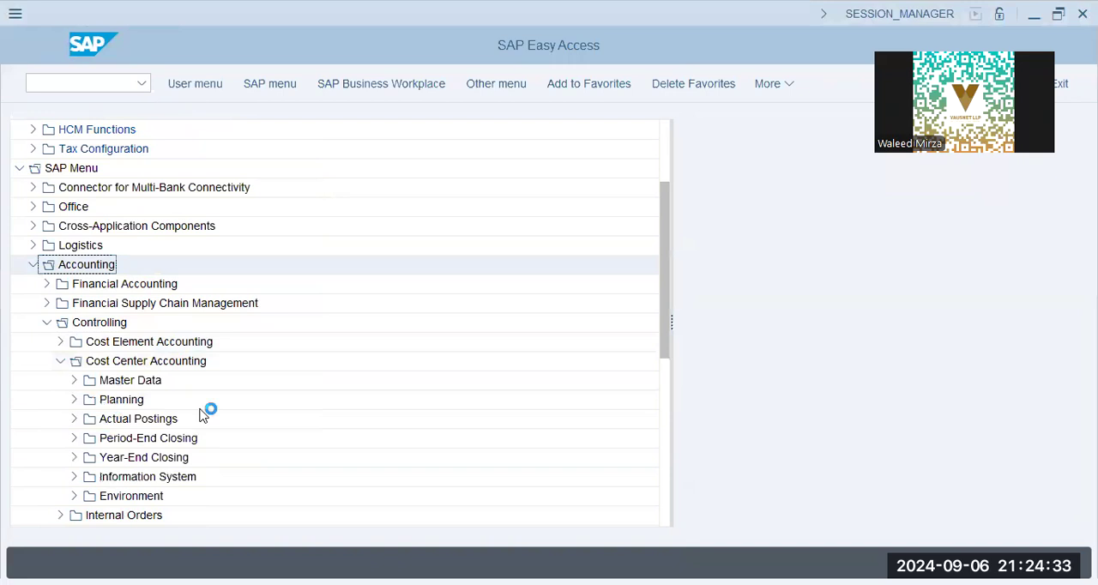
click(73, 380)
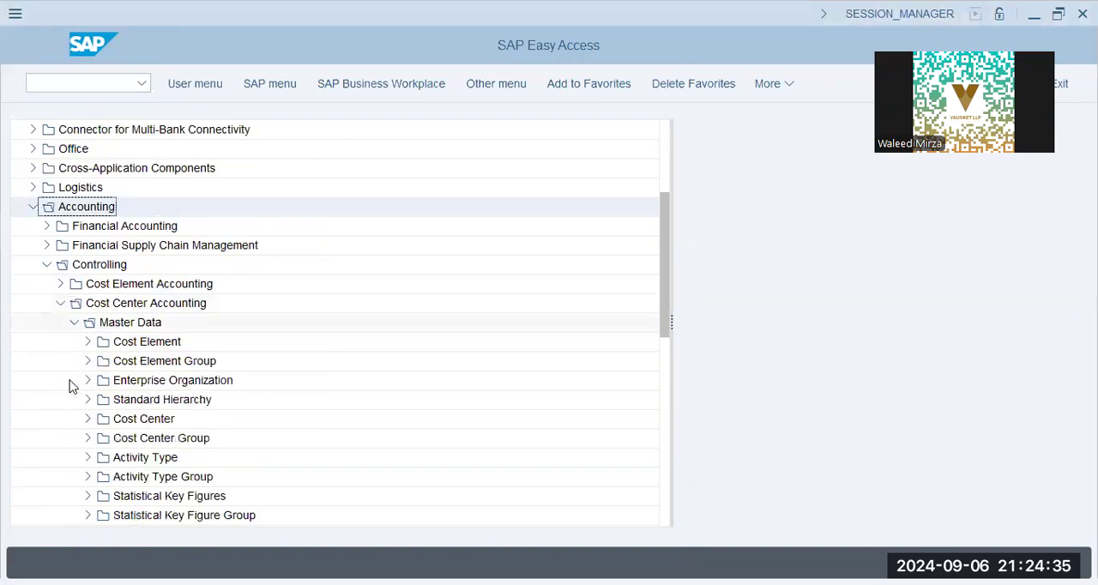
click(87, 458)
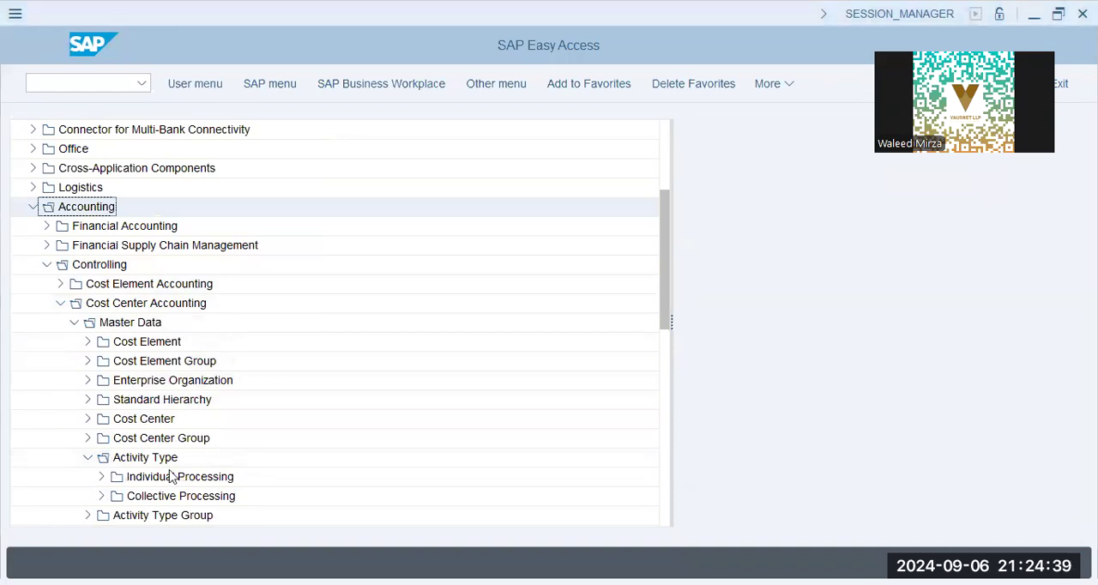
click(100, 478)
click(146, 440)
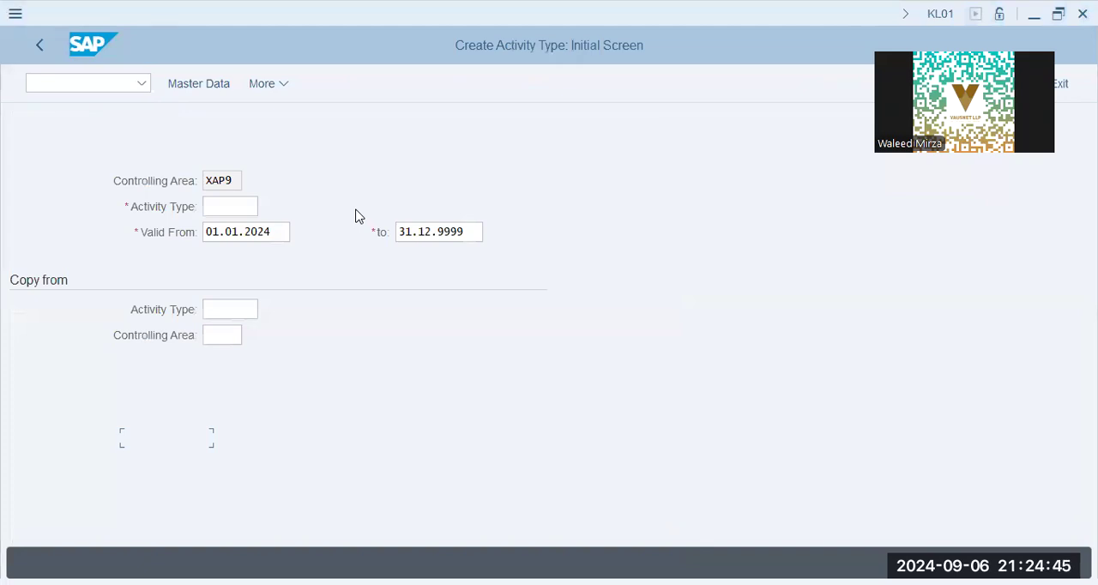
Step: Start activity type MNTHR in controlling area XAP9, keeping the validity 01.01.2024 to 31.12.9999, and proceed to its basic data
click(281, 233)
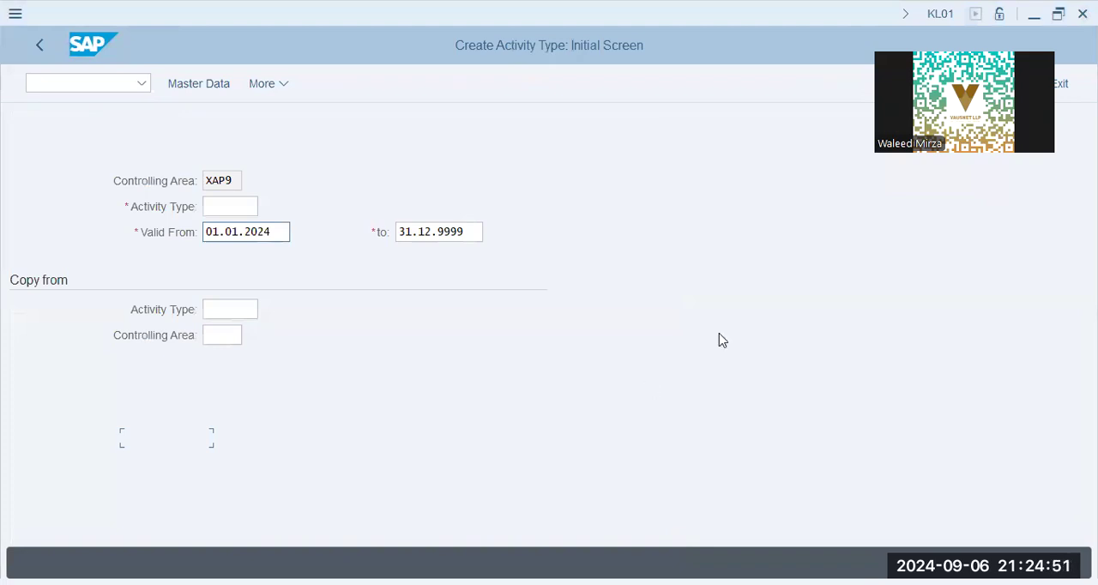
key(ctrl+a)
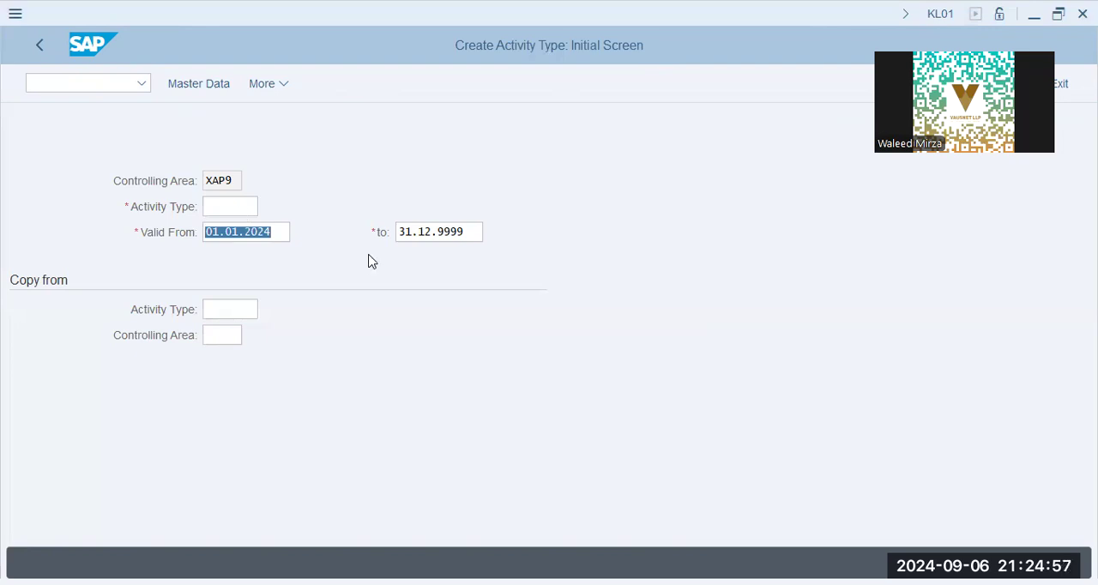
key(shift+Tab)
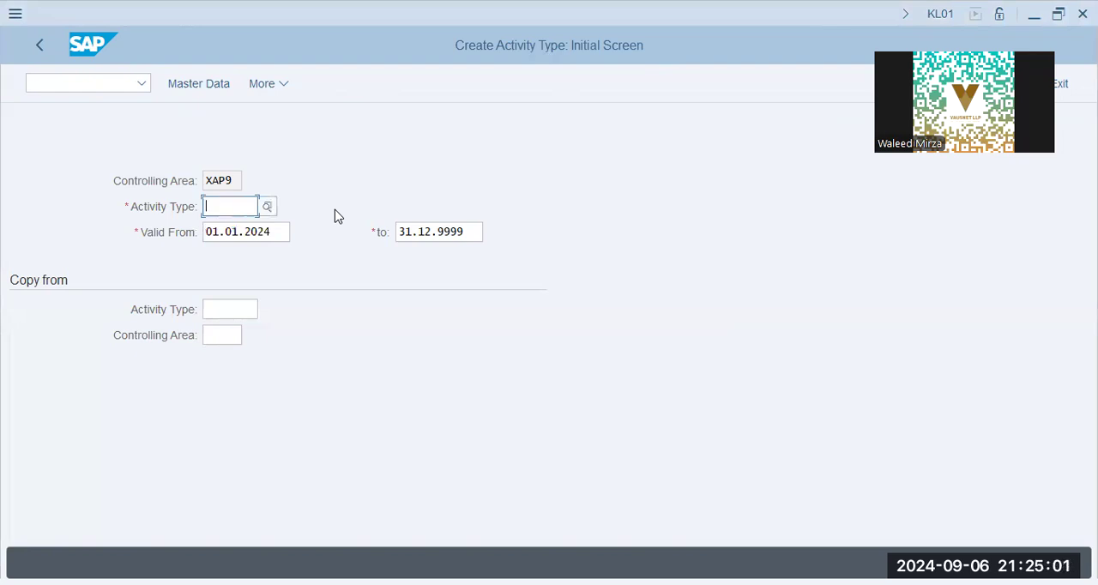
text(mnthr)
key(Tab)
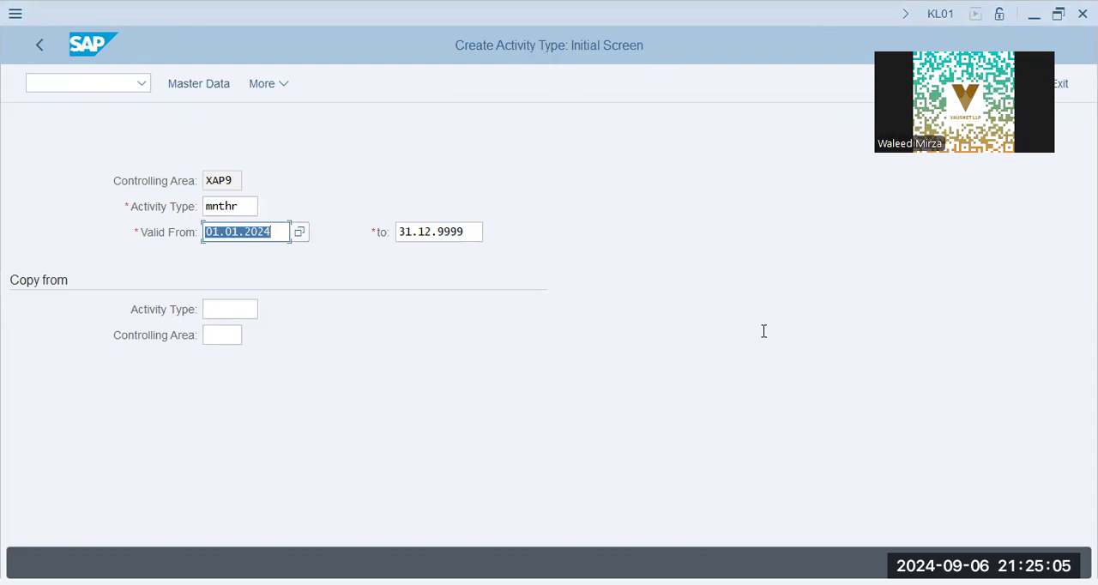
key(Return)
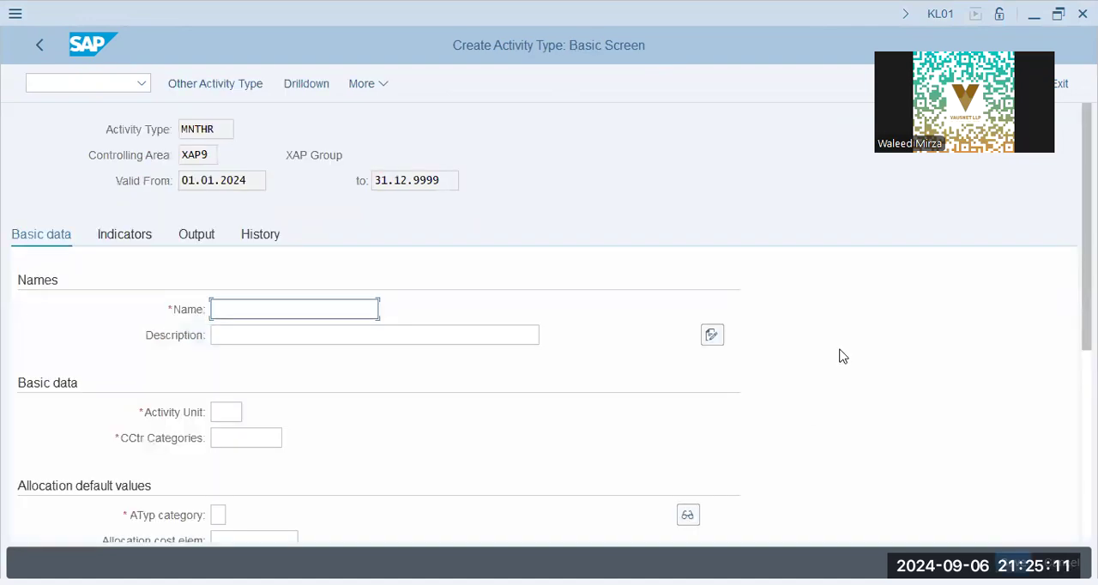
Step: Enter "Maintenance Hours" as the name and description of the activity type
text(Maintenance Hours)
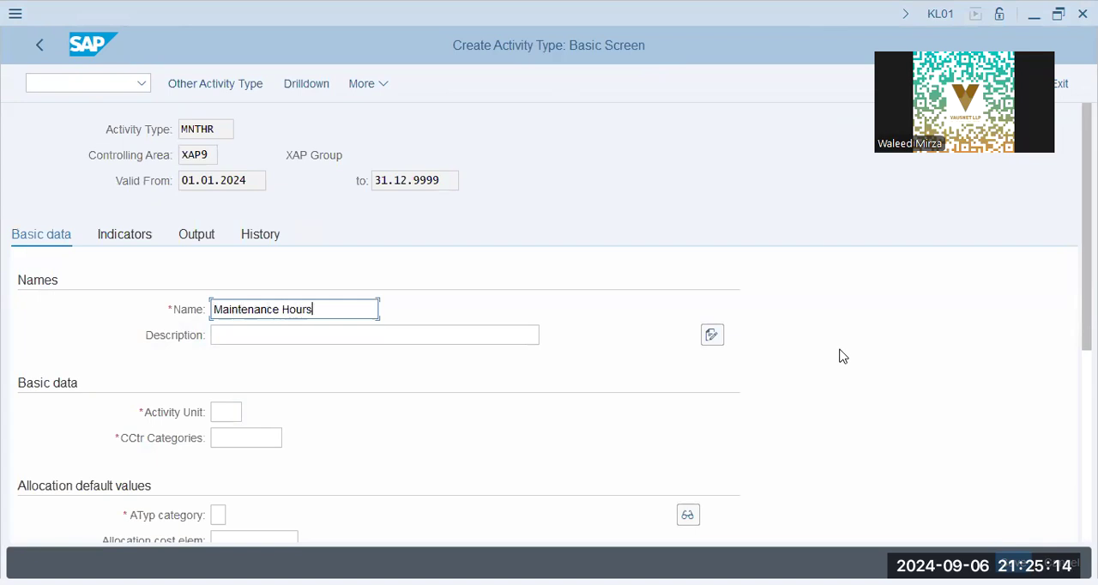
key(Tab)
text(M)
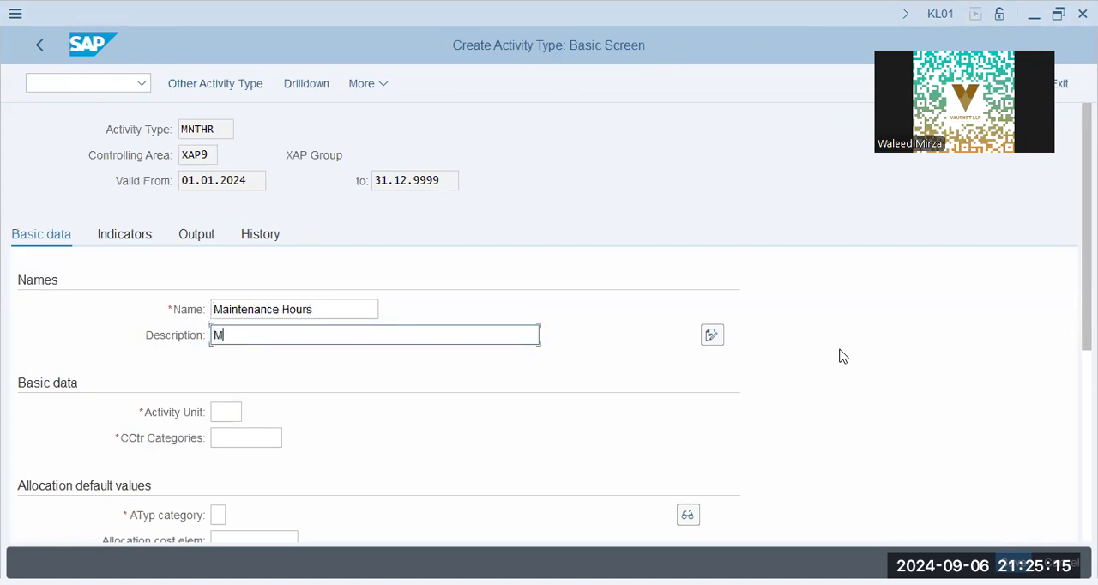
text(aintenance Hours)
key(Tab)
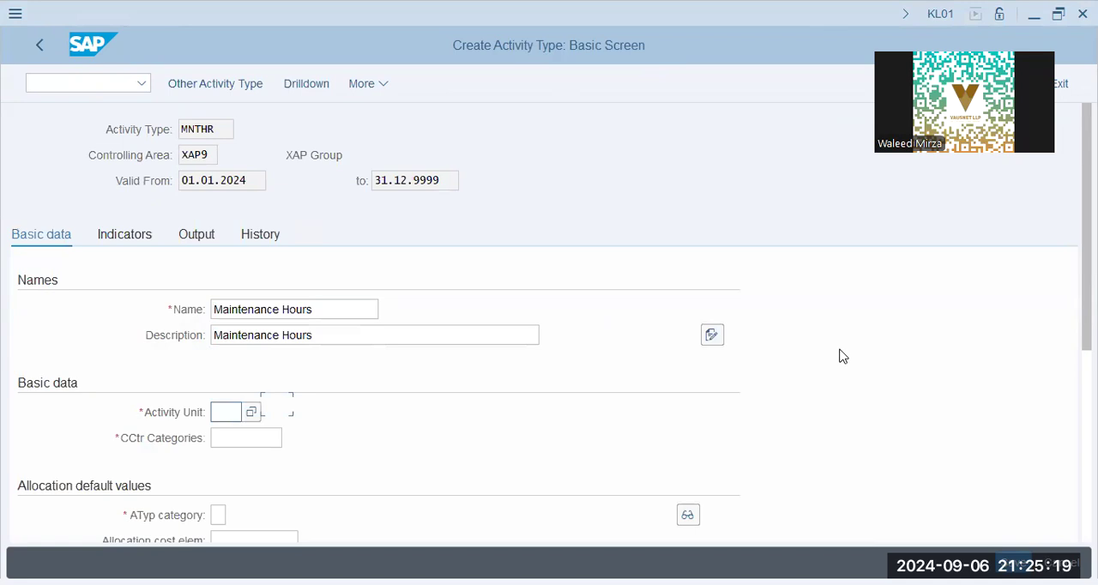
Step: Set the activity unit to H and allow all cost center categories (*) for the activity type
text(H)
key(Tab)
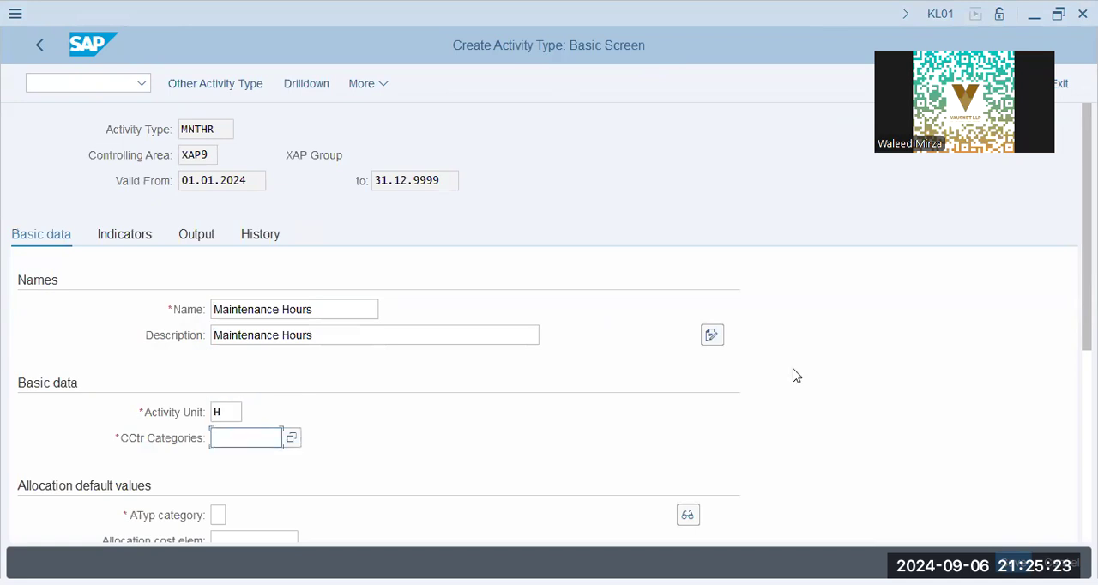
click(291, 438)
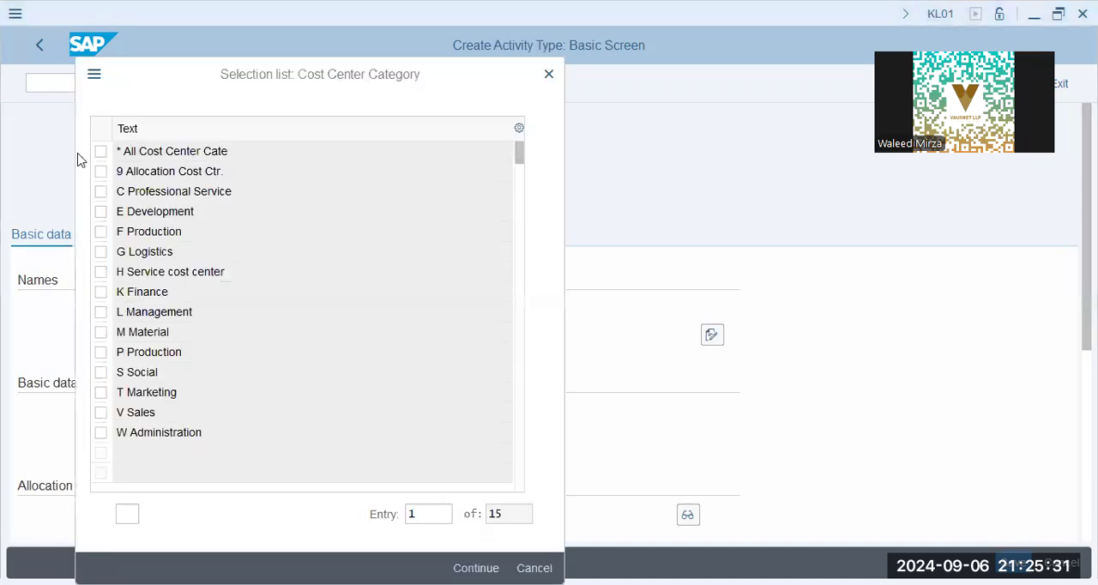
click(102, 155)
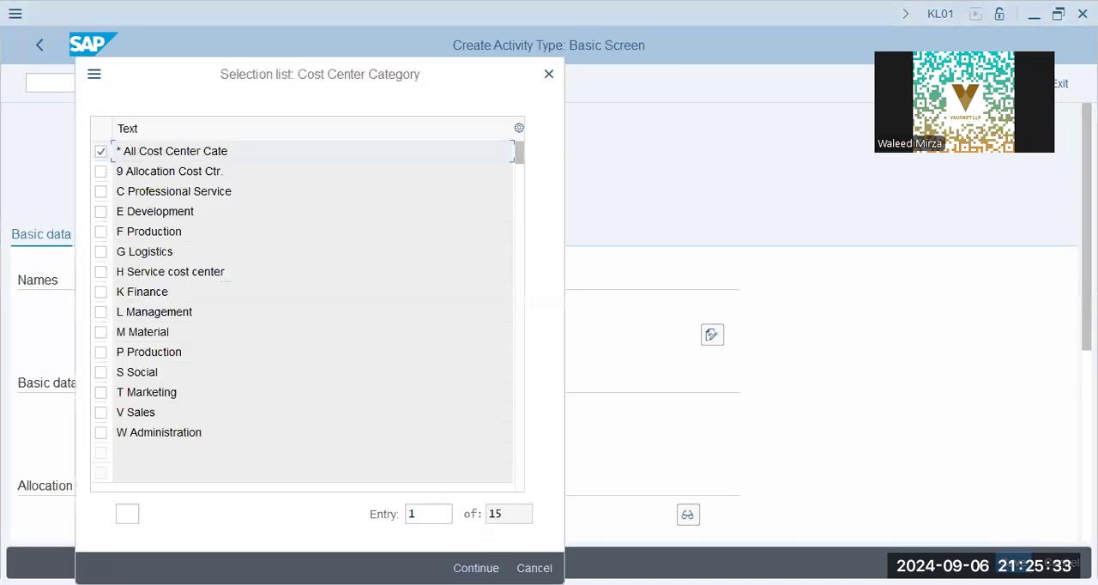
scroll(344, 479, down, 2)
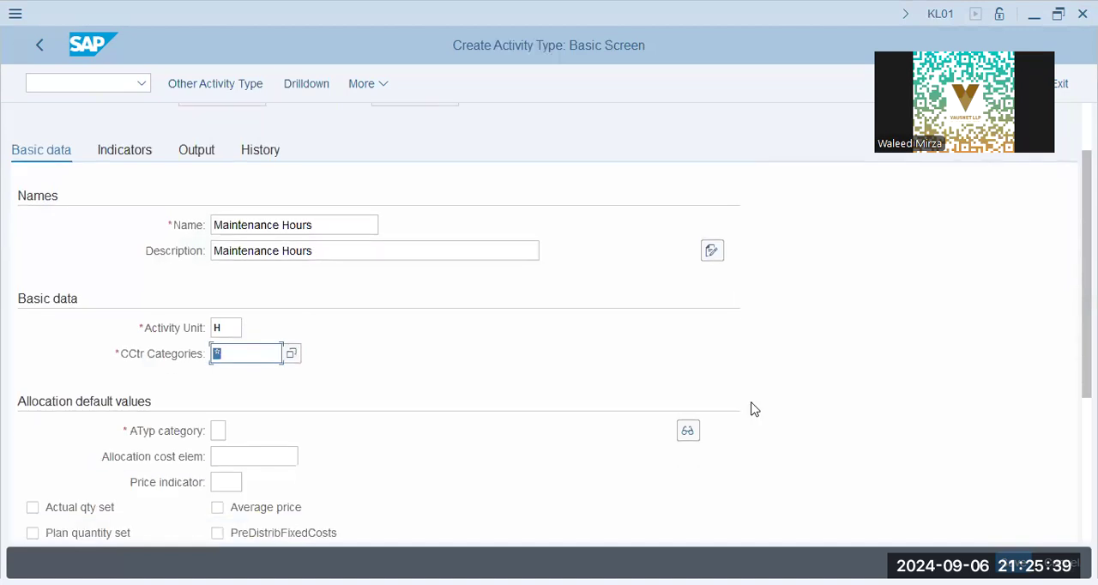
Step: Review the activity type categories and choose category 1, Manual entry, manual allocation
click(216, 430)
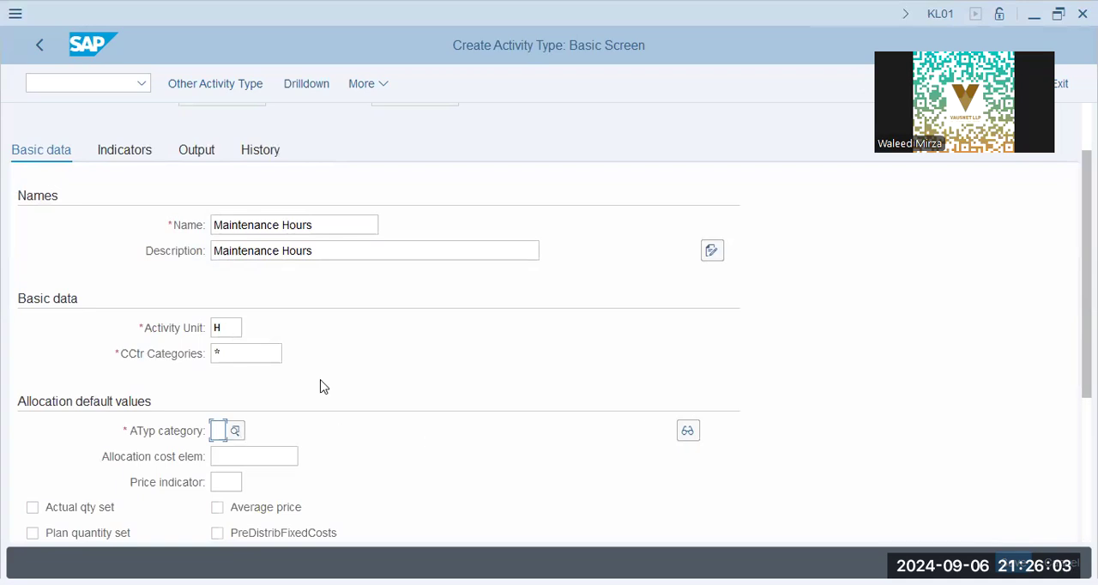
click(236, 430)
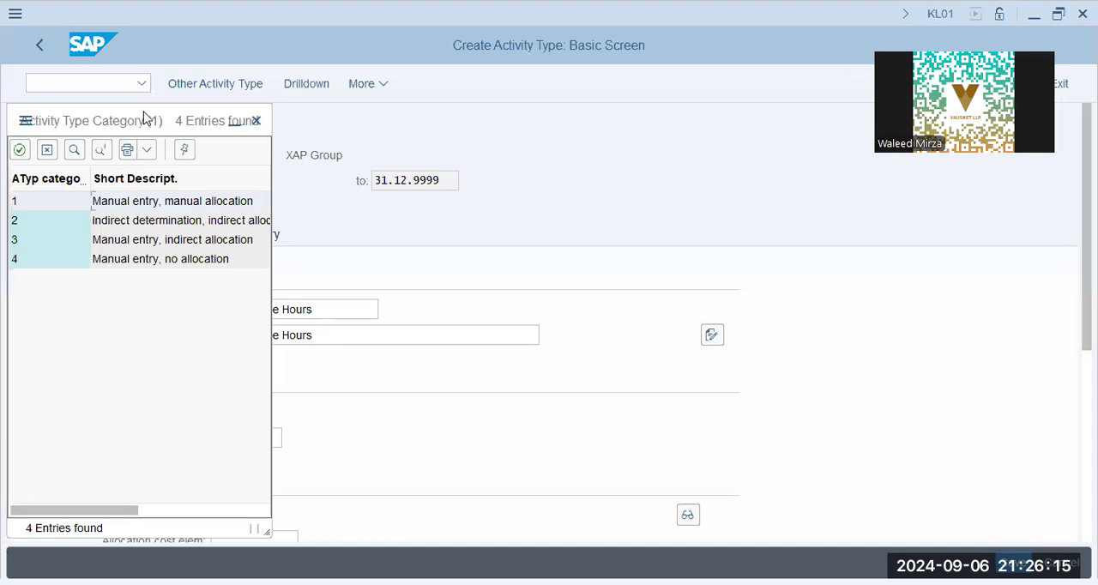
drag(144, 119, 669, 106)
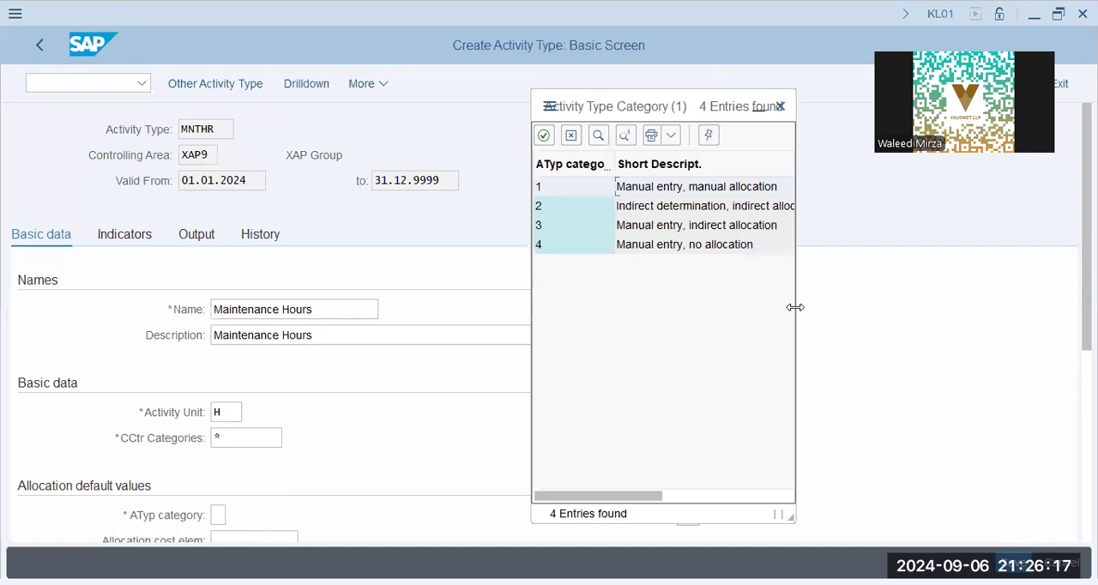
drag(795, 307, 808, 305)
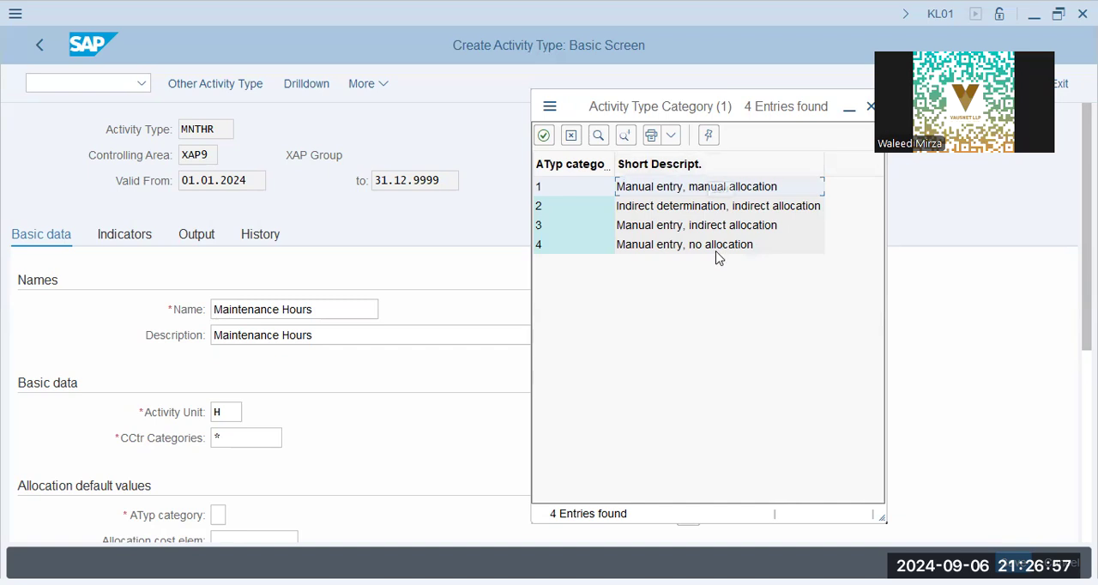
click(633, 206)
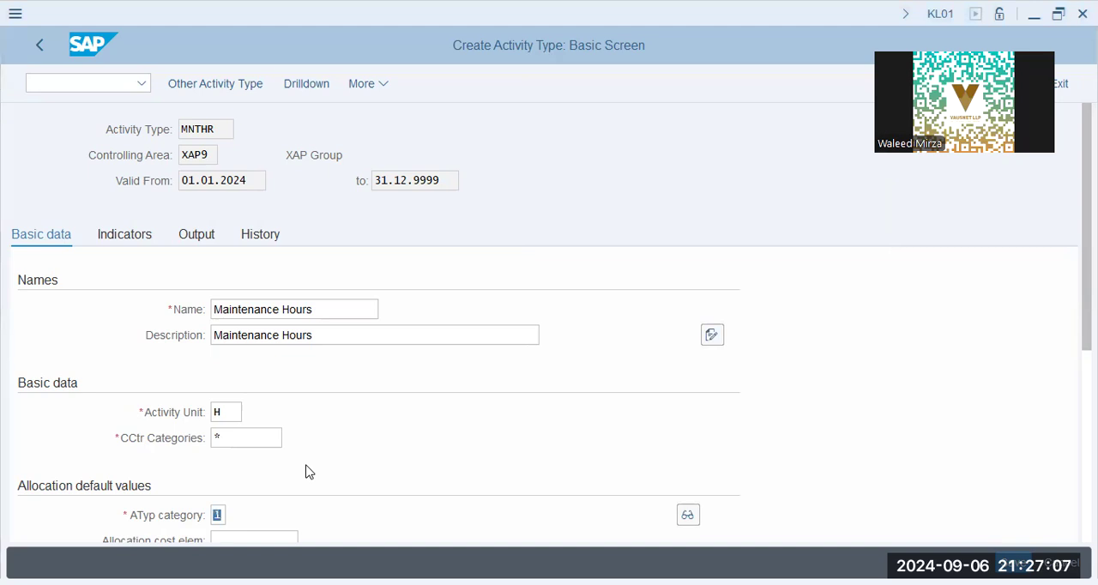
scroll(249, 383, down, 2)
click(262, 384)
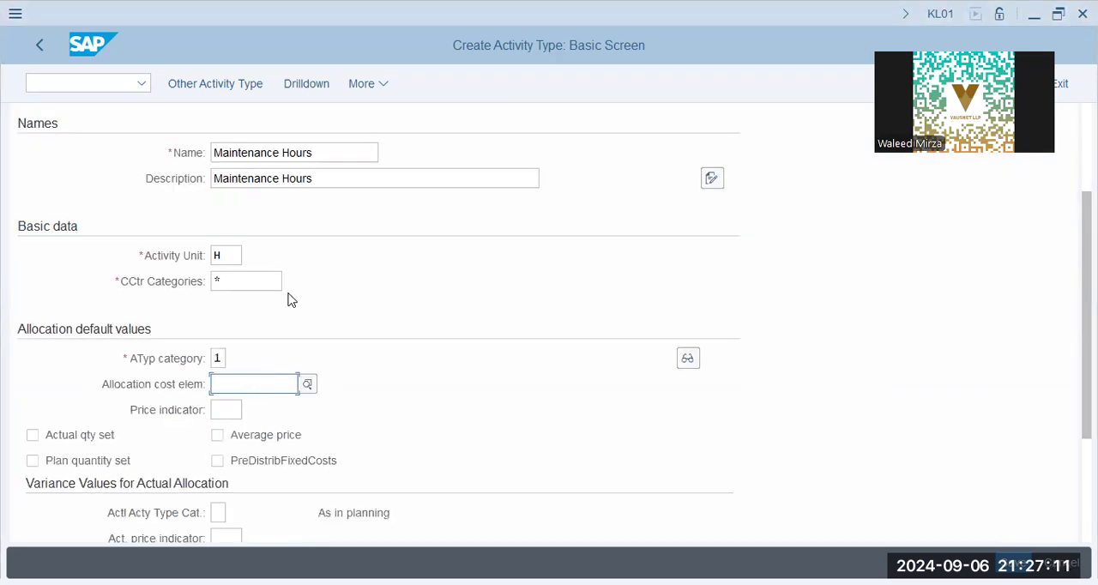
key(alt+Tab)
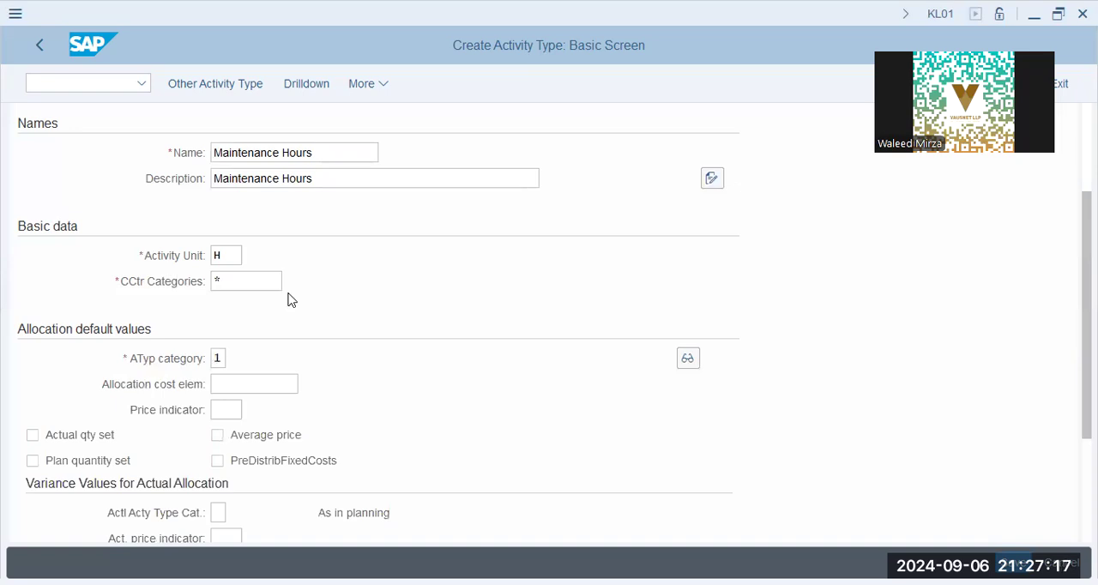
click(257, 384)
key(ctrl+v)
drag(283, 385, 196, 391)
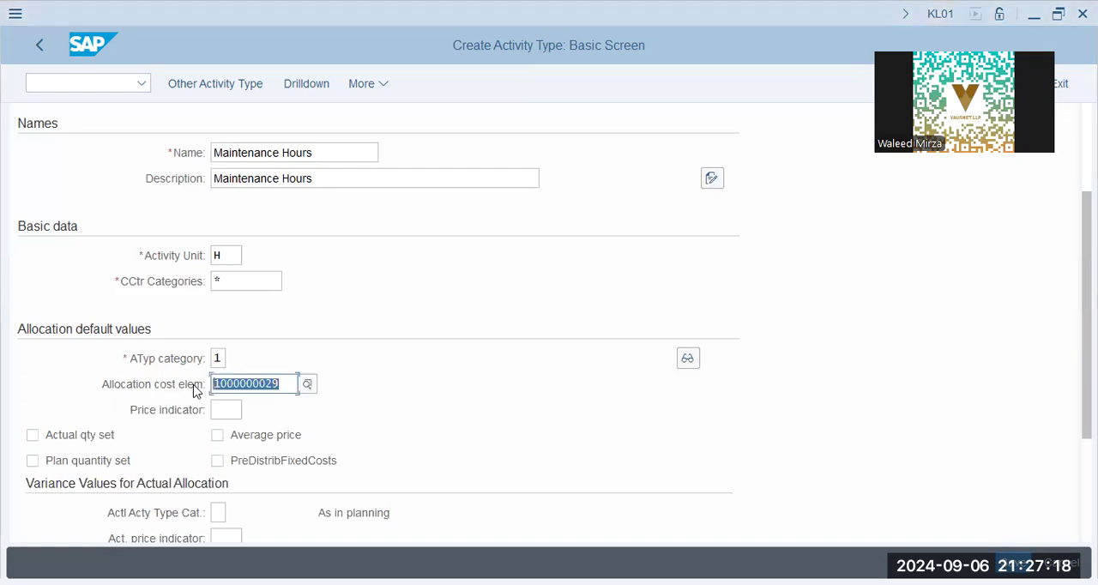
click(284, 386)
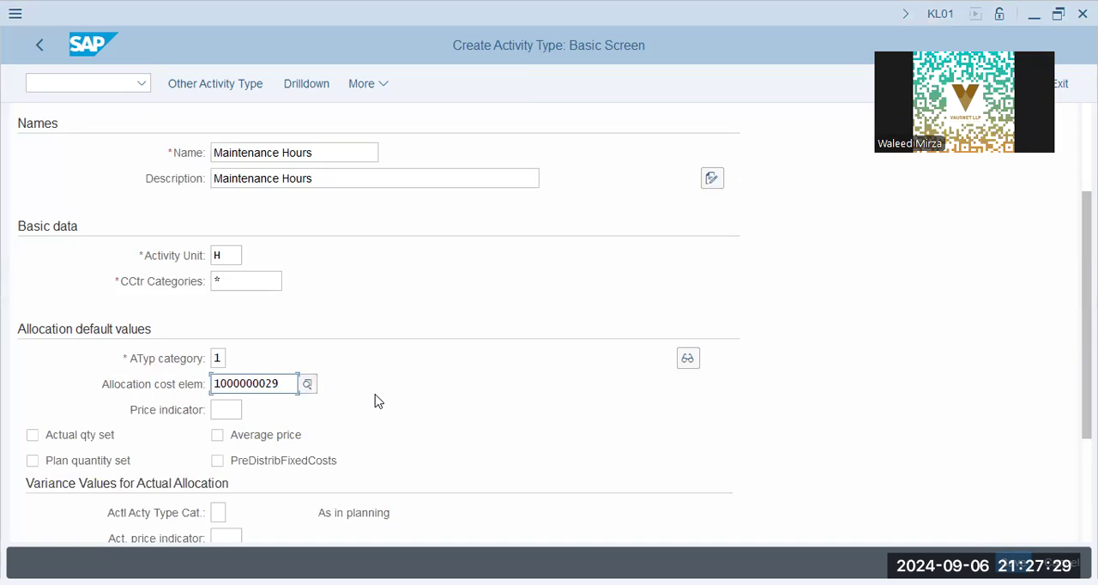
Step: Set the activity type's price indicator to 3, Determined manually
key(alt+Tab)
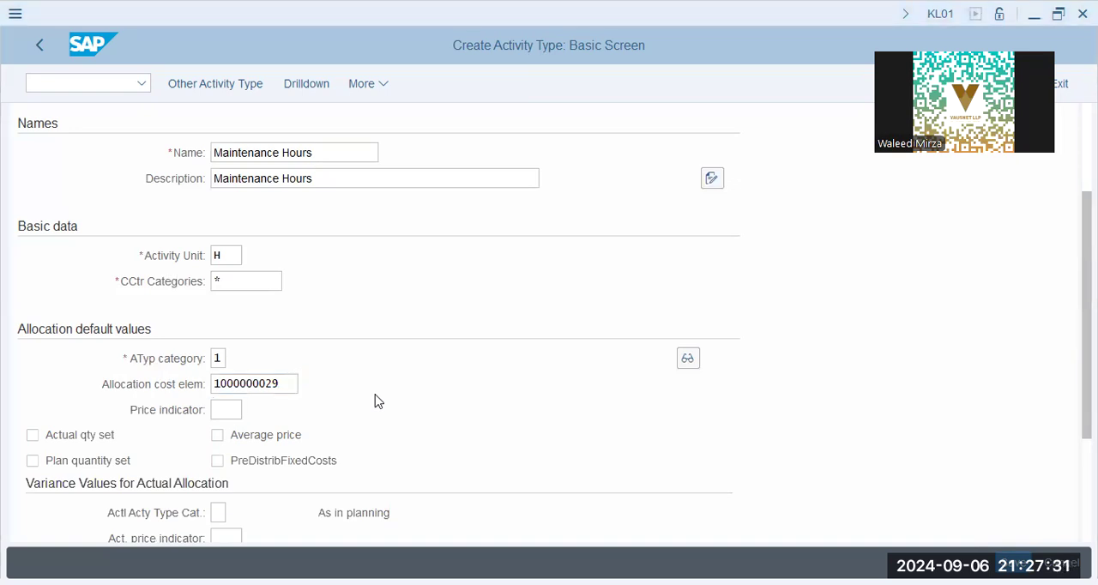
click(229, 410)
click(253, 410)
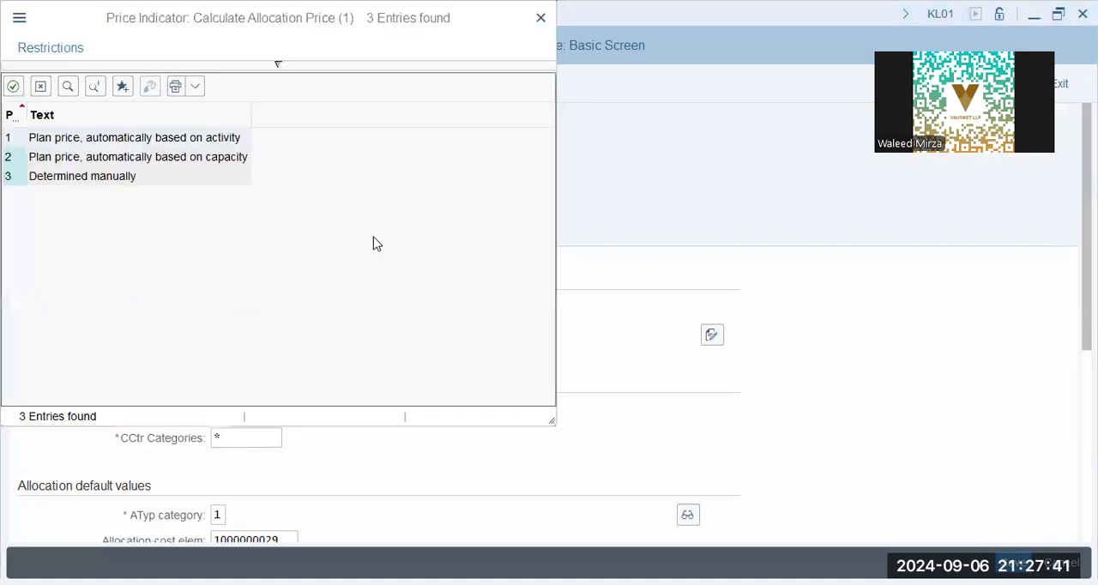
click(87, 178)
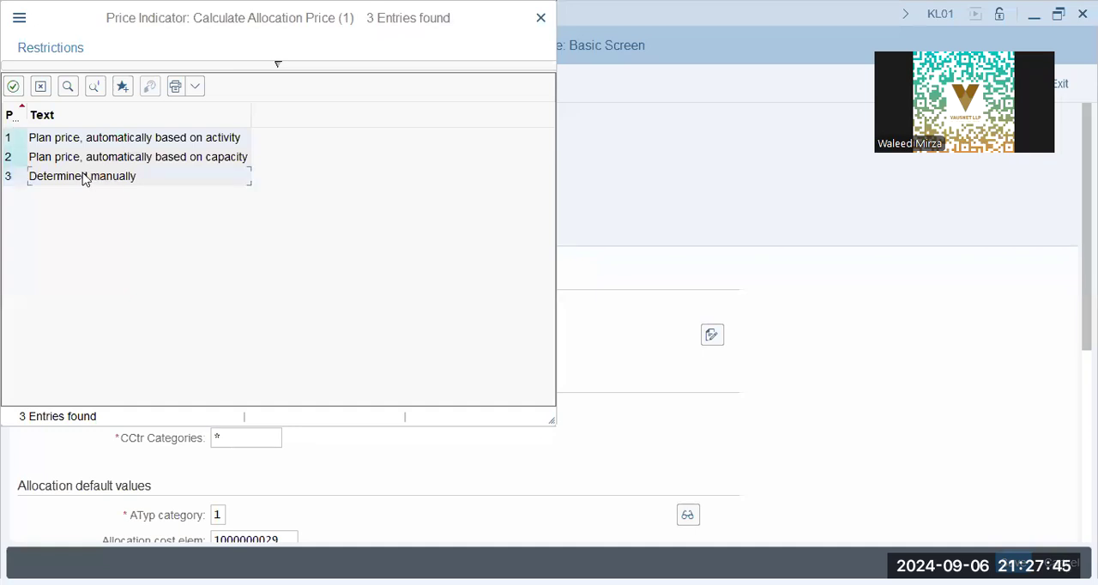
double_click(84, 178)
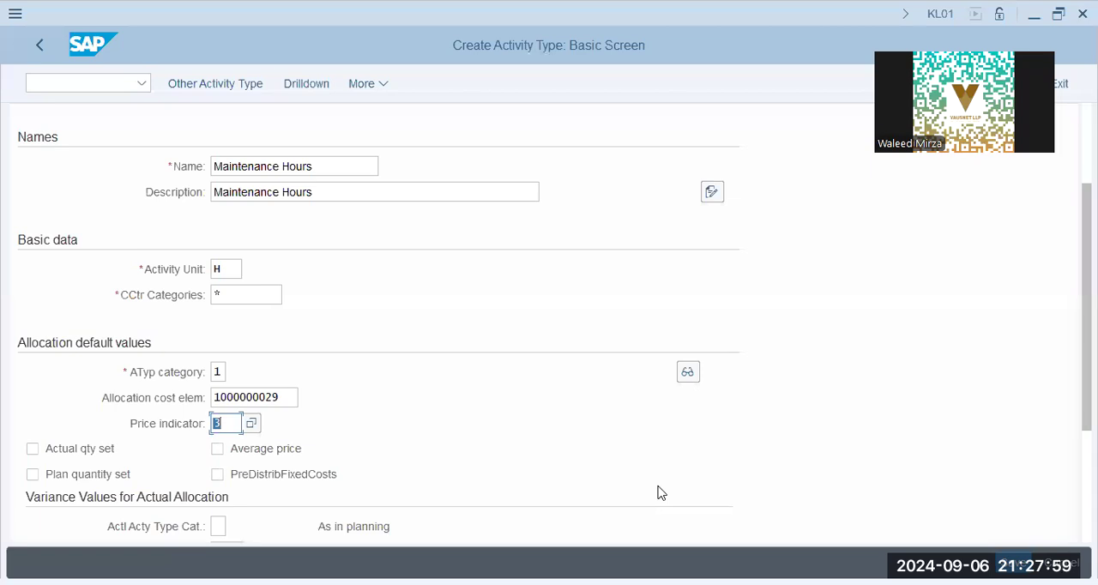
Step: Switch to Notepad and note "Manual Activity: 3 Hours" with "Per hour rate: 400" on the line below
key(alt+Tab)
key(Return)
key(Return)
key(Return)
text(Manua)
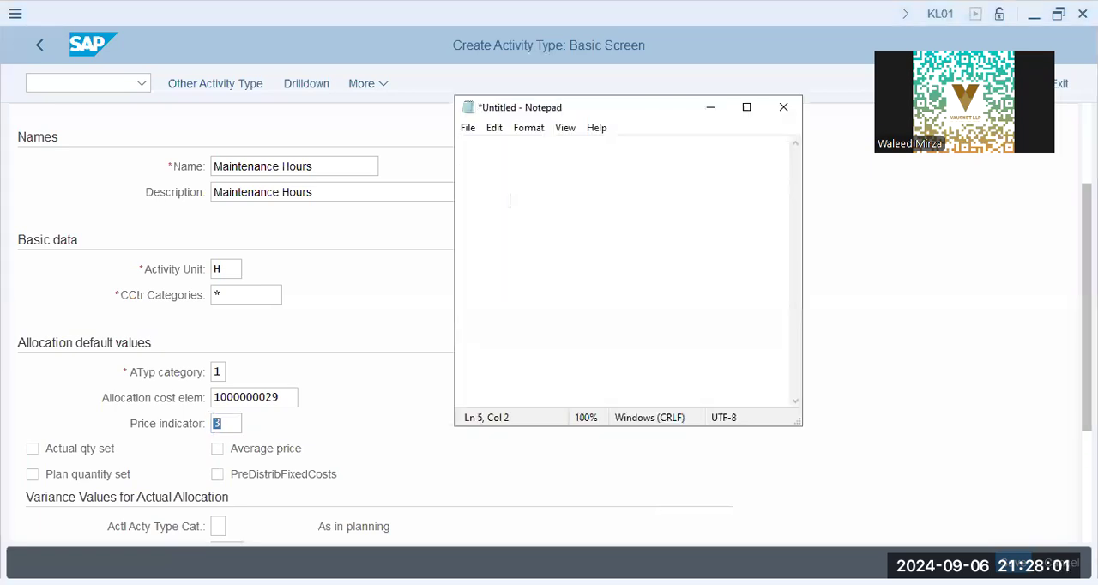
text(l Activ)
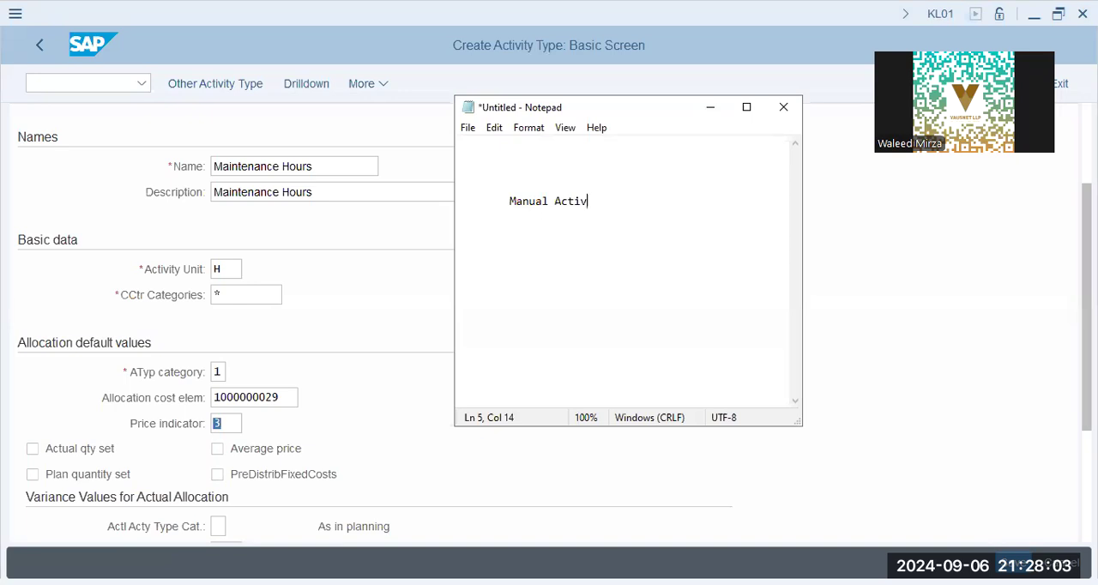
text(ity: 3 Hours)
key(Return)
text(Per hour r)
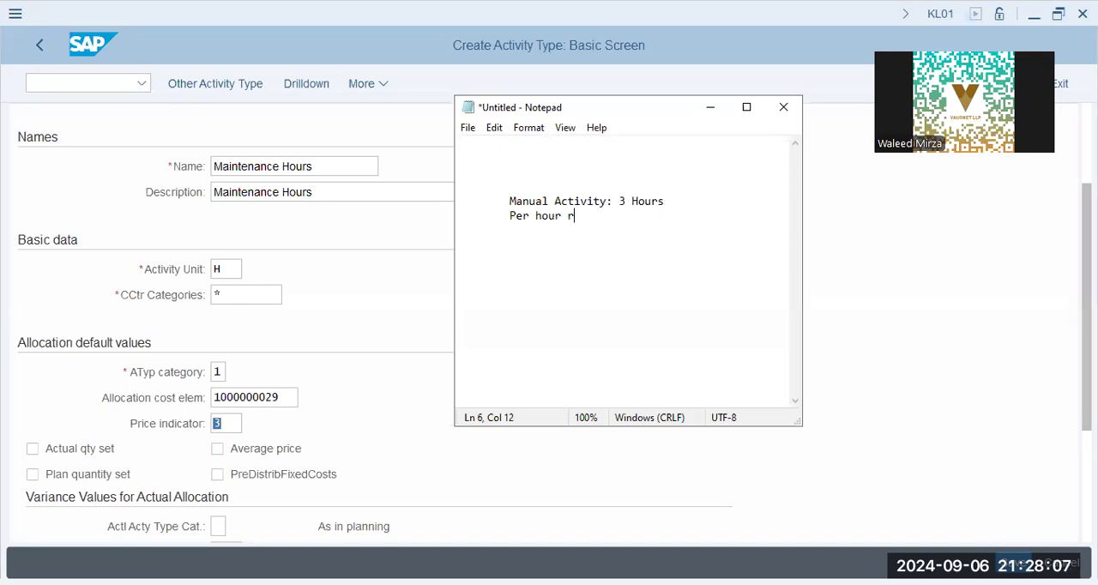
text(ate: 400)
key(Return)
key(Return)
Step: Add "Price: 1200" and "Avg.Price: 400" to the notes, followed by a dashed separator line
text(Price)
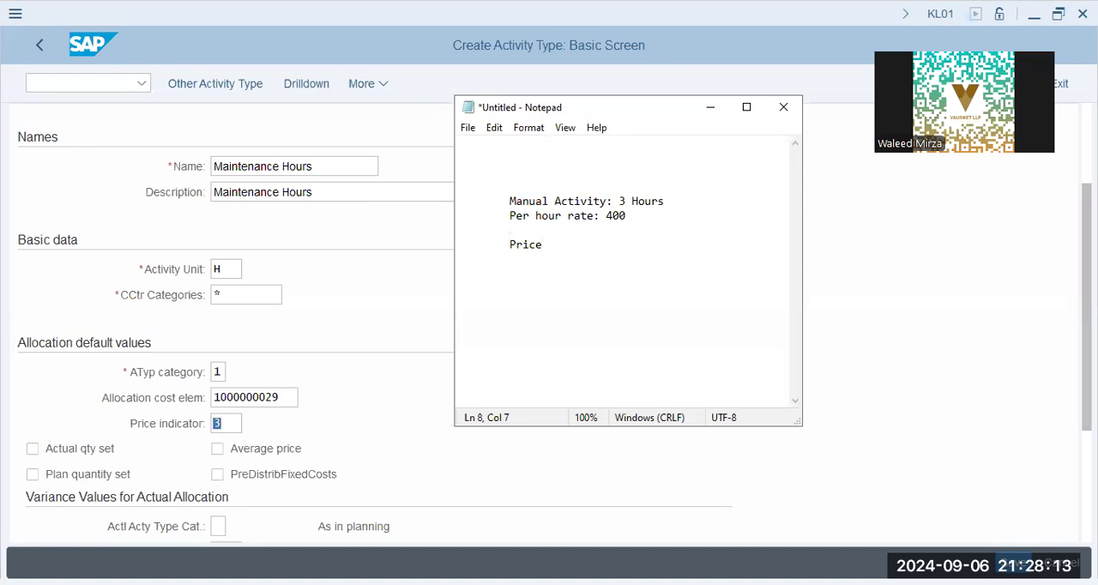
text(: 1200)
key(Return)
key(Return)
key(Tab)
text(Av.g)
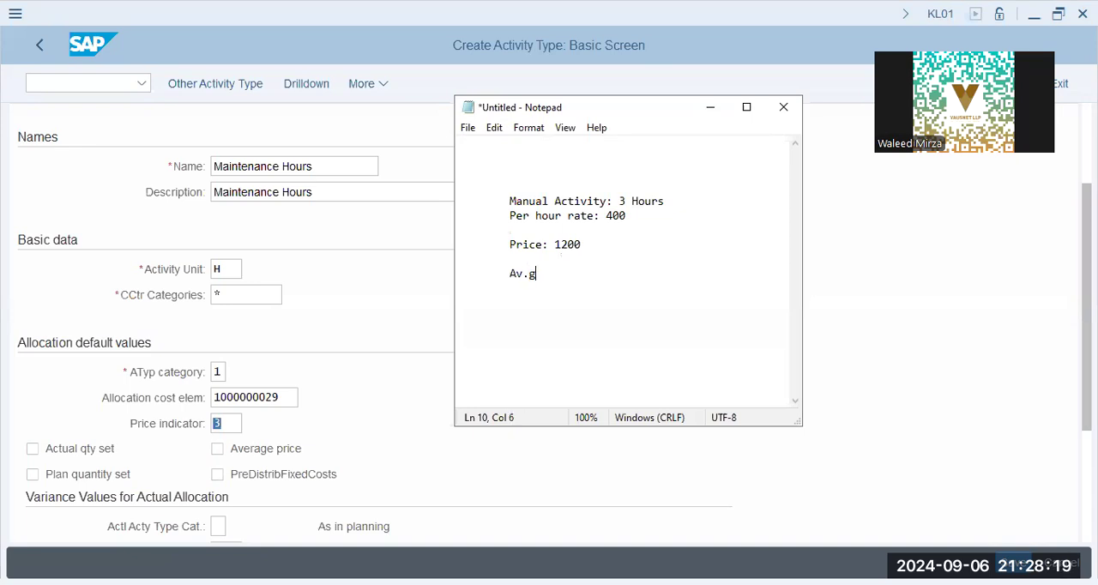
text(.Price: 400------------------)
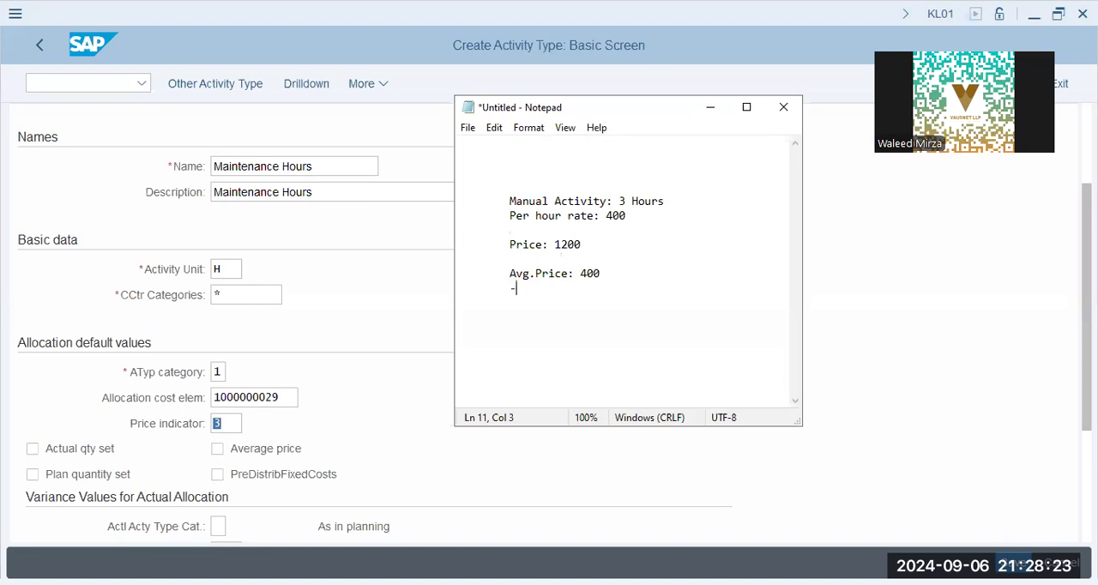
Step: Add the line "Overheads: Price: 1500 (repair+buy supplies)" below the separator in the notes
key(Return)
key(Tab)
text(0verheads: )
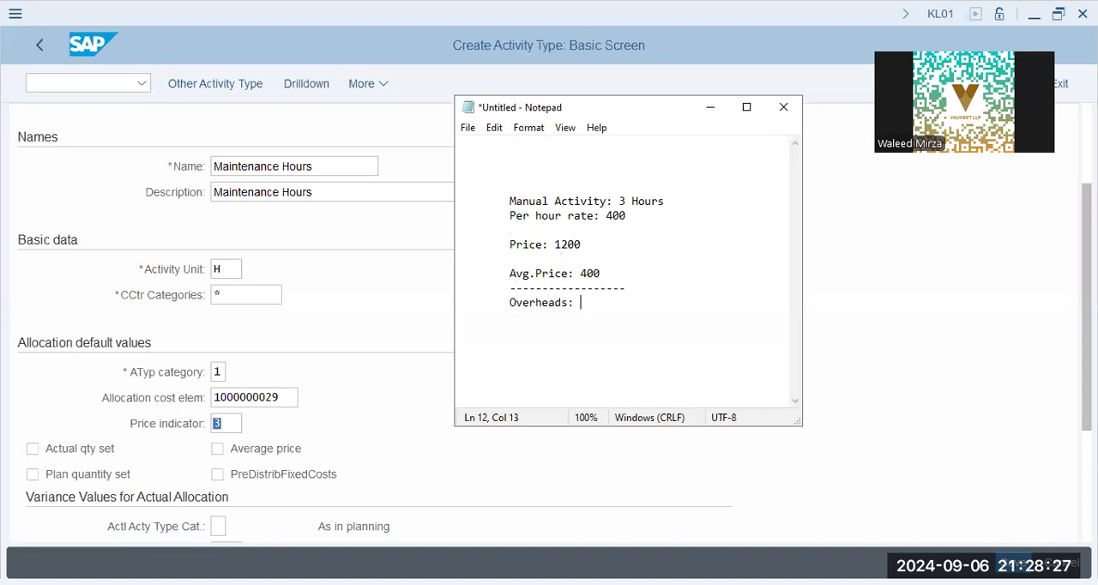
text(Price: 1500 ()
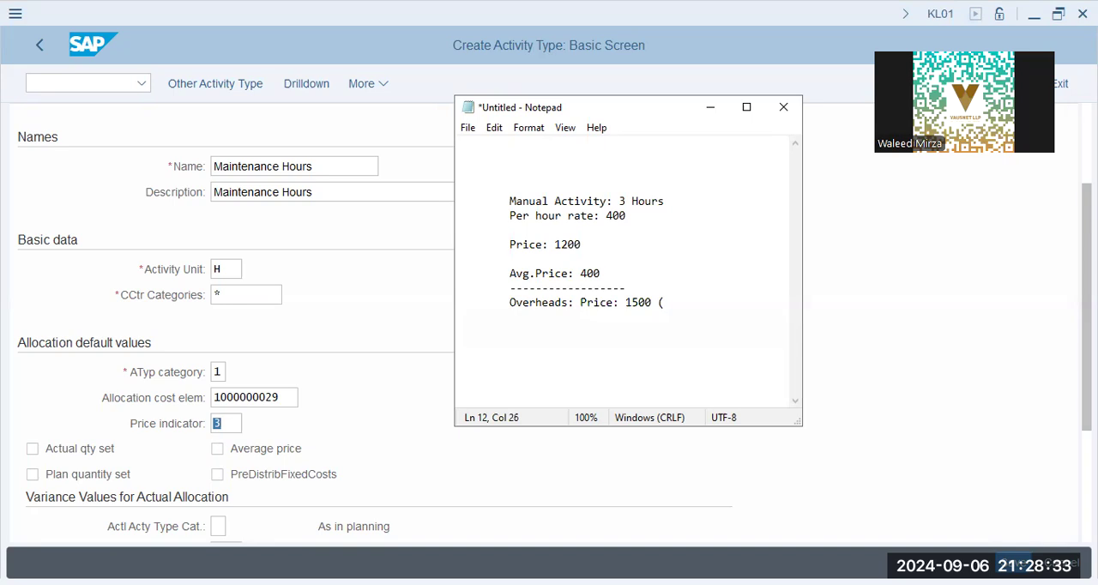
text(repair+buy supplies))
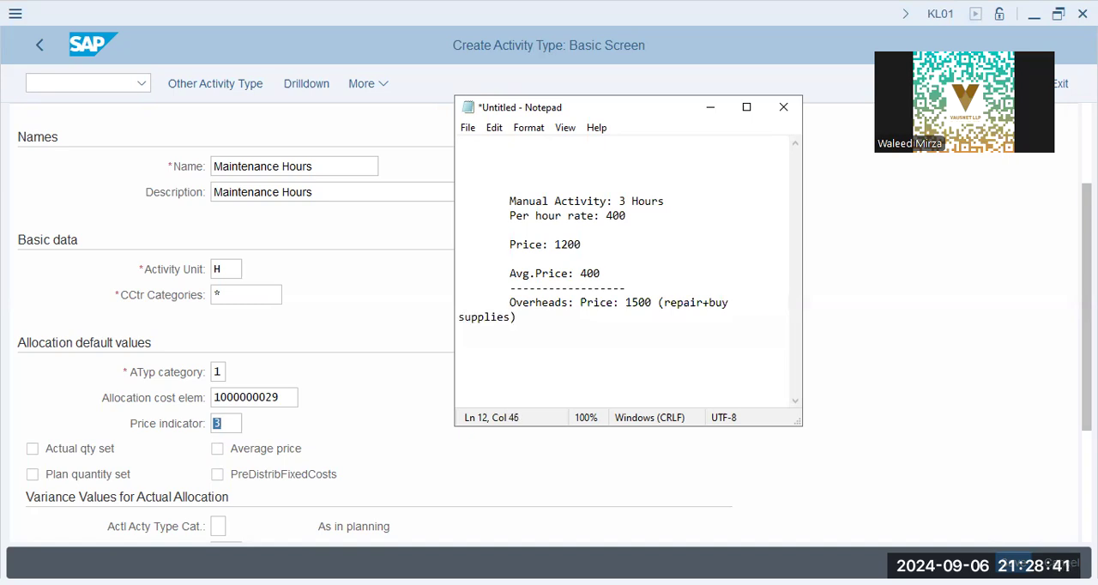
Step: Compare the overhead price with the activity price and the average price in the notes
drag(652, 302, 627, 299)
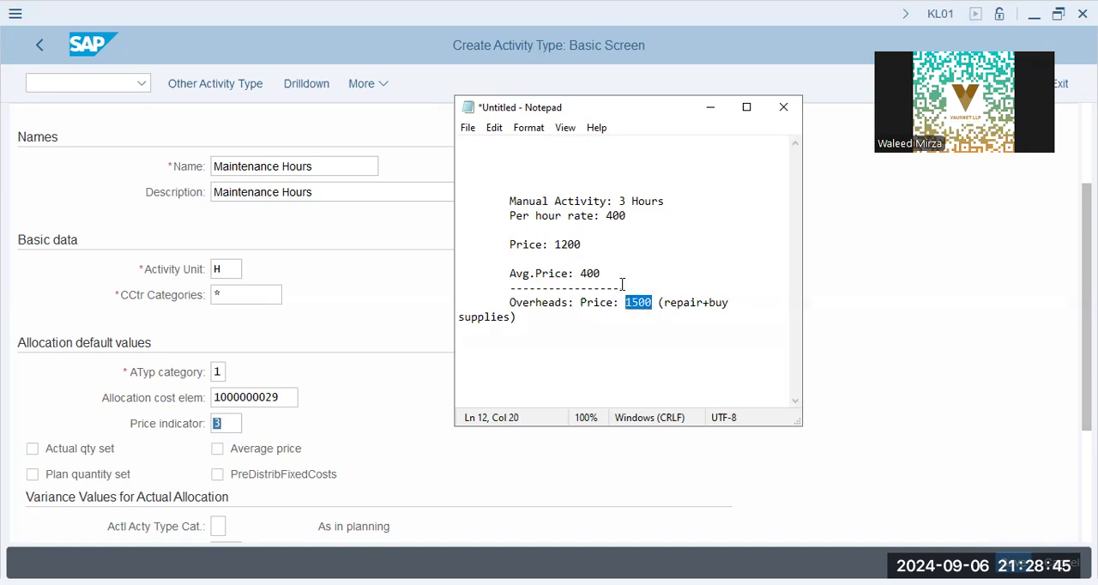
drag(584, 244, 554, 245)
click(589, 272)
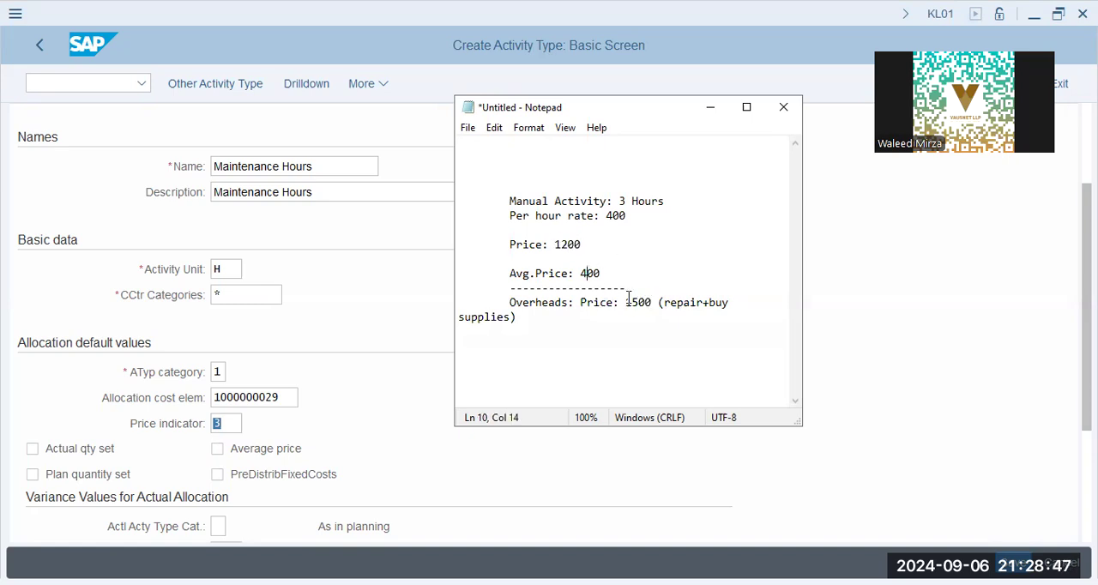
drag(650, 306, 508, 275)
click(539, 289)
drag(627, 273, 508, 274)
click(552, 357)
click(382, 446)
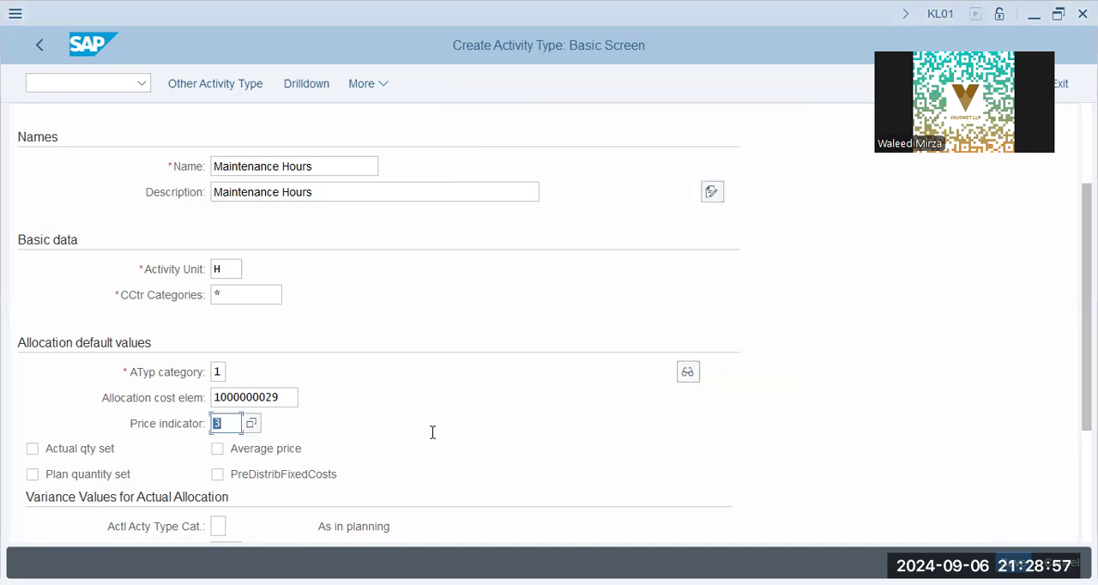
Step: Back in SAP, set the activity type's actual price indicator to 5, Actual price, automatically based on activity
key(alt+Tab)
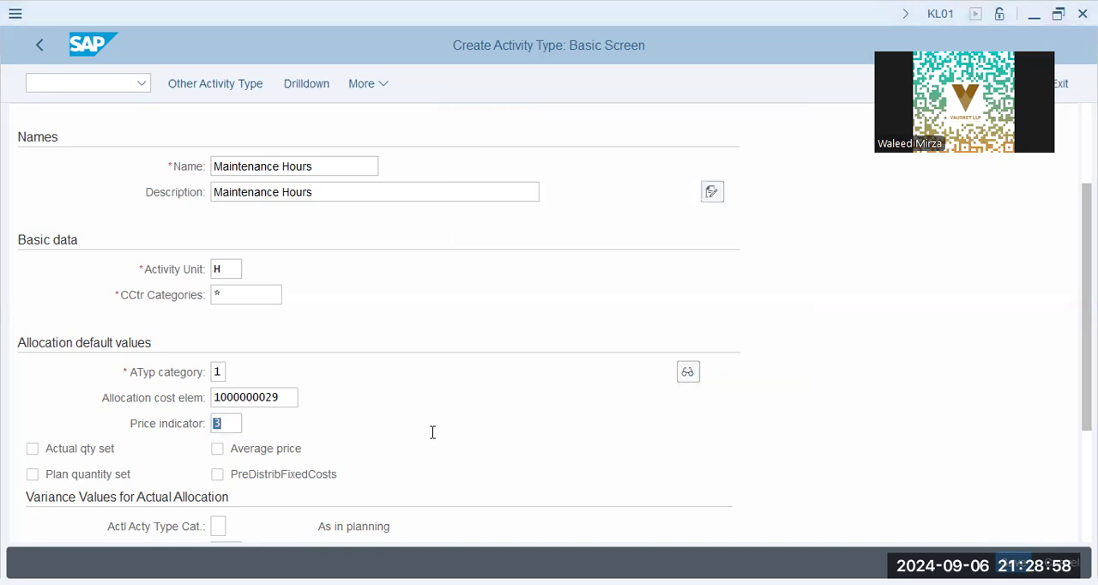
click(346, 416)
scroll(346, 417, down, 3)
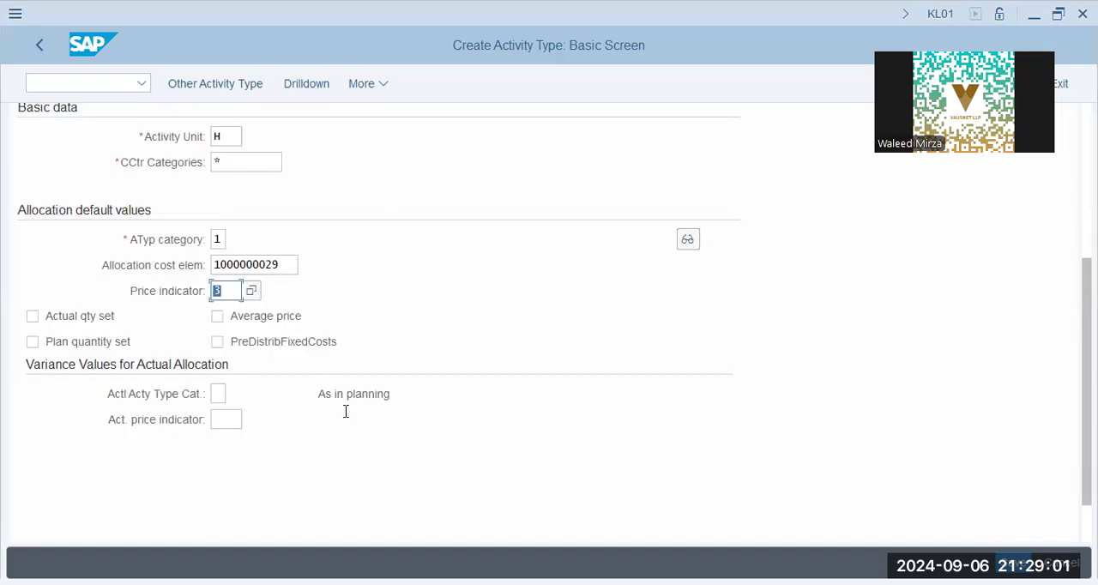
click(226, 419)
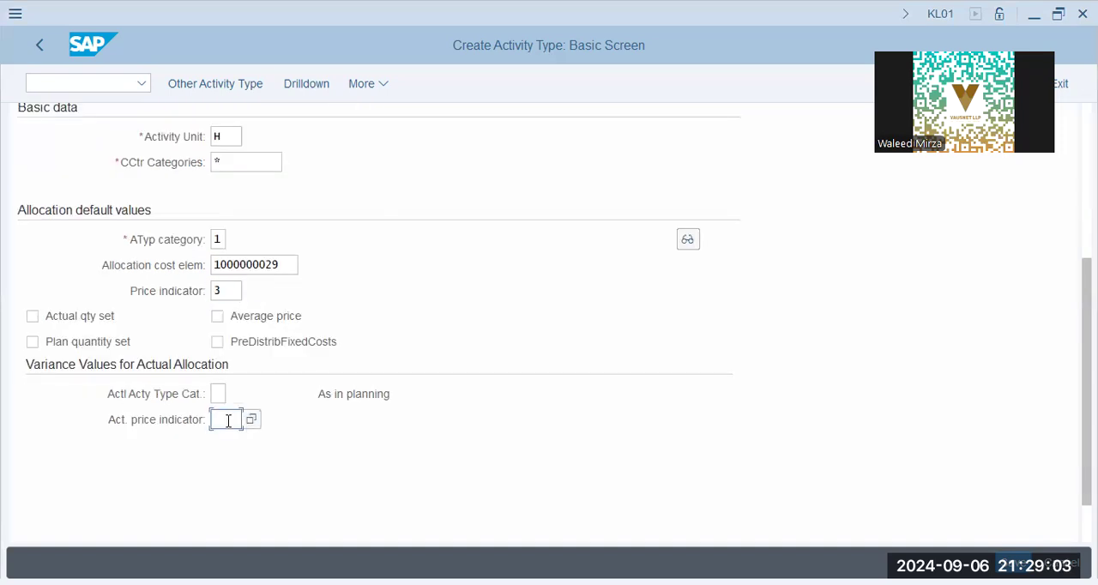
click(249, 420)
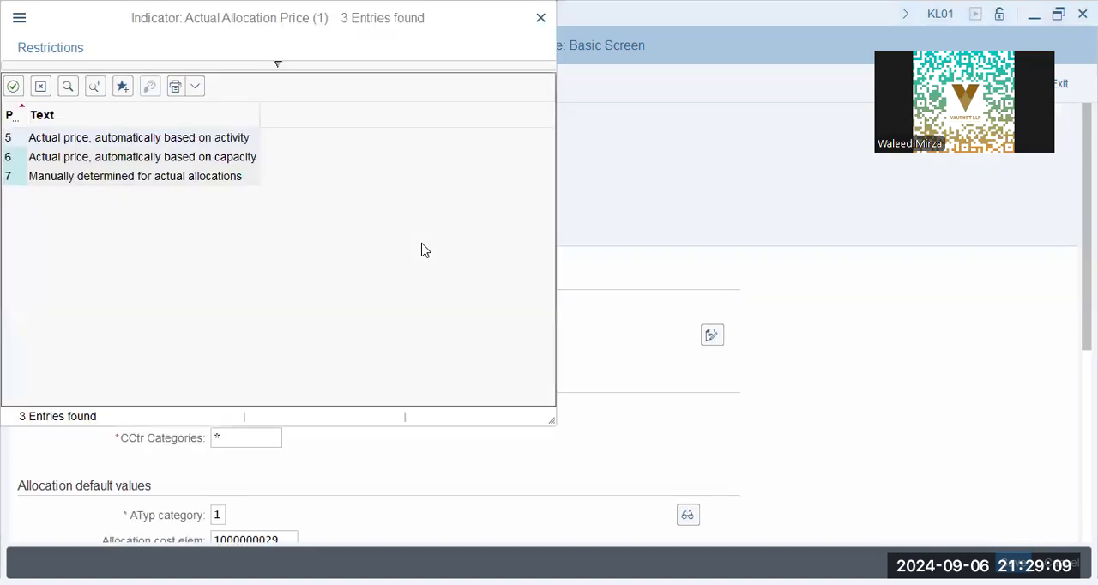
click(182, 142)
double_click(179, 137)
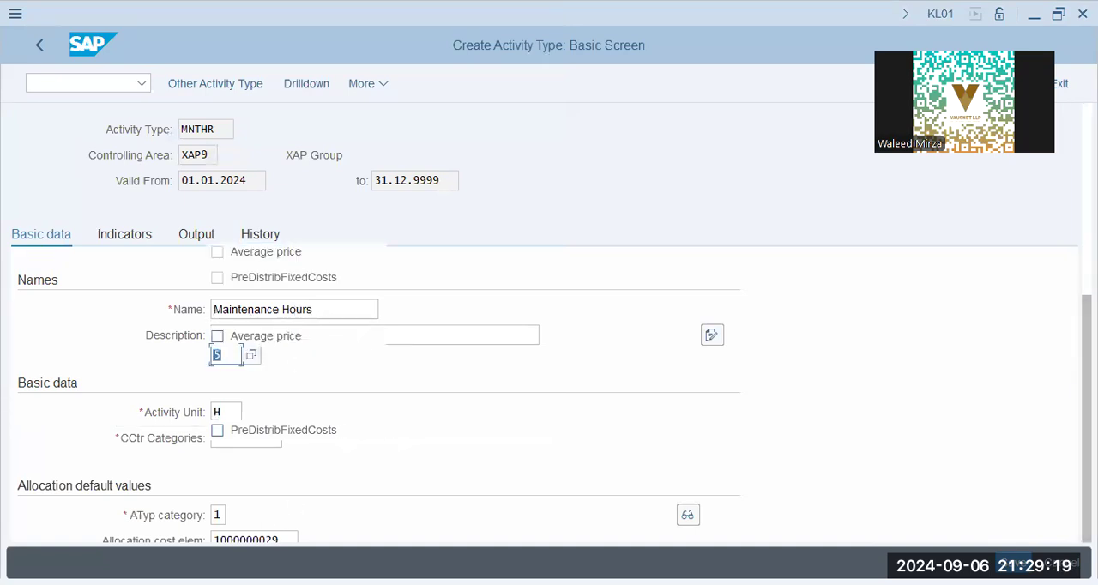
Step: Validate the activity type entries and review the description of the actual price indicator
scroll(1070, 218, up, 1)
scroll(1070, 218, down, 3)
click(237, 351)
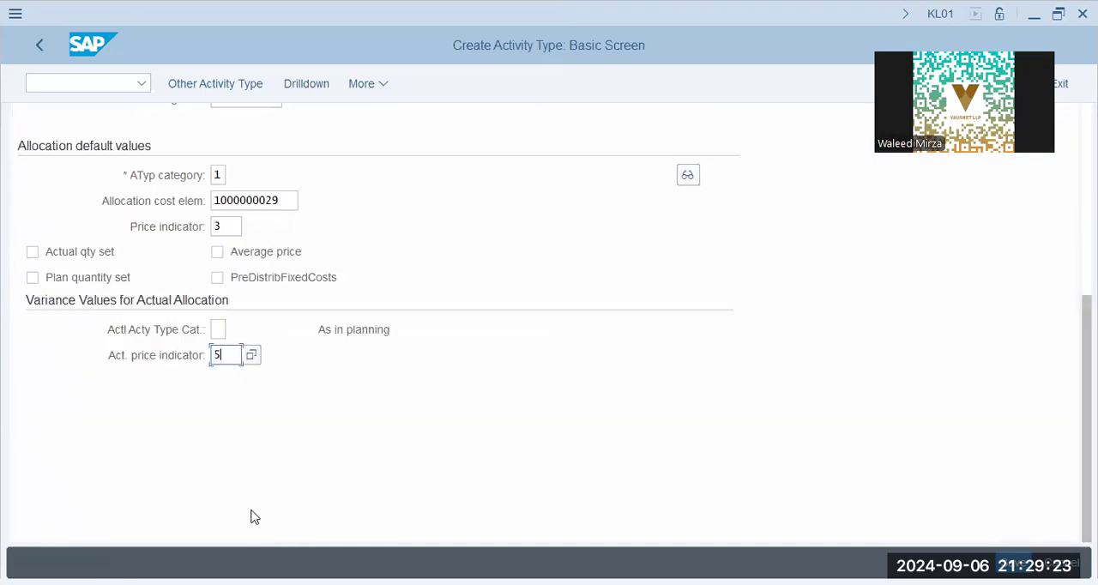
key(Return)
scroll(443, 466, down, 5)
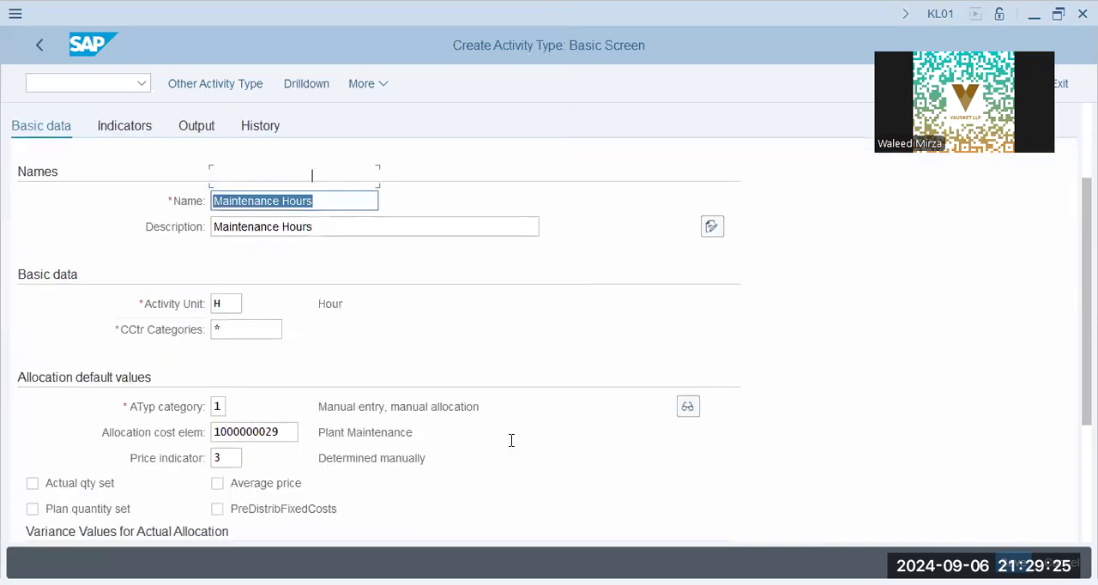
scroll(386, 453, down, 1)
drag(363, 393, 593, 404)
click(508, 394)
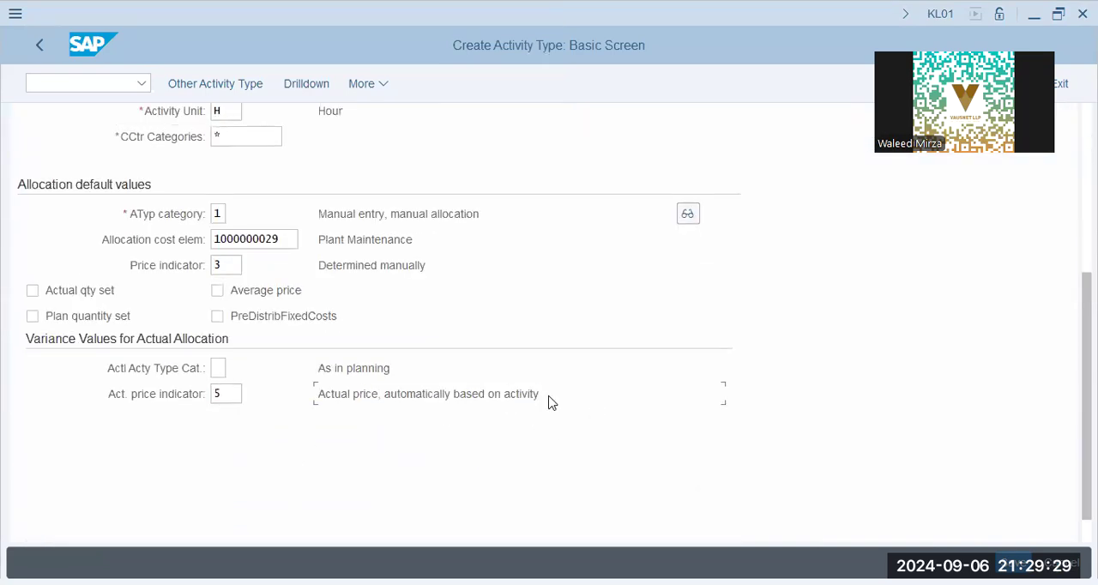
drag(541, 395, 354, 446)
click(357, 395)
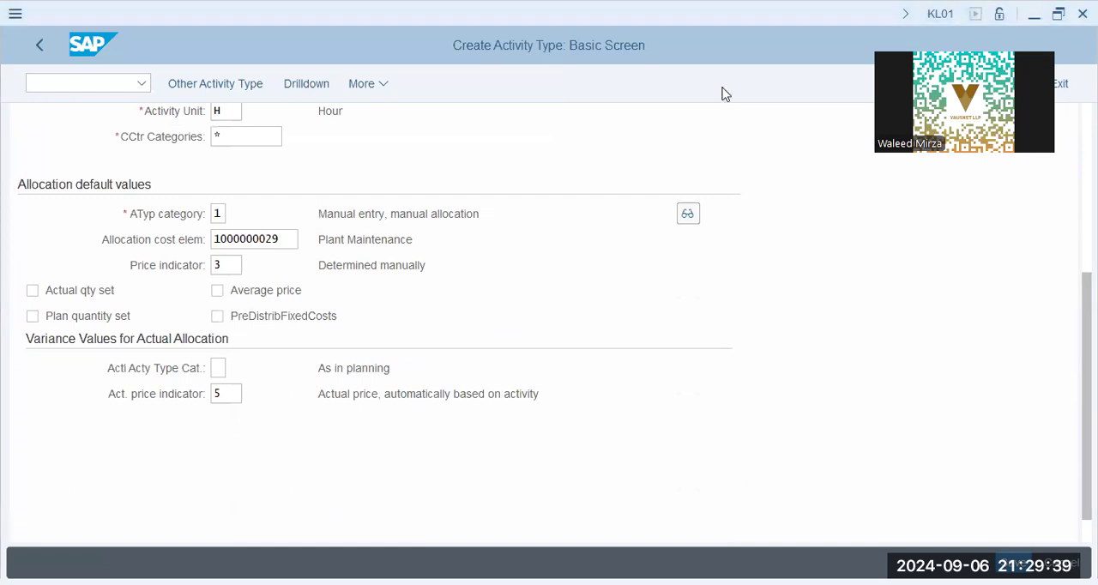
Step: Delete all the existing notes in Notepad
key(alt+Tab)
drag(601, 321, 455, 148)
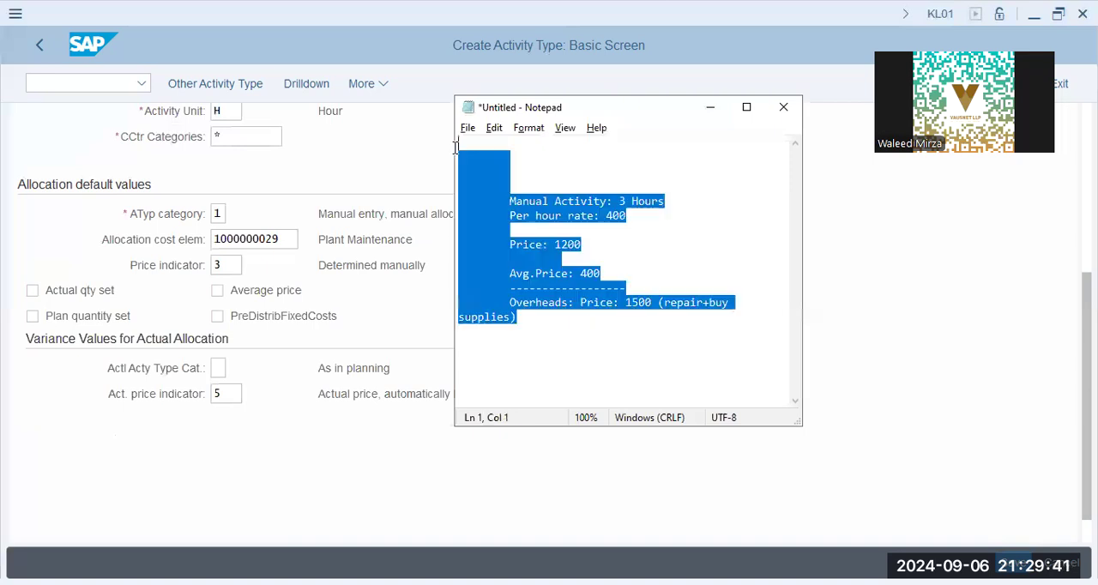
key(Delete)
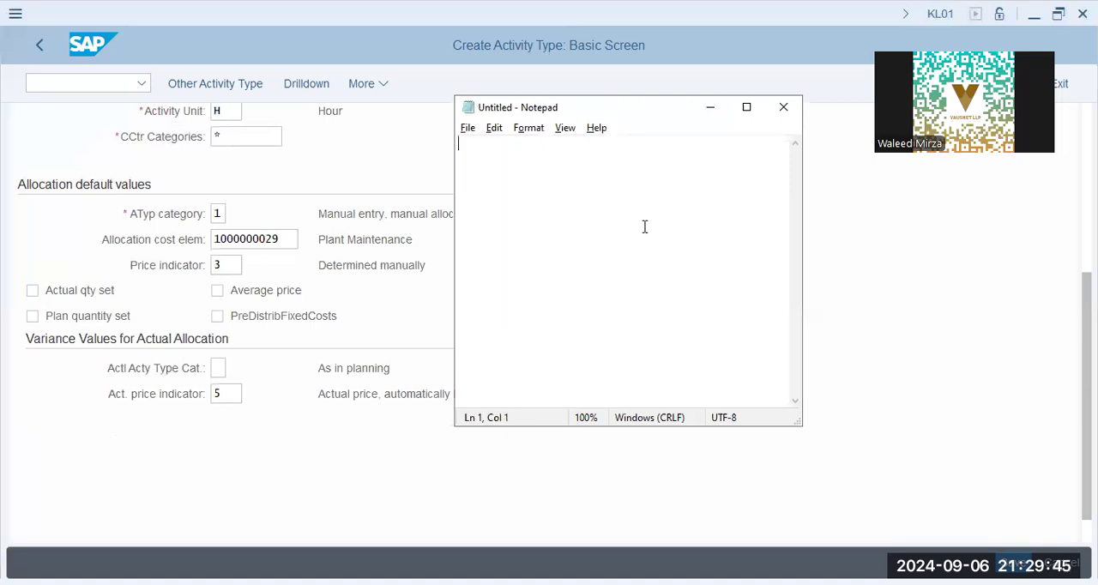
Step: Start a new example in Notepad with the indented line "Machine: Bonding Machine/Press"
key(Return)
key(Return)
key(Return)
key(Tab)
text(Machine)
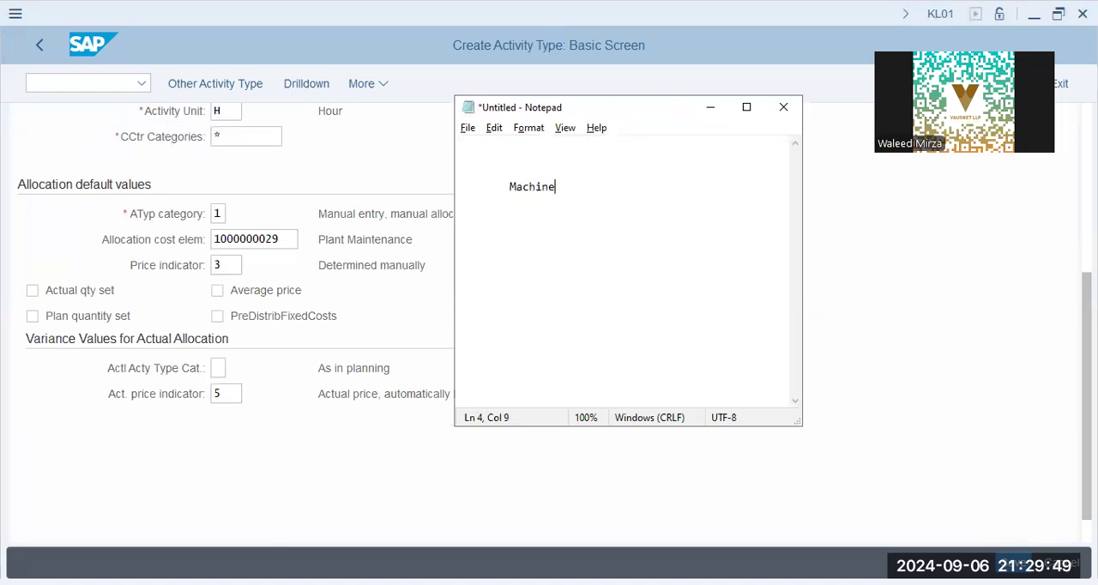
text(: Bonding Machine)
key(Return)
key(BackSpace)
text(/Press)
key(Return)
Step: Add the heading "Hydraulic" with a dashed underline and the line "500 Hours - overhaul/repair" to the notes
key(Tab)
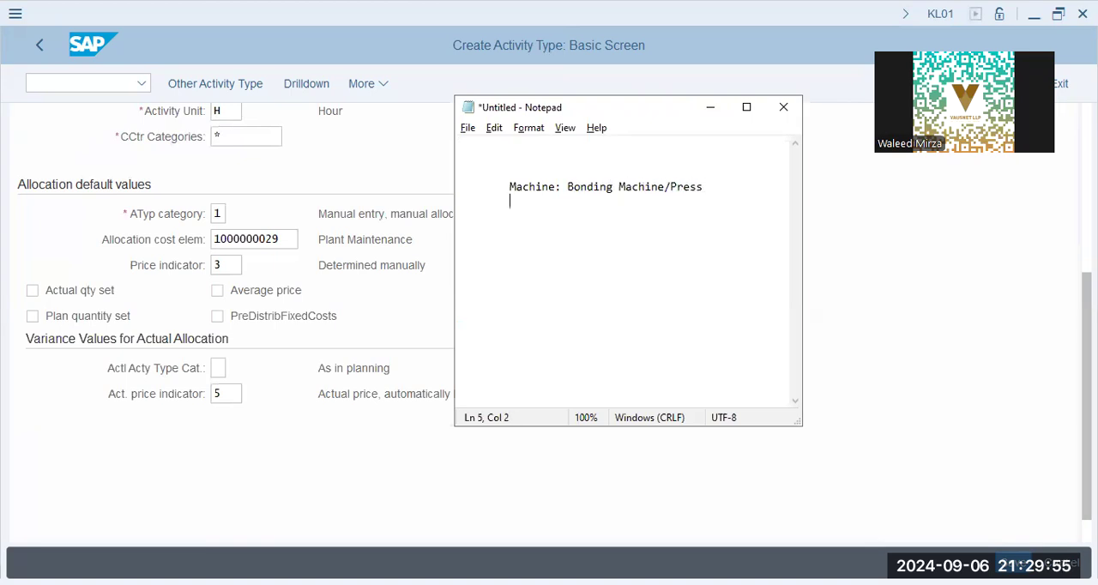
text(Hydraulic)
key(Return)
key(Tab)
key(Tab)
text(500)
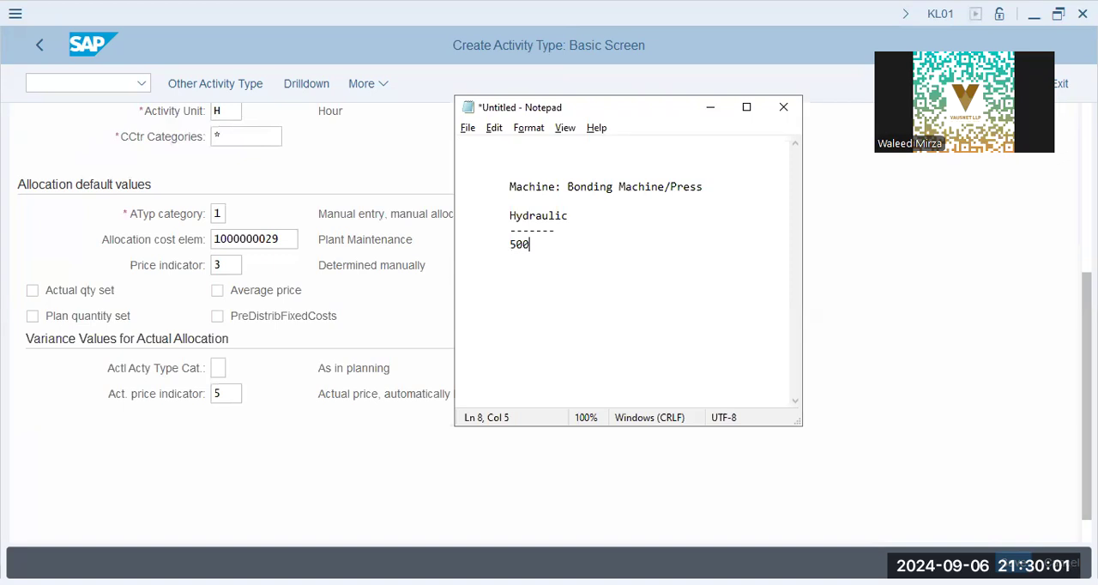
text( Hours - overhu)
text(ul/repair)
key(Return)
Step: Add "avg: 2 hours" to the notes, followed by a dashed separator line
key(Tab)
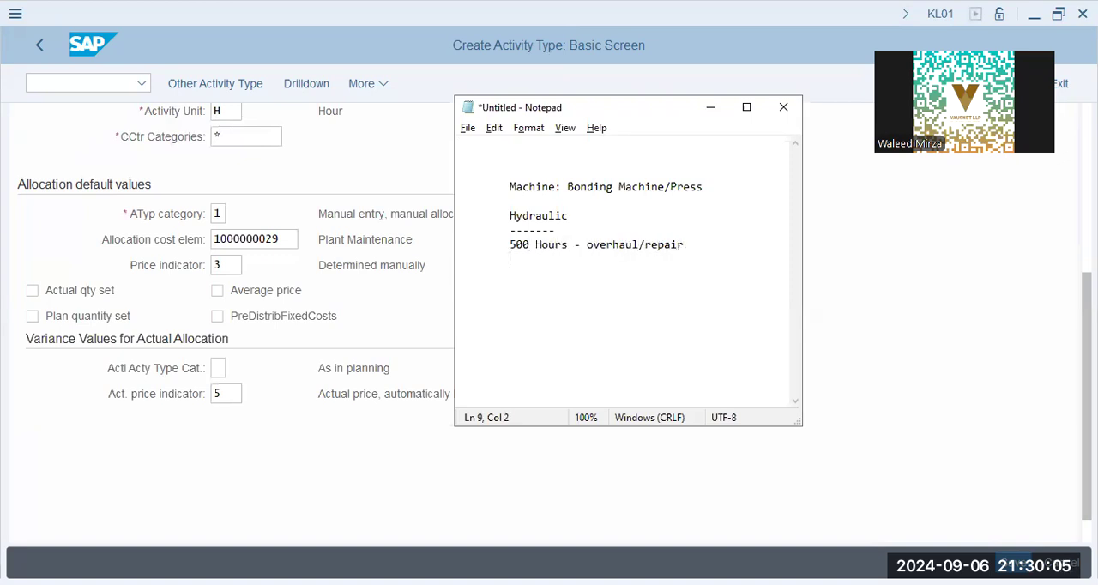
key(Return)
key(Tab)
text(avg: 2 hours)
key(Return)
Step: Note the plant maintenance cost center as "Plant Maint: ccx1008" below the separator
key(Tab)
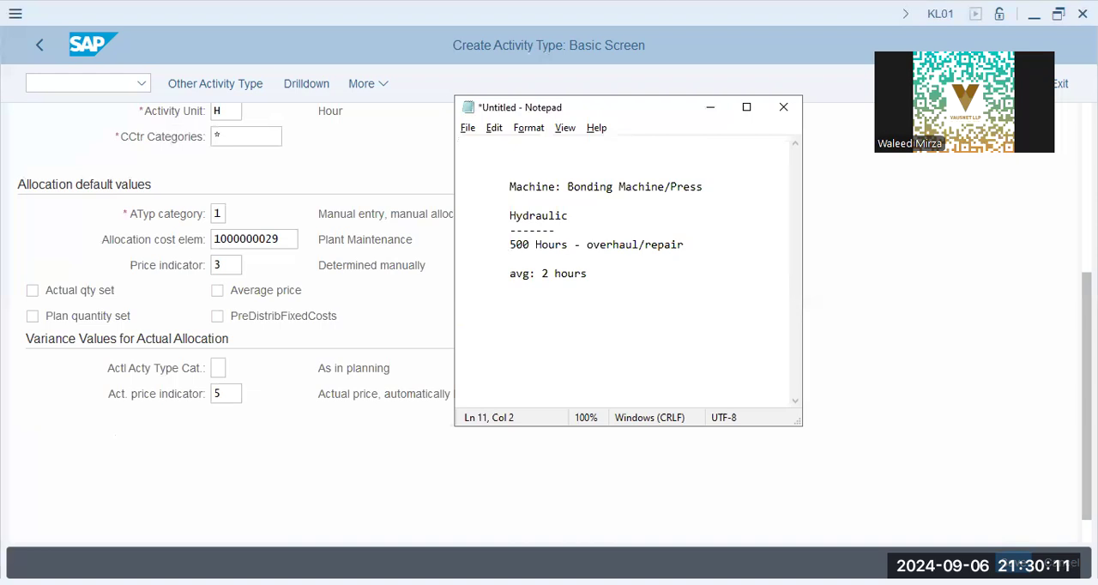
text(----------)
key(Return)
key(Tab)
text(#)
key(BackSpace)
text(Plant Maint: ccx1008)
key(Return)
key(Tab)
key(Tab)
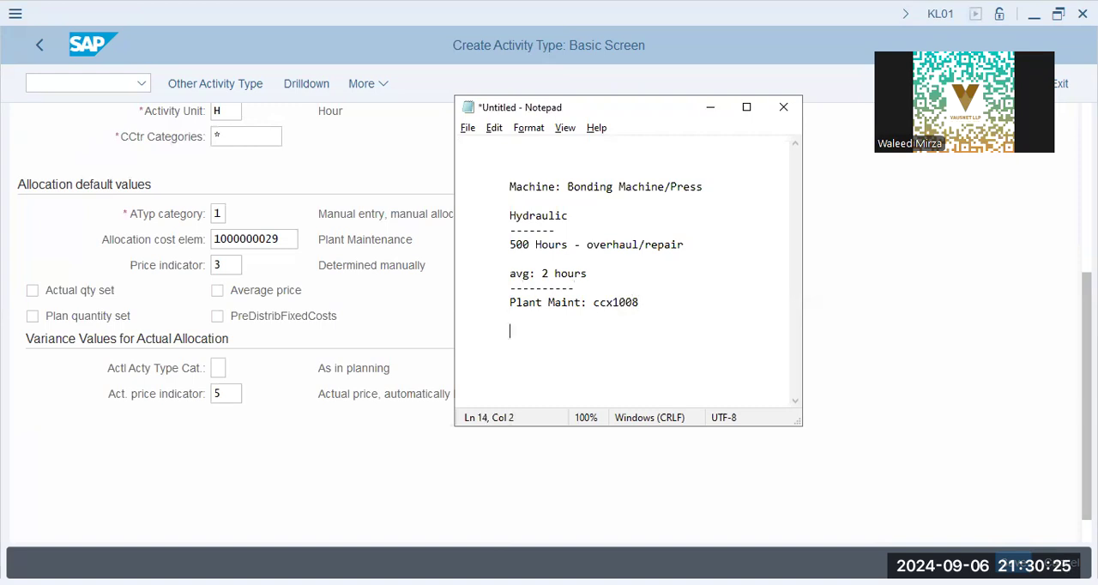
Step: Add "3.5 hours" and "+ repair/tools" to the plant maintenance notes, closed by a dashed line
text(3.5 hours)
key(Return)
key(Tab)
text(+ repair/)
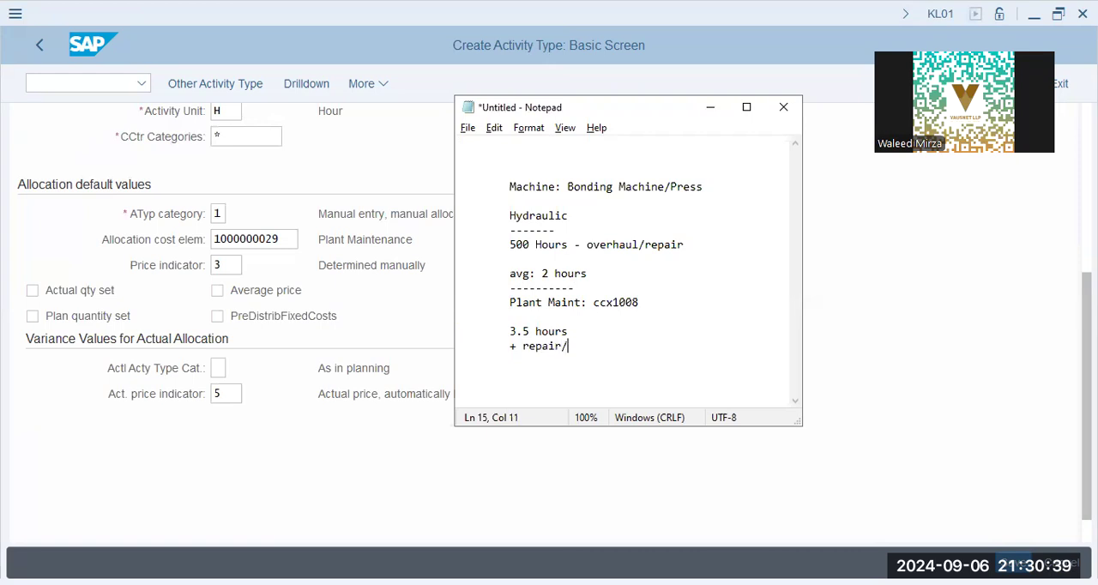
text(tools)
key(Return)
text(--------------)
Step: Add the lines "Pricing: manual:" and "distributed: hourly basis" to the notes
key(Return)
text(Pricing: )
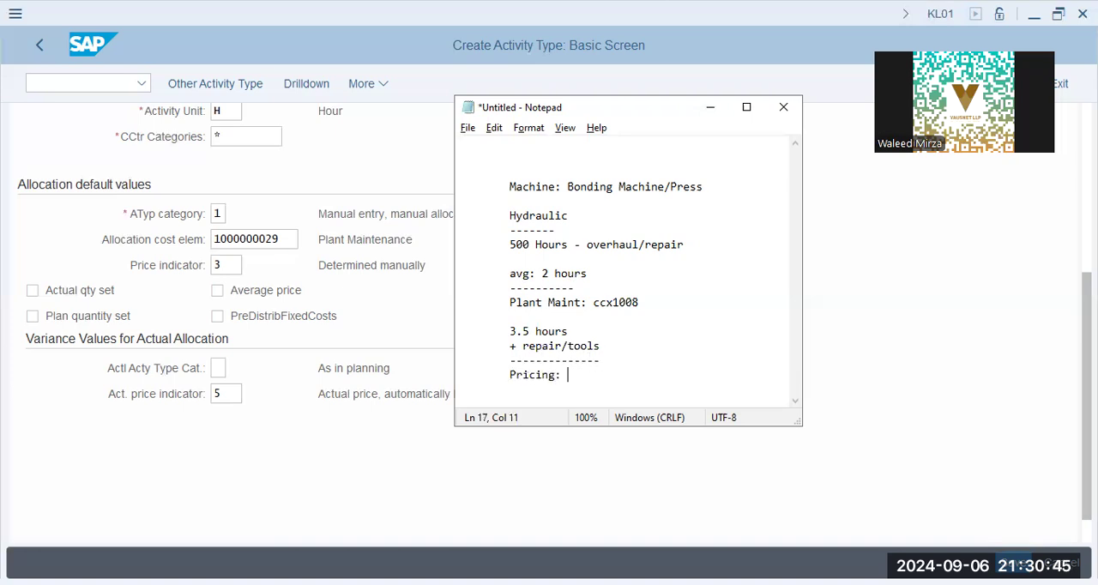
text(manual:)
key(Return)
text(distributed  )
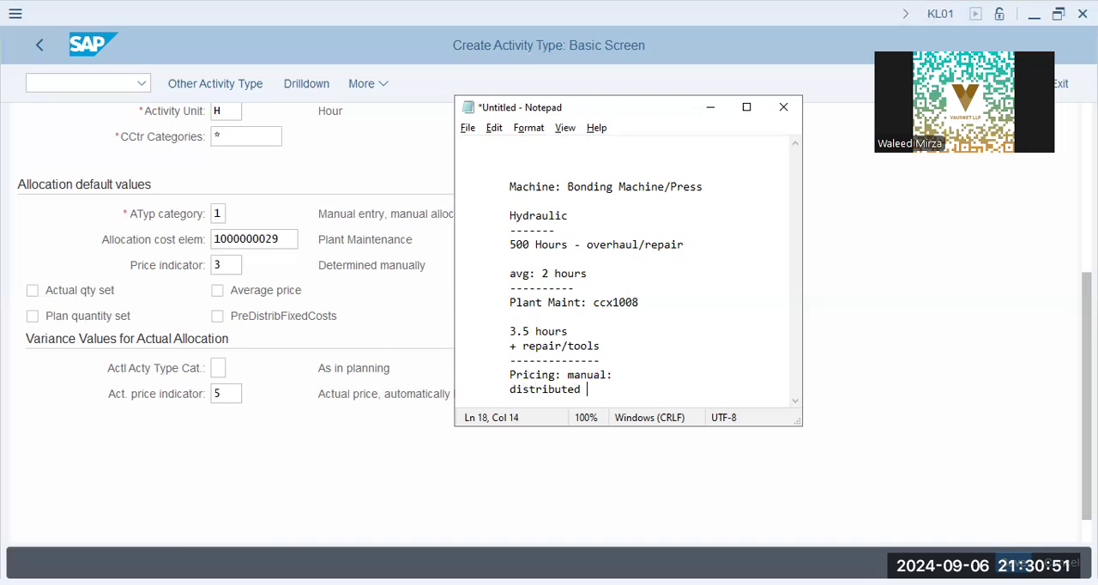
text(pho0u)
key(BackSpace)
key(BackSpace)
key(BackSpace)
key(BackSpace)
key(BackSpace)
text(hourly basis)
key(Return)
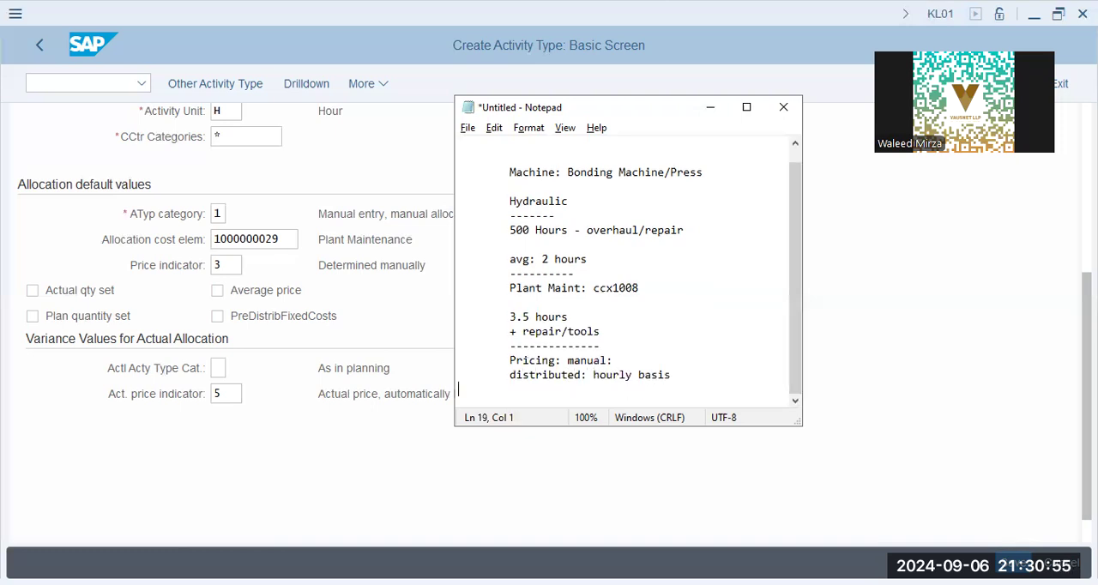
Step: Add the hourly rate "$120/hour" below the pricing lines in the notes
key(Return)
key(Tab)
text($)
key(BackSpace)
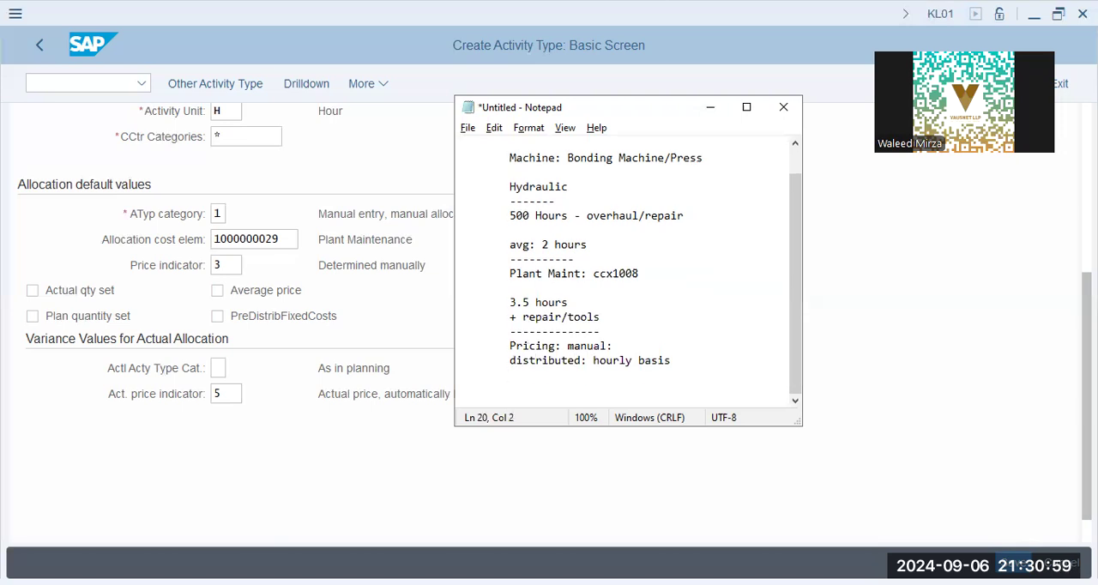
text($)
key(BackSpace)
text($120/hour)
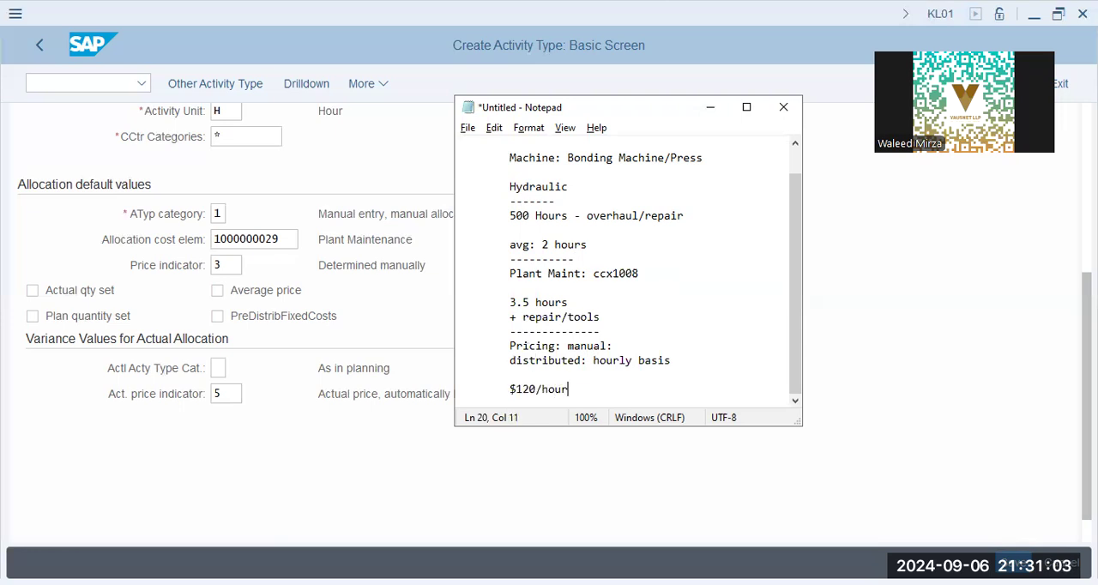
Step: Add a second hourly rate, "$129/hour", on its own line below "$120/hour" in the notes
key(Return)
key(Tab)
text($)
key(BackSpace)
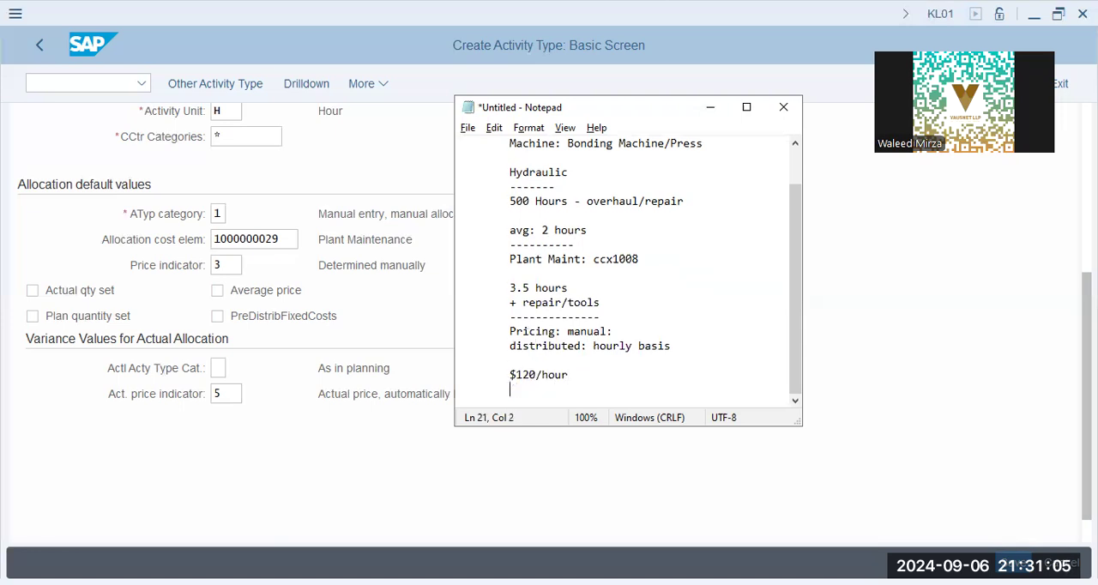
text($129/hour)
key(Return)
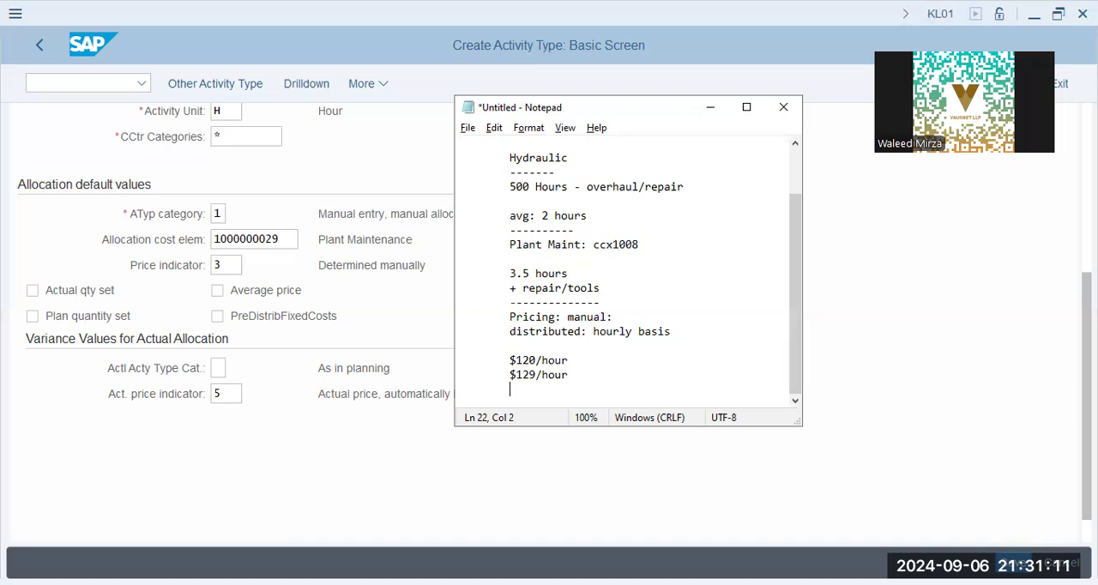
Step: Write the multiplication "X 3.5 =" below the hourly rates and underline it with a dashed line
text(X 3.5 =)
key(Return)
text(-----------)
key(Return)
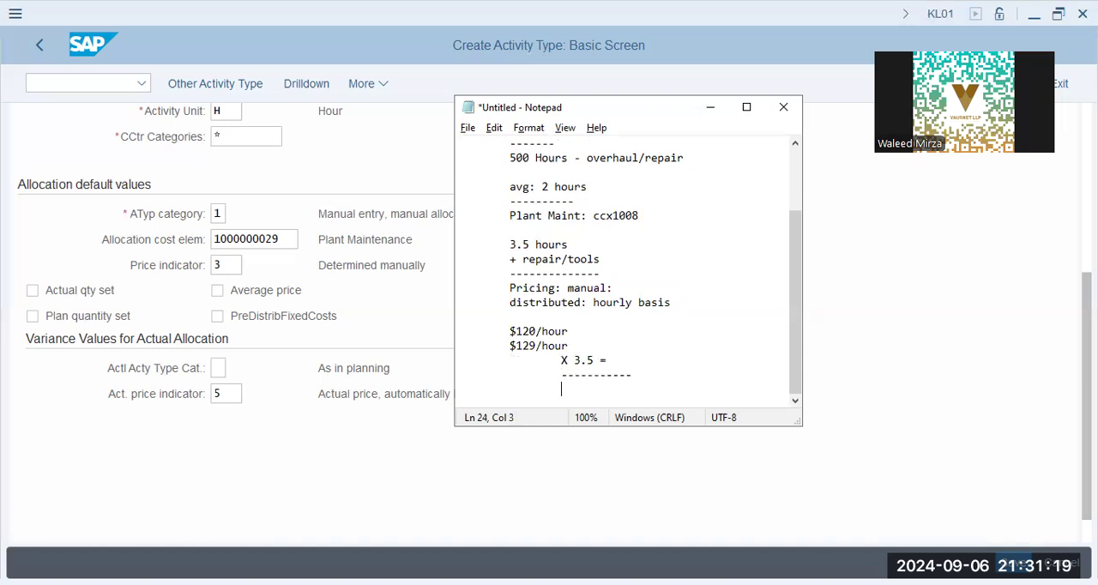
Step: List the cost centers x1001, x1002 and x1003 below the calculation and close the list with a long dashed line
text(x1001)
key(Return)
text(x1002)
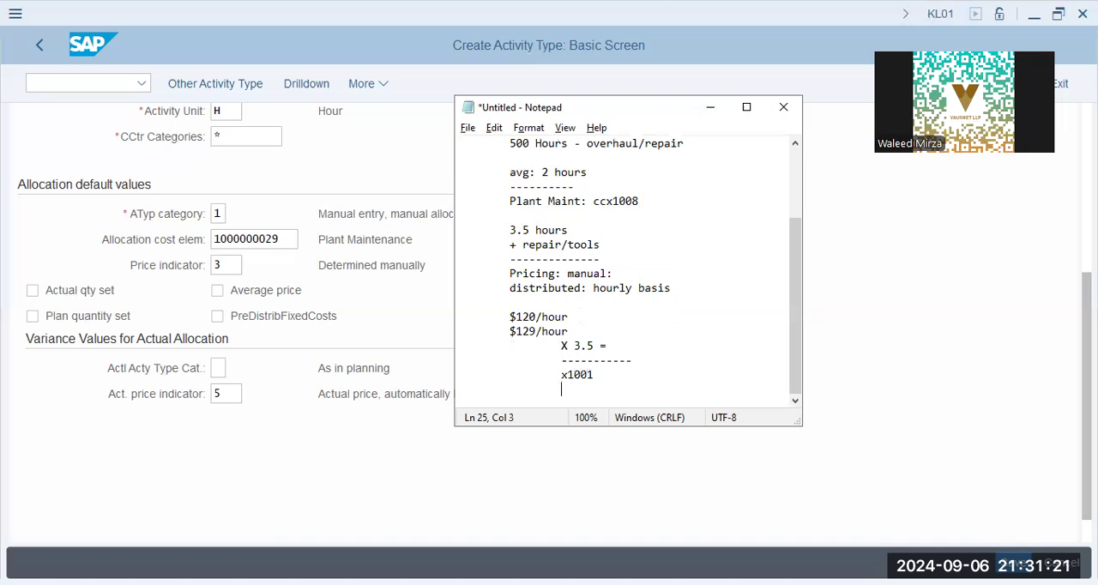
key(Return)
text(x1003)
key(Return)
text(-----------------------)
key(Return)
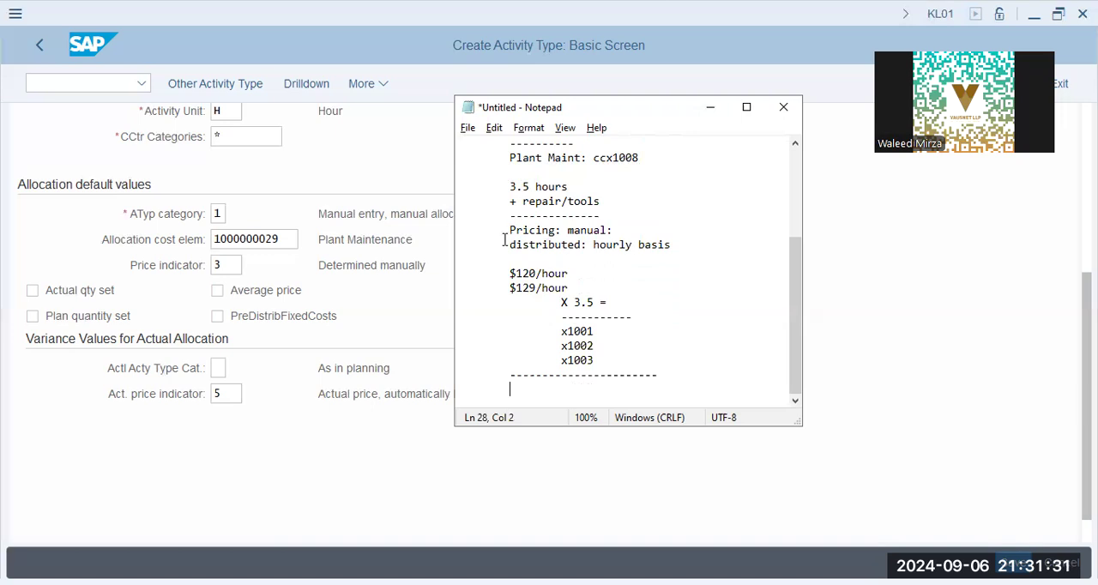
Step: Review the noted maintenance hours, the manual pricing line and the list of receiving cost centers
scroll(504, 238, up, 2)
drag(510, 273, 593, 270)
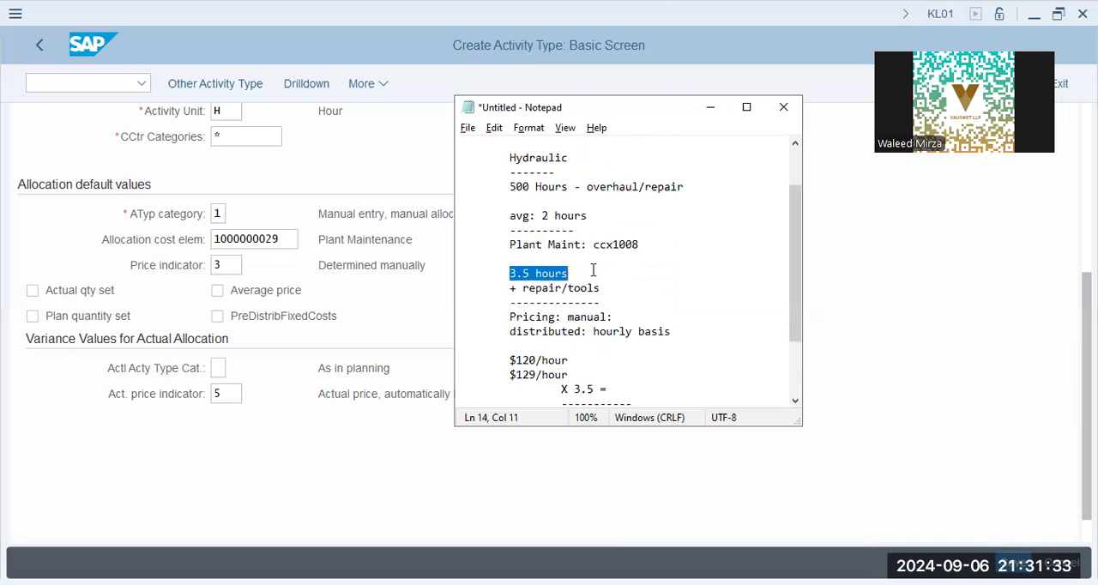
drag(505, 317, 624, 315)
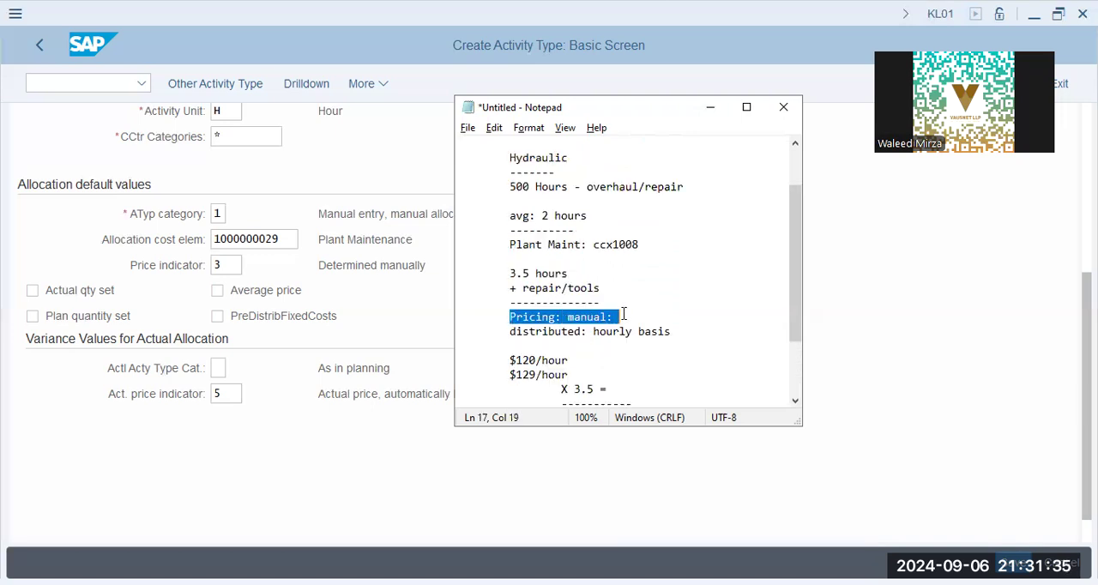
scroll(620, 339, down, 2)
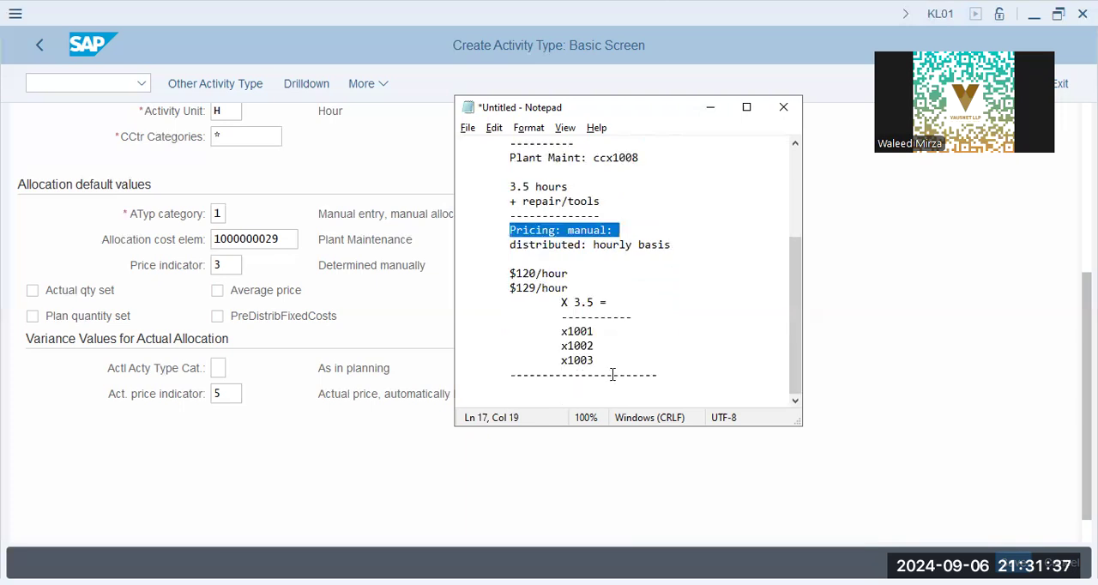
click(603, 379)
drag(516, 322, 645, 362)
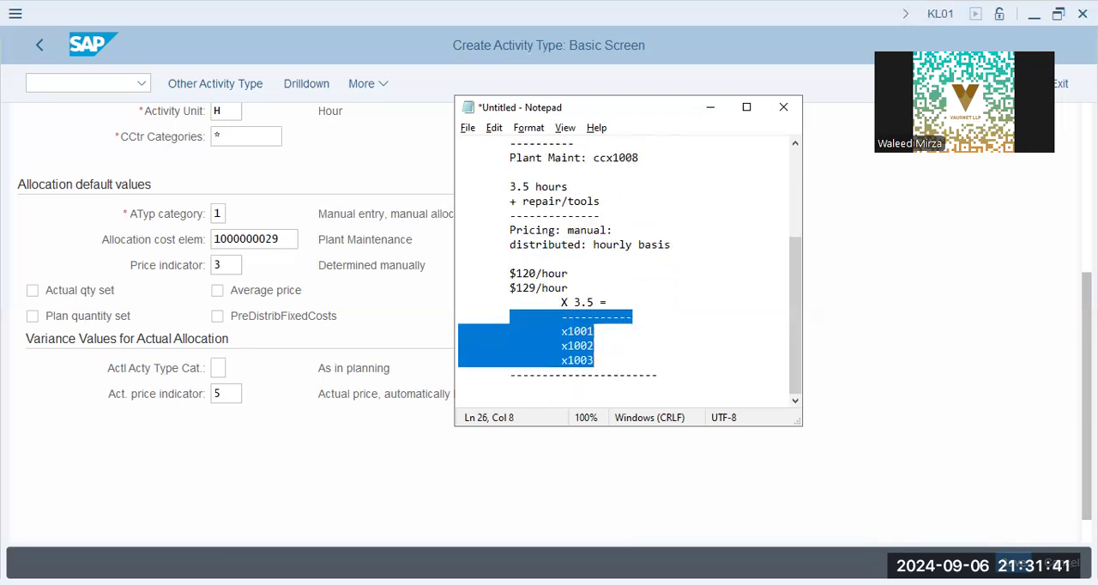
Step: Switch back to SAP and save the MNTHR activity type
key(alt+Tab)
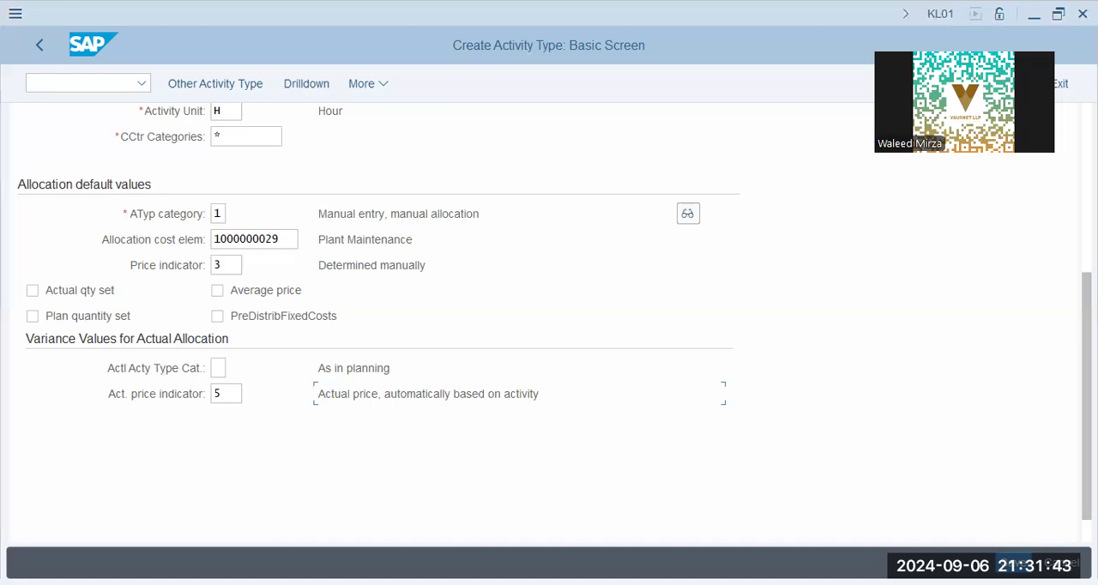
key(alt+Tab)
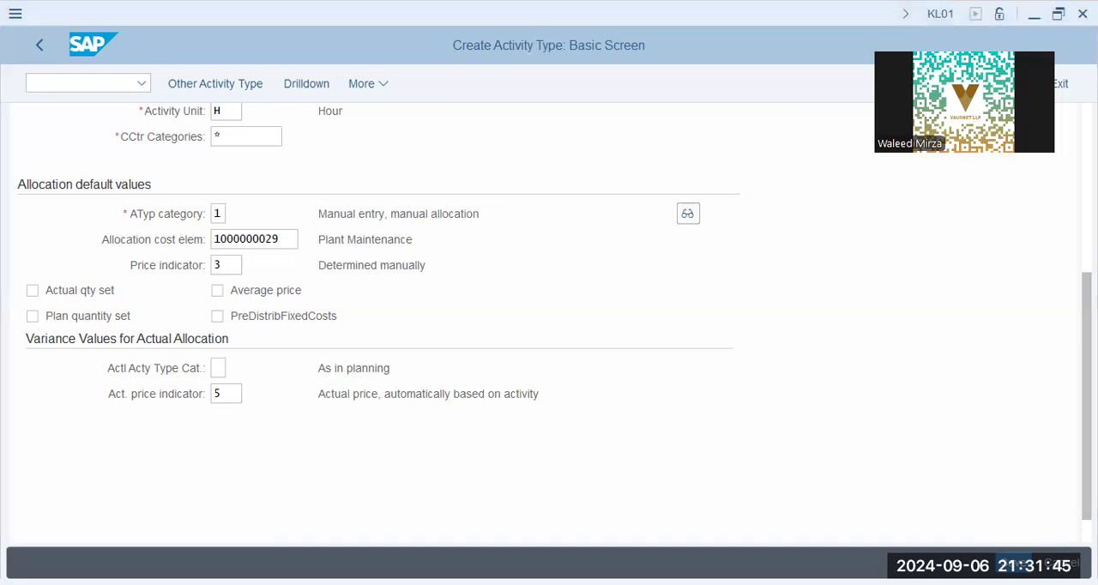
key(alt+Tab)
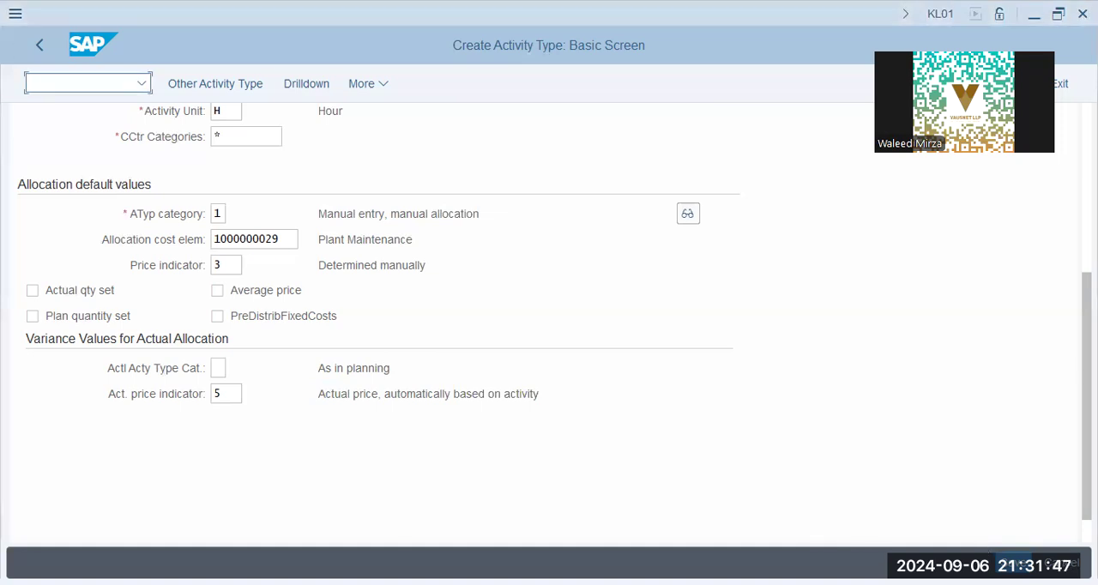
key(ctrl+s)
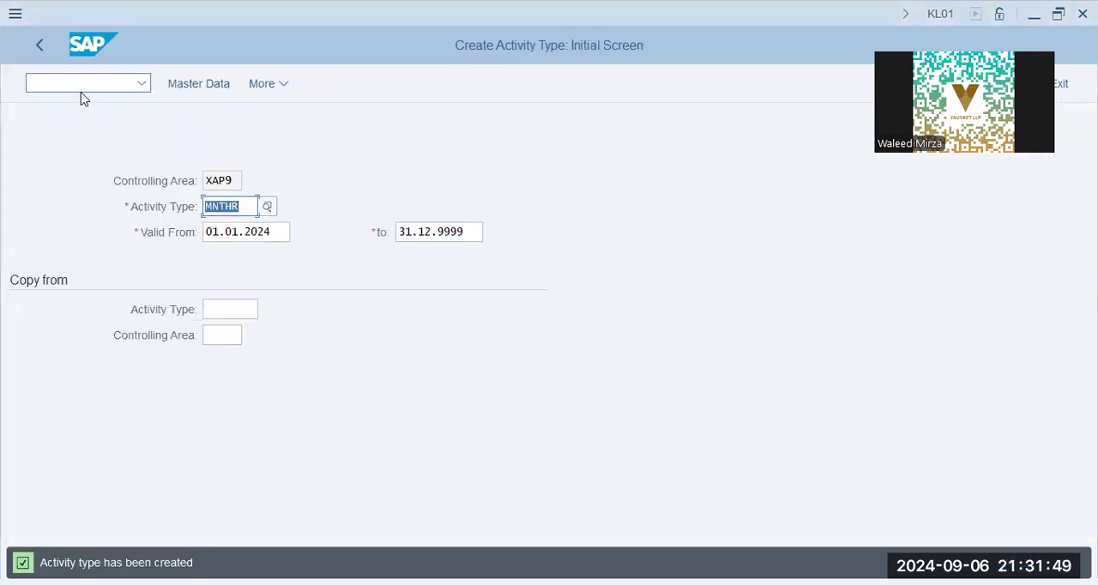
Step: Open transaction KANK and start changing the CO document number range groups for CO area XAP9
text(/n kank)
key(Return)
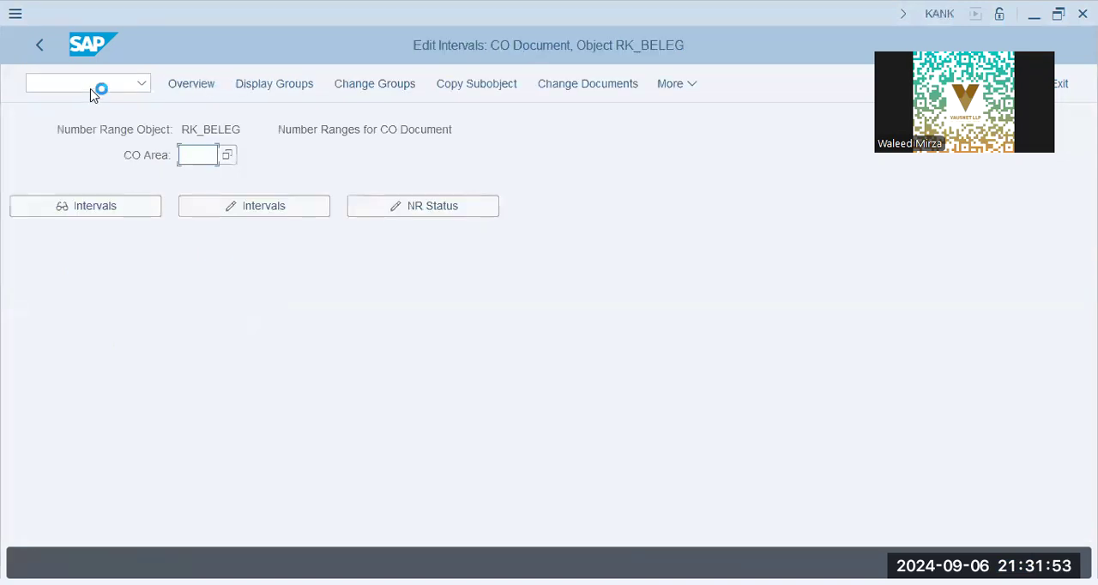
click(208, 155)
text(xap9)
key(Tab)
key(Tab)
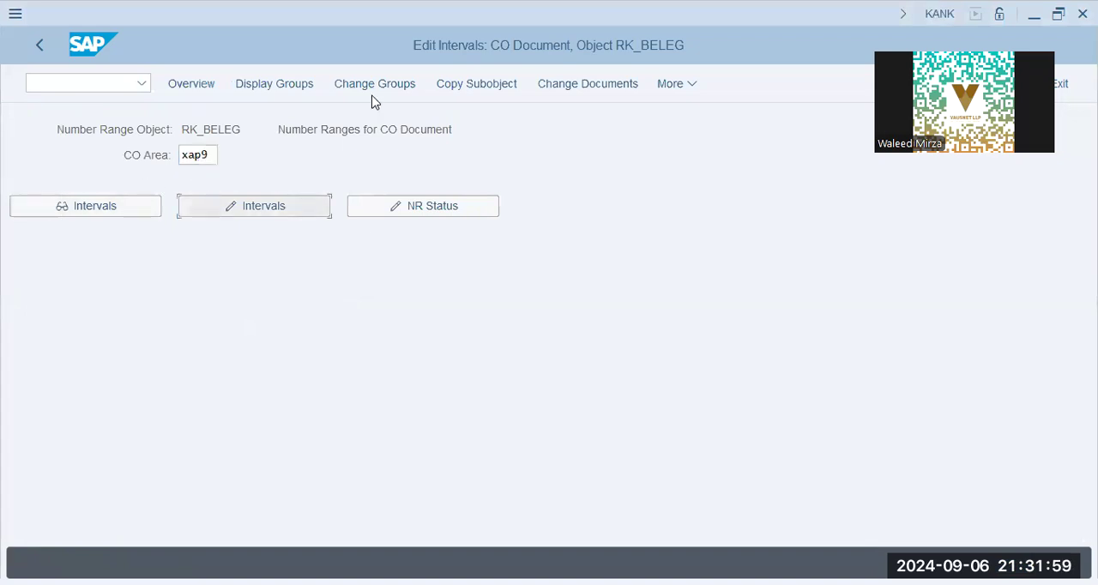
key(Return)
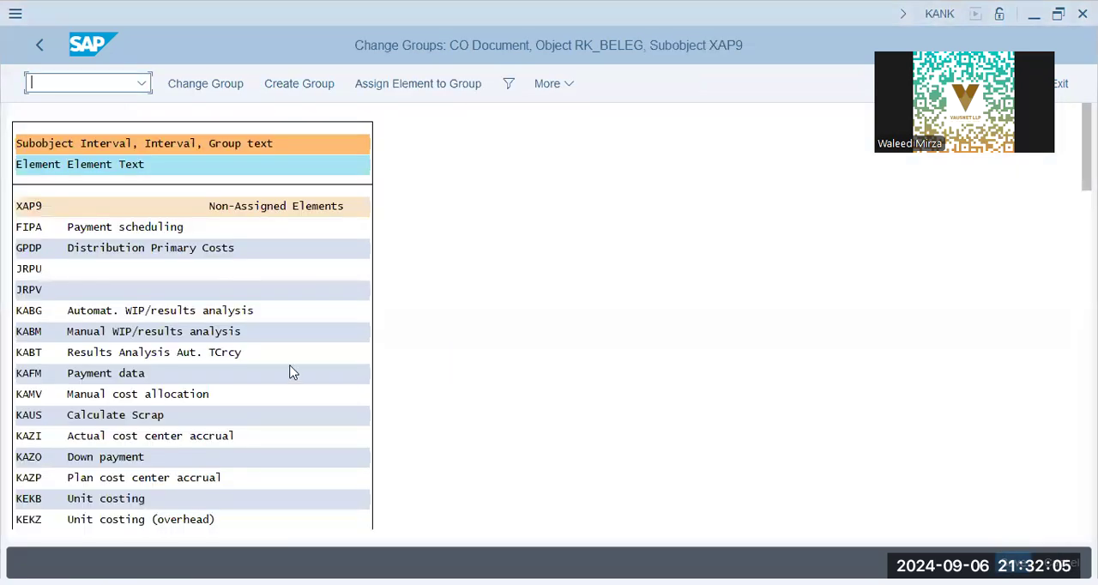
Step: Search the elements for "rk", assign RKL Actual activity allocation to the XAP9 - 09 COIN Group, and save
click(247, 316)
key(ctrl+f)
text(rk)
key(Return)
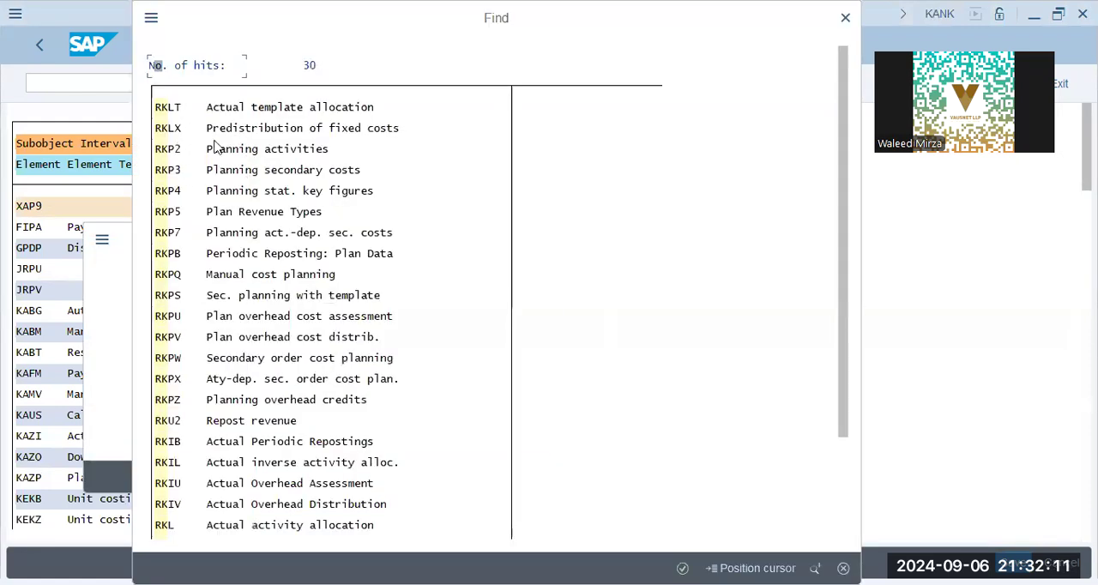
double_click(300, 526)
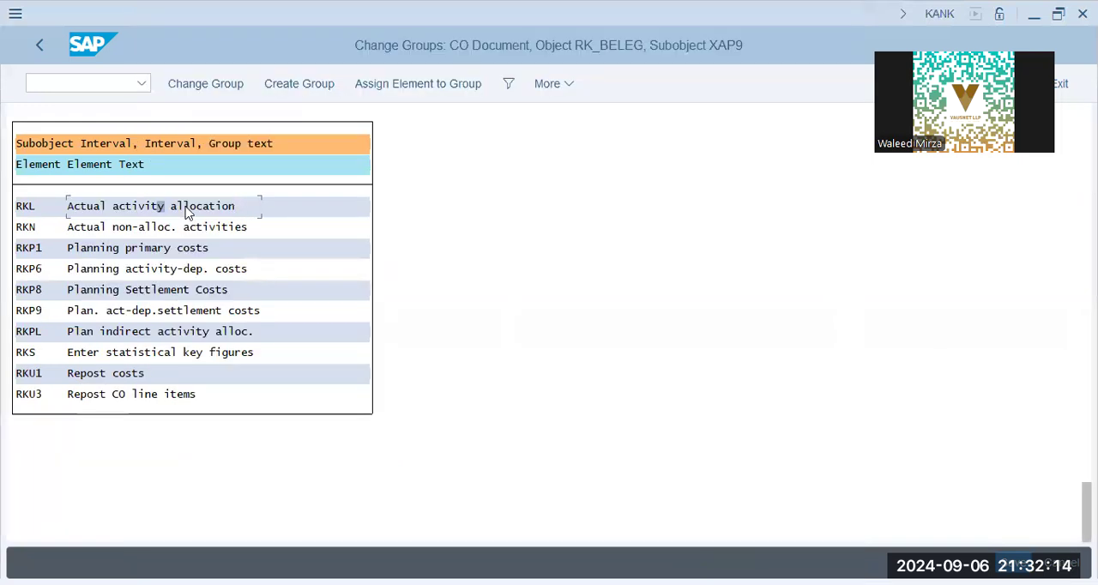
click(416, 89)
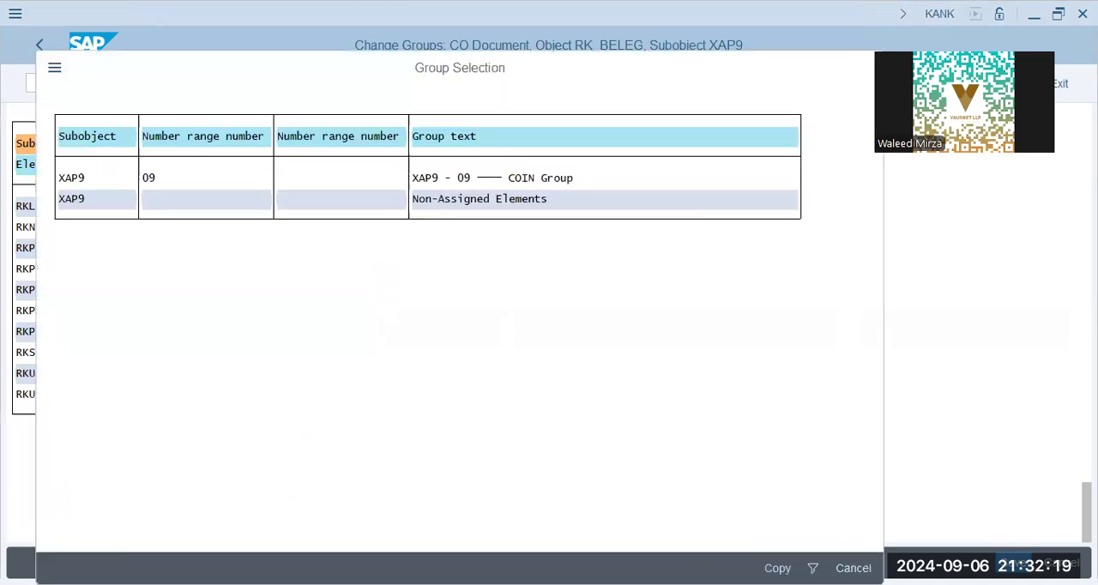
double_click(425, 178)
key(ctrl+s)
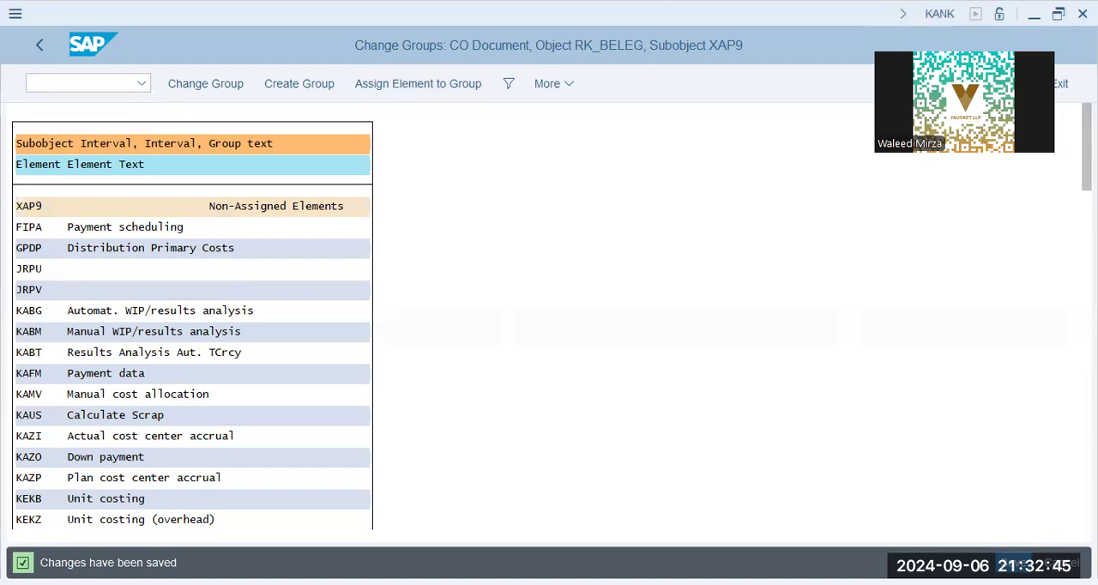
Step: Leave the number range maintenance and collapse the Activity Type folder in the SAP Easy Access tree
click(38, 45)
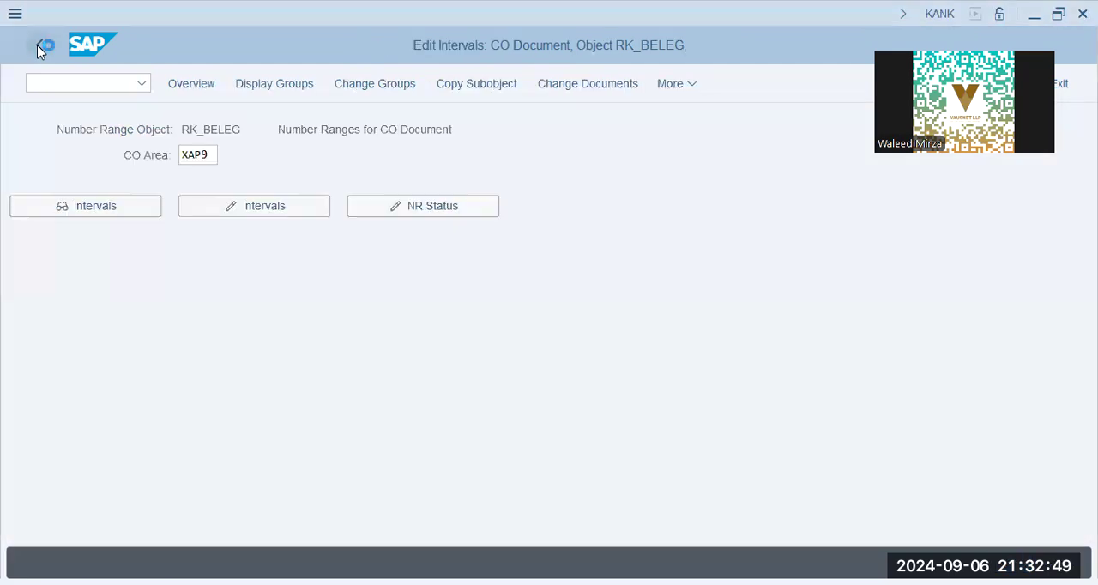
click(39, 46)
click(101, 421)
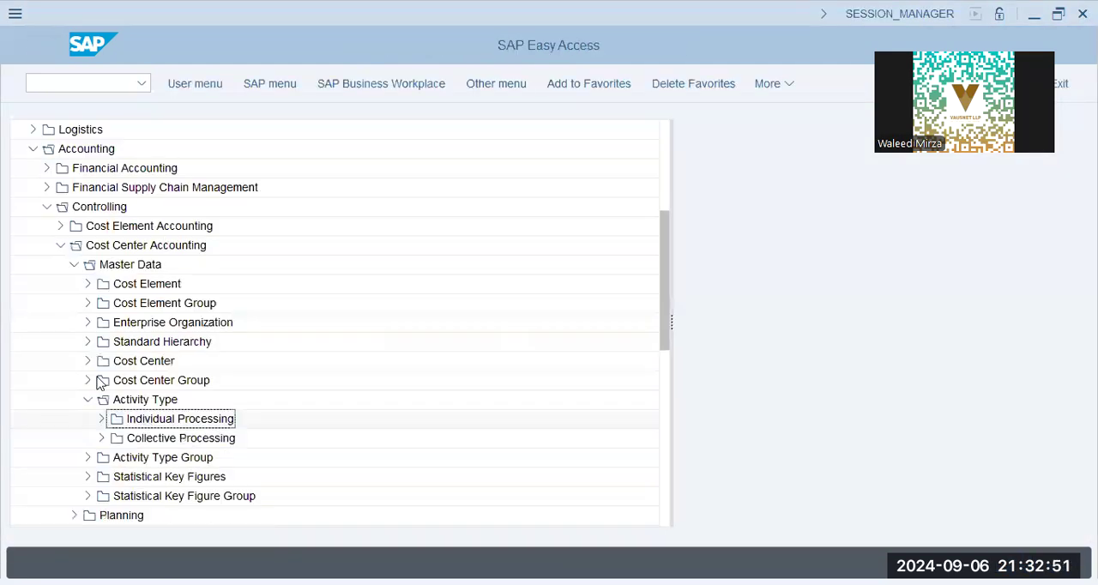
click(88, 400)
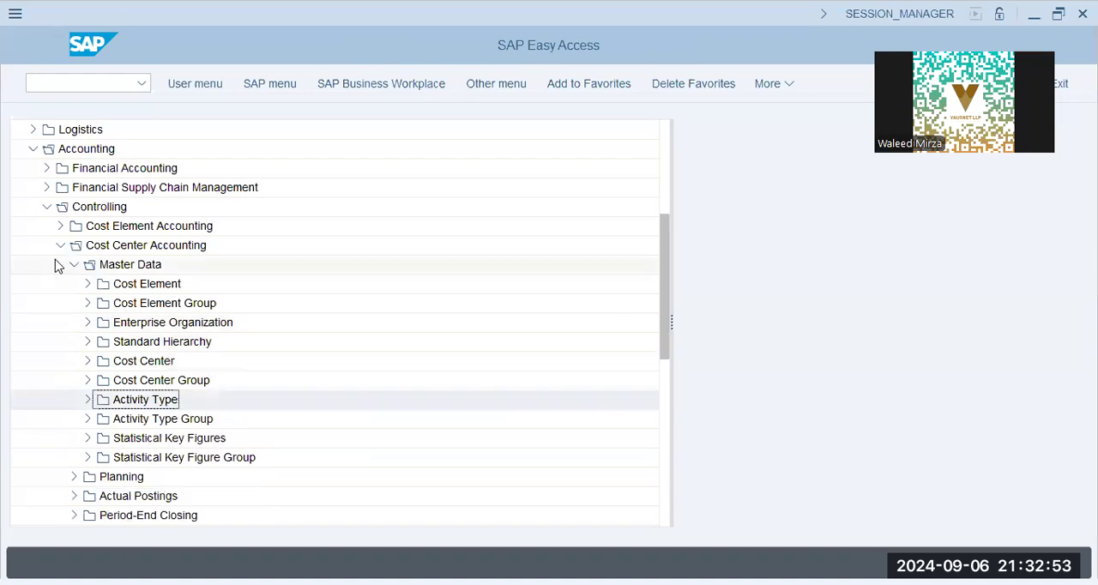
Step: Run transaction SPRO and display the SAP Customizing Implementation Guide
click(97, 86)
text(/nspro)
key(Return)
click(182, 89)
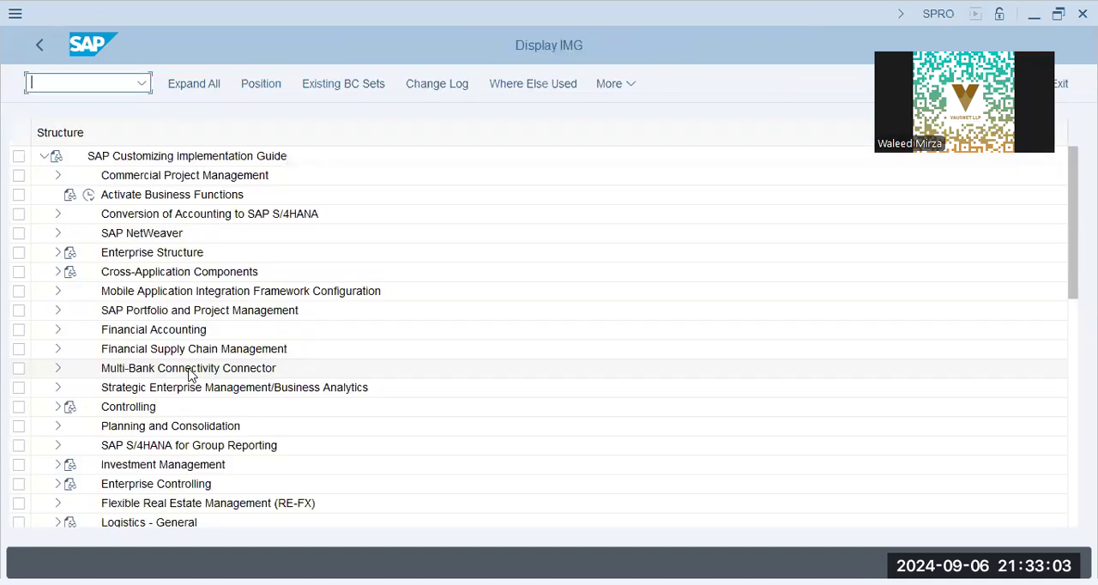
Step: Expand Controlling, Cost Center Accounting and Planning in the implementation guide structure
click(57, 409)
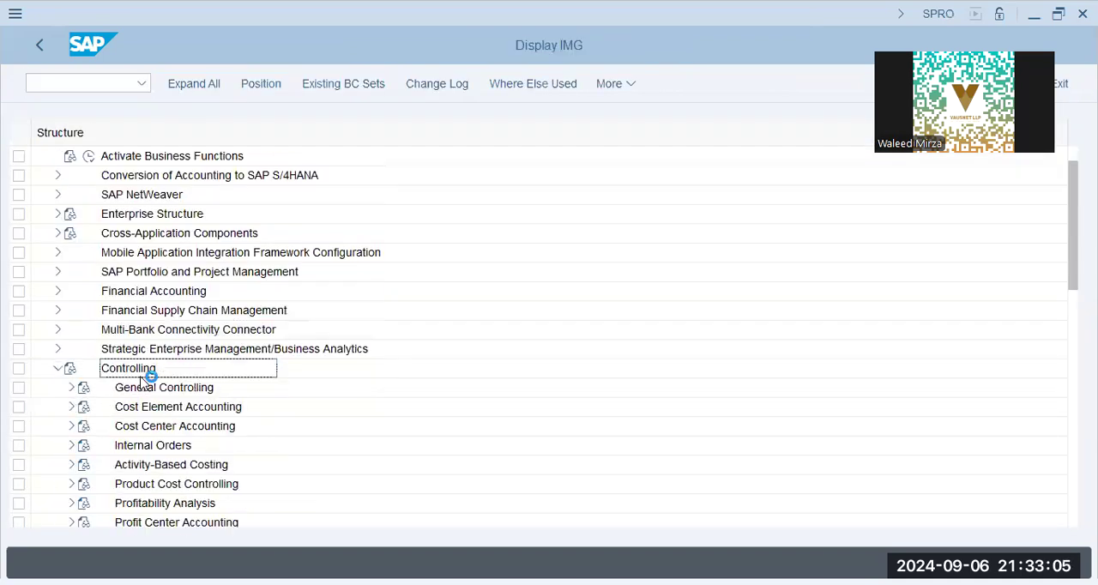
click(147, 412)
click(149, 430)
scroll(15, 416, down, 2)
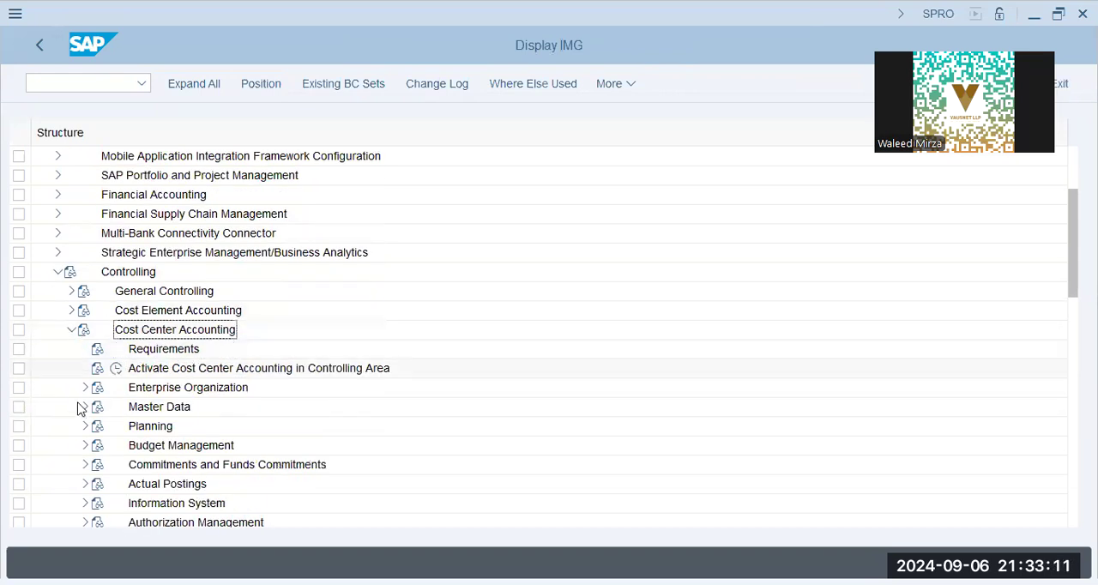
click(85, 426)
scroll(94, 387, down, 3)
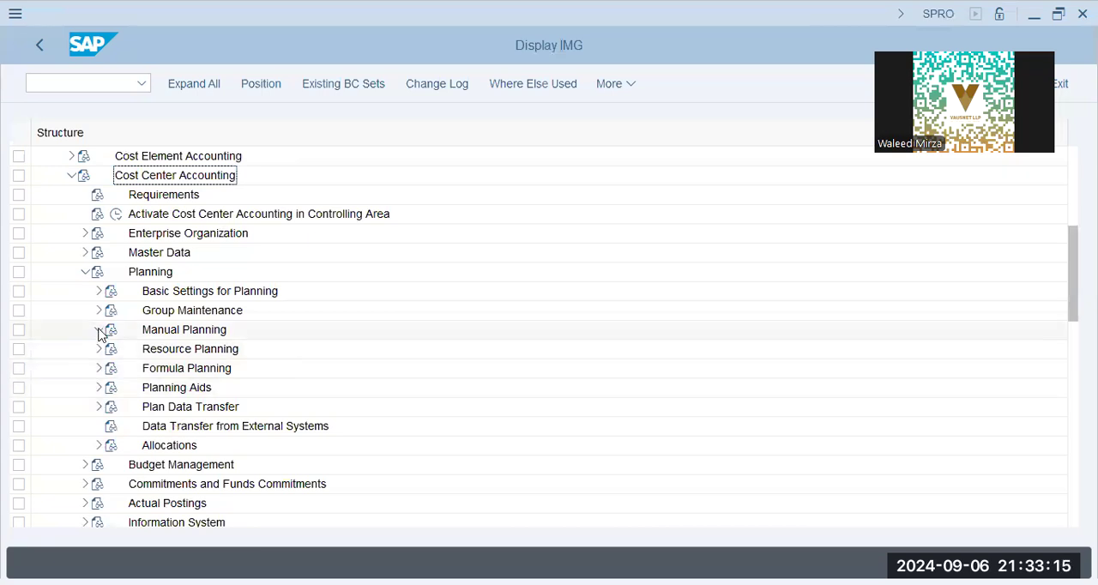
Step: Under Manual Planning, User-Defined Planning Layouts, open the activity Change activity type planning layout
click(98, 329)
click(247, 354)
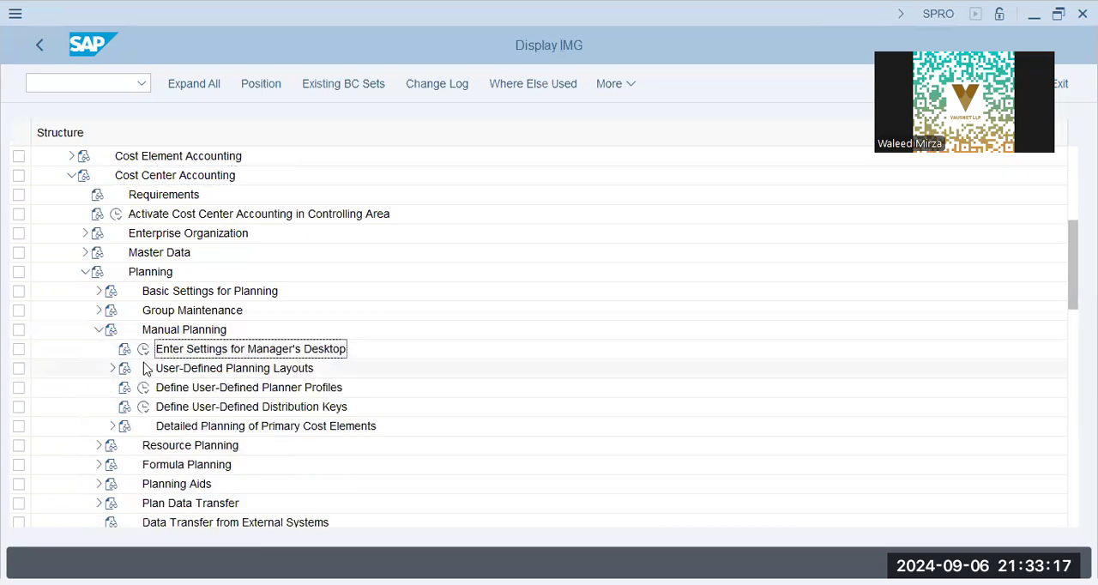
click(113, 368)
click(214, 387)
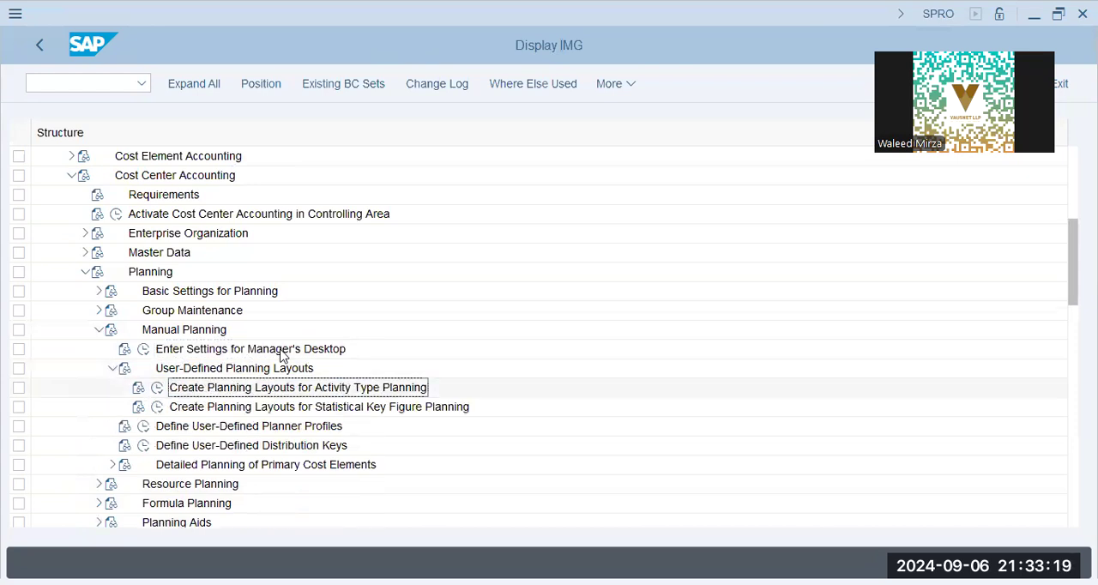
click(157, 387)
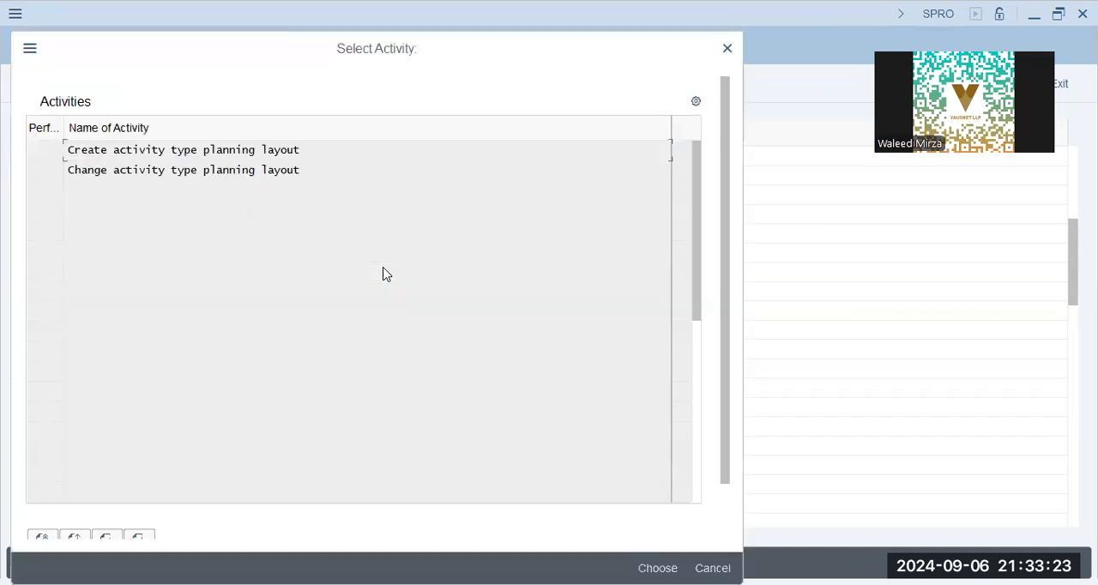
double_click(174, 168)
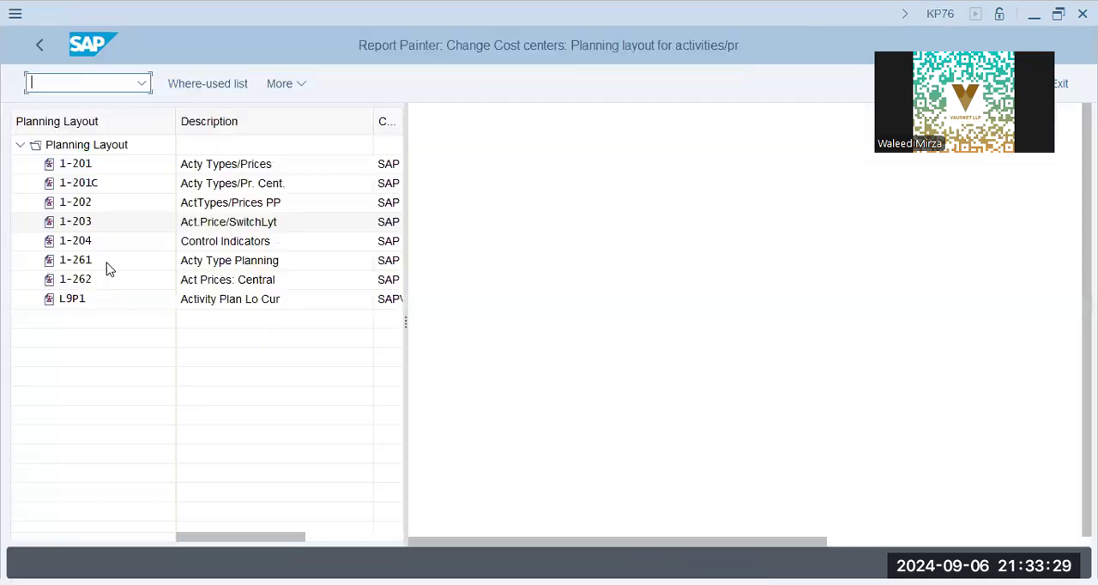
Step: Open planning layout L9P1 (Activity Plan Lo Cur) and examine its activity, distribution and capacity columns
click(109, 305)
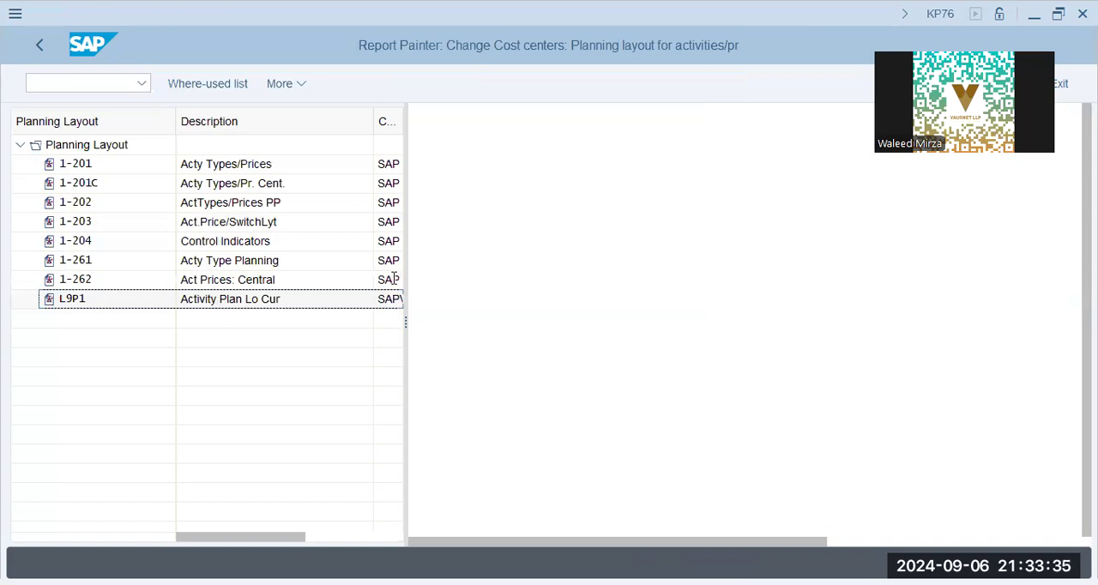
click(83, 164)
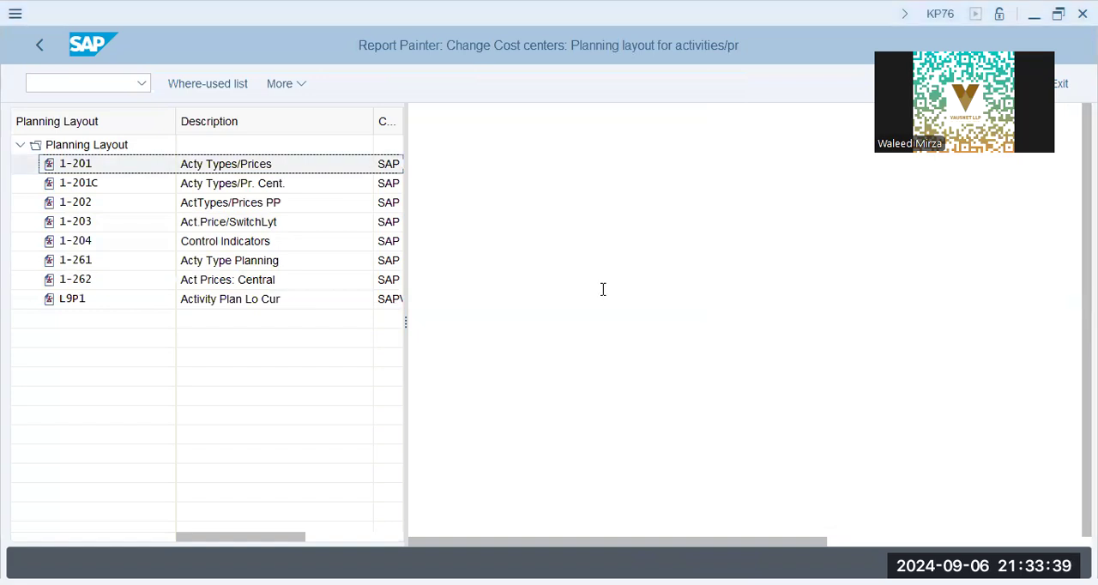
double_click(76, 302)
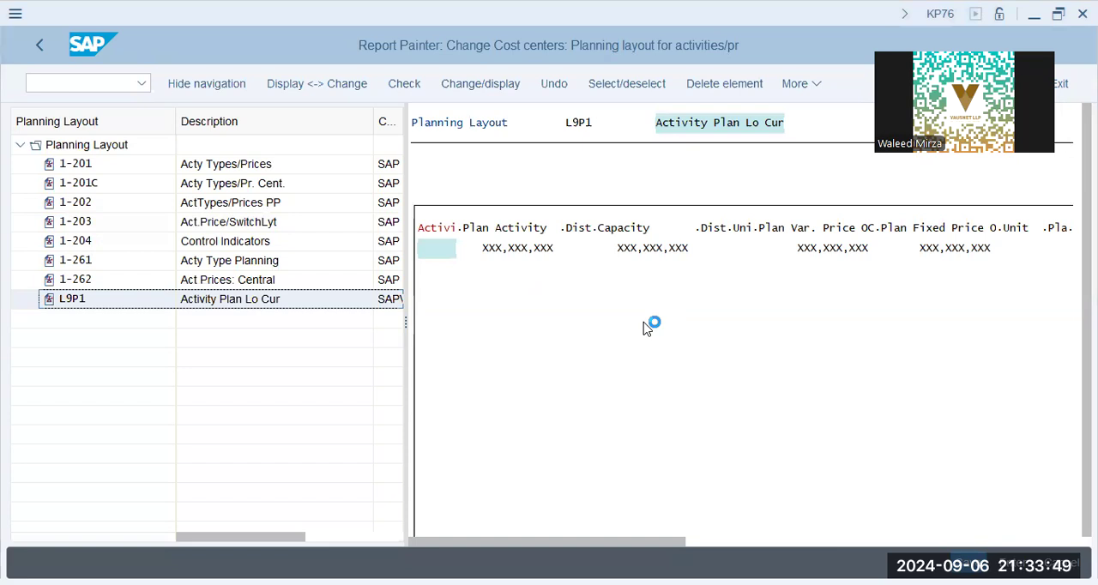
click(447, 228)
click(598, 227)
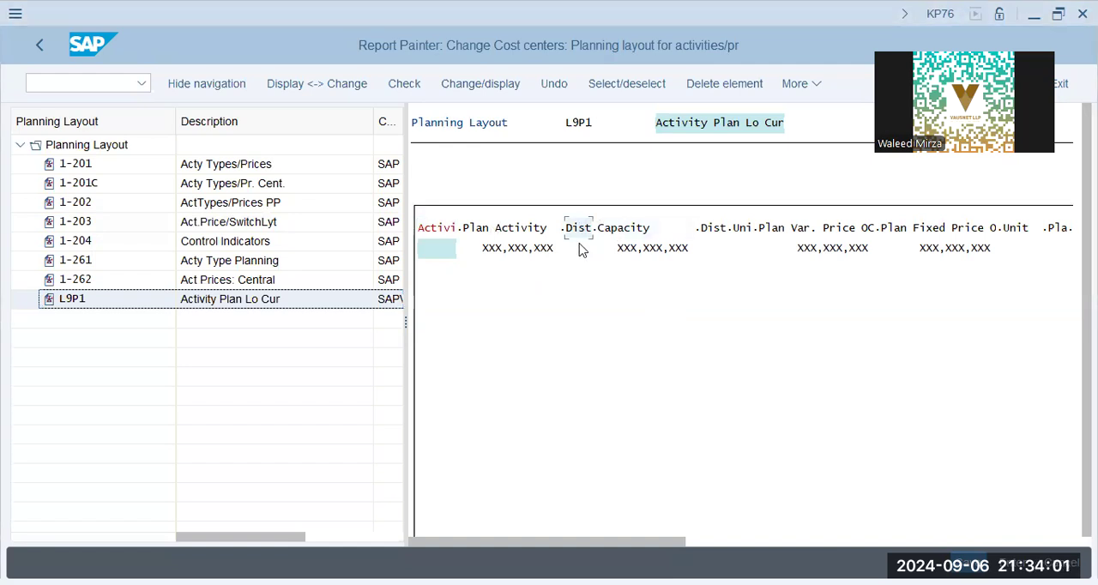
Step: Examine the distribution key, variable price and fixed price columns of planning layout L9P1
click(742, 228)
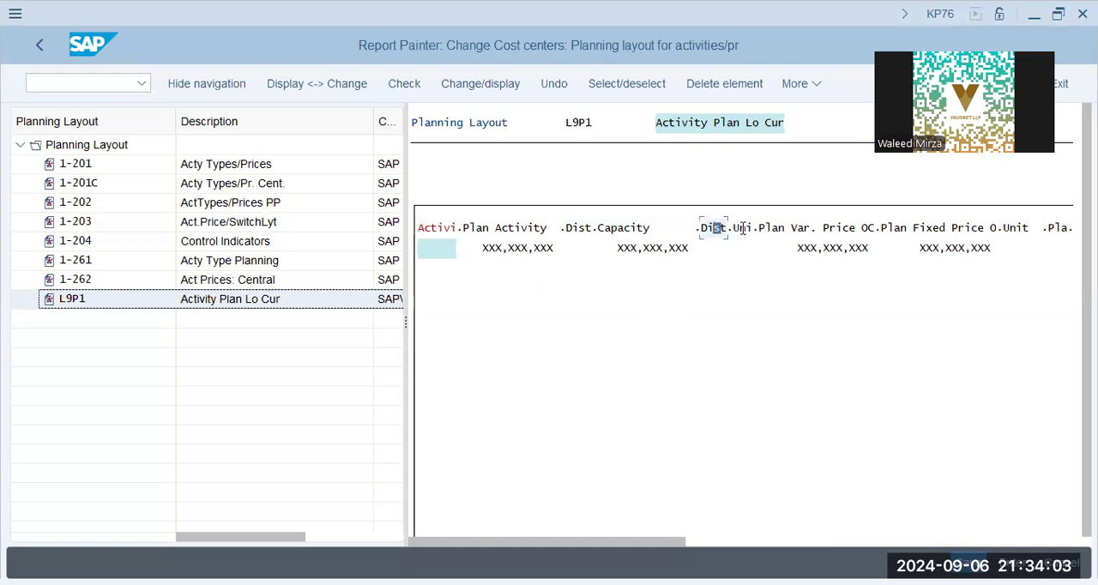
click(715, 257)
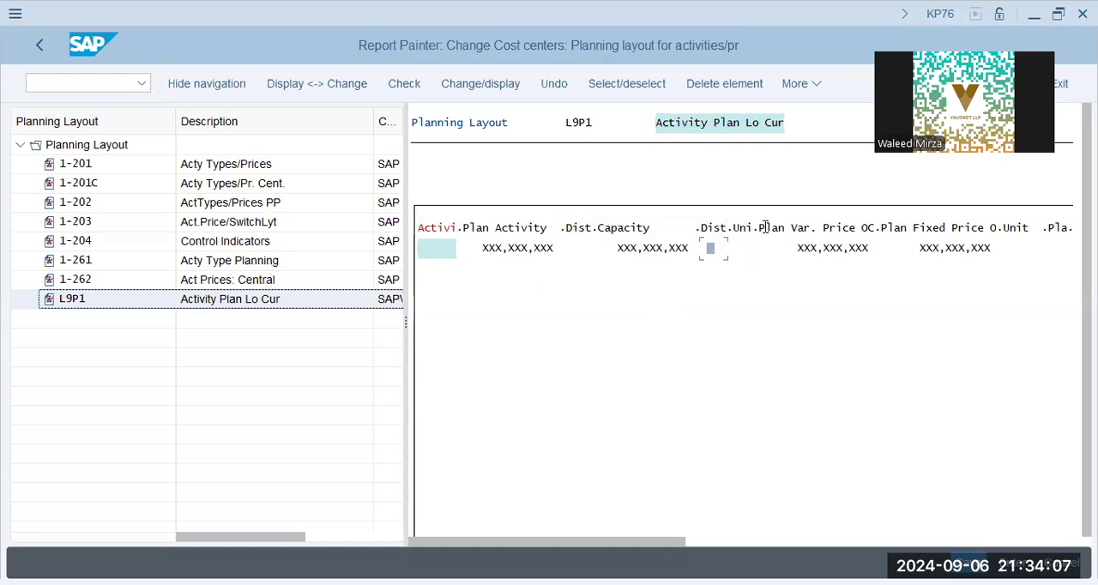
click(848, 251)
click(955, 250)
click(356, 306)
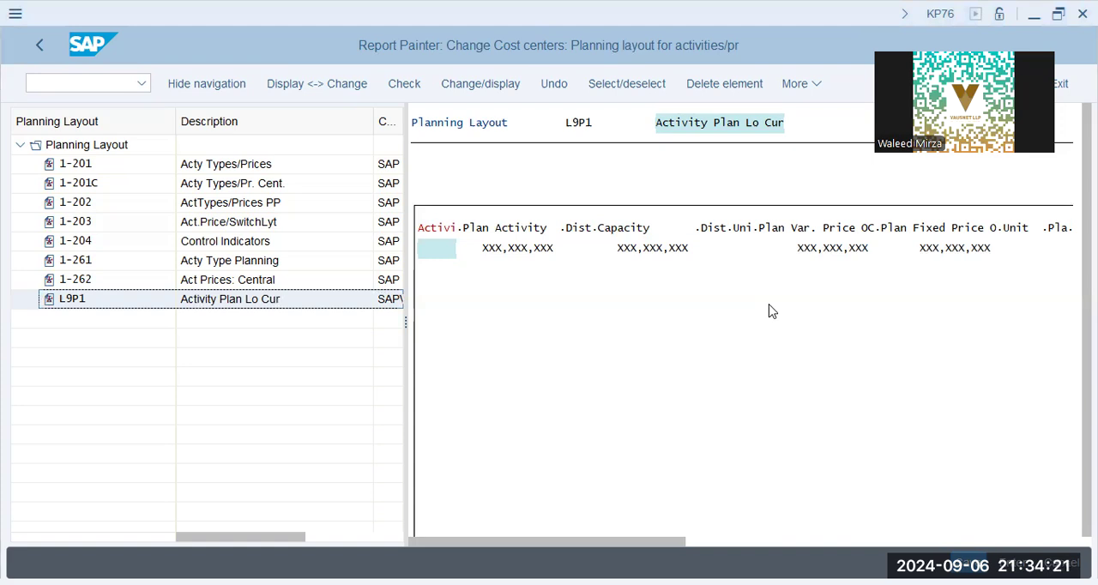
Step: Try to open standard layout 1-201 for changes, and reopen planning layout L9P1
click(109, 165)
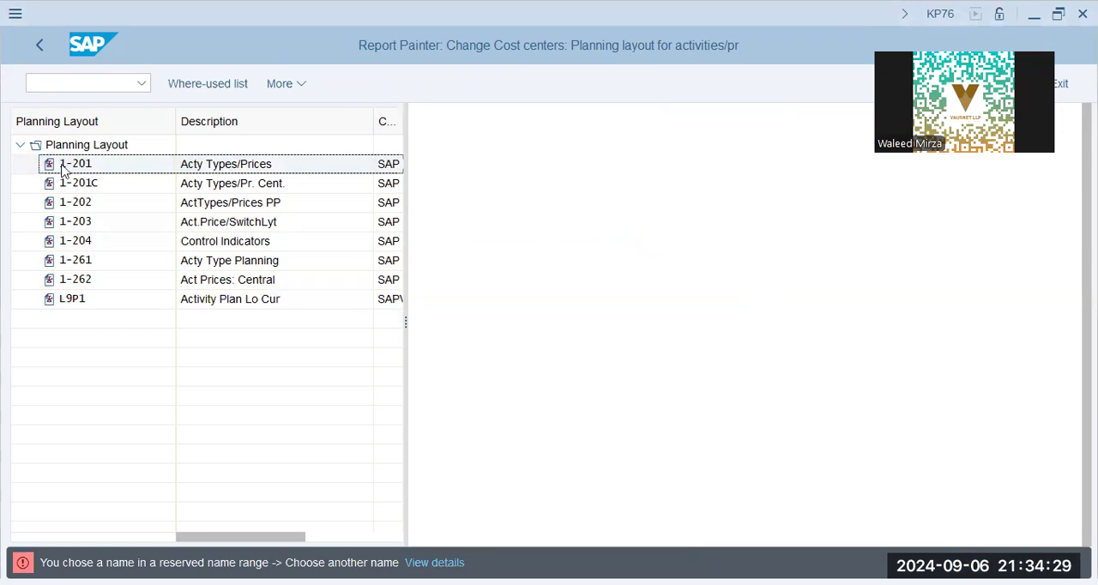
click(74, 306)
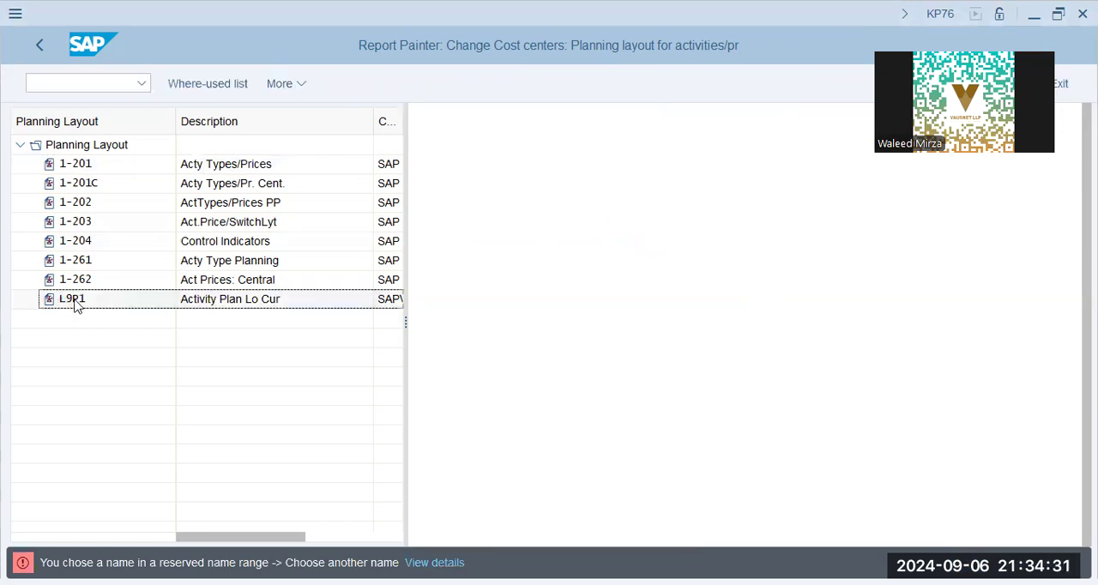
double_click(75, 302)
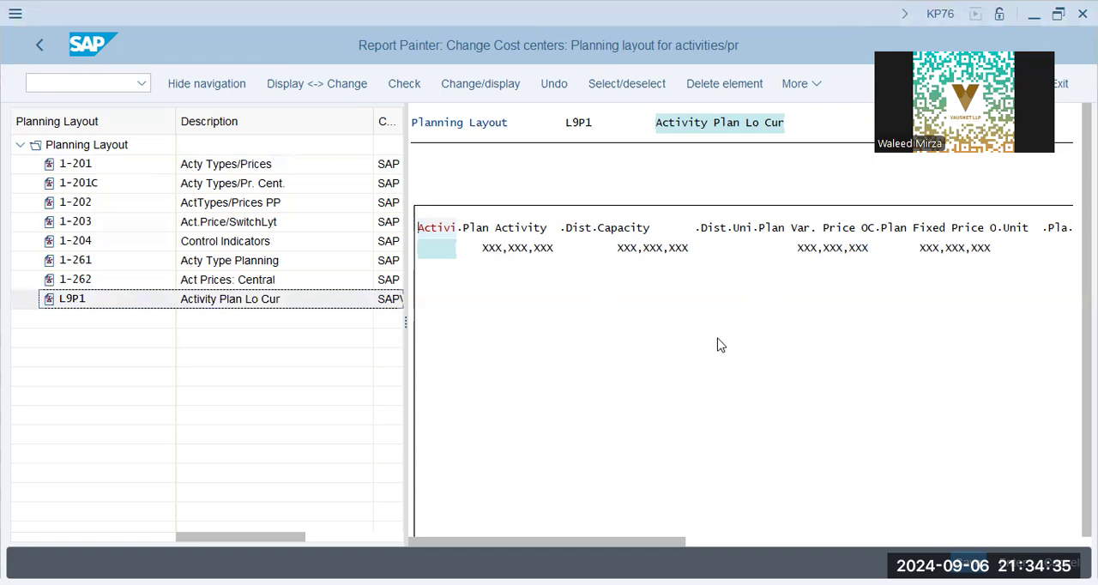
click(95, 166)
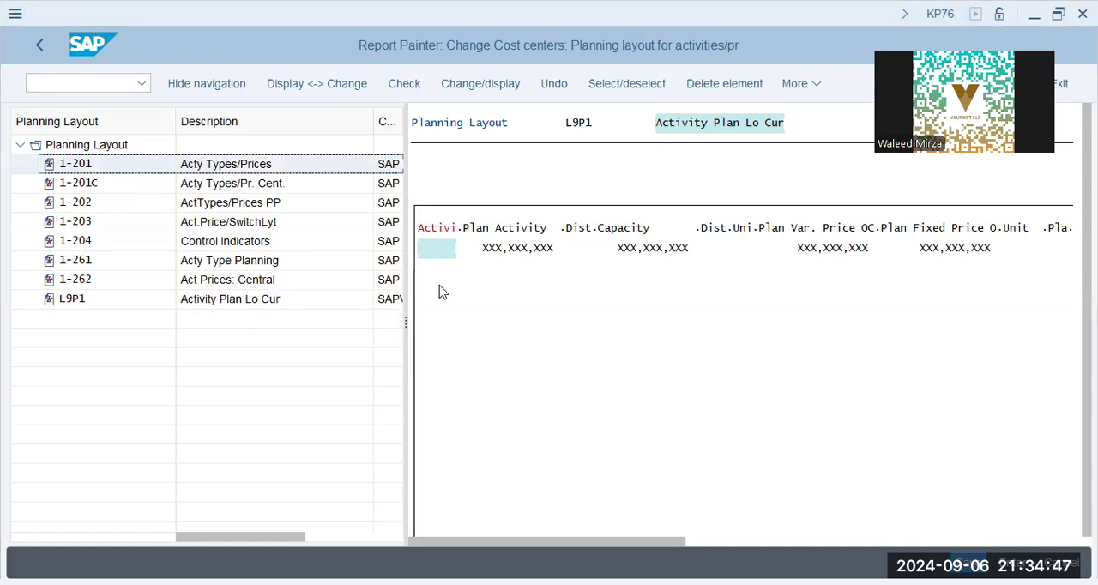
click(468, 86)
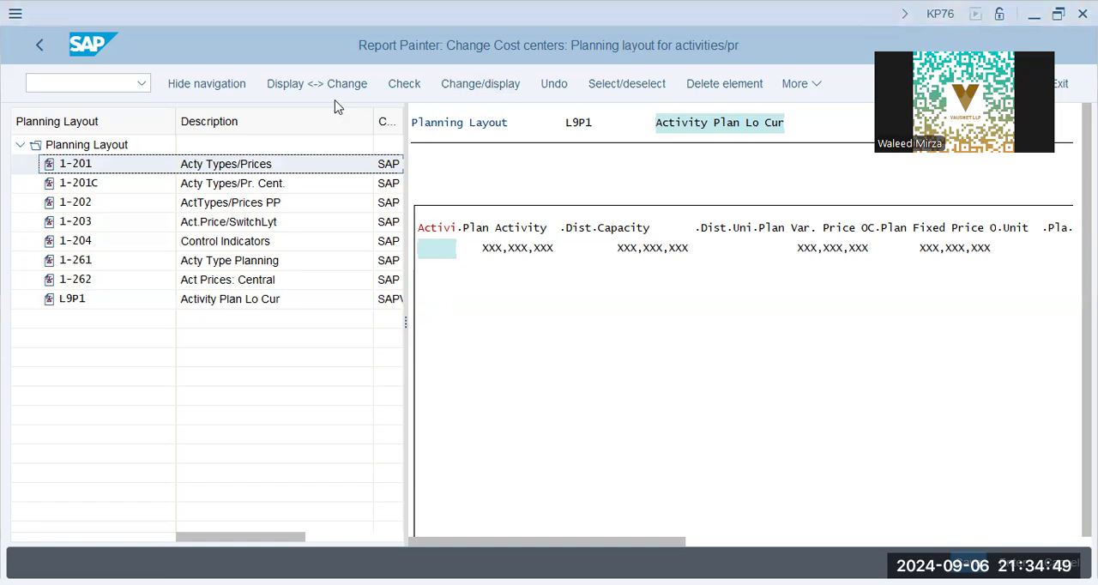
click(800, 85)
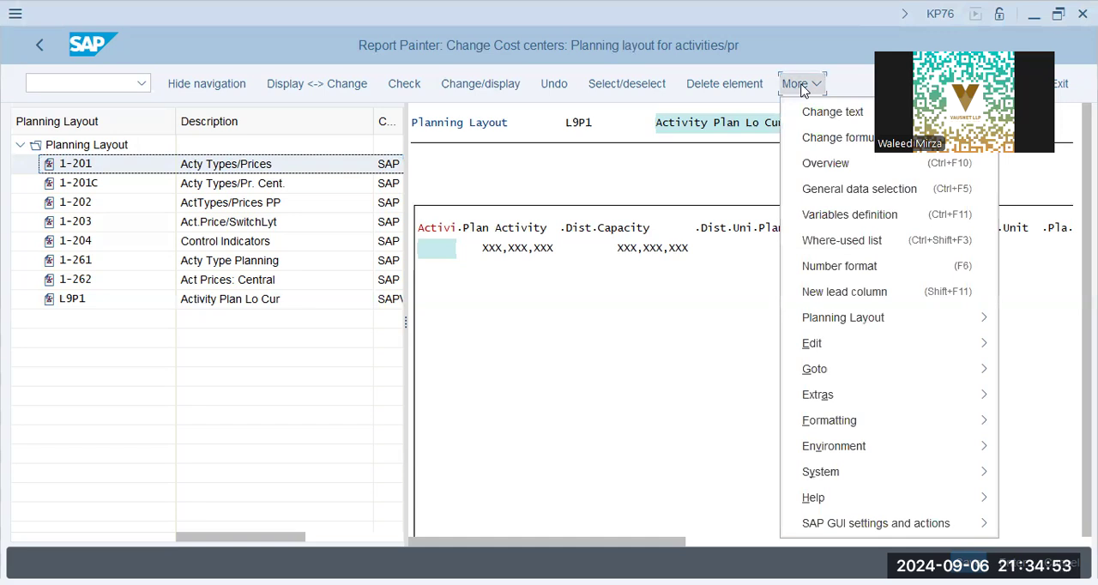
mouse_move(859, 351)
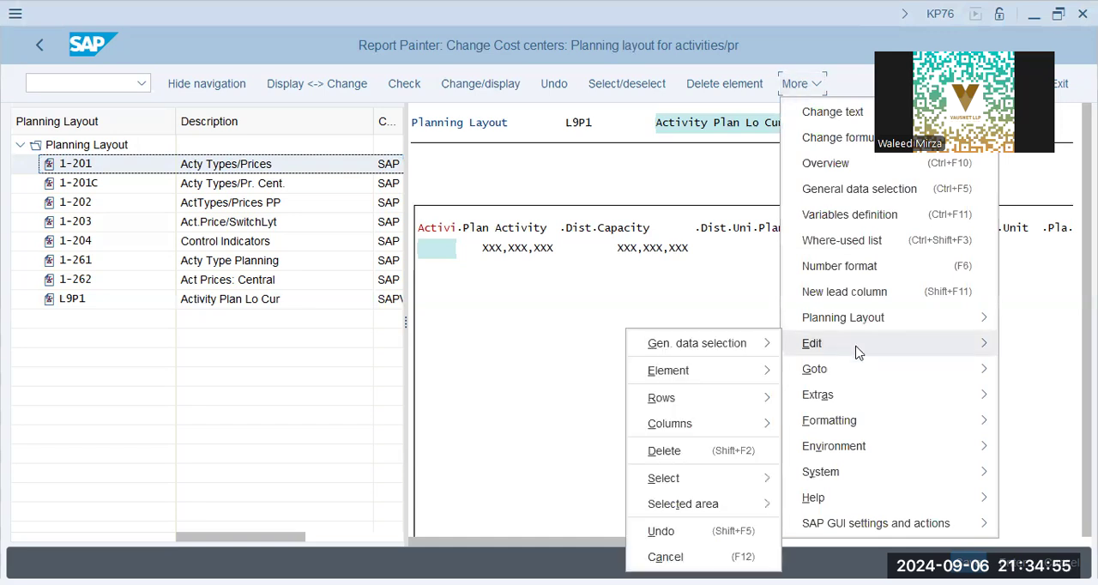
click(547, 415)
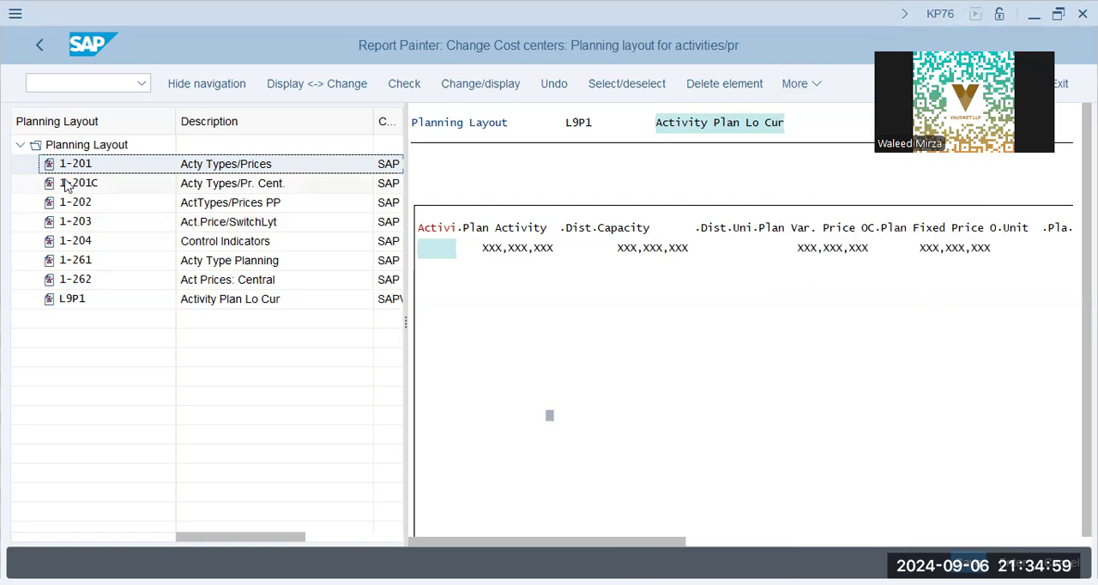
click(63, 302)
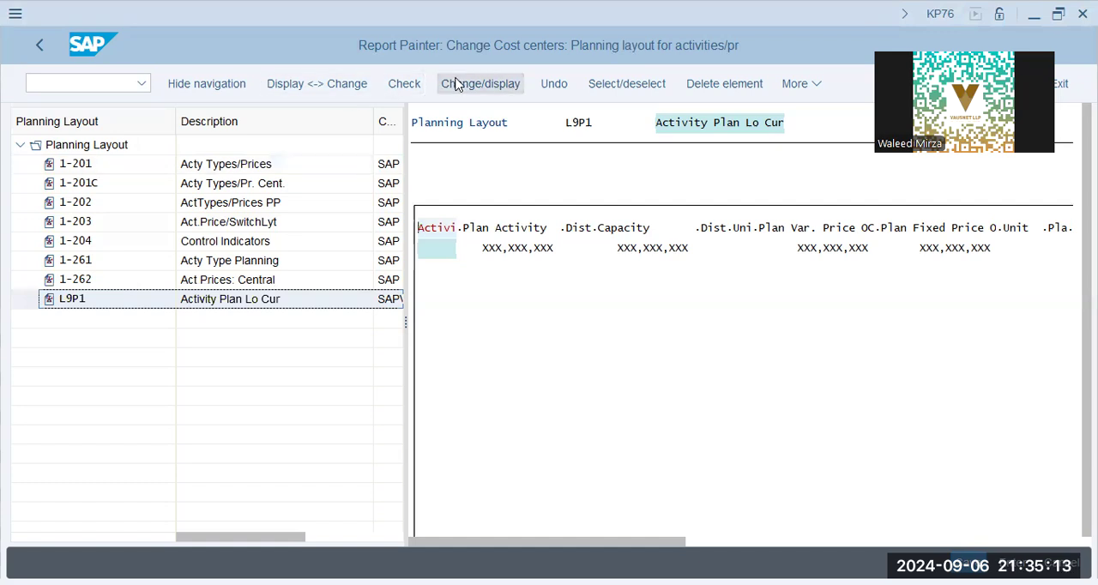
click(256, 160)
click(473, 89)
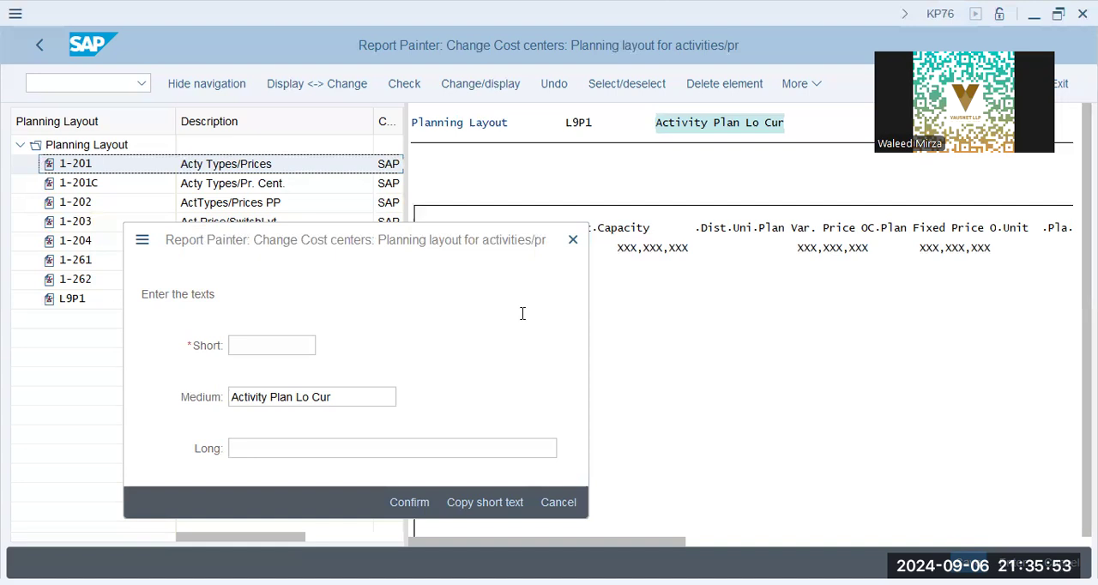
click(512, 505)
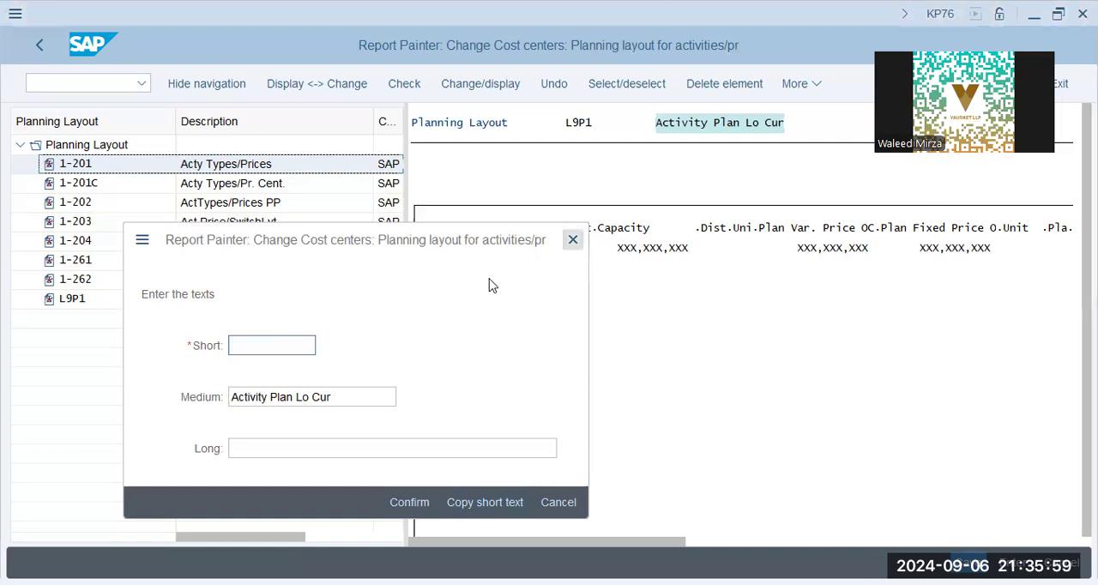
key(Escape)
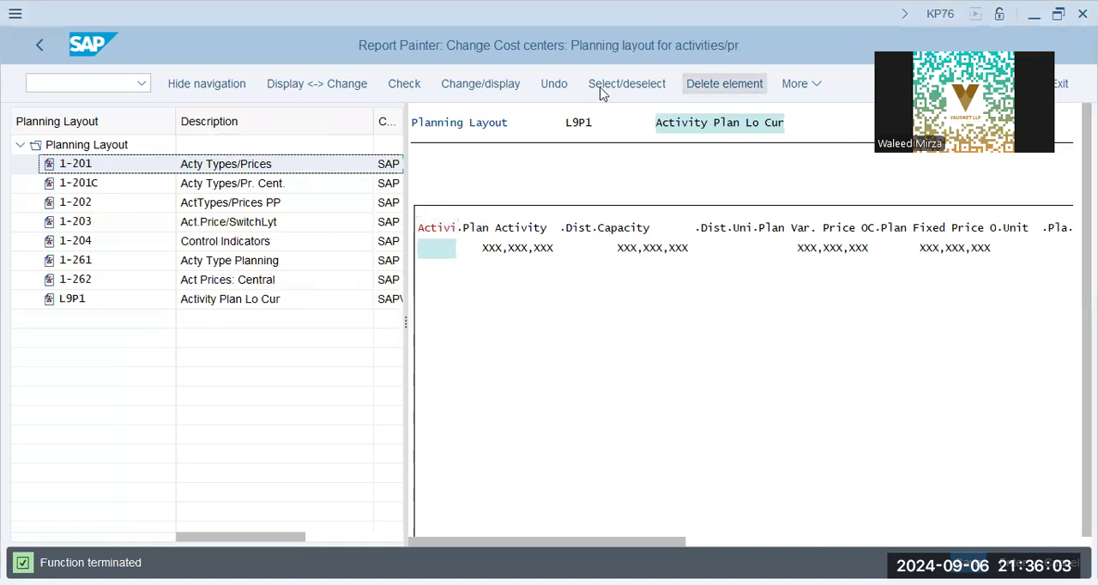
click(811, 85)
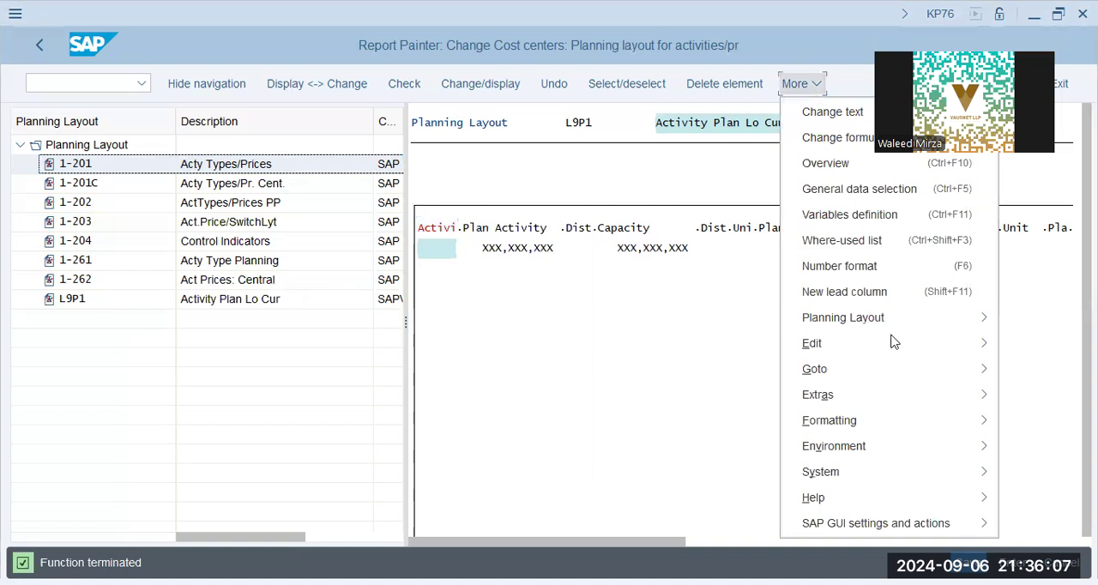
mouse_move(789, 343)
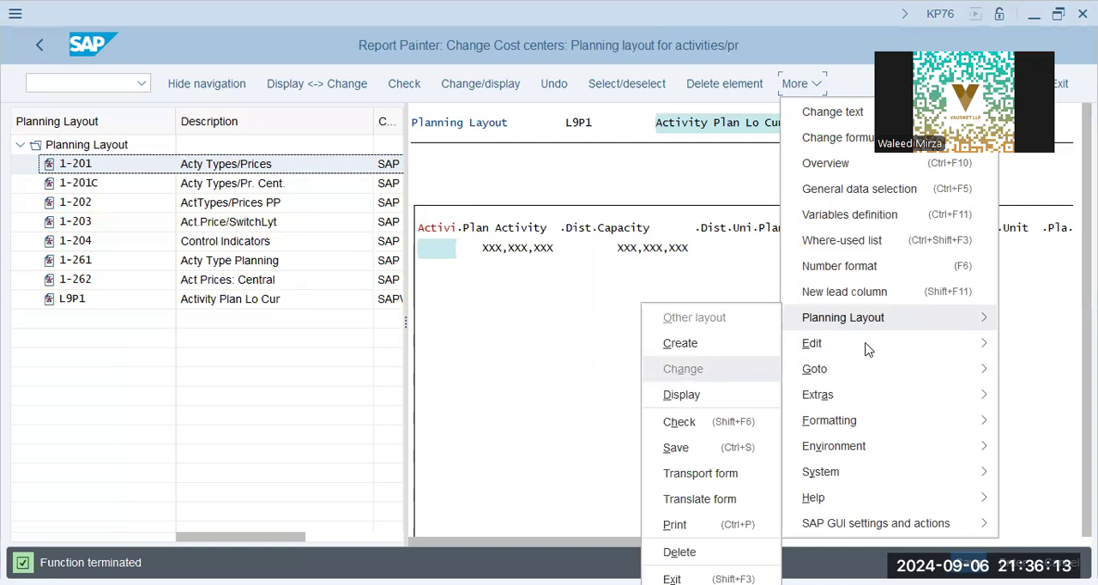
mouse_move(866, 346)
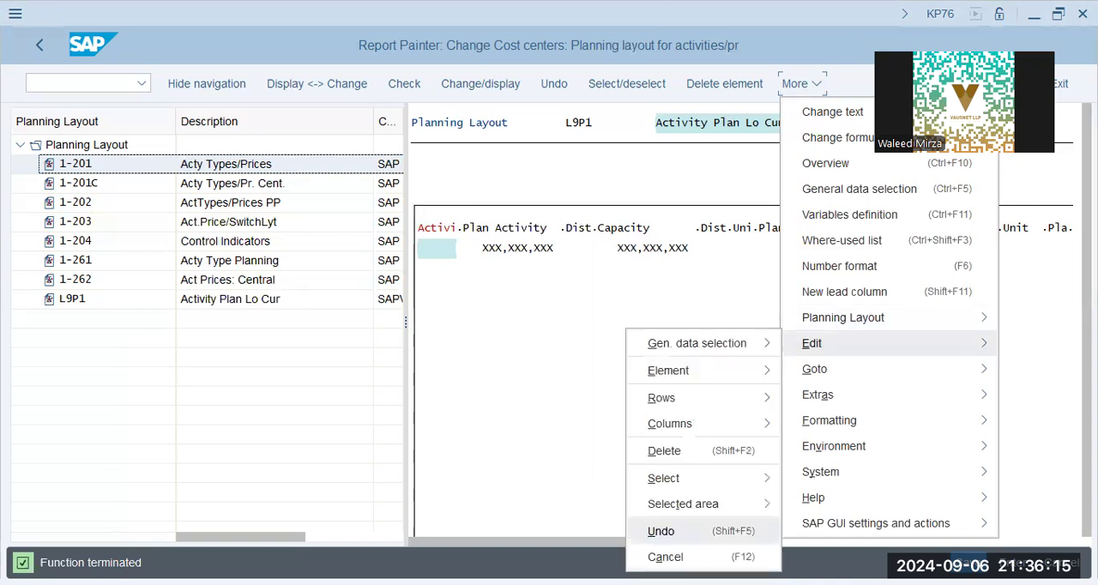
mouse_move(711, 358)
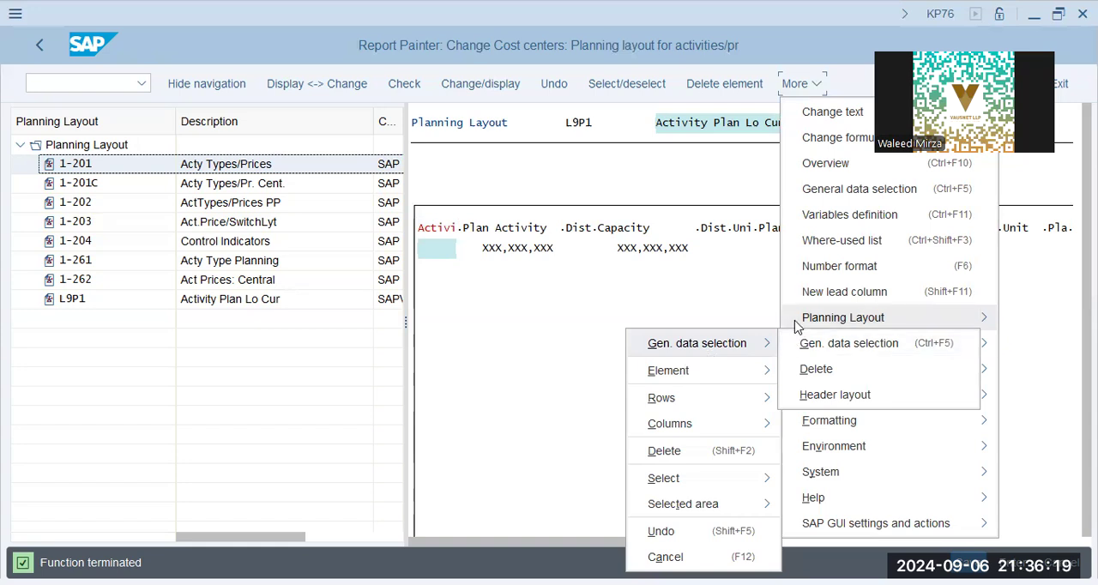
mouse_move(798, 325)
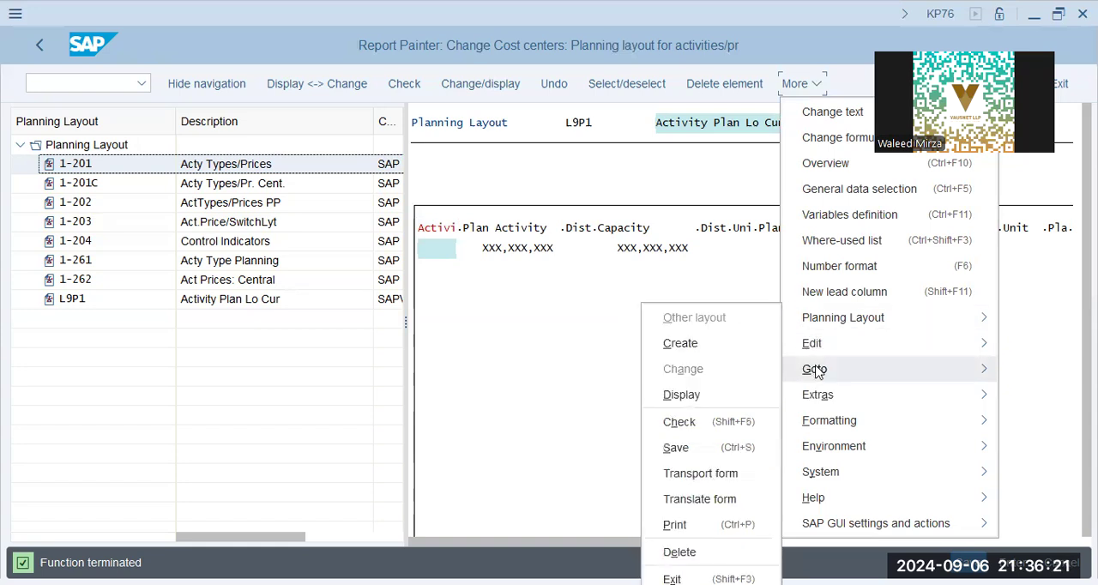
mouse_move(833, 427)
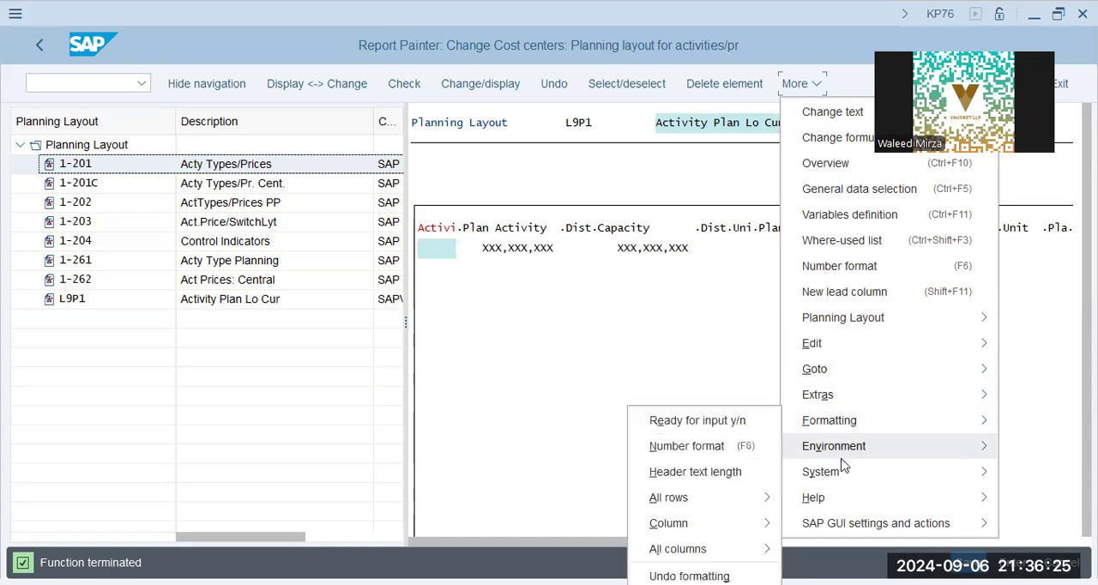
Step: Open the creation of a cost center activity planning layout and name it XAP9-2 with the description Actual Plan Loc. Cur
mouse_move(821, 472)
click(473, 383)
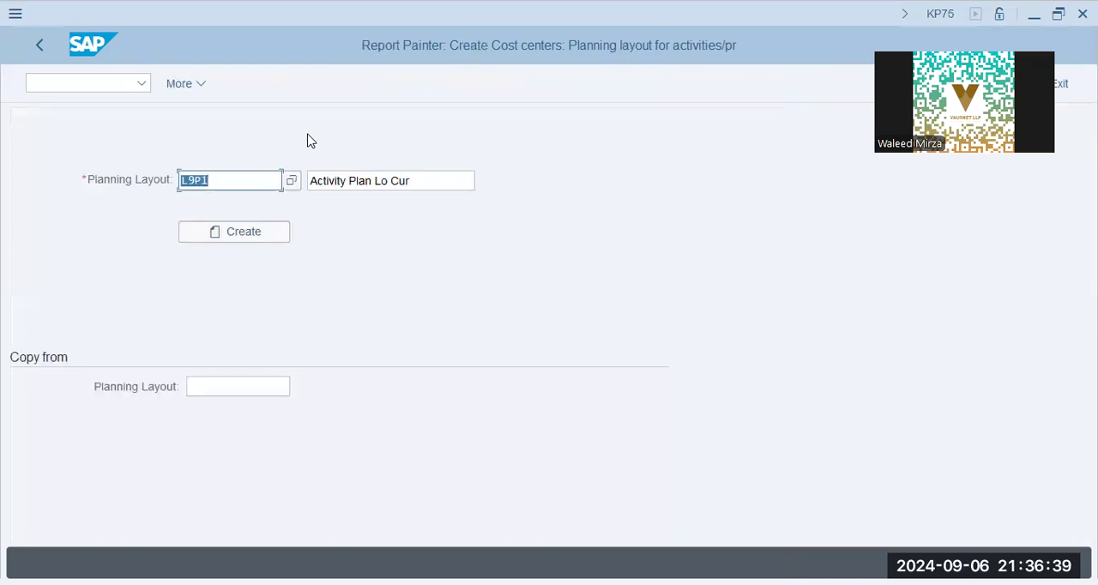
key(alt+Tab)
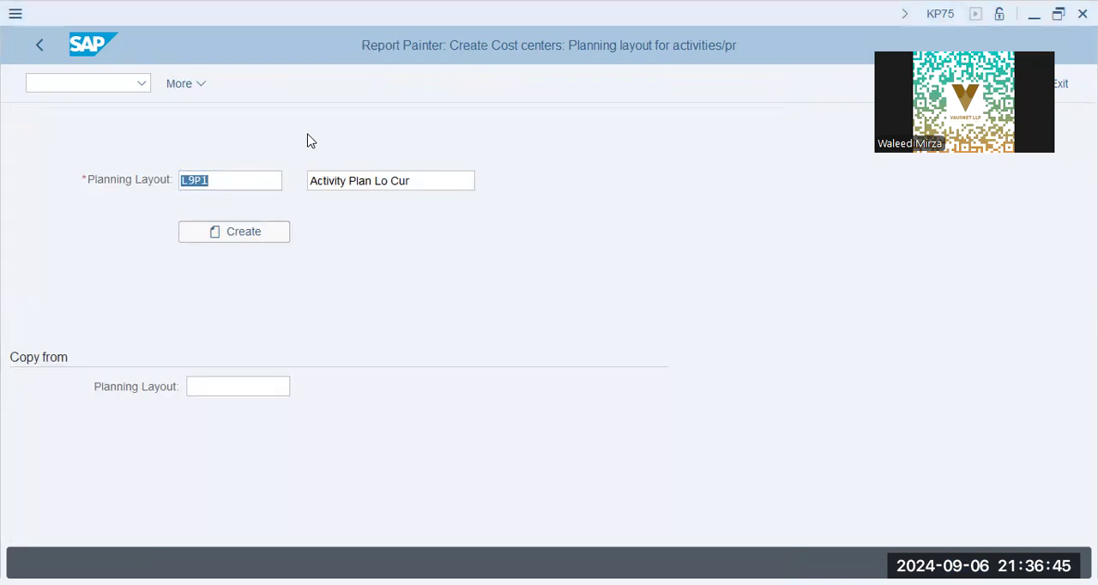
click(249, 321)
text(XAP9-2)
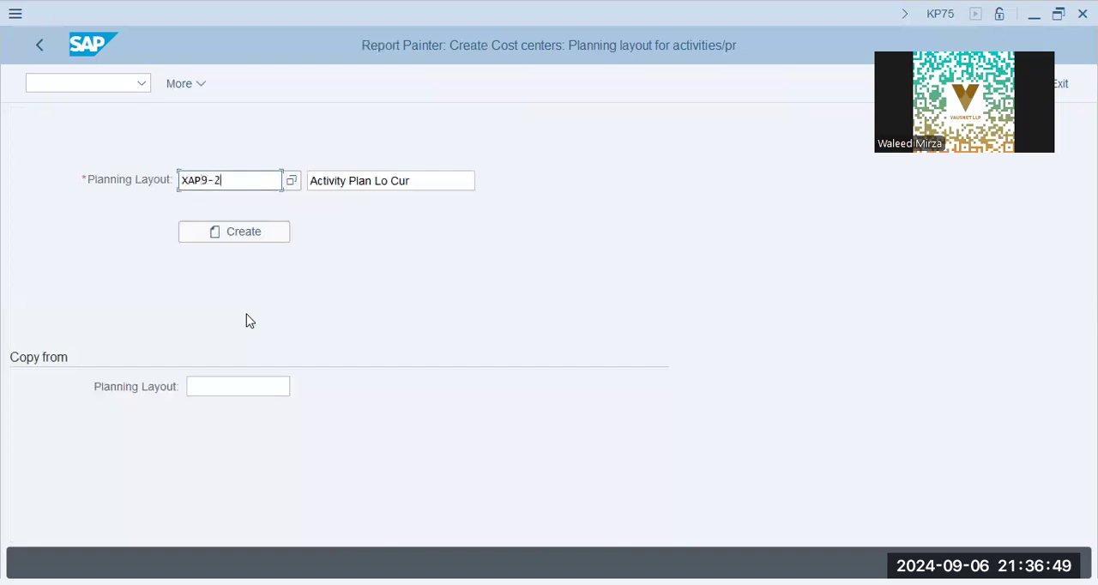
key(Tab)
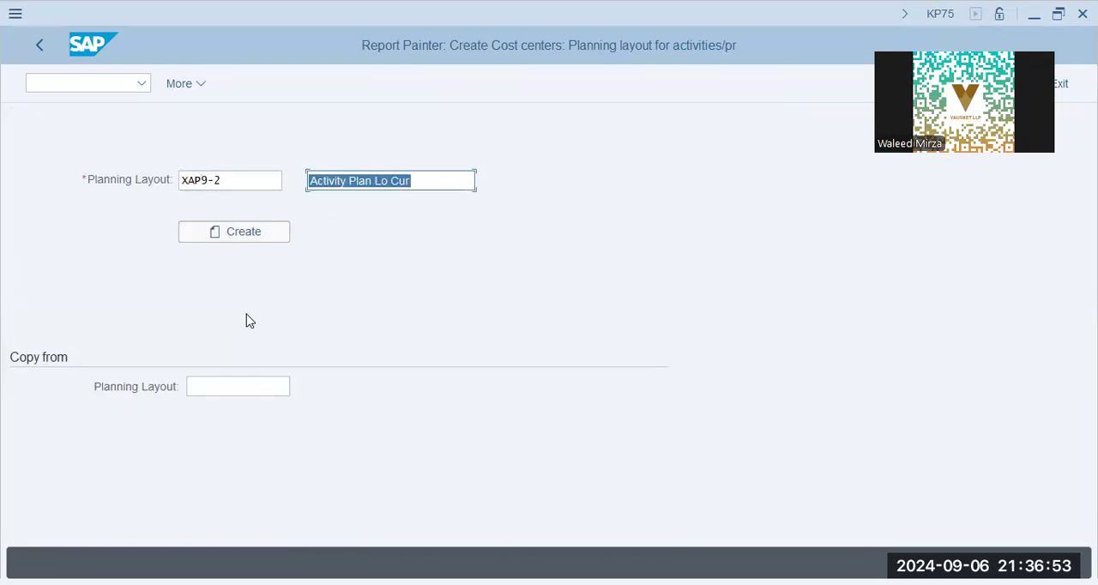
text(Actual)
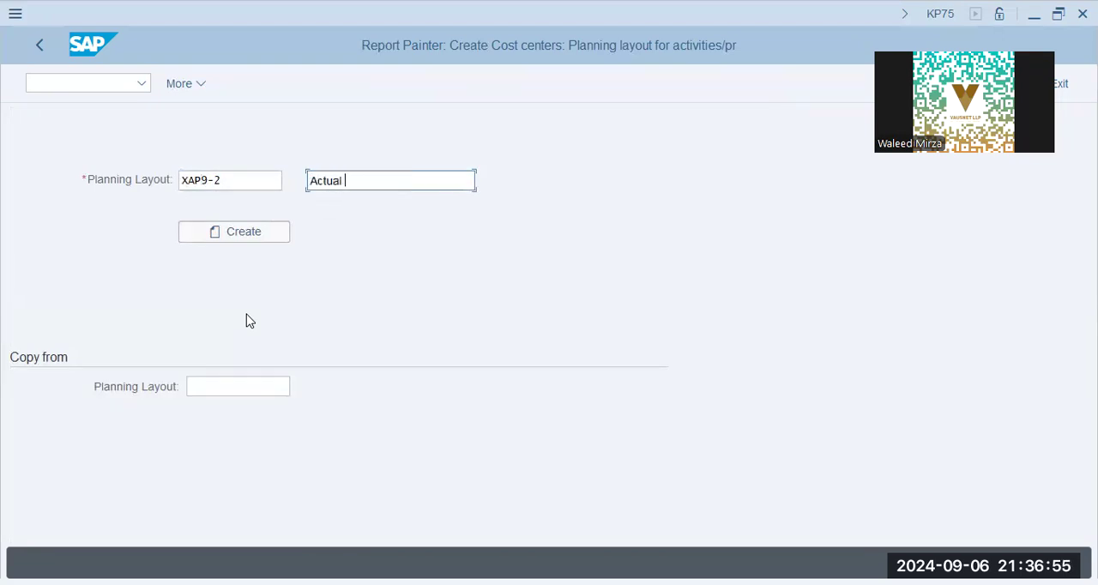
text( Plant Loc. Cu)
key(shift+Left)
key(shift+Left)
key(shift+Left)
key(shift+Left)
key(shift+Left)
key(shift+Left)
key(shift+Left)
key(shift+Left)
key(shift+Left)
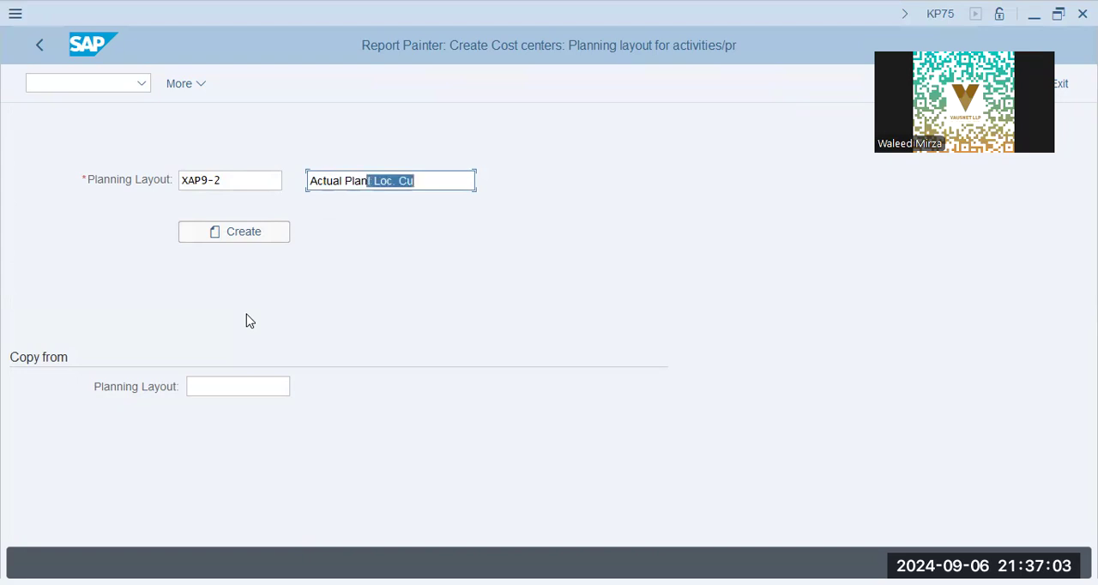
text(Loc. Cur)
key(Tab)
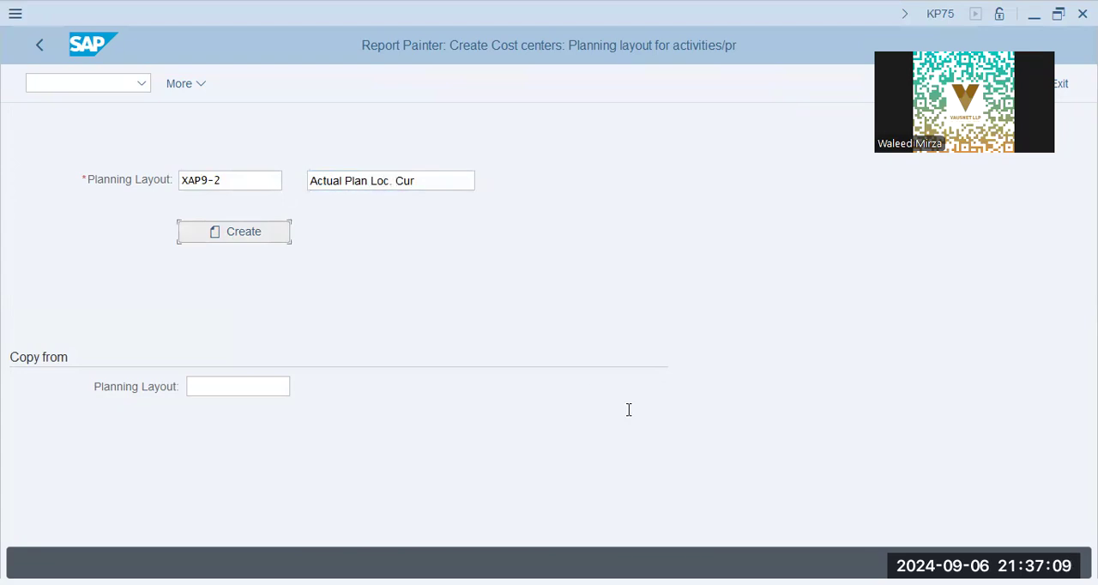
Step: Choose standard layout 1-201 as the template to copy from and create planning layout XAP9-2
click(240, 390)
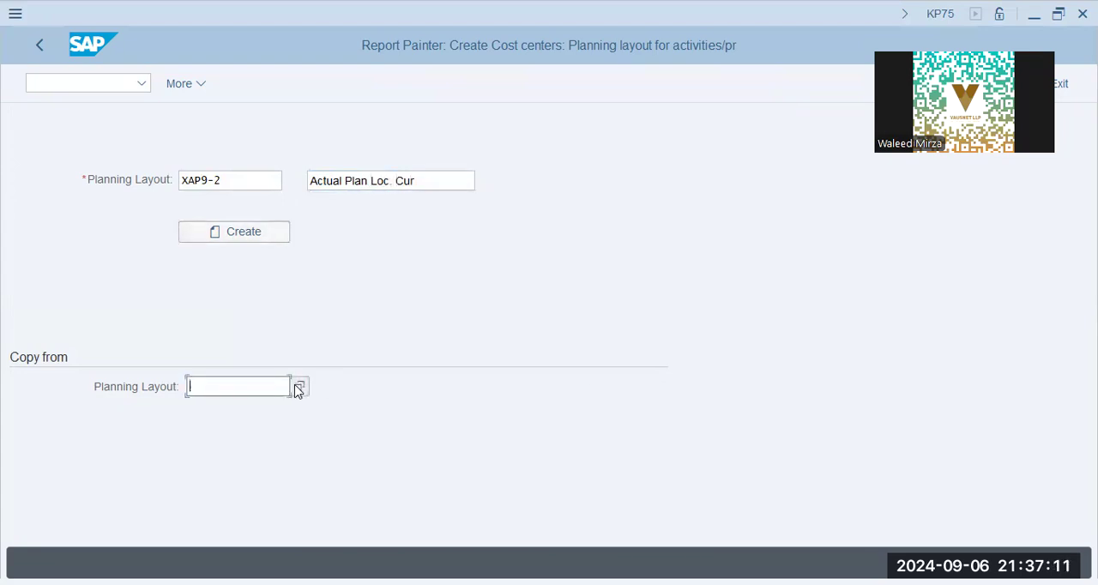
click(299, 389)
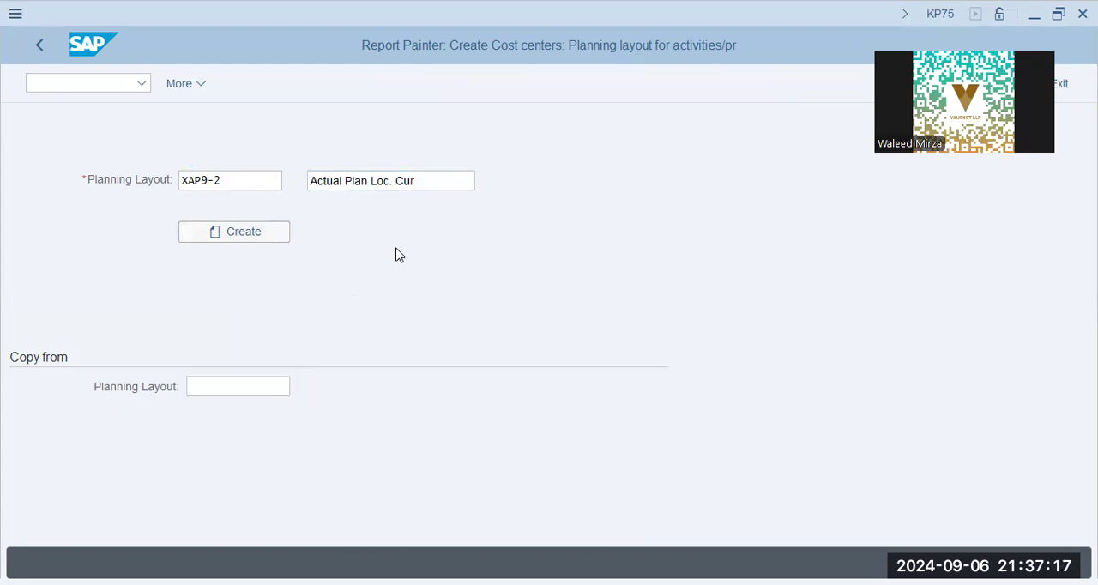
key(F4)
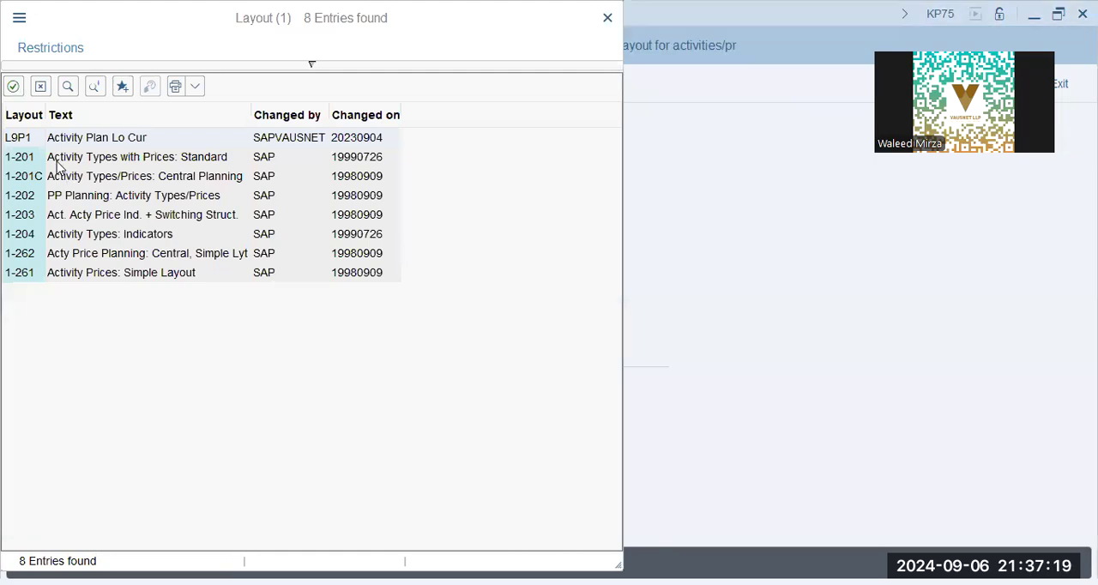
double_click(156, 162)
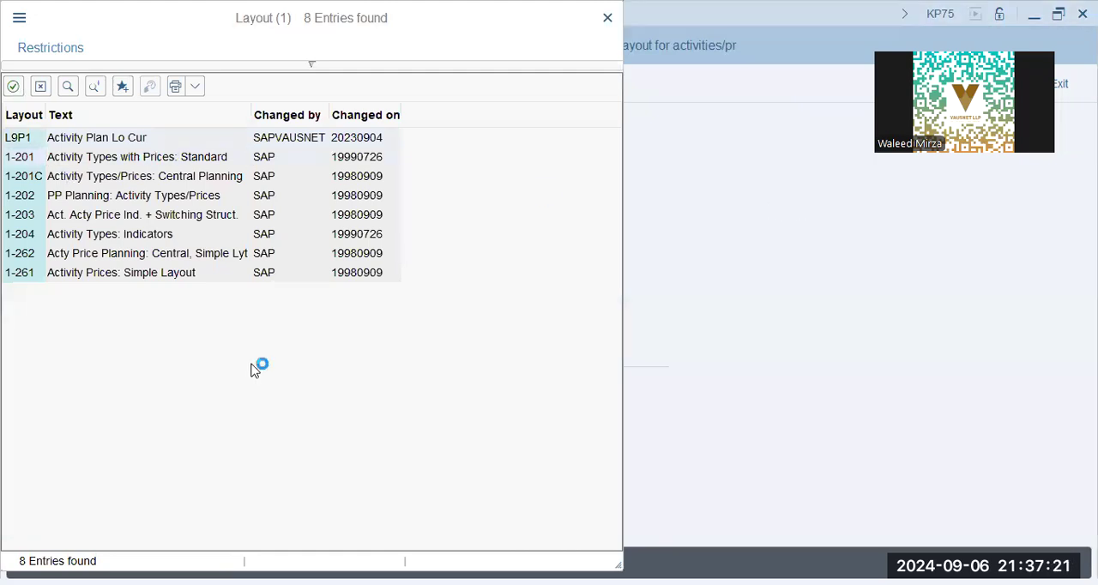
key(Return)
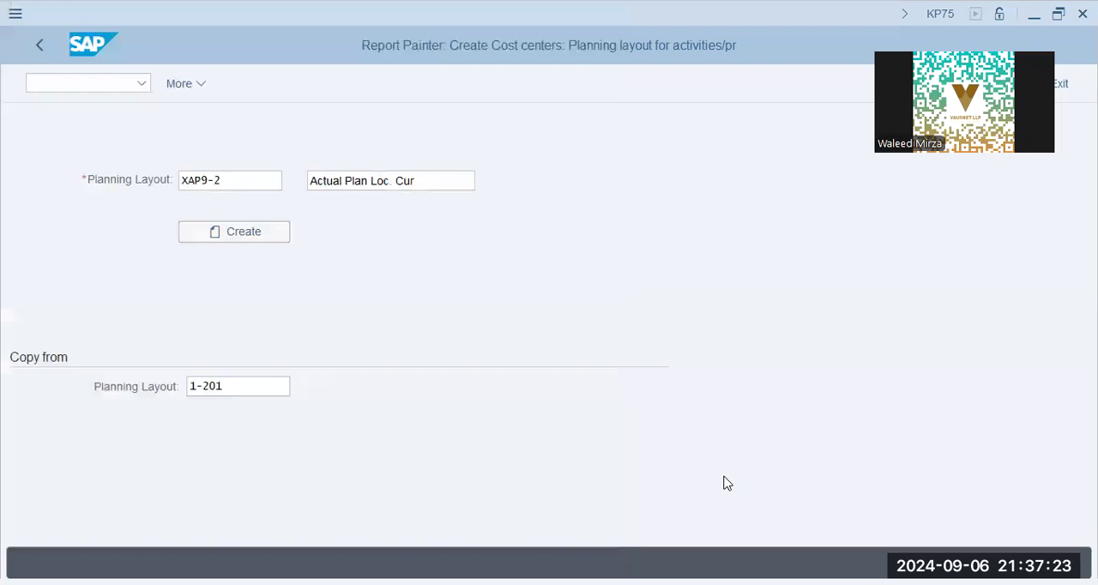
click(246, 237)
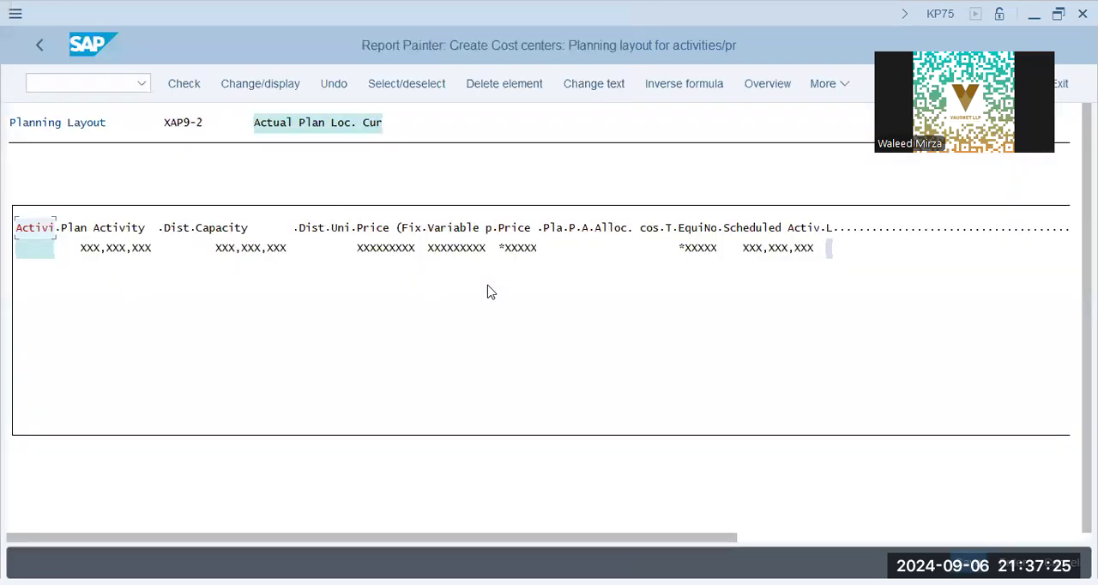
click(151, 254)
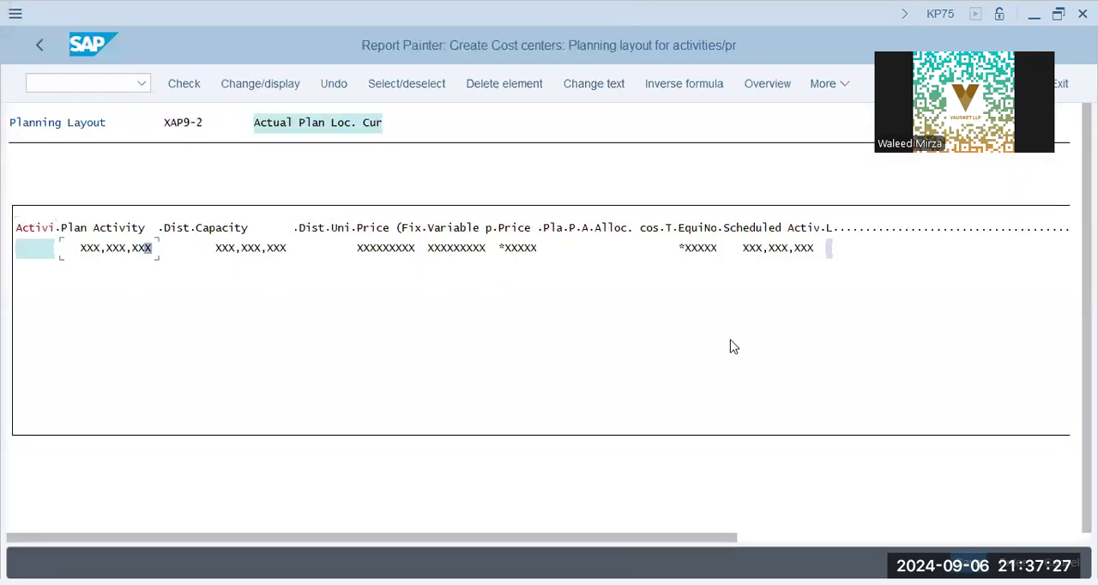
Step: Examine the price columns of planning layout XAP9-2 and the element definition of its fixed price column
key(alt+Tab)
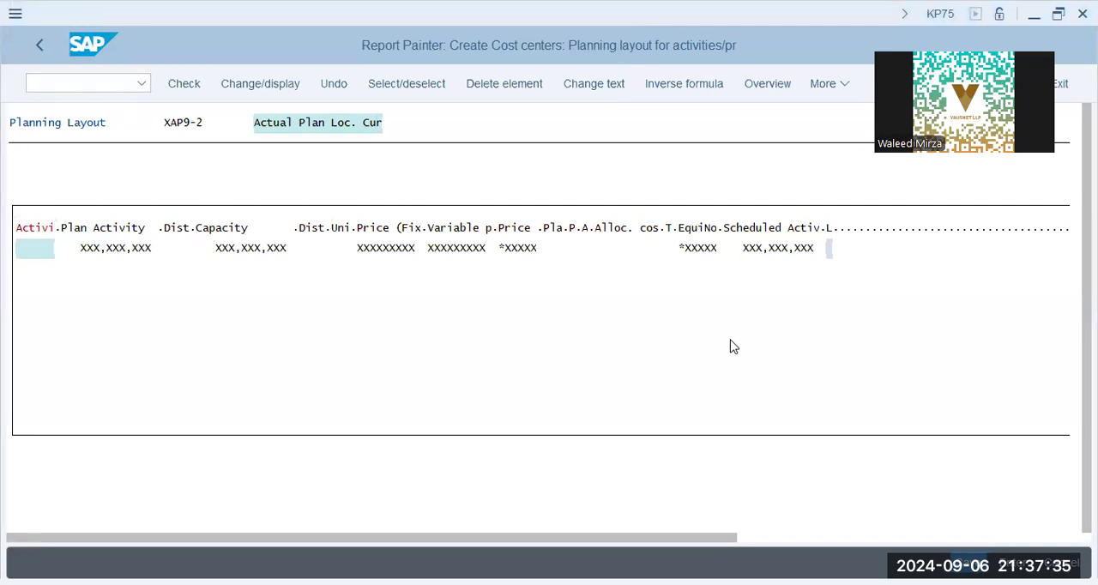
click(469, 228)
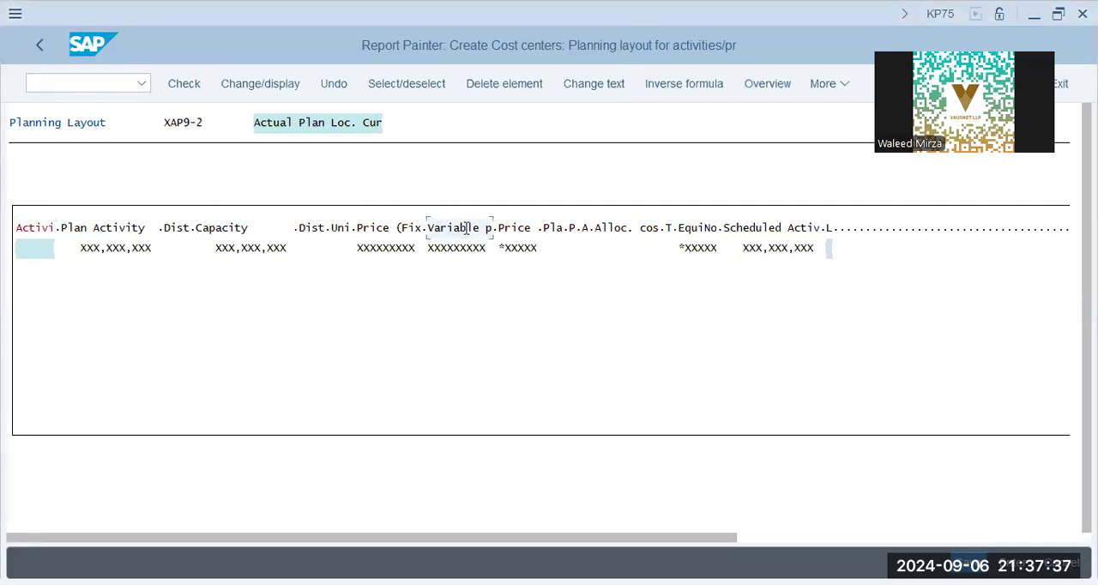
click(517, 228)
click(558, 227)
click(699, 228)
click(423, 231)
click(459, 228)
click(406, 229)
click(453, 229)
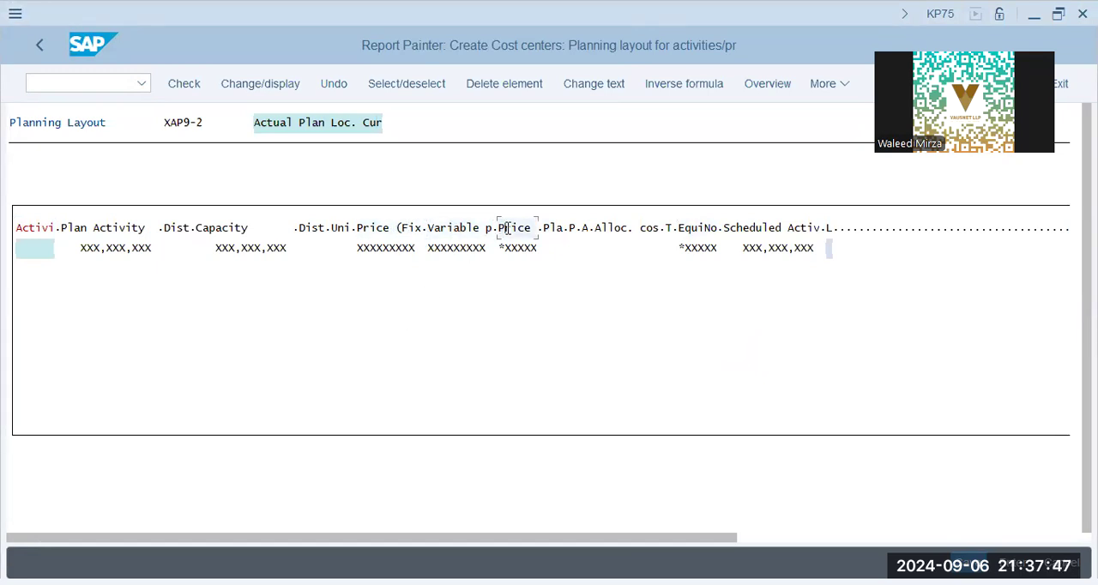
click(378, 229)
double_click(387, 249)
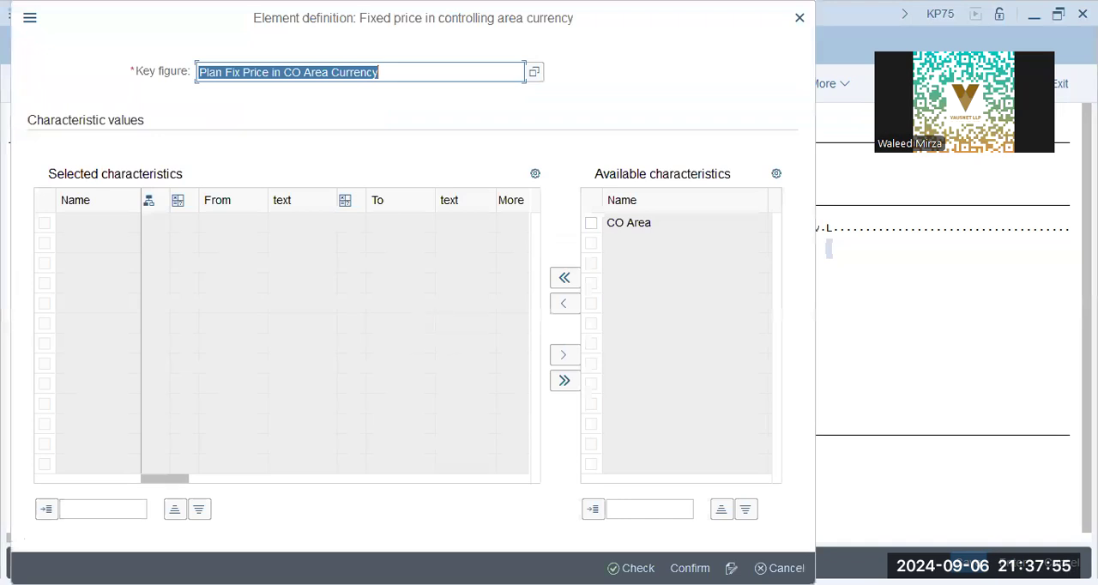
key(Escape)
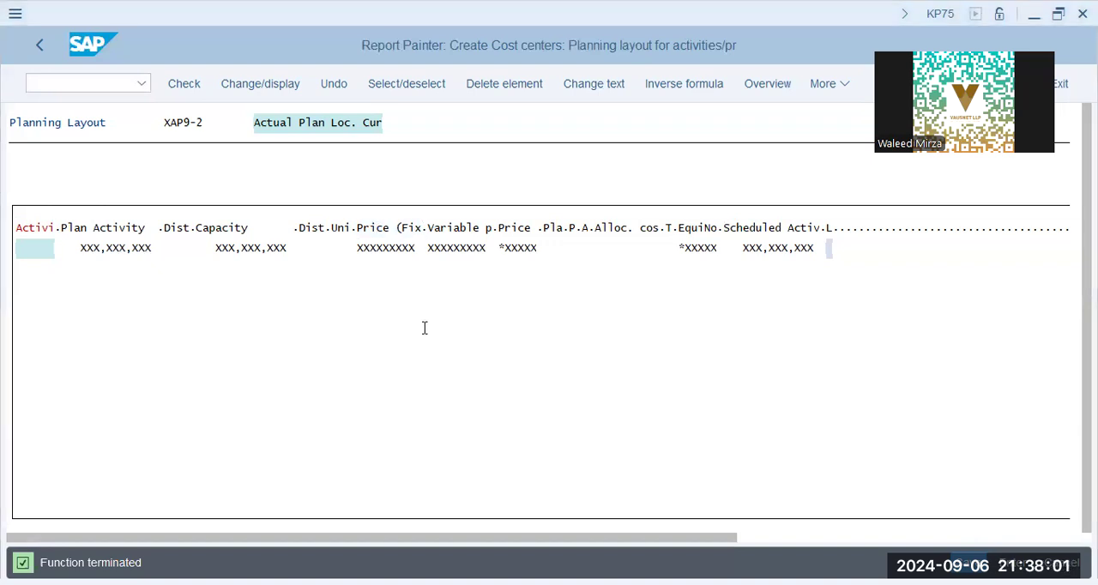
Step: Switch the input readiness of the fixed price column and delete that column from layout XAP9-2
click(390, 228)
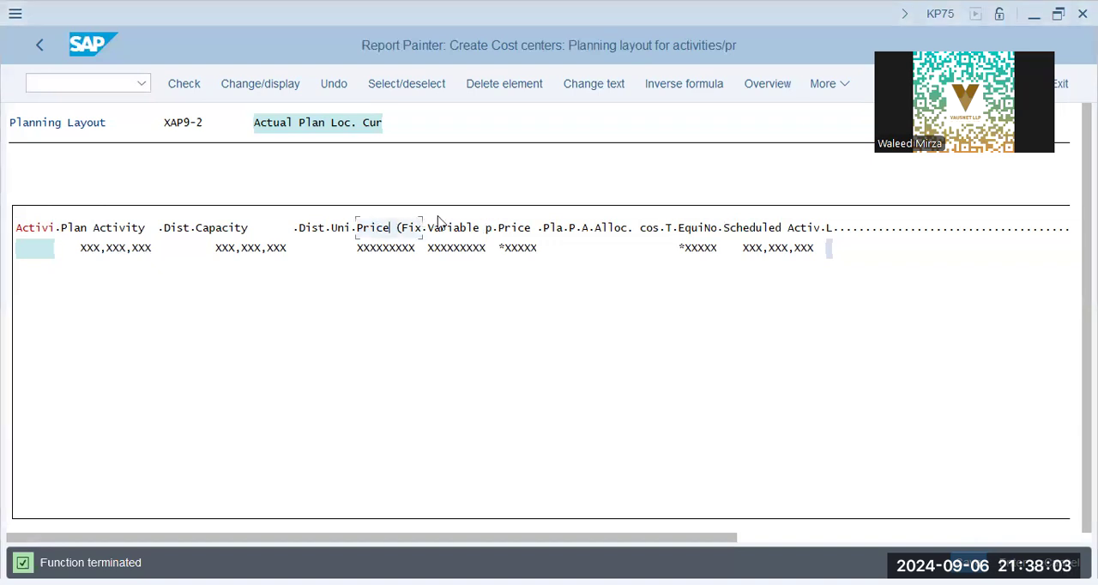
click(829, 84)
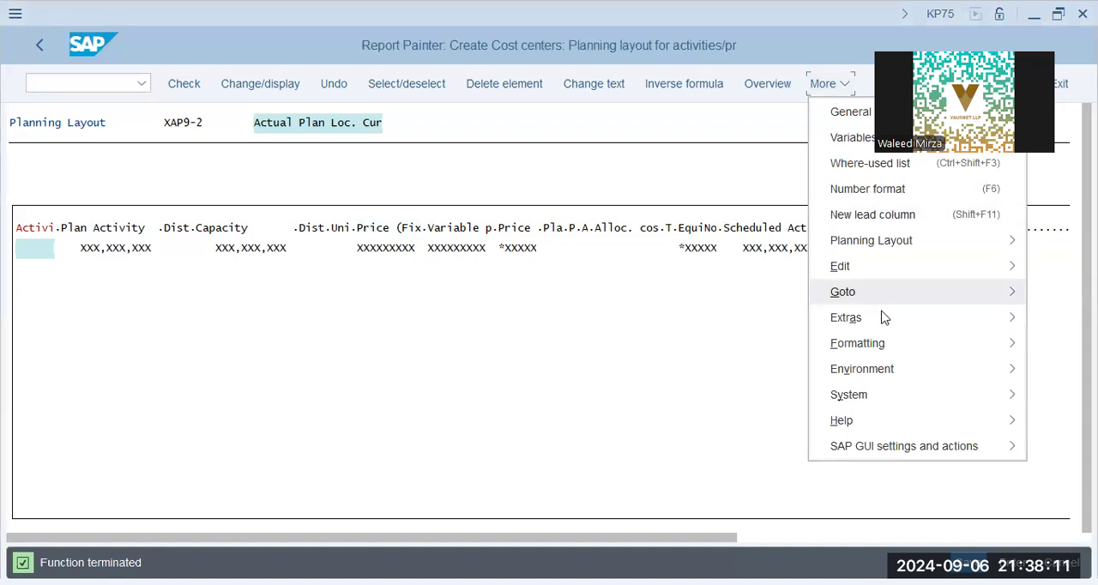
click(719, 359)
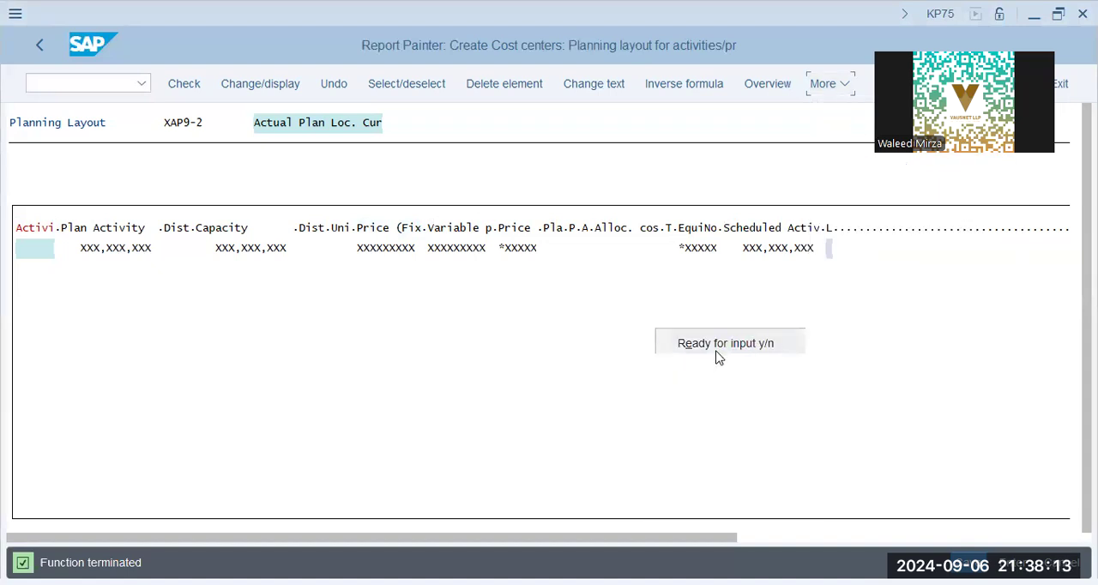
click(372, 253)
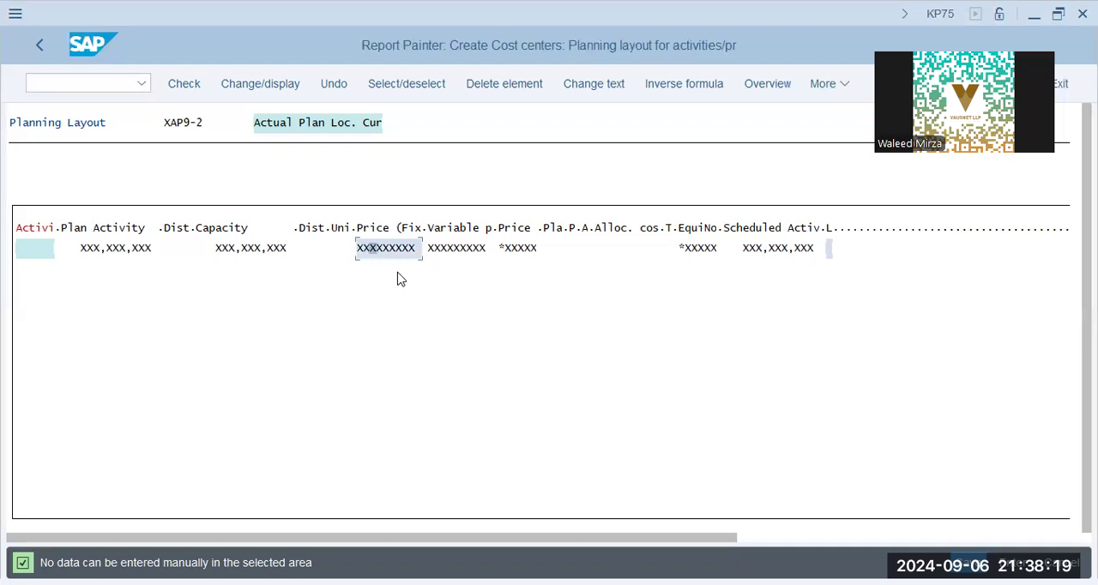
click(503, 83)
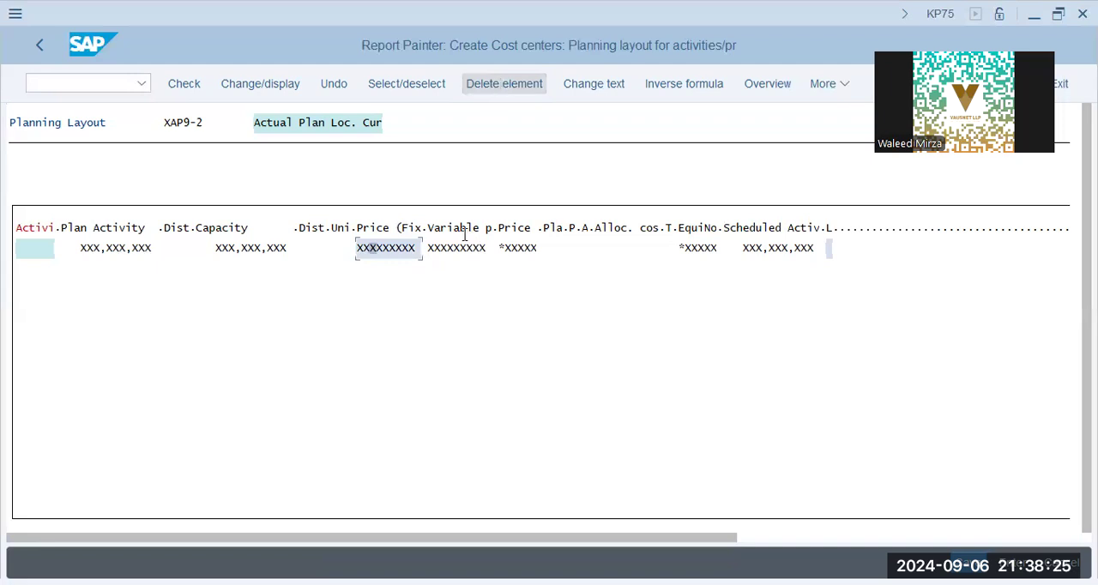
click(397, 227)
click(493, 86)
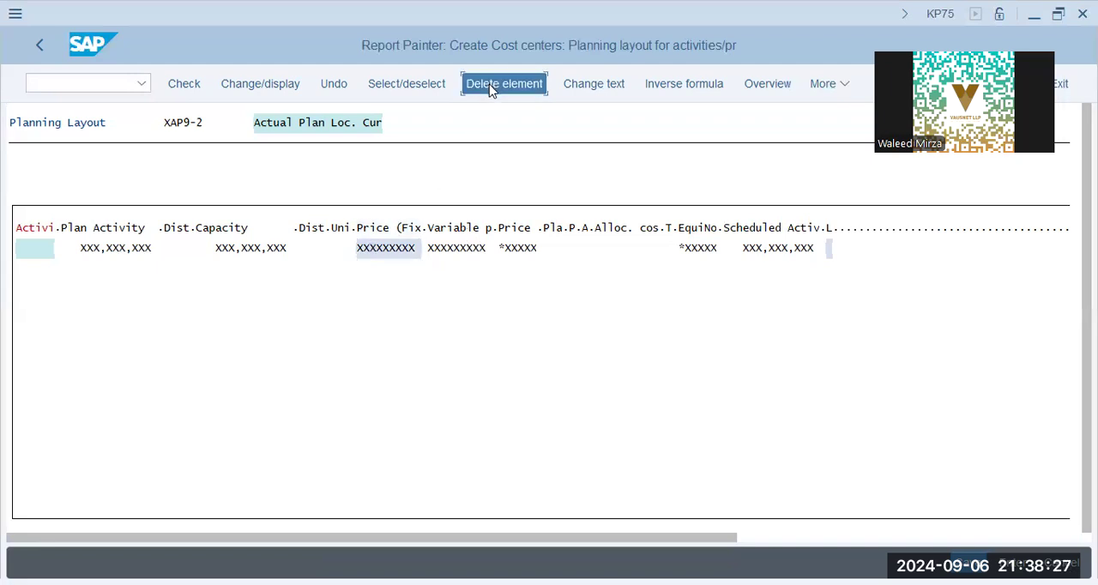
click(307, 406)
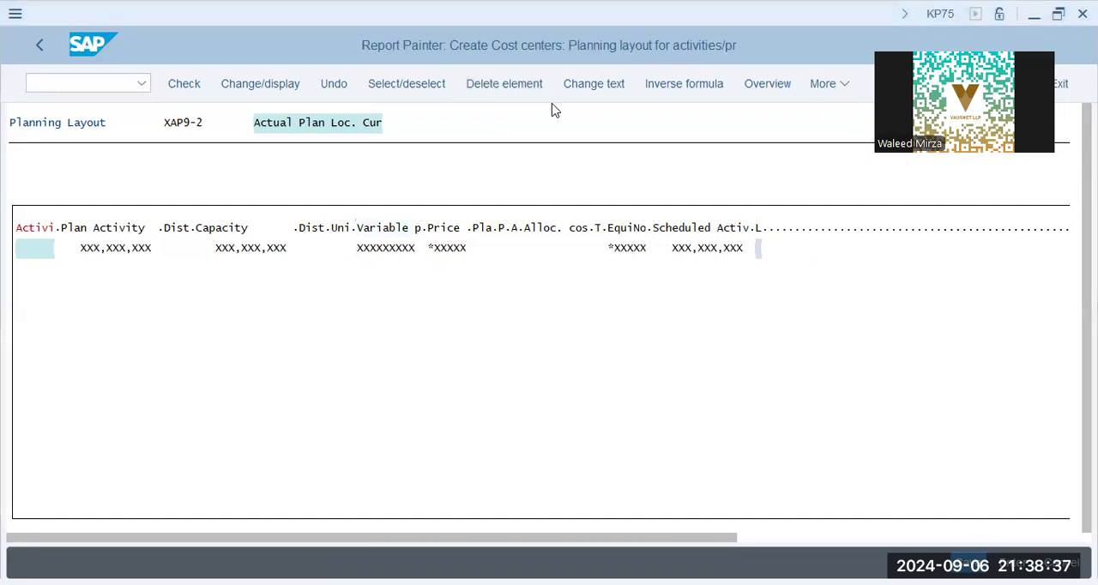
Step: Switch the input readiness of the variable price column and delete that column from the layout
click(848, 86)
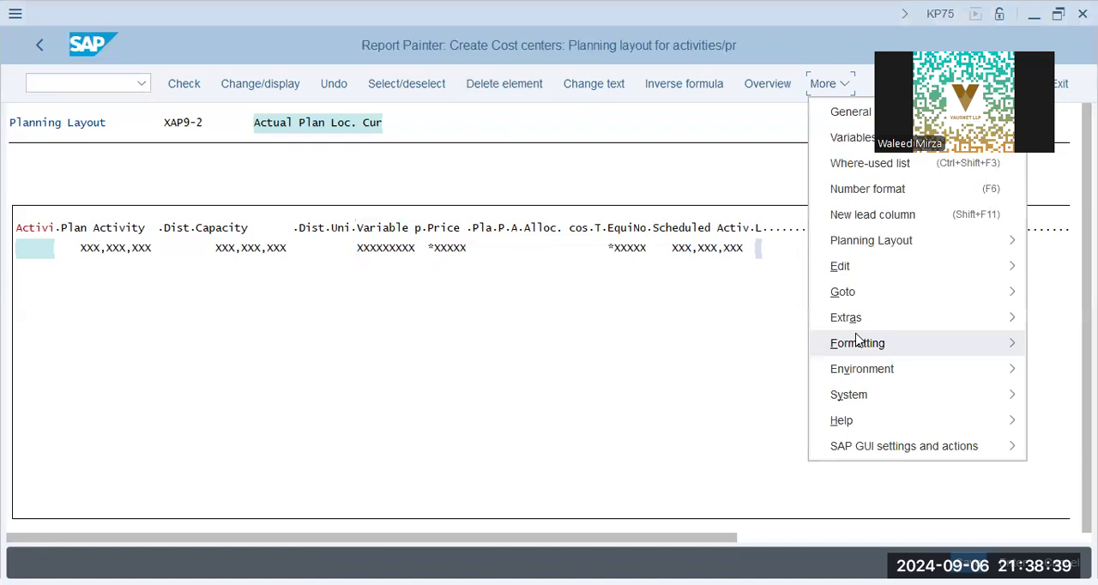
mouse_move(952, 344)
click(697, 344)
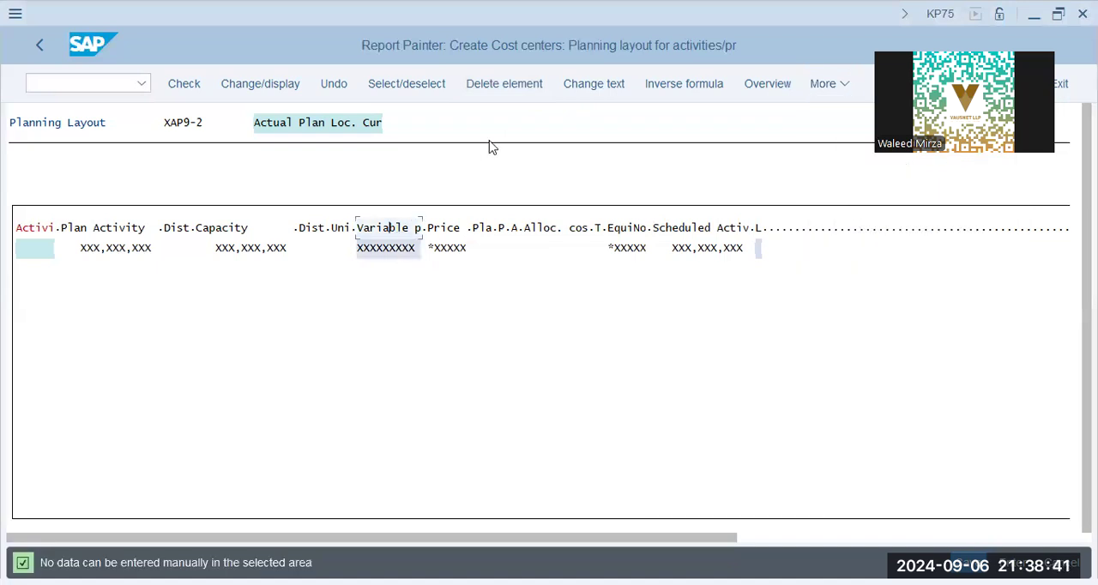
click(502, 89)
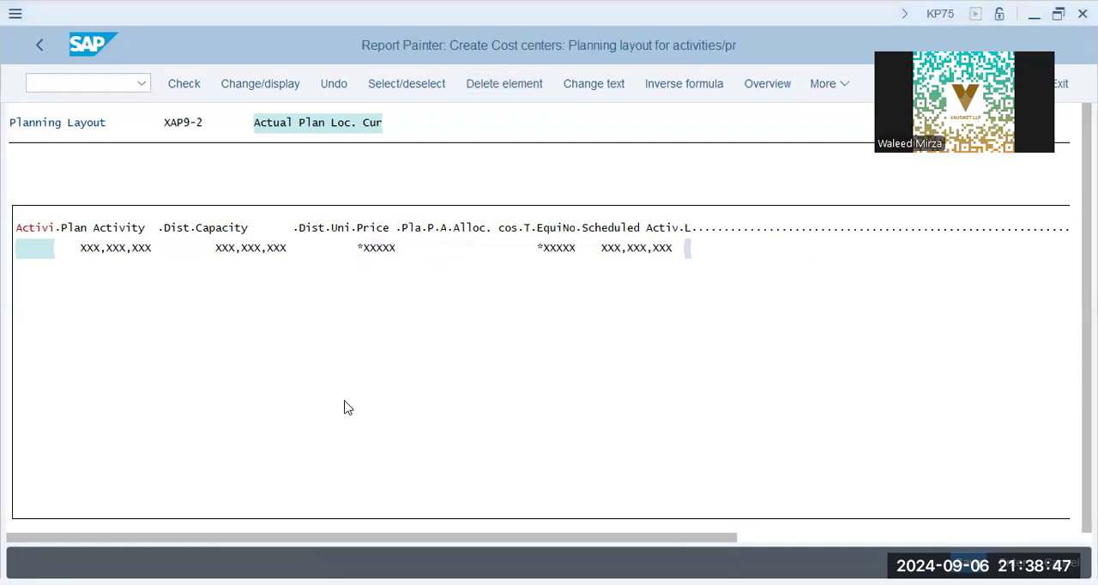
Step: Begin inserting an element of type Key figure with characteristics after the Scheduled Activity column
click(371, 230)
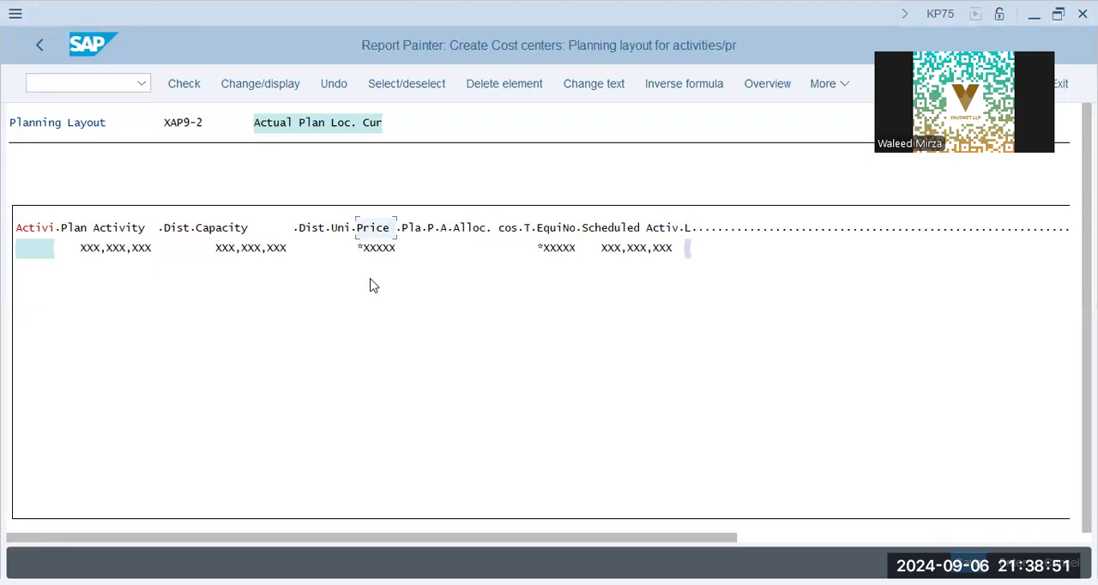
click(693, 230)
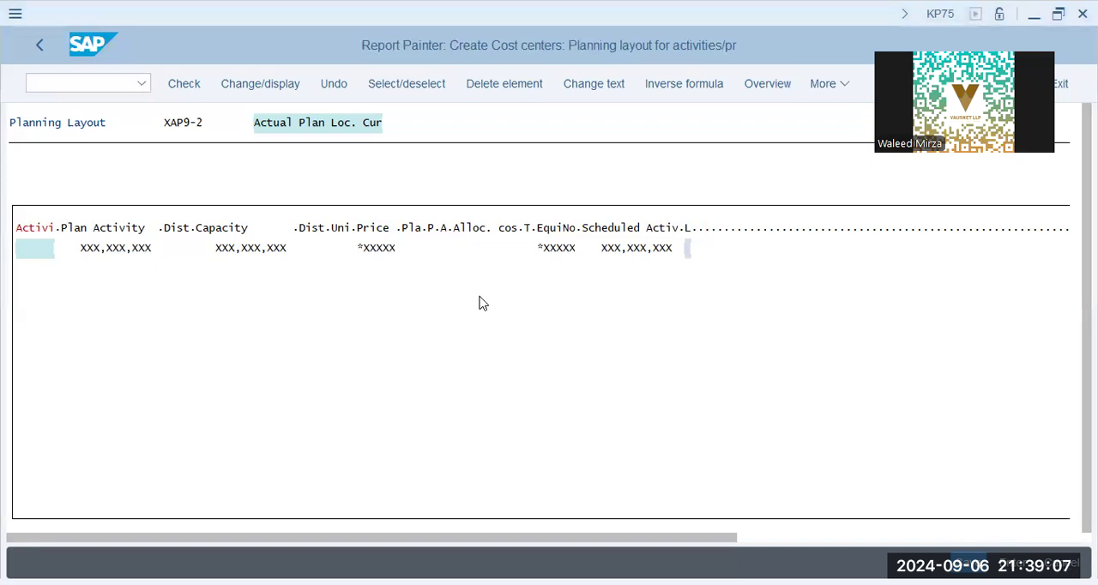
right_click(726, 274)
click(726, 294)
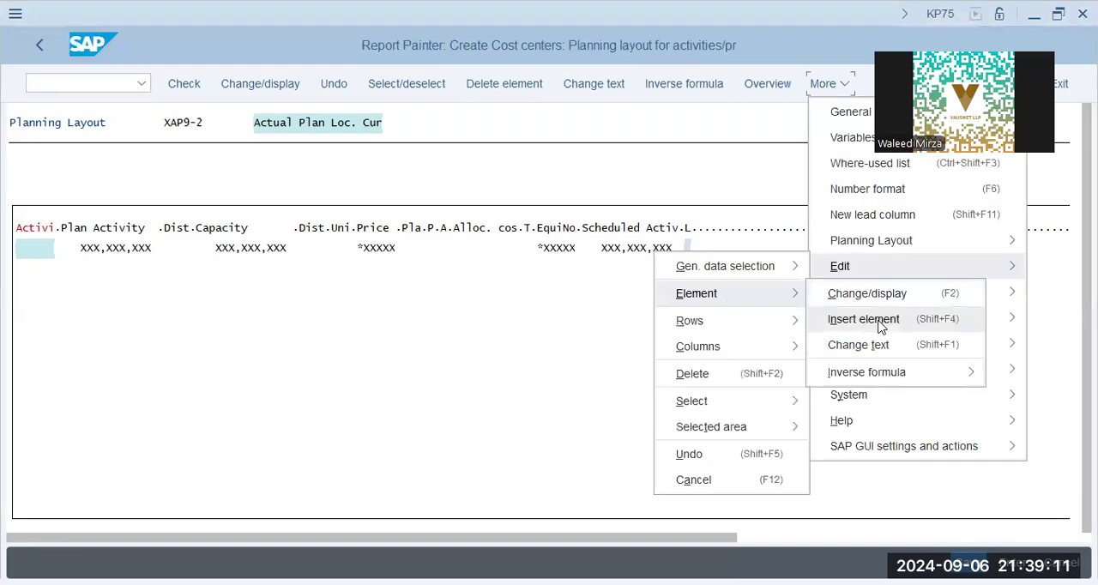
click(865, 319)
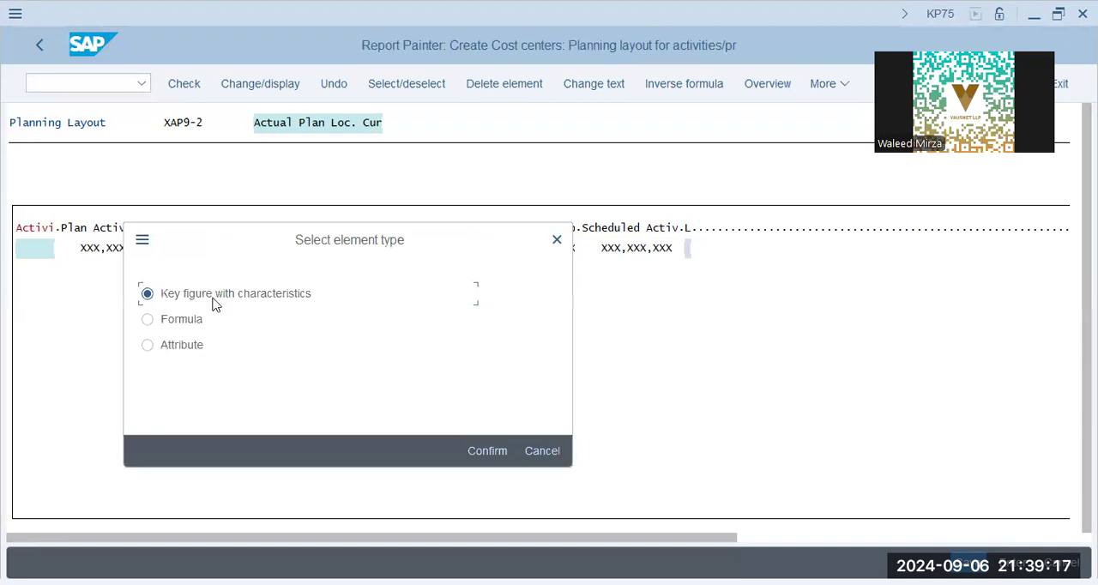
click(488, 453)
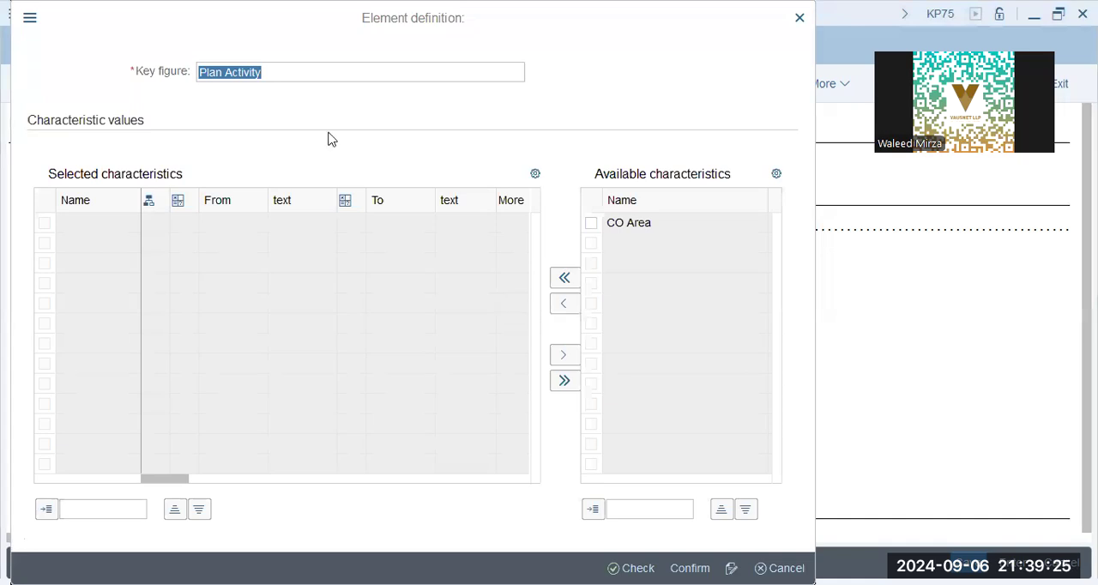
Step: Choose Plan Fix Price in Object Currency as the new element's key figure and confirm the column
click(369, 93)
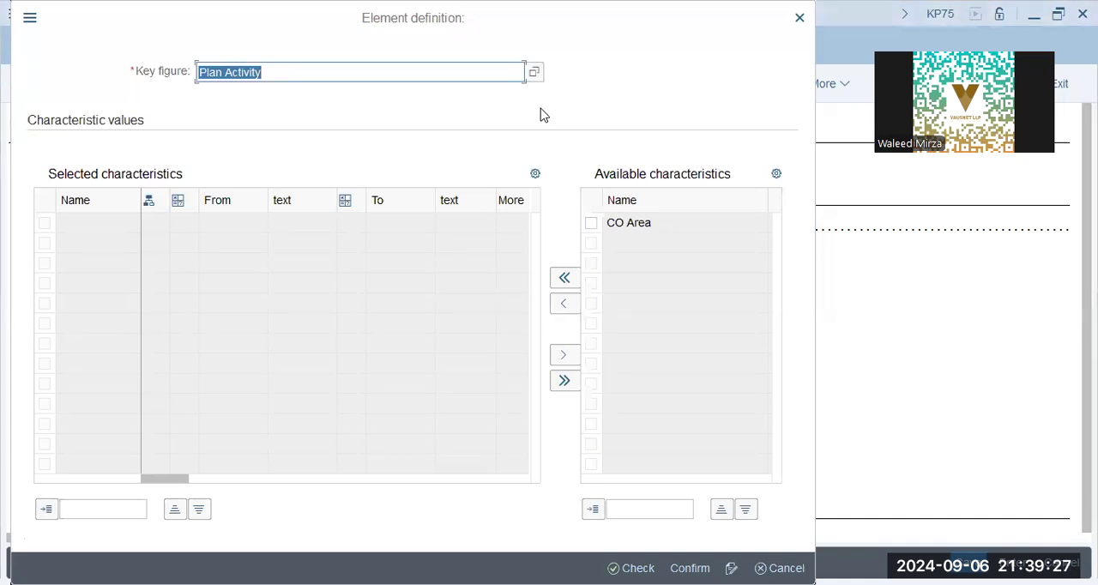
click(534, 248)
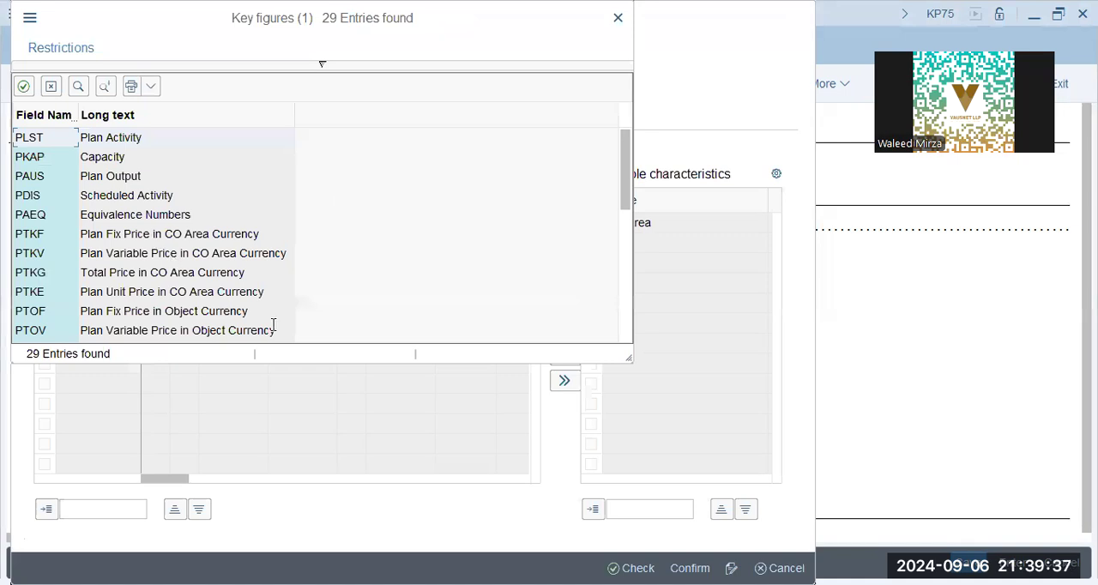
click(144, 238)
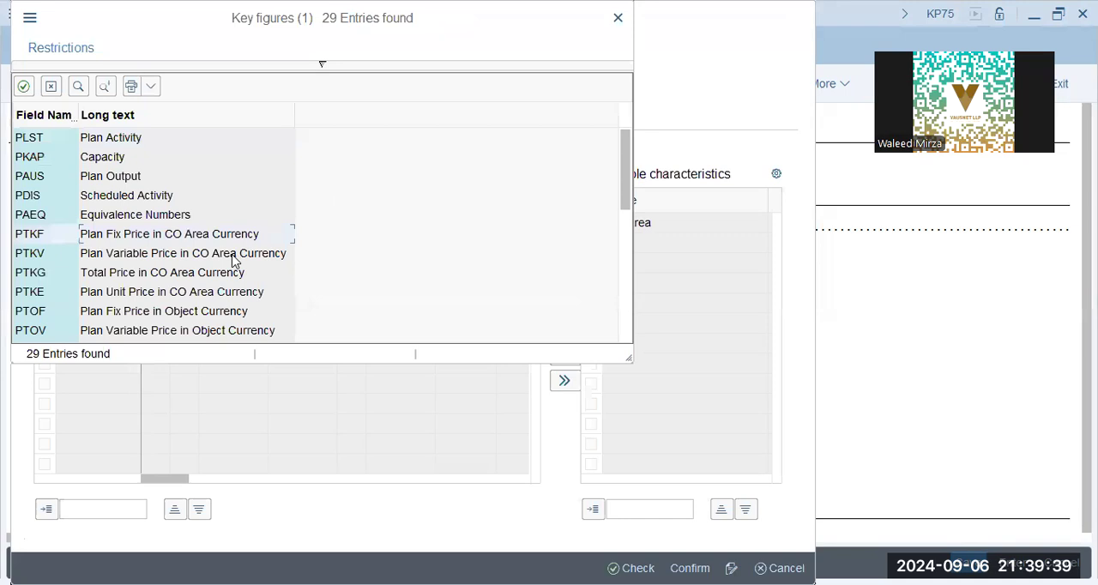
scroll(233, 262, down, 1)
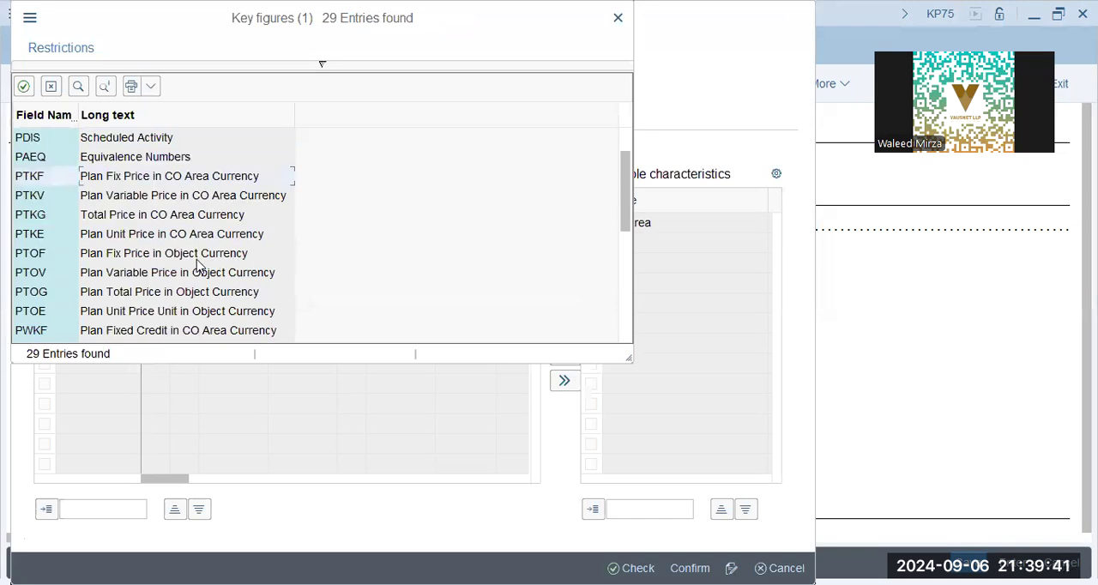
click(135, 261)
double_click(184, 262)
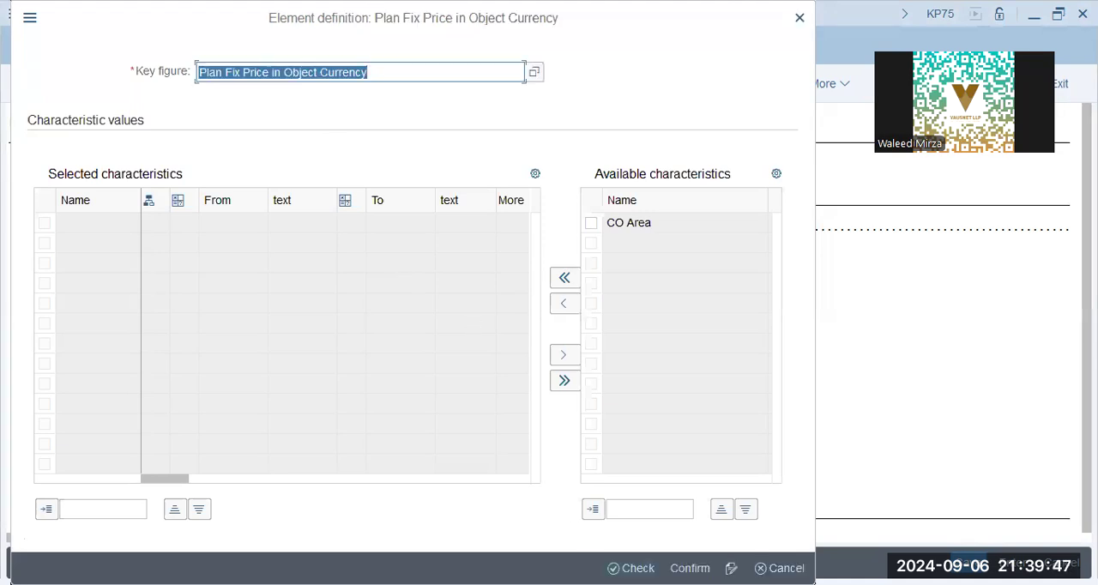
key(Return)
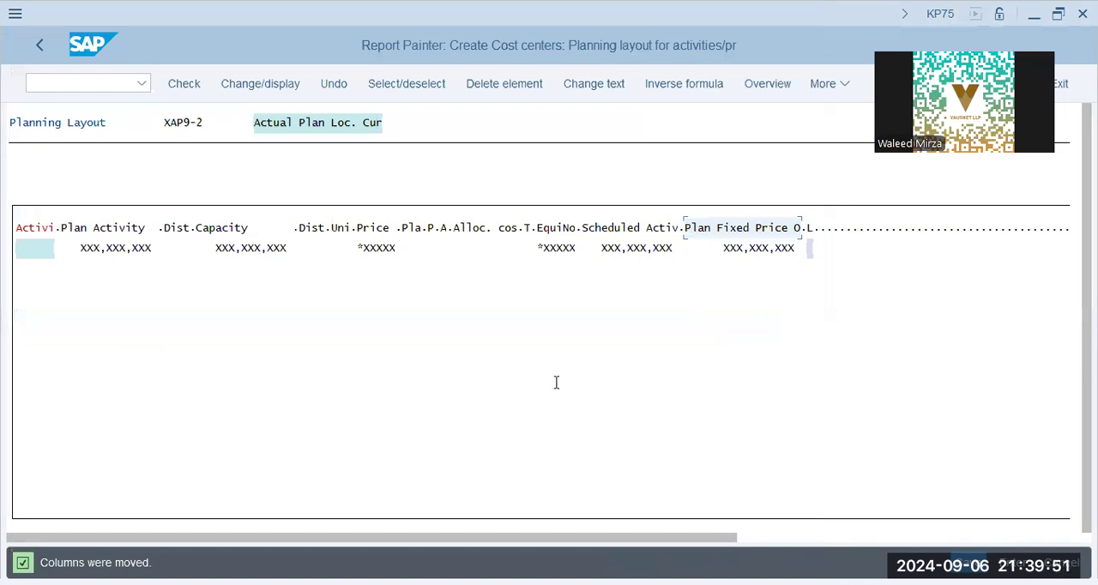
Step: Switch the input readiness of the Plan Fixed Price OCu column and delete it from the end of the layout
click(833, 86)
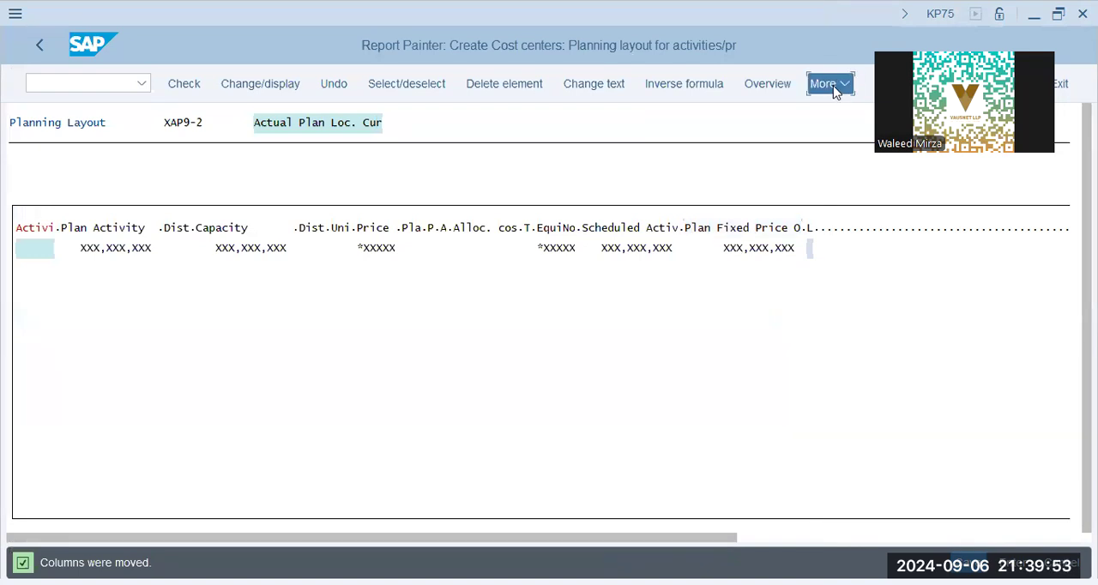
click(881, 343)
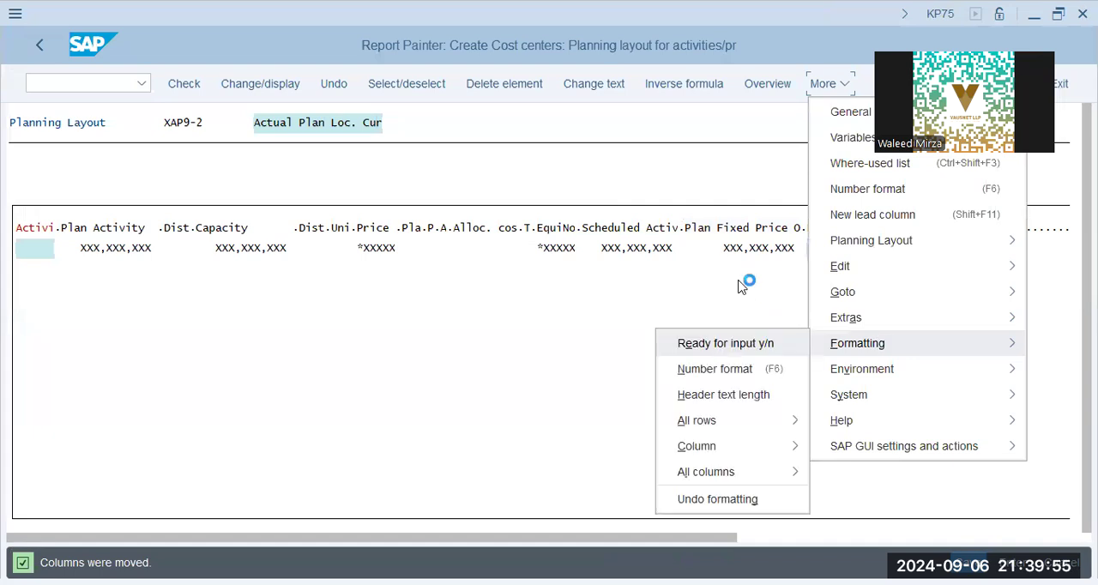
click(517, 89)
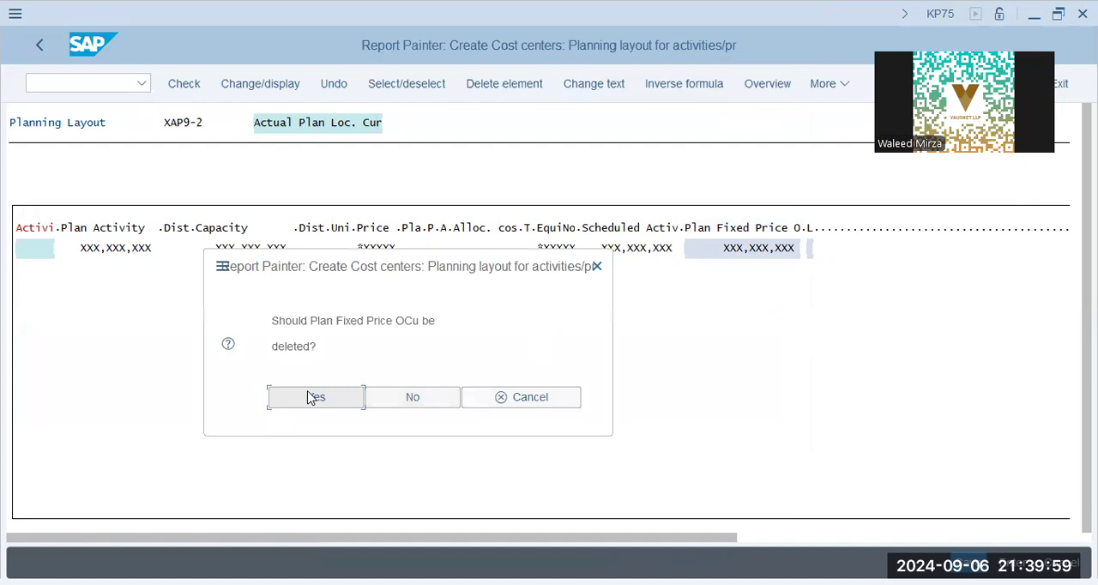
key(Return)
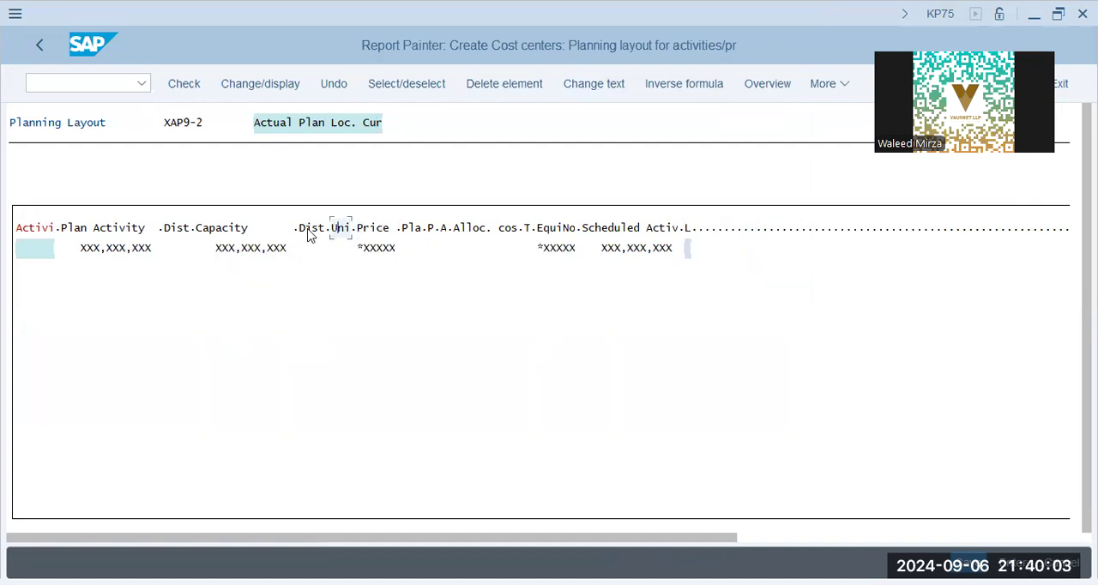
Step: Insert a key figure with characteristics column for Plan Fix Price in Object Currency between the Dist. column after Capacity and the Uni column
click(353, 229)
click(817, 87)
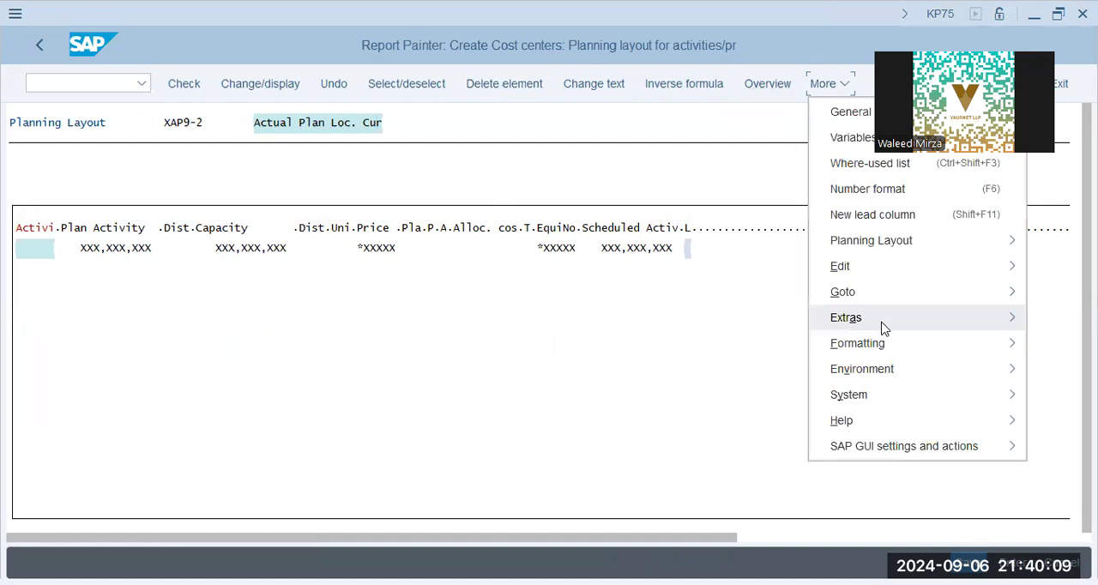
click(900, 275)
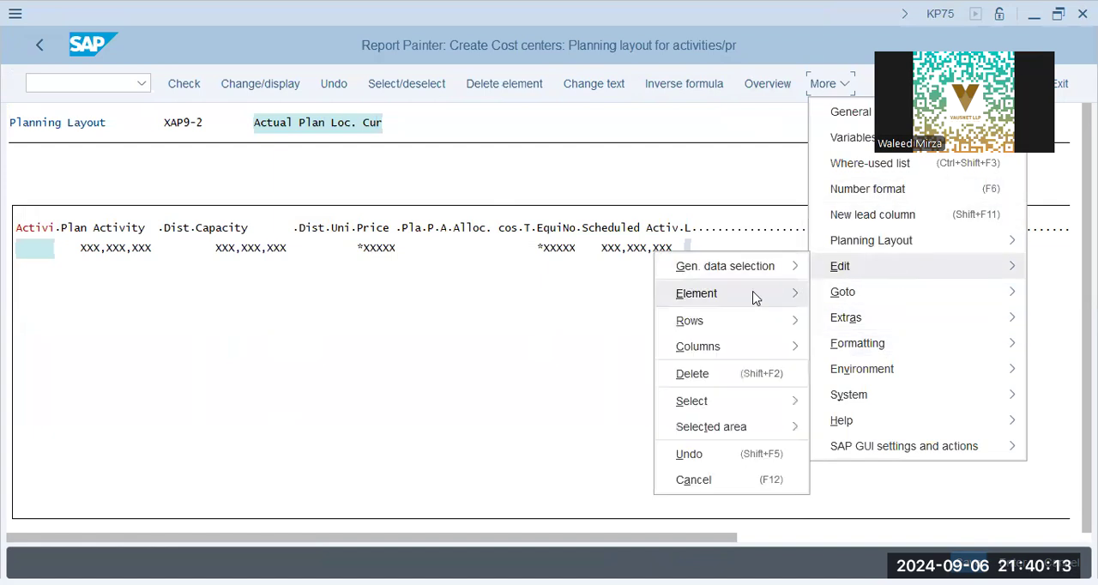
click(753, 293)
click(890, 318)
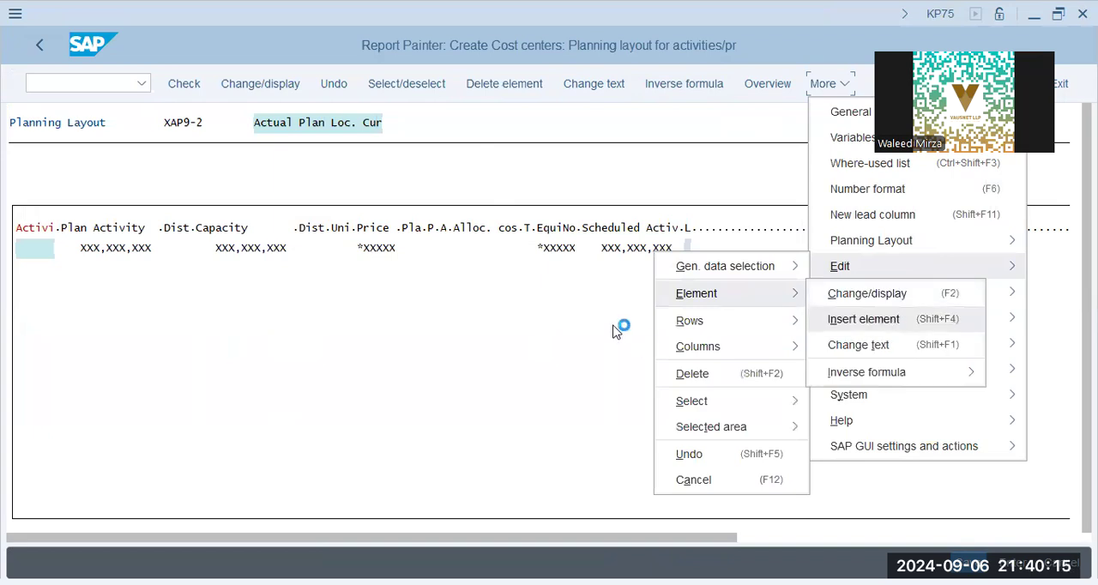
click(491, 455)
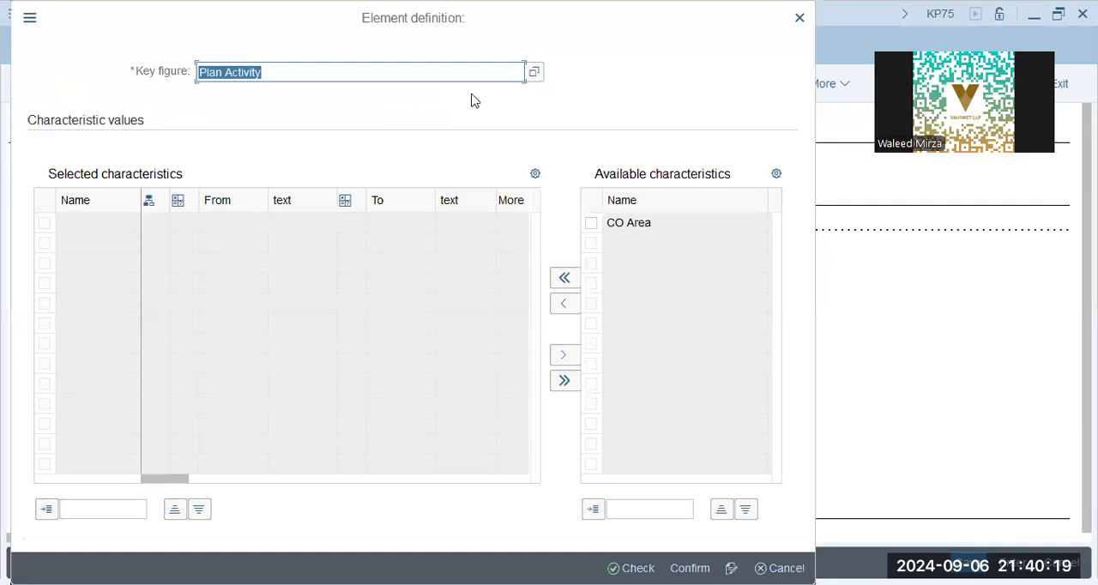
click(533, 75)
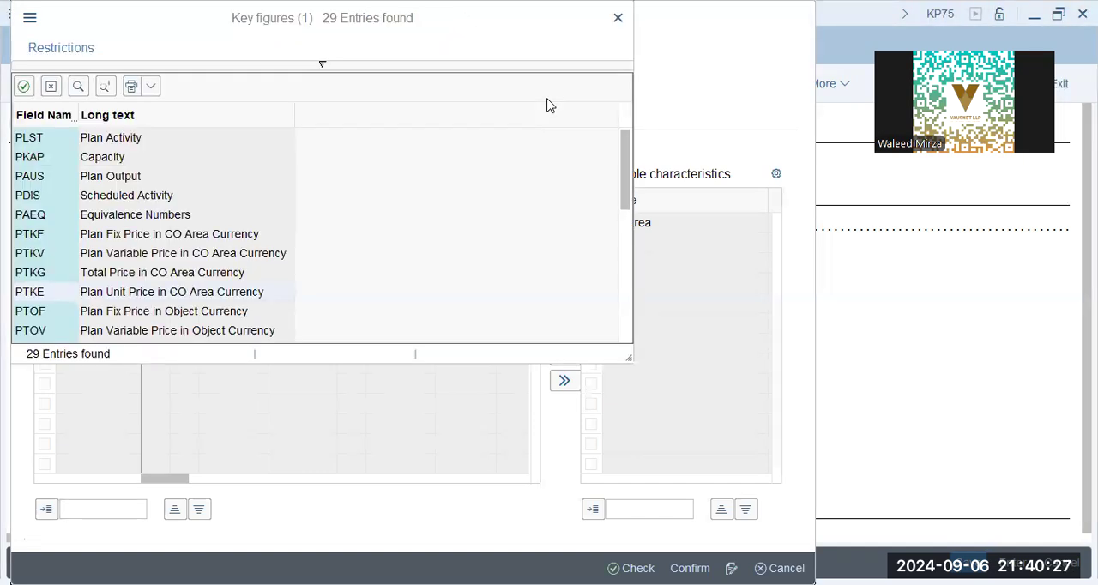
scroll(155, 263, down, 1)
double_click(140, 260)
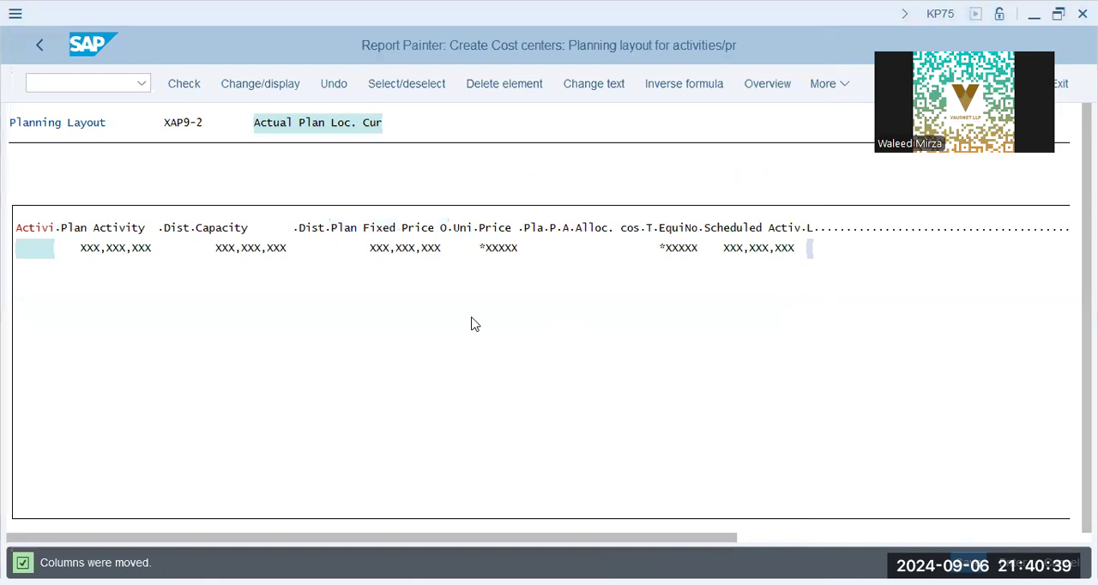
Step: Insert a key figure with characteristics column for Plan Variable Price in Object Currency directly before the Plan Fixed Price column
click(455, 230)
click(464, 231)
click(511, 233)
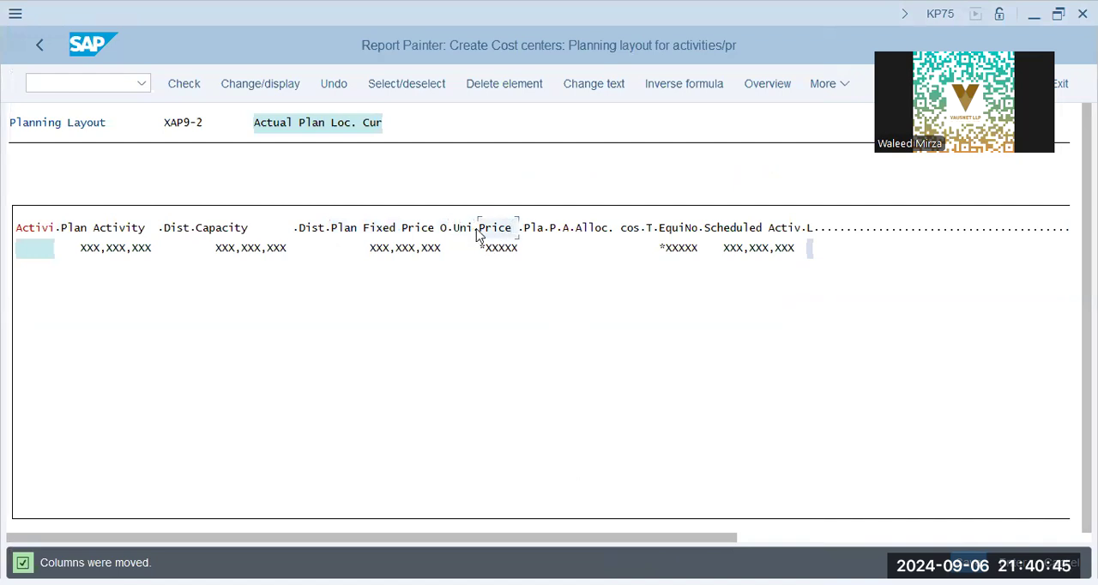
click(450, 230)
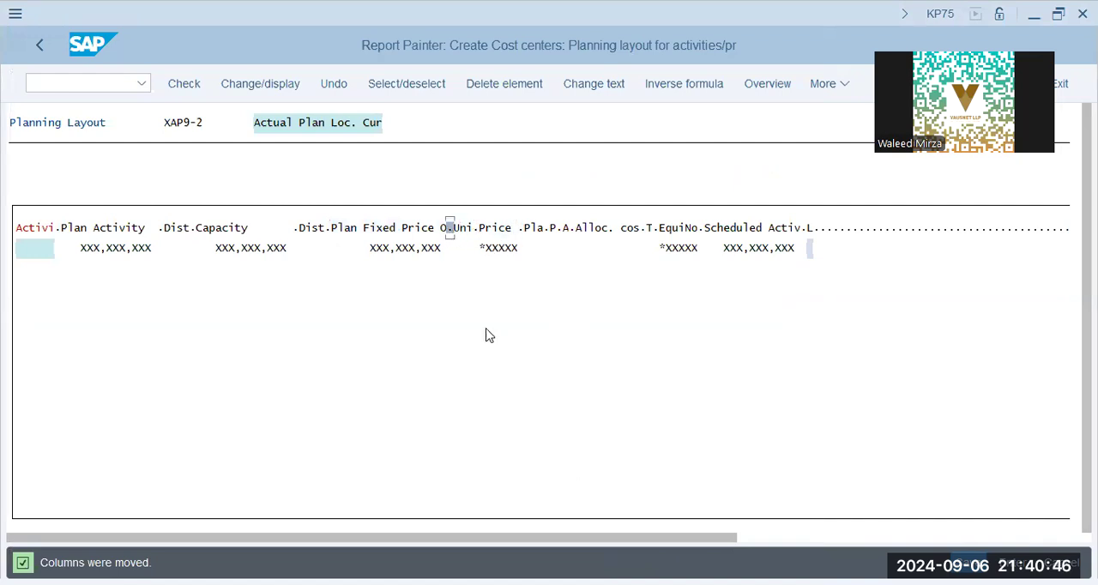
click(830, 140)
click(829, 94)
mouse_move(859, 269)
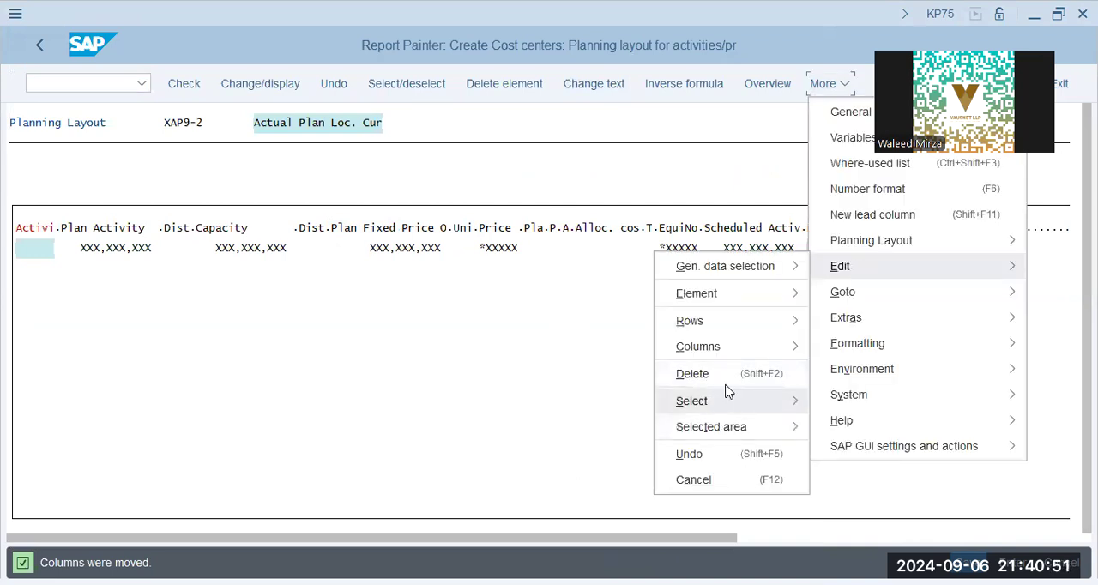
mouse_move(733, 296)
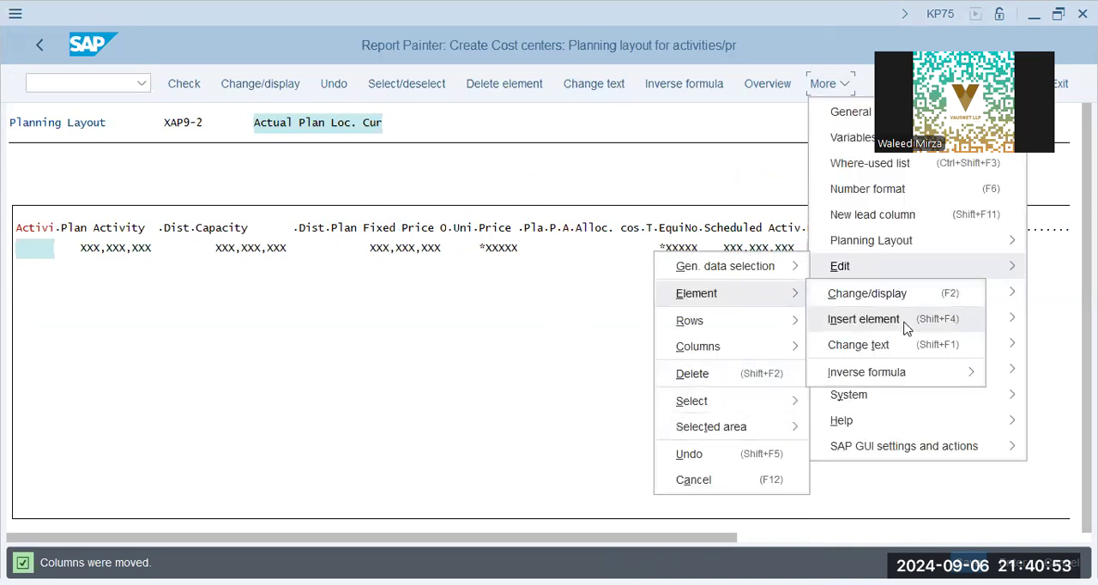
click(903, 324)
click(500, 452)
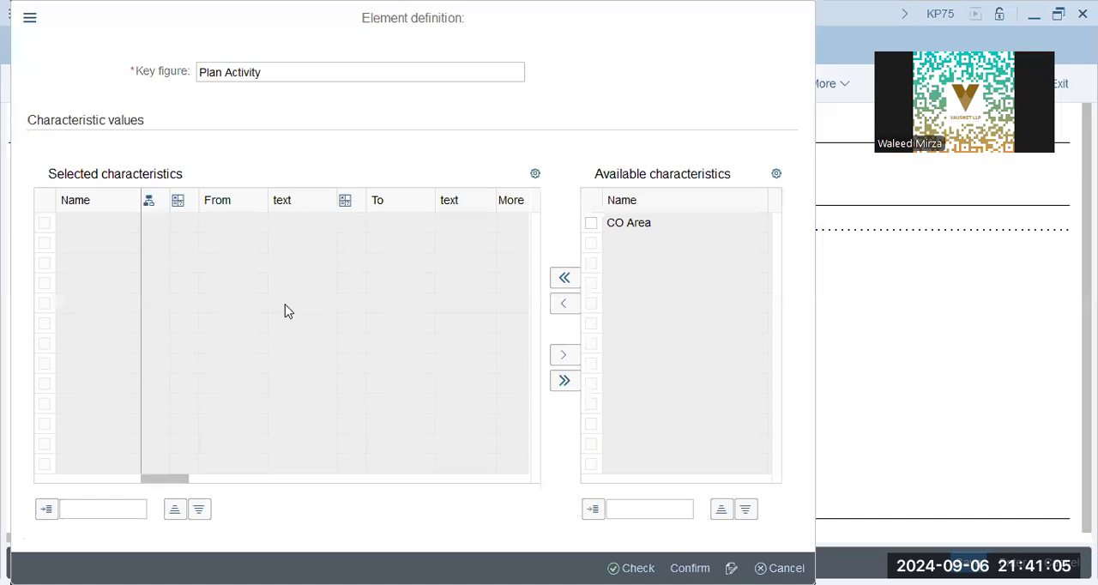
key(F4)
scroll(208, 294, down, 1)
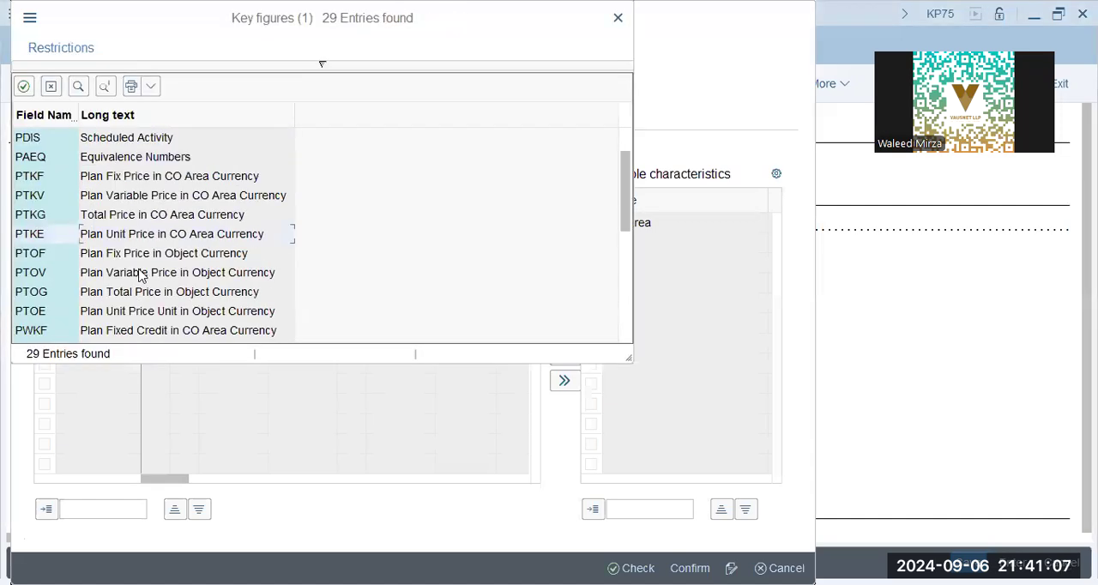
double_click(202, 279)
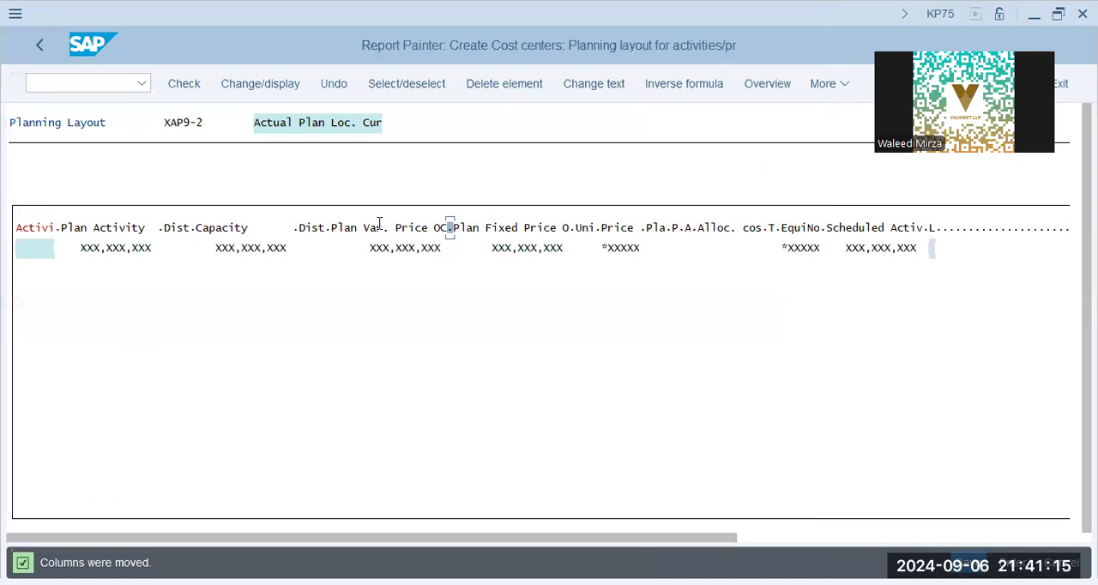
click(417, 228)
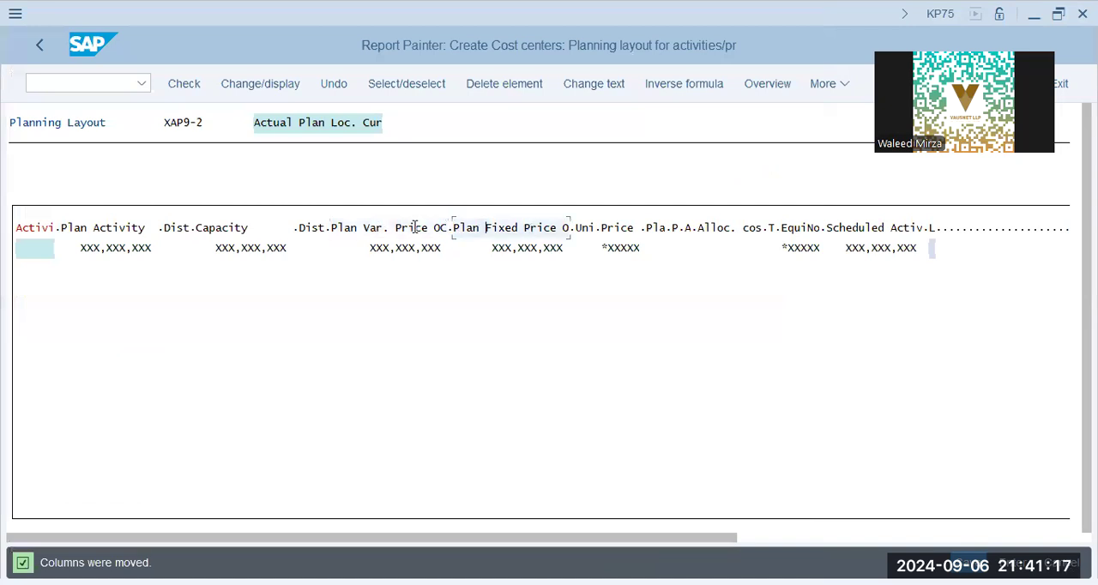
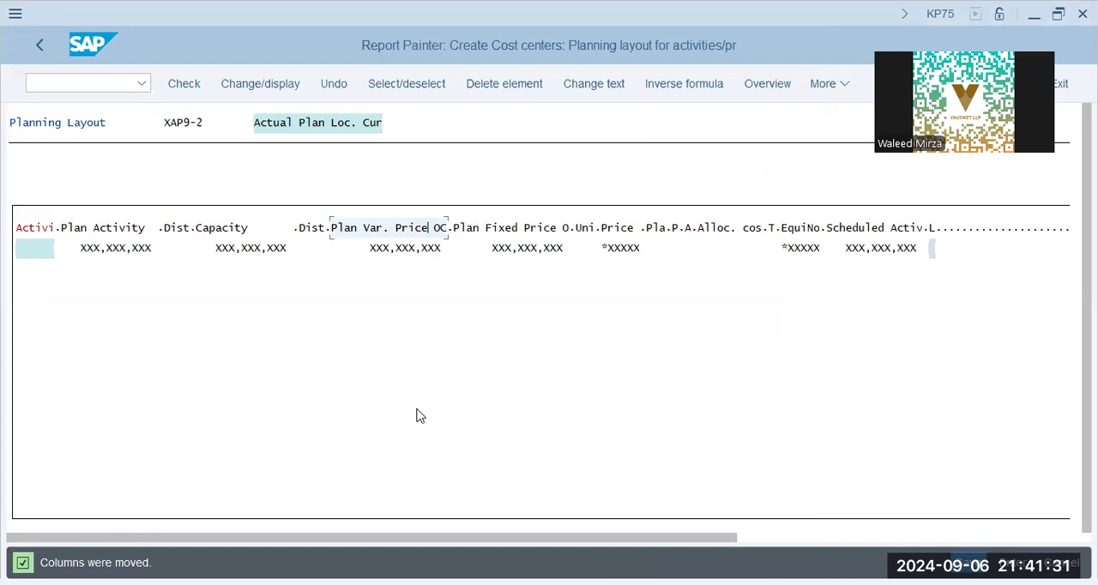
Step: Insert a Unit attribute column between the Plan Var. Price OC and Plan Fixed Price columns
click(824, 84)
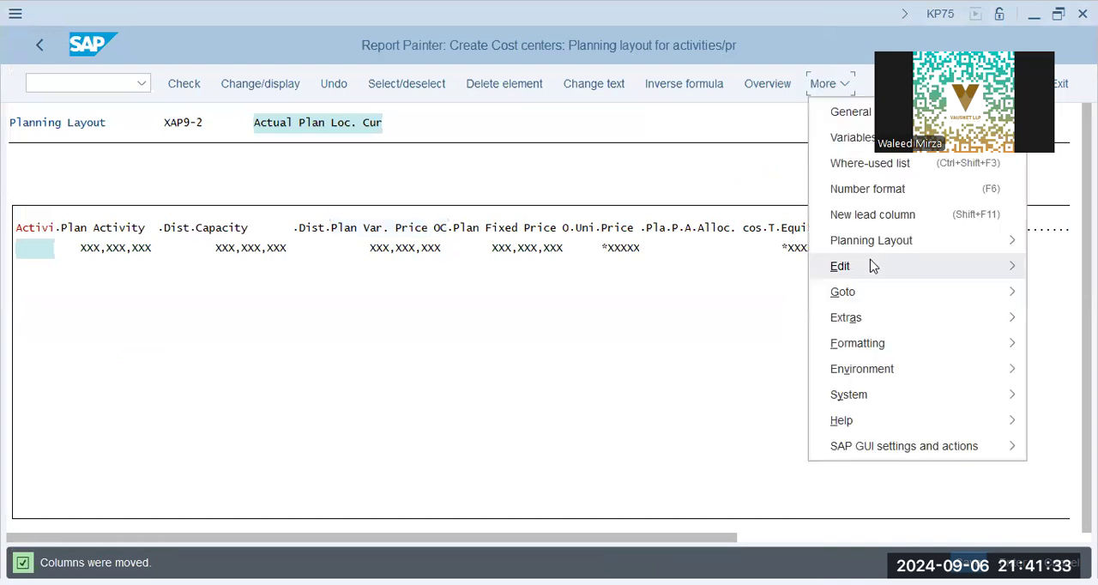
mouse_move(870, 266)
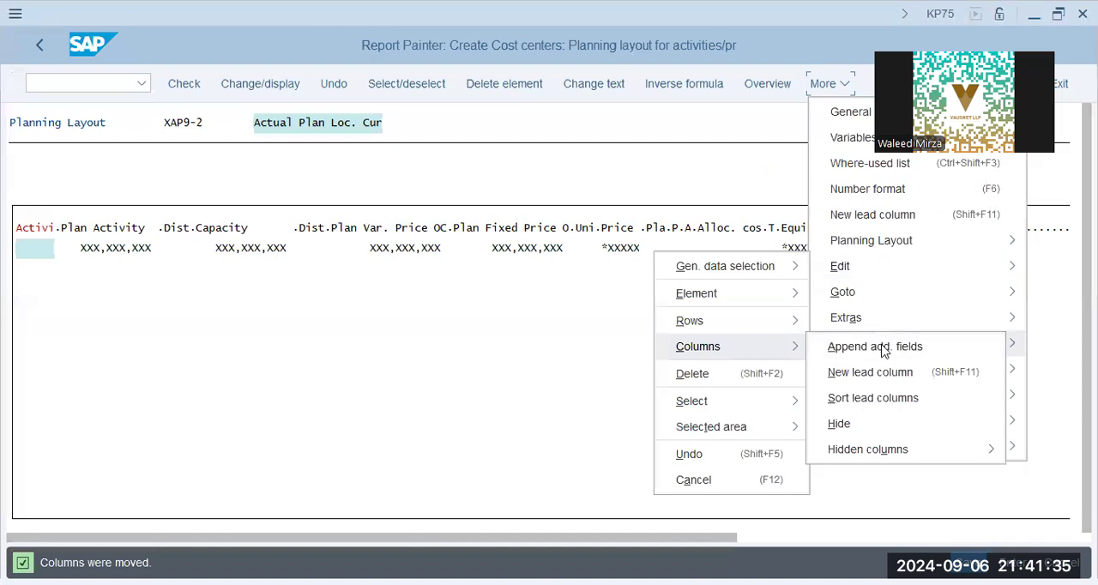
mouse_move(885, 347)
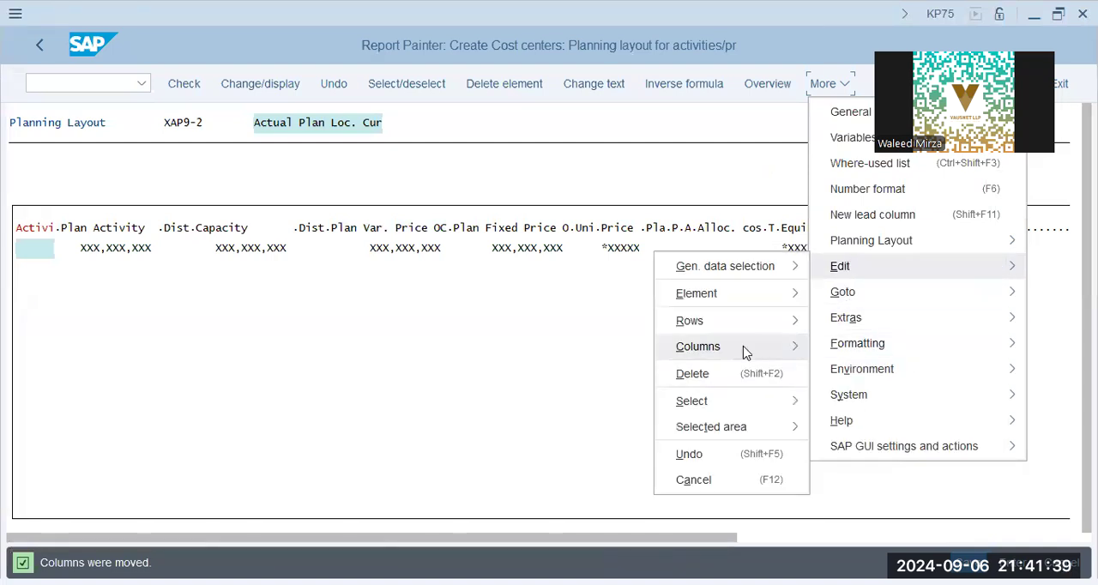
click(490, 338)
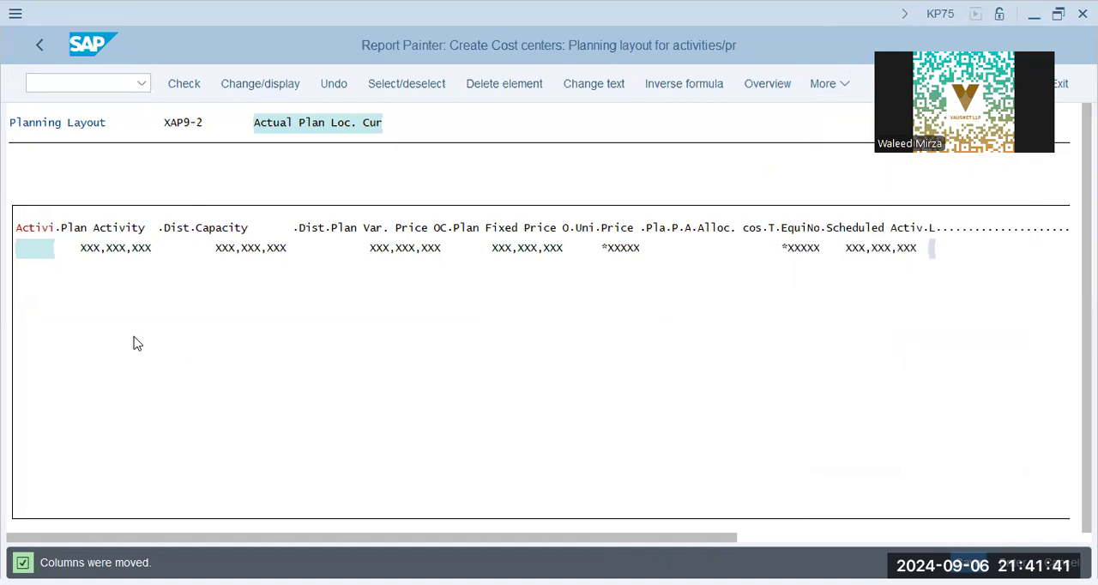
key(space)
key(Return)
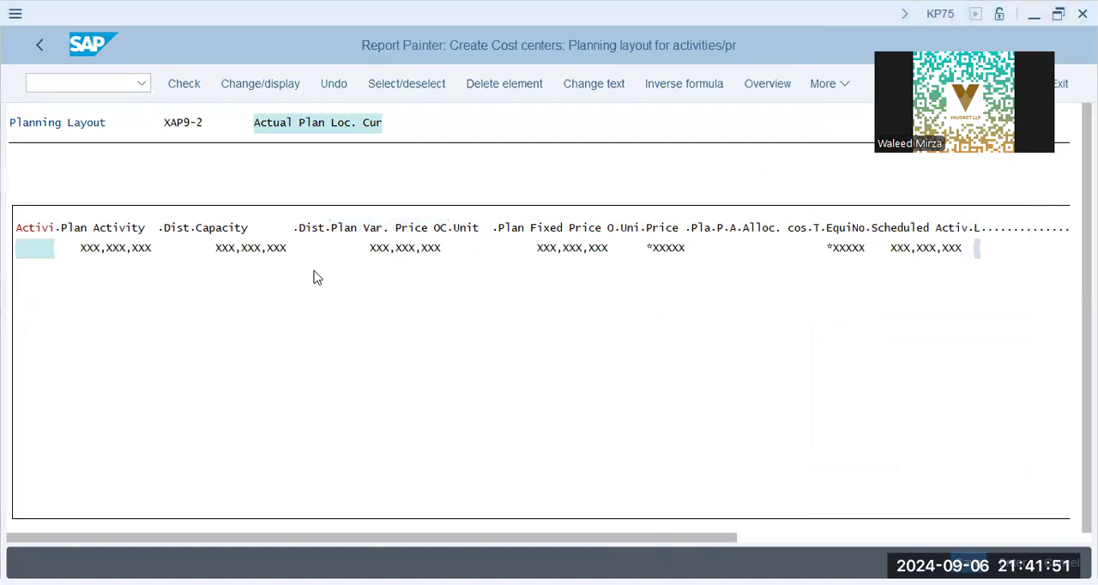
Step: Review the layout's column headings one by one, from Plan Activity through the last column
click(313, 228)
click(219, 229)
click(452, 227)
click(539, 233)
click(634, 228)
click(662, 227)
click(707, 230)
click(734, 232)
click(831, 235)
click(919, 230)
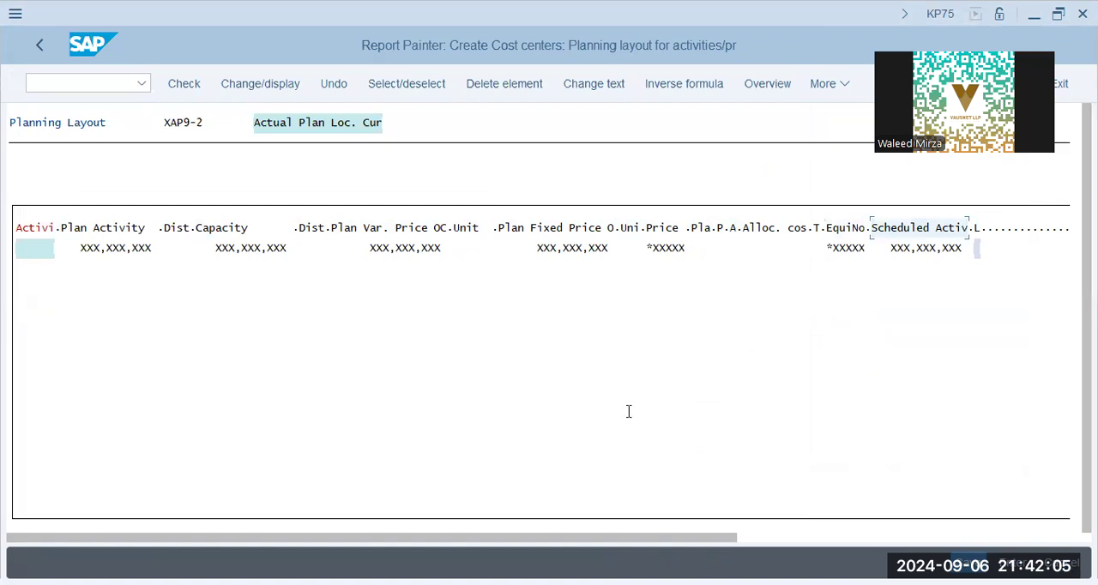
click(172, 314)
click(59, 413)
click(682, 226)
click(768, 226)
click(906, 227)
click(978, 227)
click(128, 234)
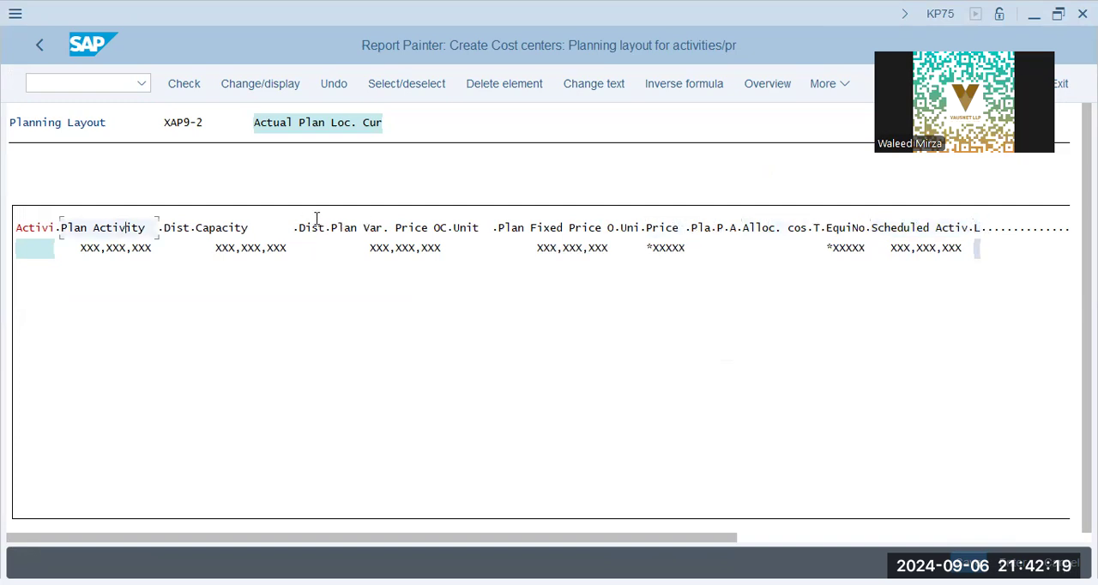
click(257, 235)
click(314, 229)
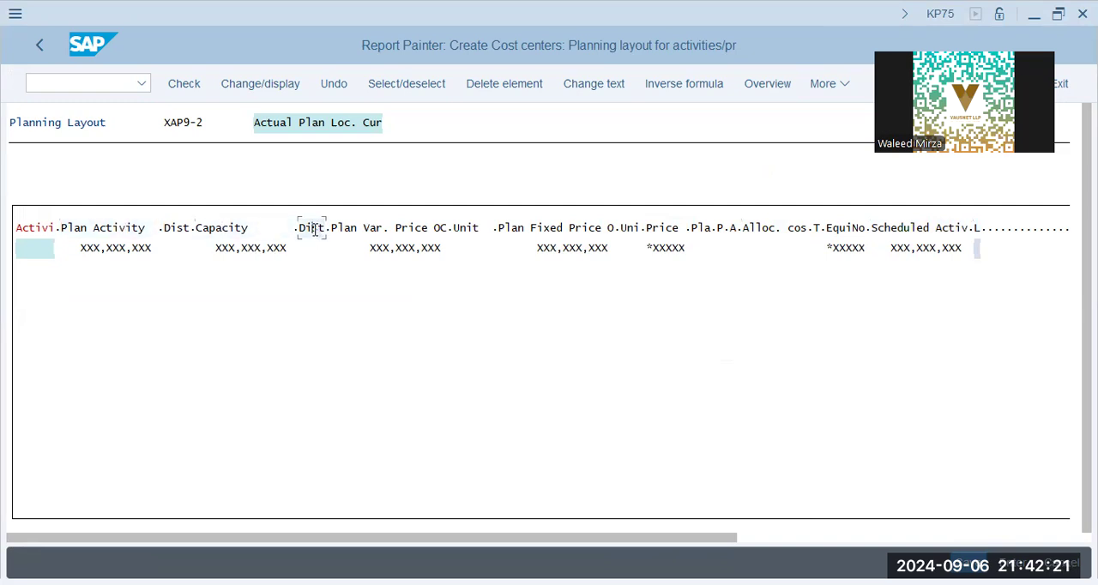
click(347, 230)
click(448, 230)
click(606, 232)
click(631, 227)
click(658, 228)
click(711, 230)
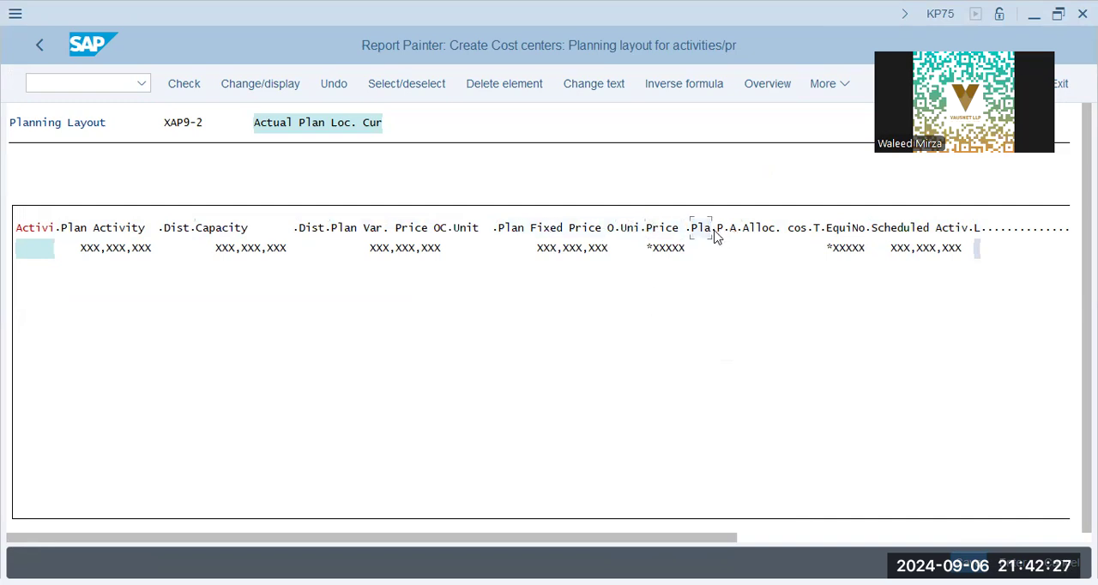
Step: Examine the attribute or key figure definitions of the columns following Price, cancelling each without changes
double_click(700, 228)
key(Escape)
double_click(726, 228)
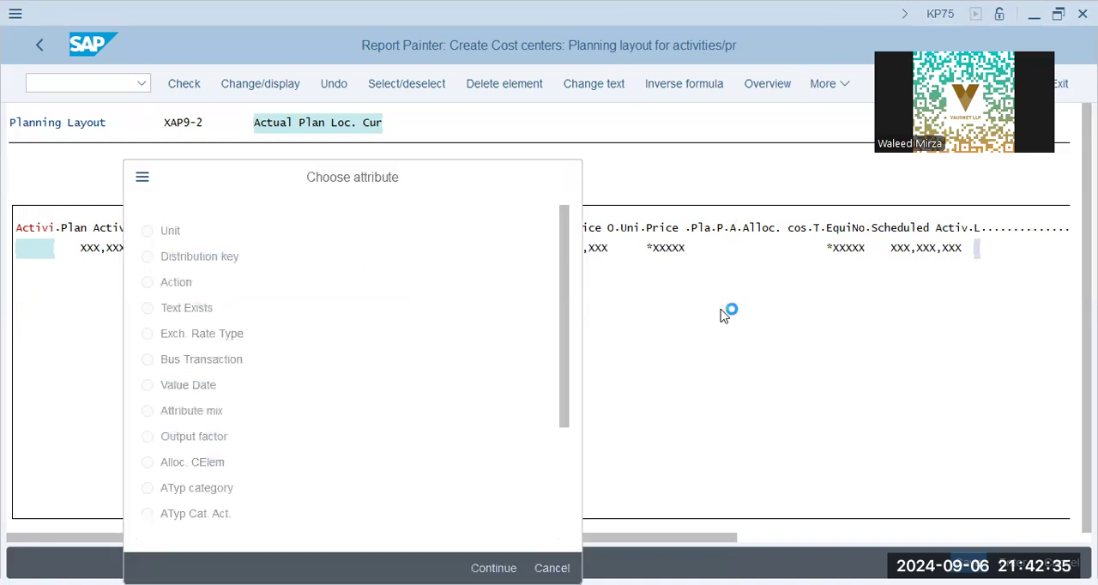
double_click(769, 228)
key(Escape)
click(839, 229)
click(793, 233)
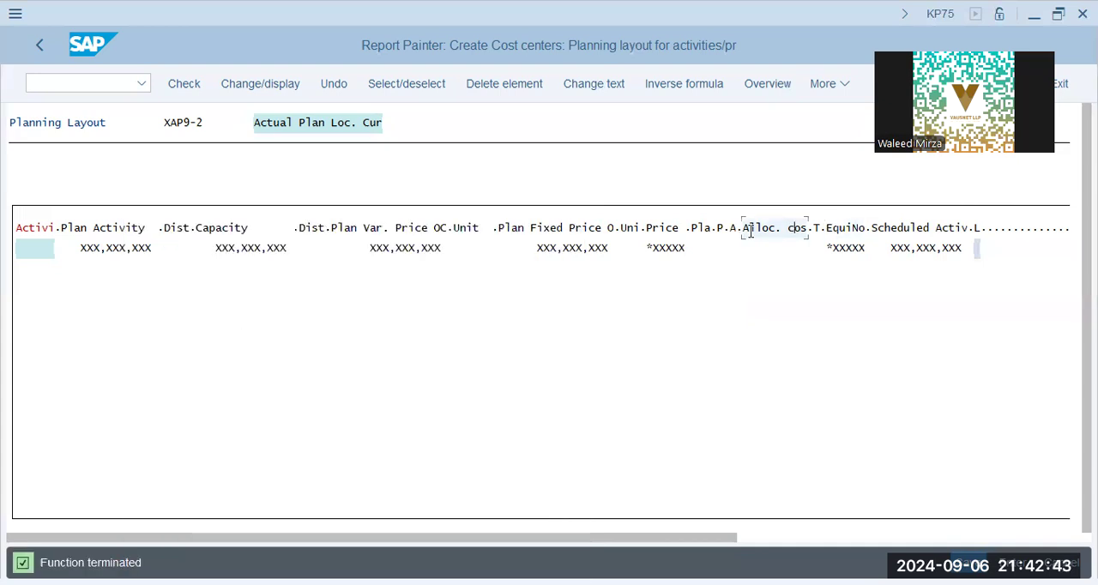
double_click(818, 228)
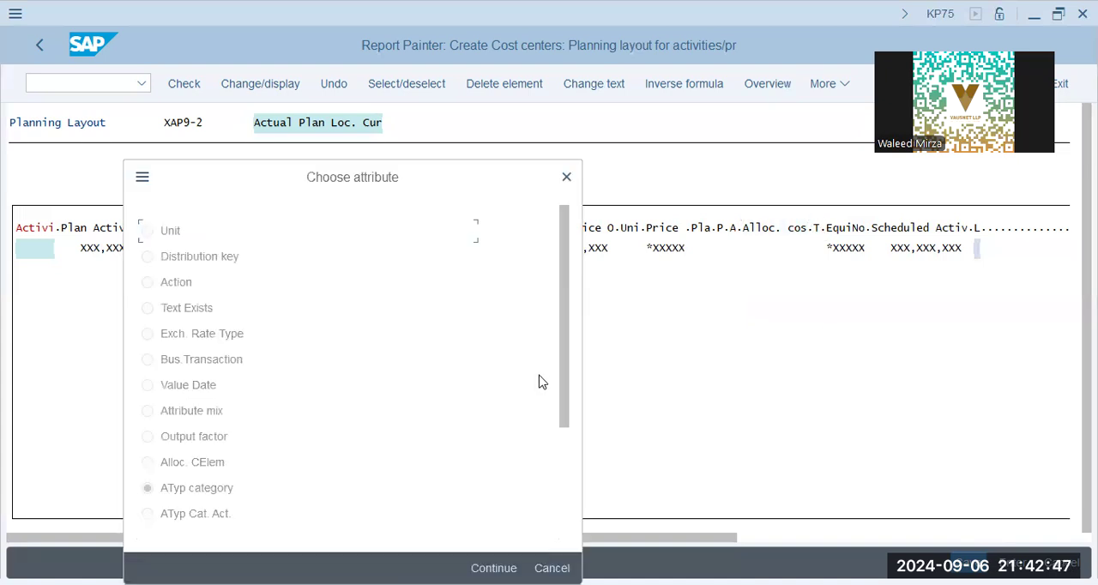
key(Escape)
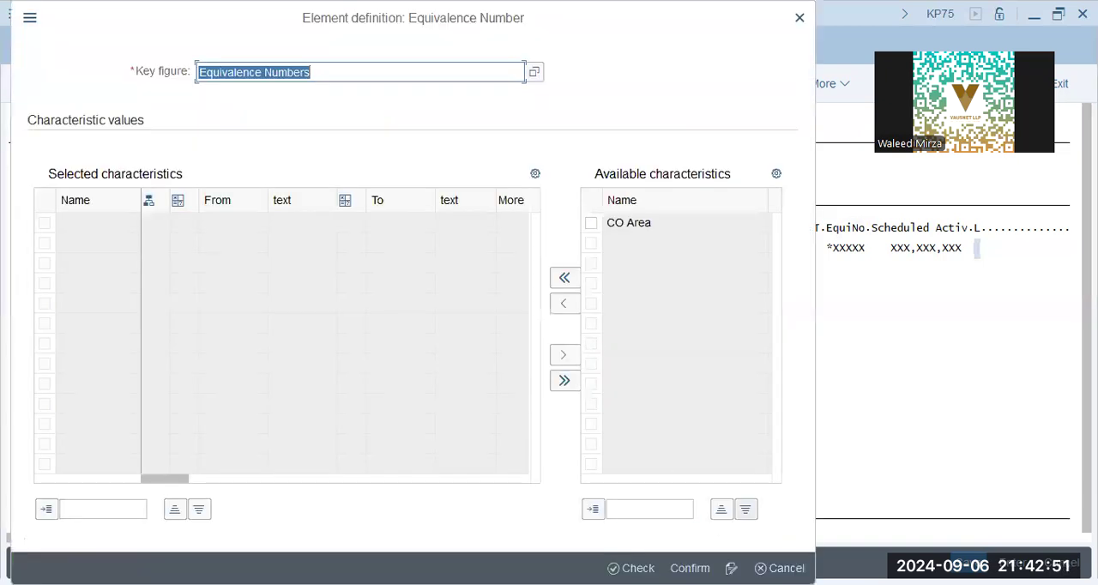
key(Escape)
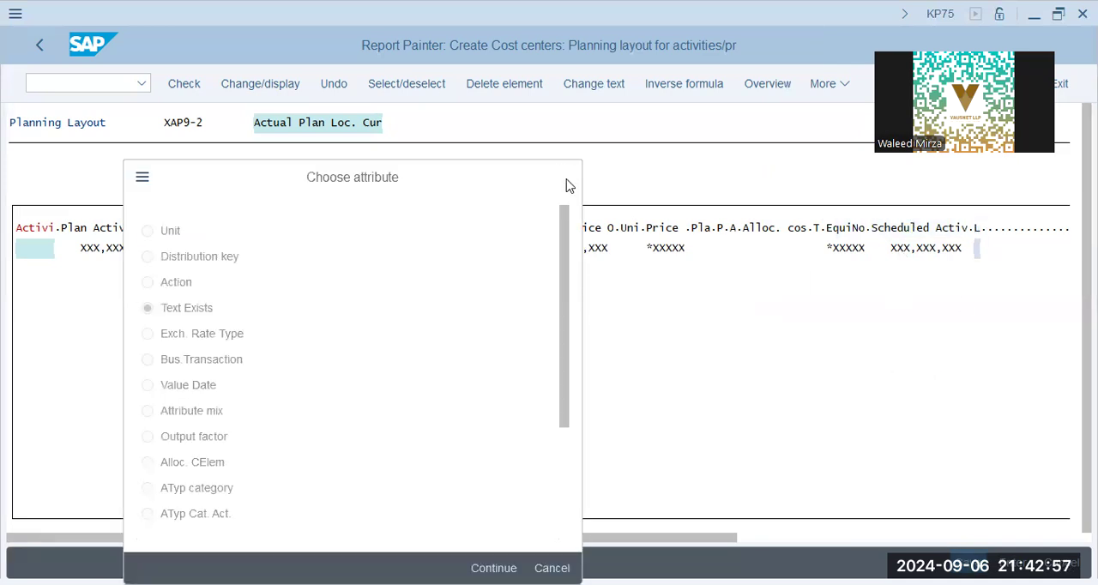
click(568, 182)
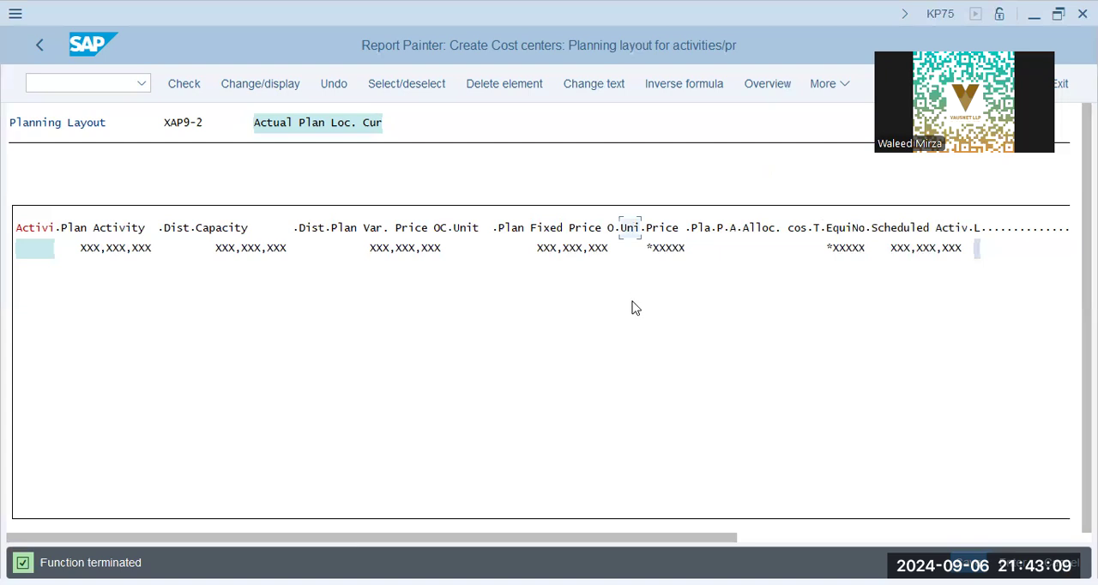
click(661, 229)
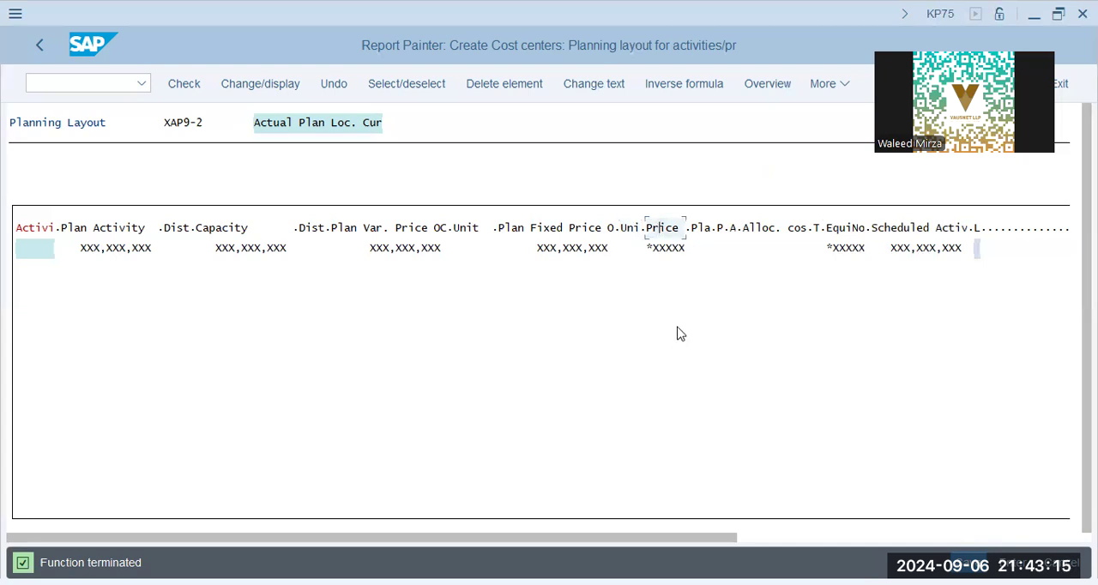
click(707, 228)
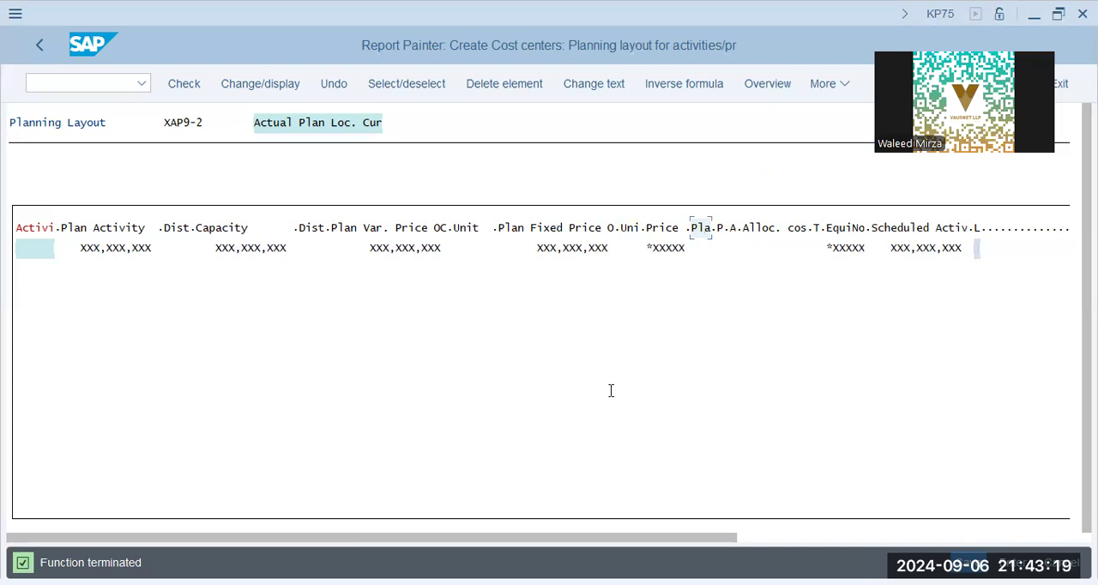
key(alt+Tab)
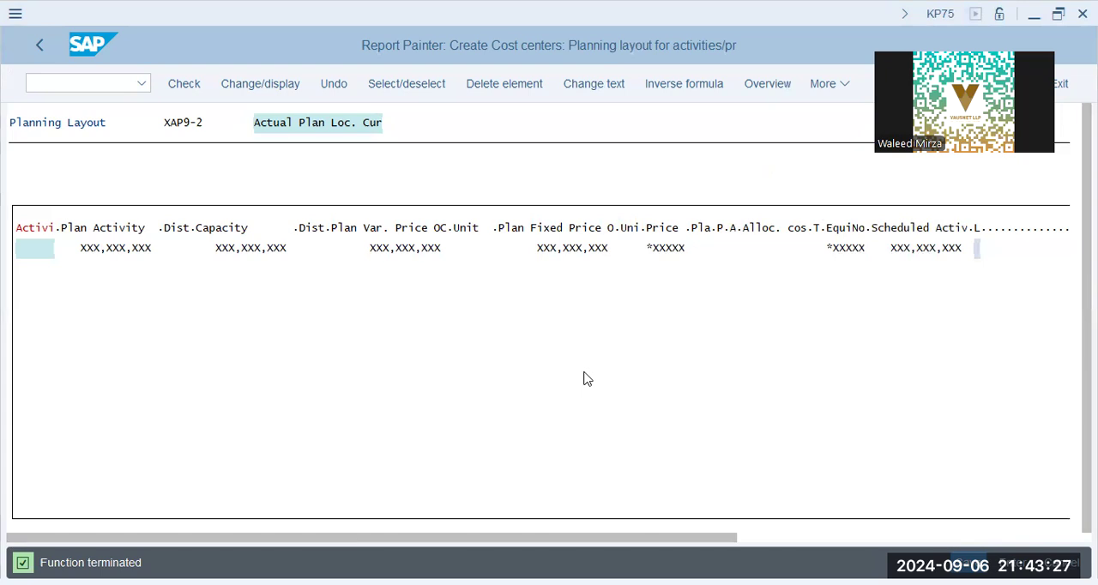
key(alt+Tab)
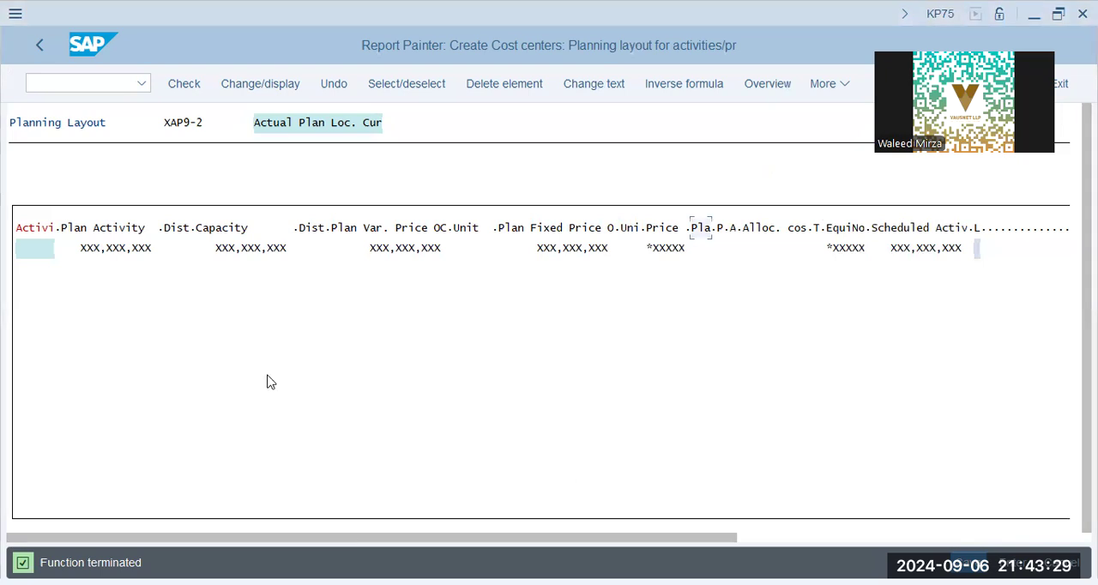
Step: Read the diagnosis and procedure in the long text of the currency indicator message, and close the help and message list
click(529, 305)
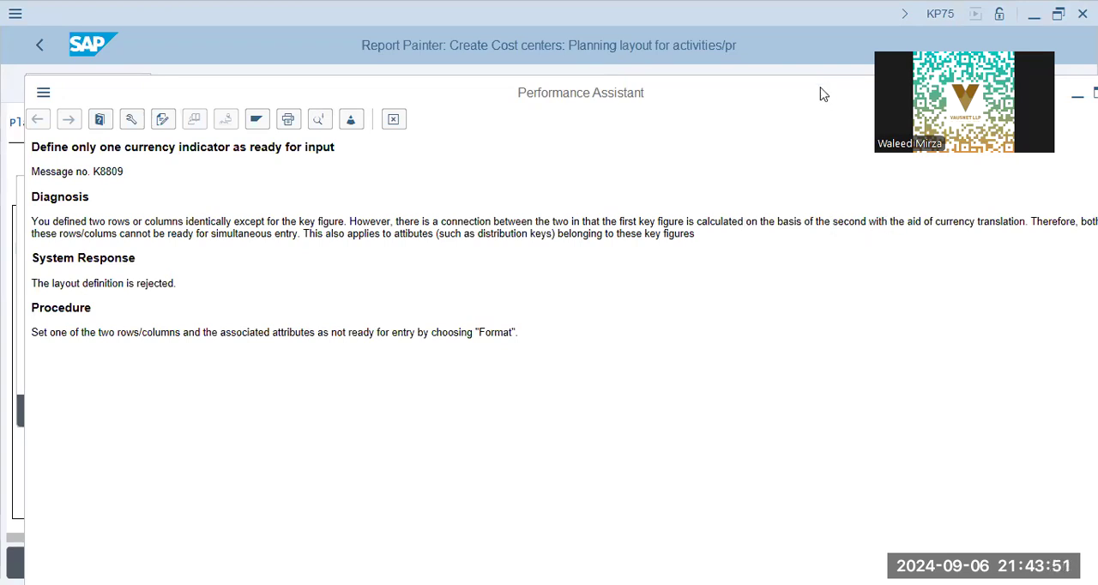
drag(819, 93, 813, 81)
drag(296, 221, 688, 223)
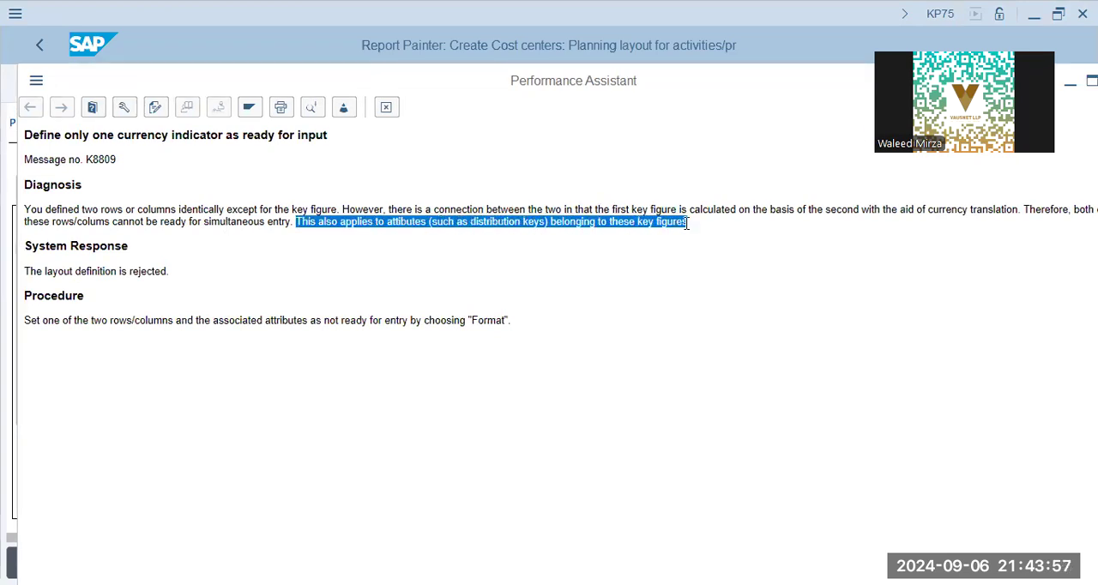
click(120, 264)
drag(107, 320, 520, 326)
click(520, 325)
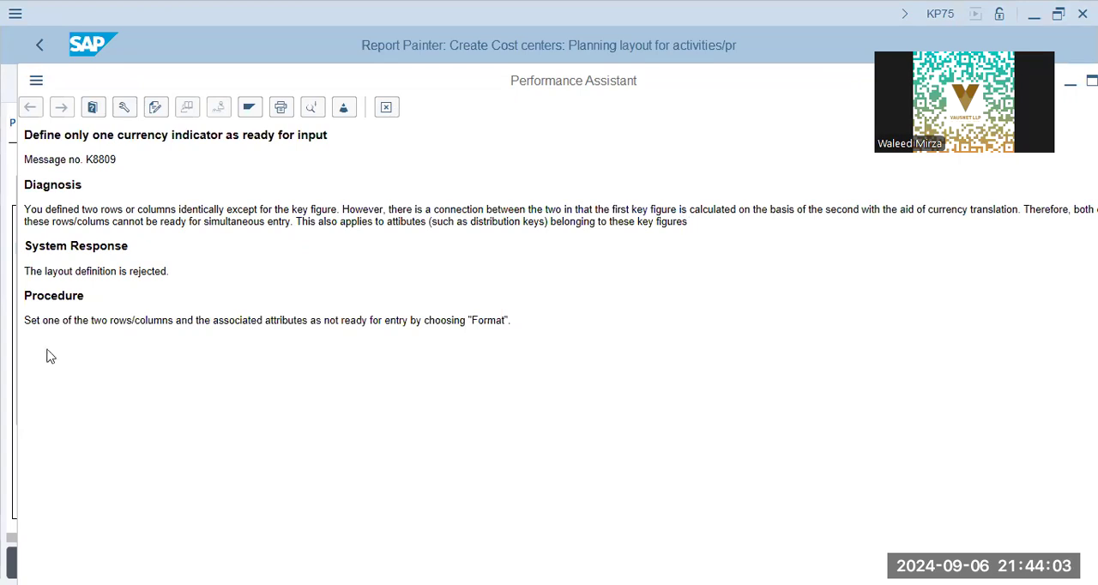
drag(63, 320, 408, 325)
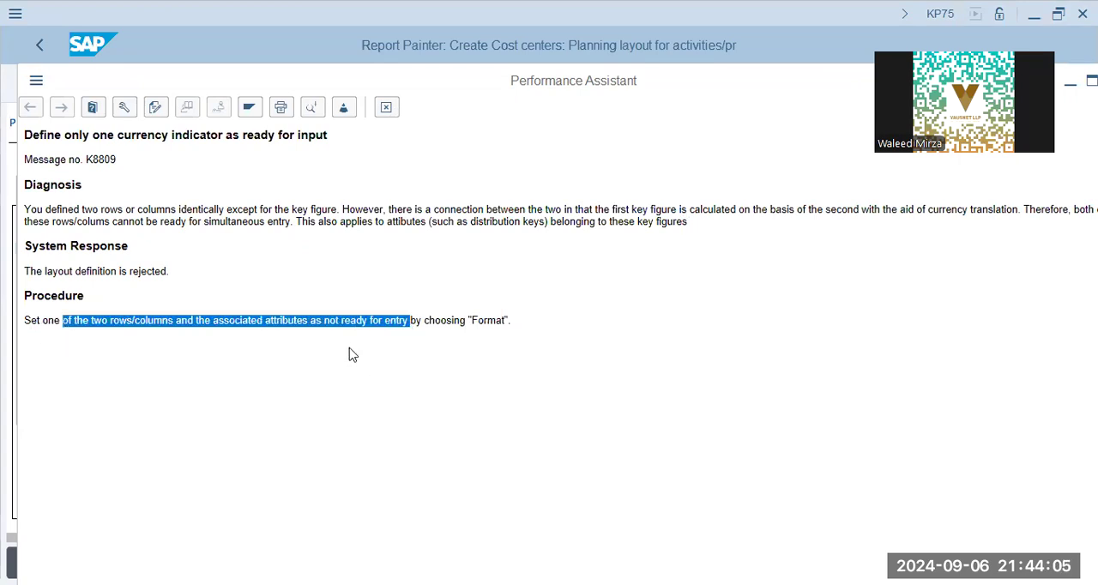
click(340, 324)
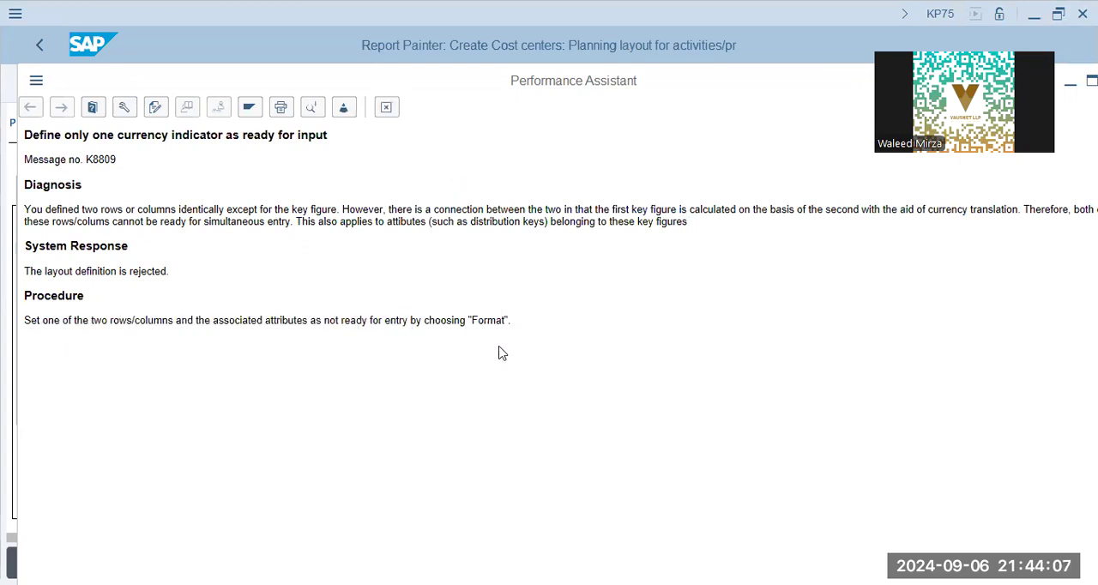
key(Escape)
click(617, 412)
Step: Set the Plan Var. Price OC column as not ready for input and close the message list
click(426, 228)
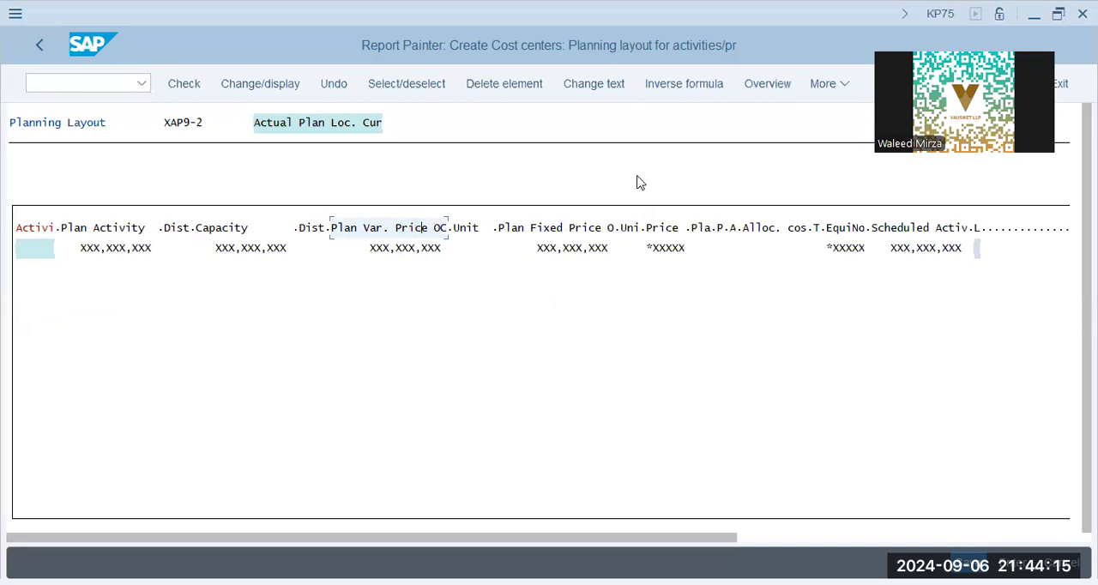
click(822, 90)
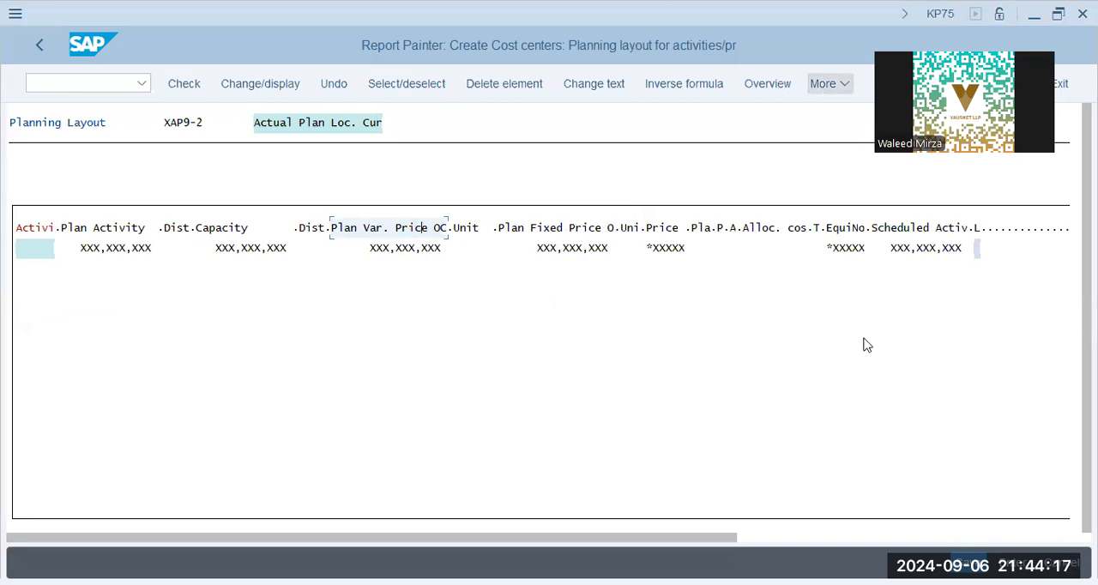
mouse_move(864, 339)
click(753, 351)
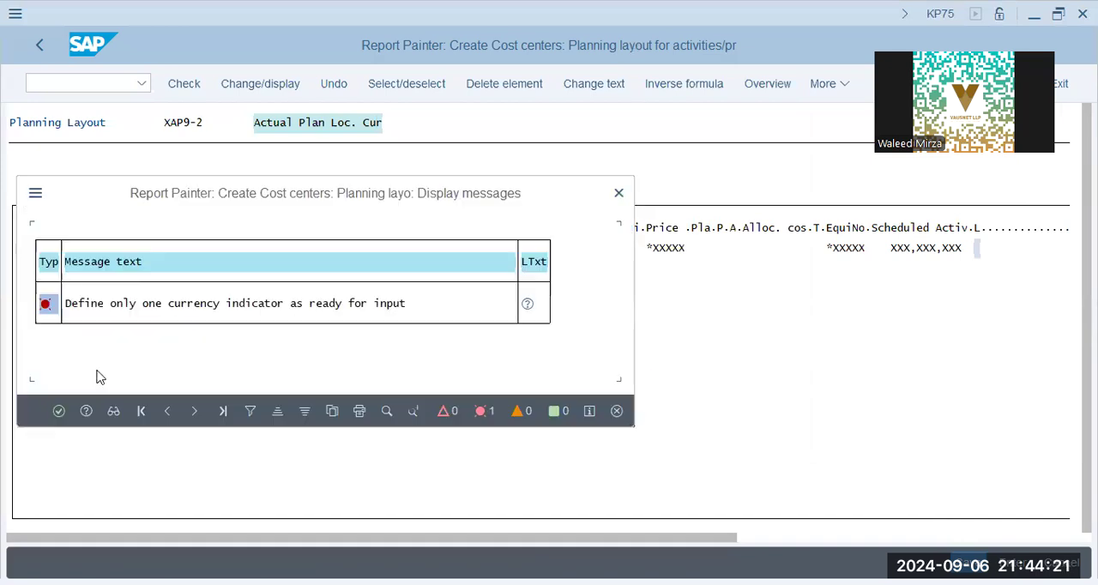
click(59, 411)
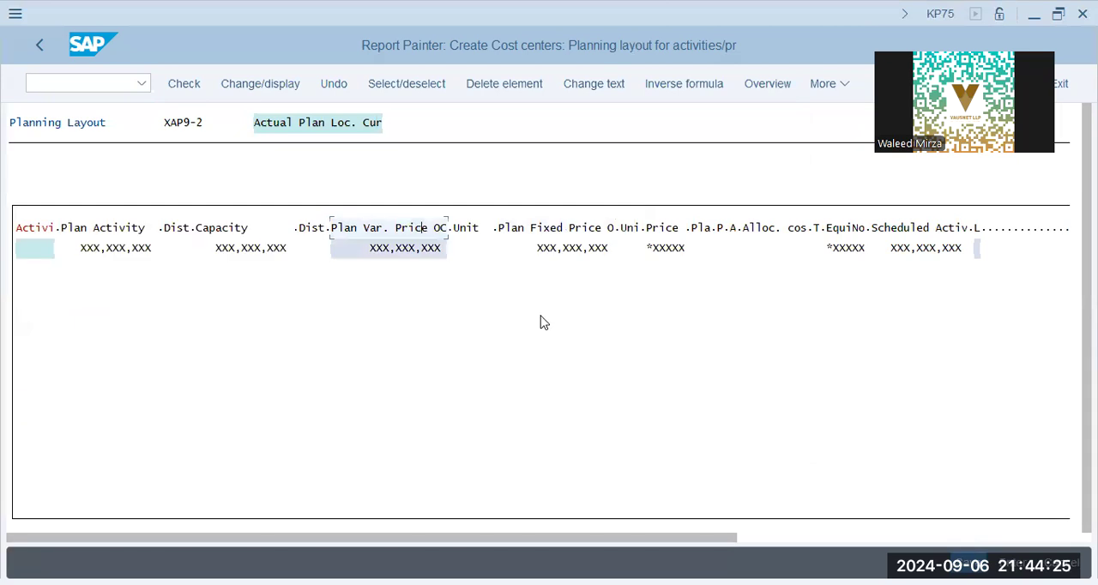
Step: Review the columns again from the first Dist. column through the Price column
click(167, 227)
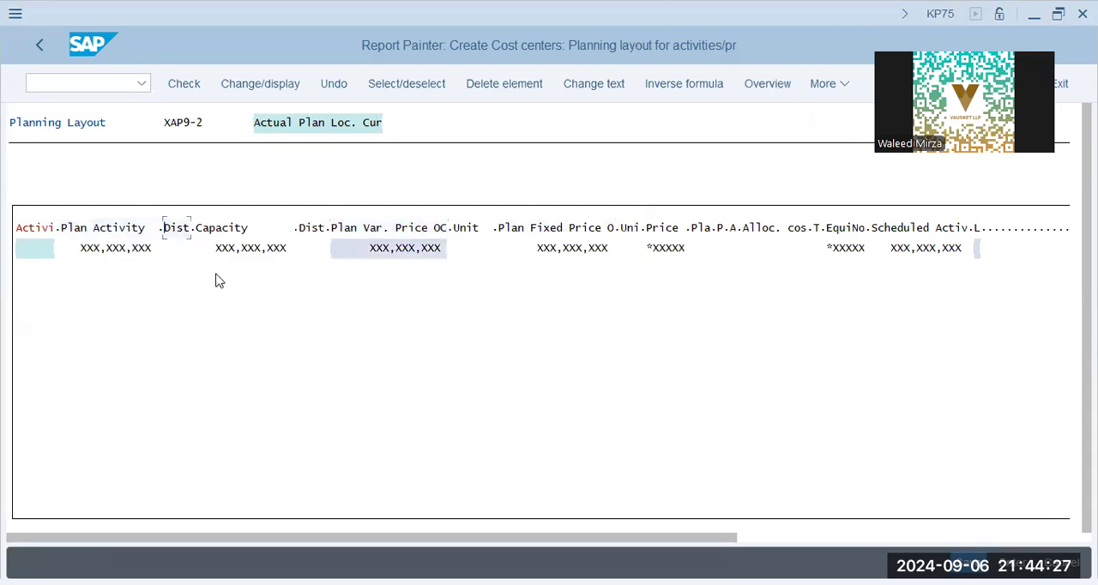
click(223, 228)
click(317, 228)
click(340, 228)
click(471, 229)
click(533, 230)
click(629, 228)
click(661, 228)
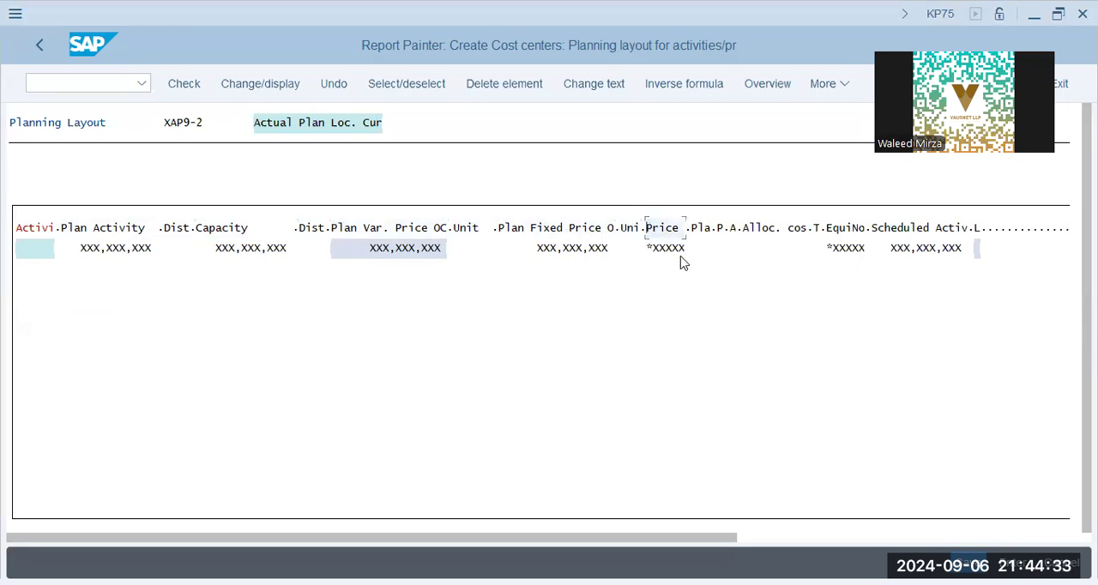
click(656, 251)
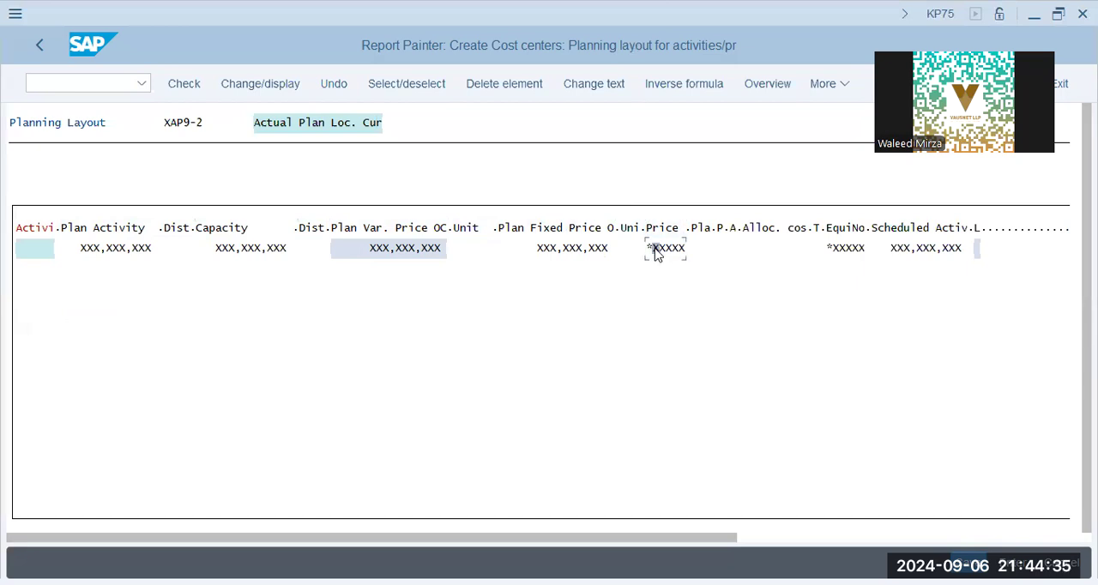
click(669, 228)
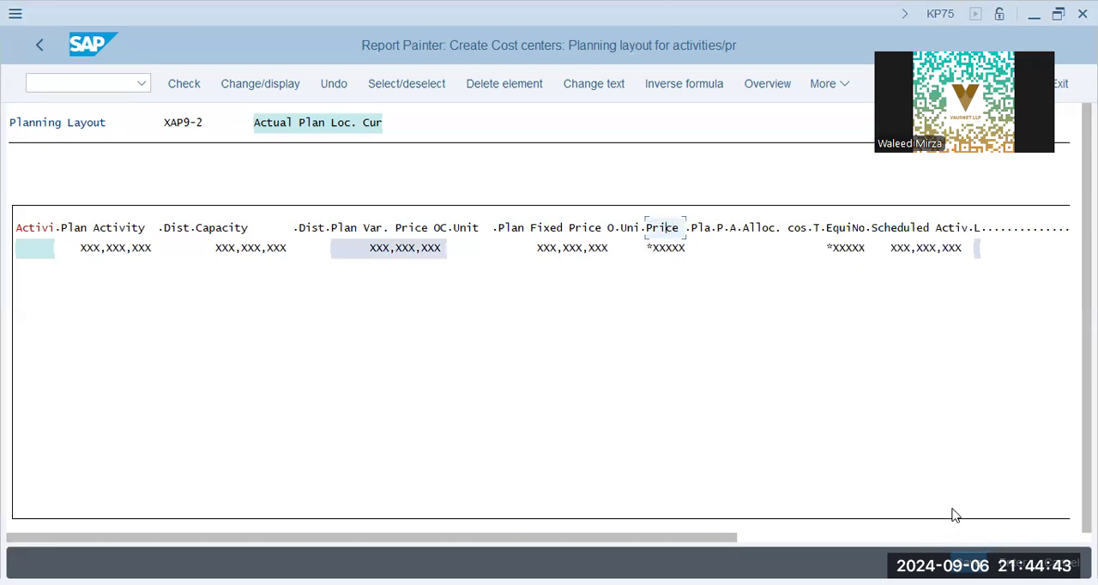
Step: Delete the Price unit column following the Plan Fixed Price unit column and save planning layout XAP9-2
click(841, 91)
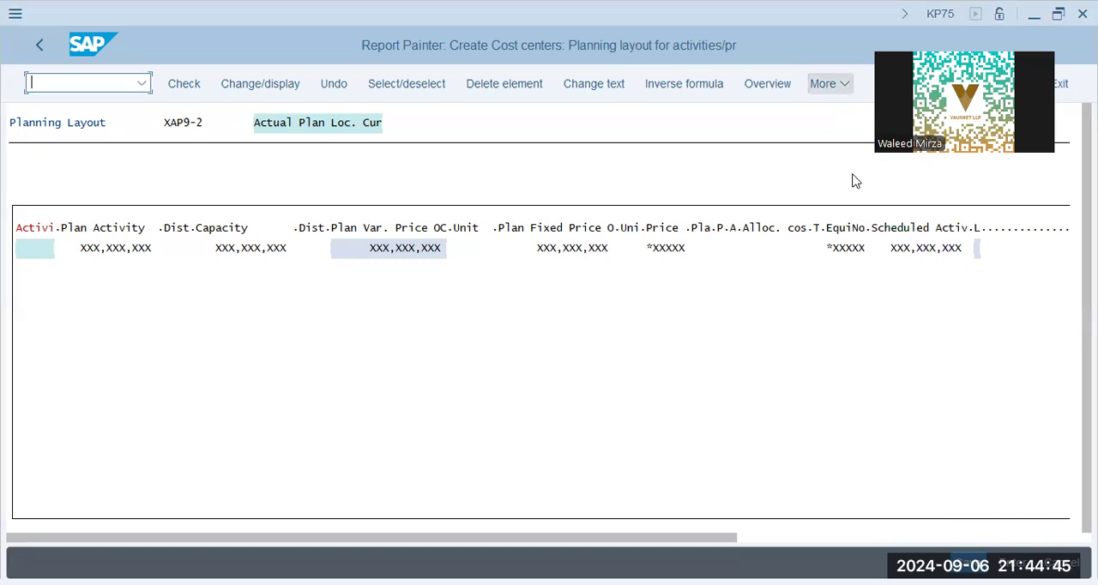
mouse_move(866, 349)
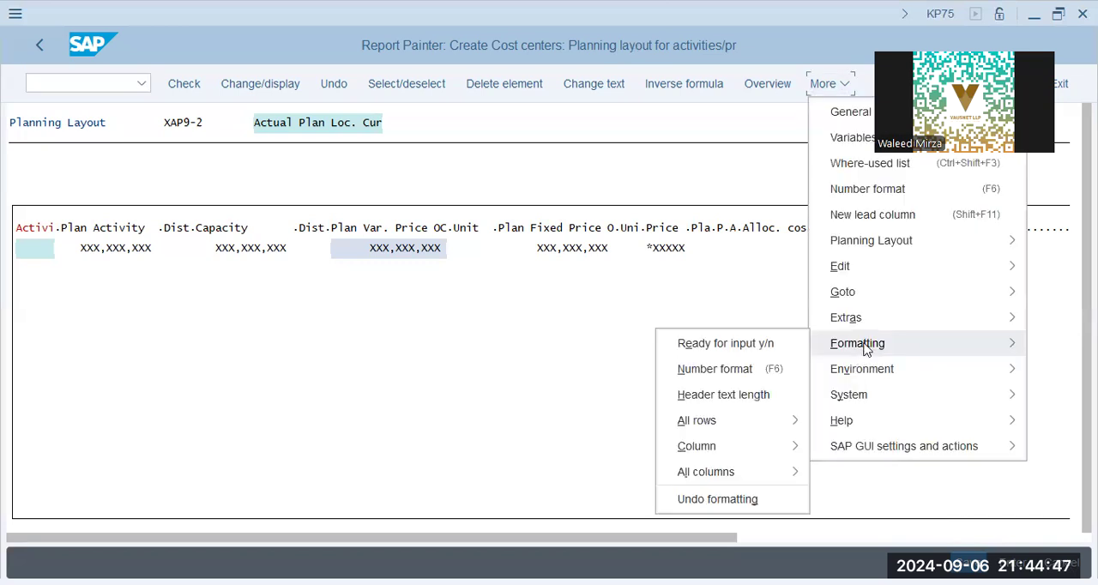
click(585, 234)
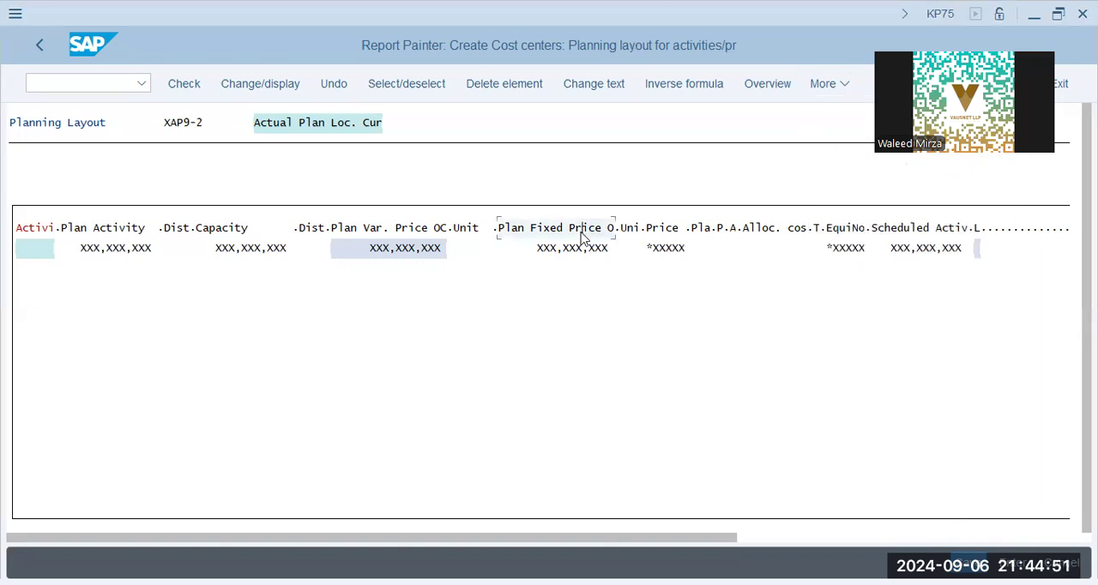
click(653, 228)
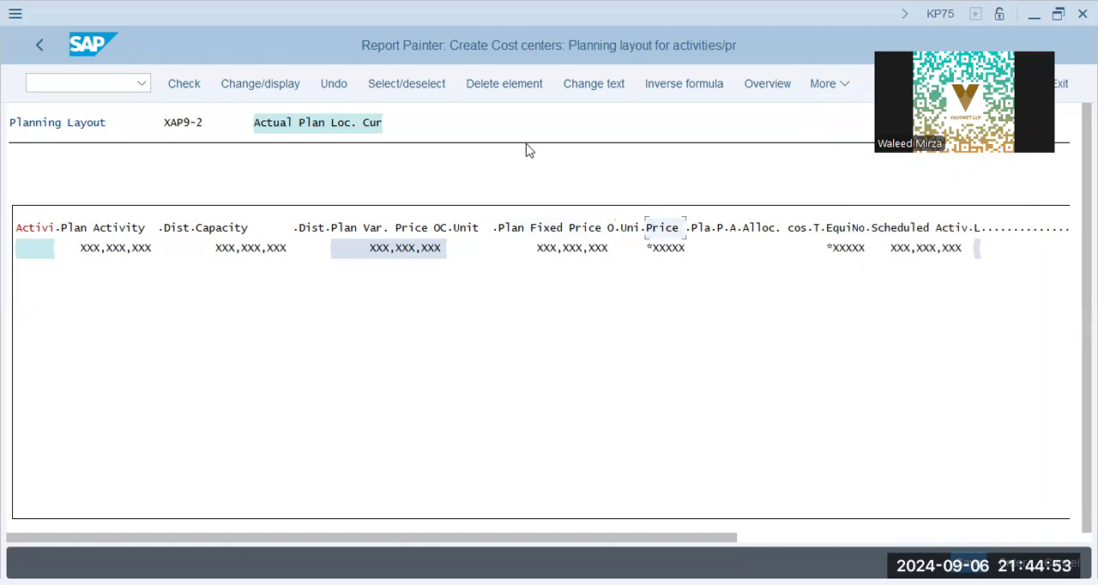
click(504, 83)
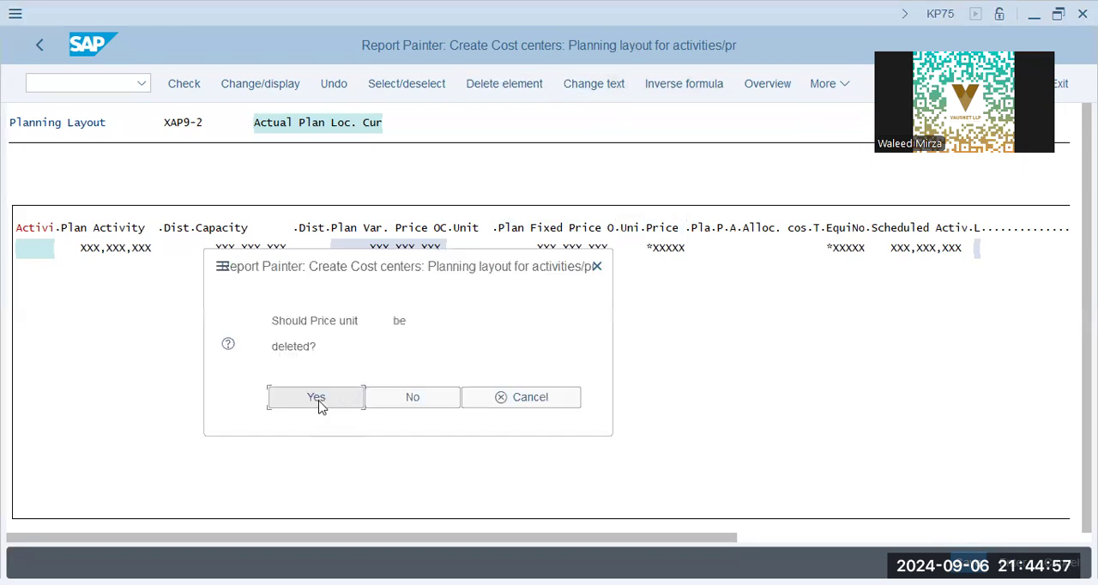
key(Return)
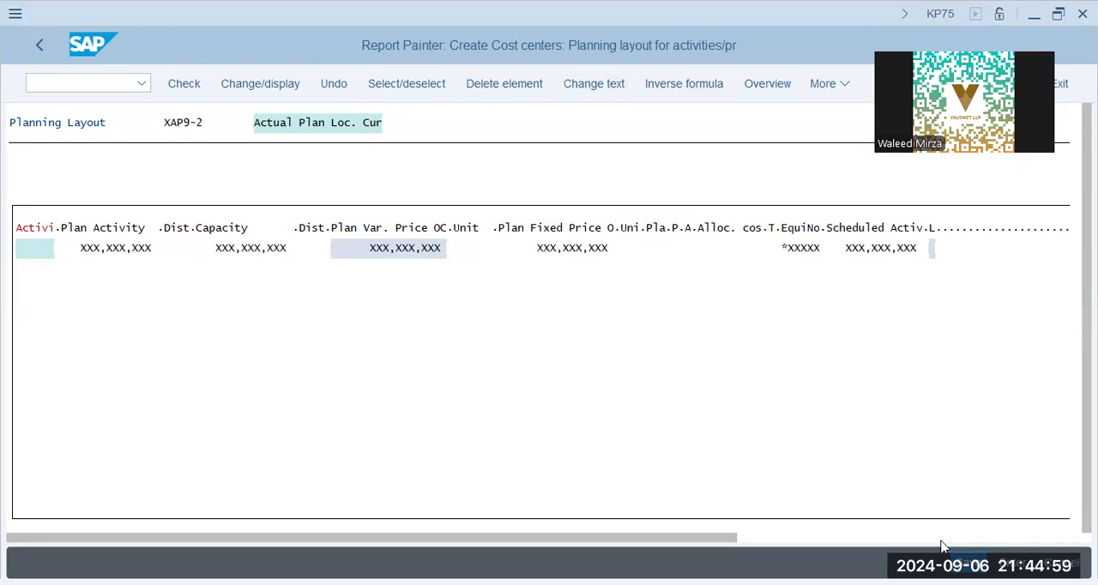
key(ctrl+s)
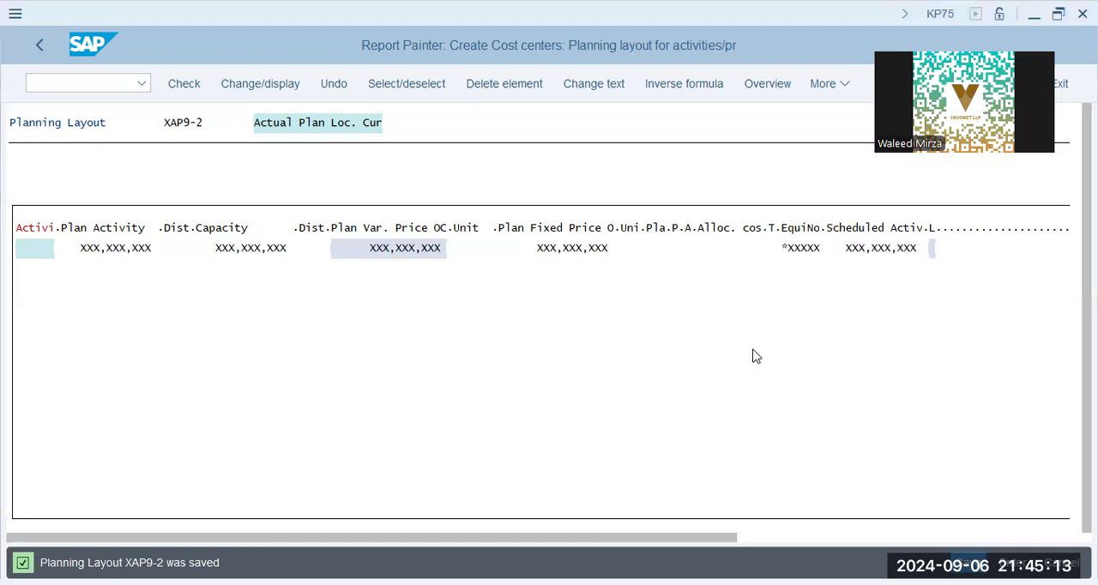
Step: Leave the activity type planning layouts and open the Define User-Defined Planner Profiles activity under Manual Planning
click(39, 44)
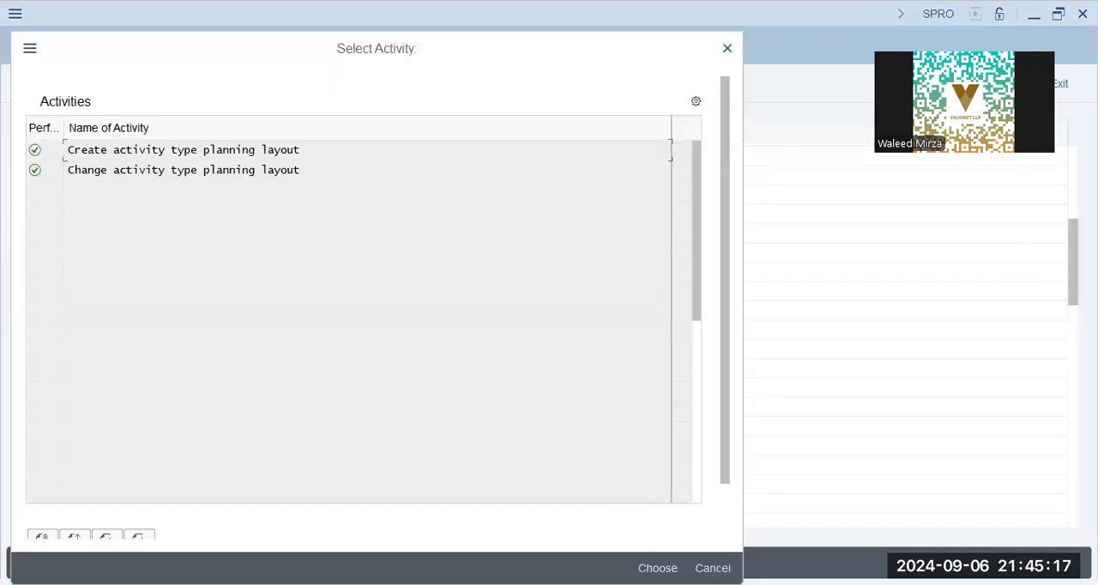
key(Escape)
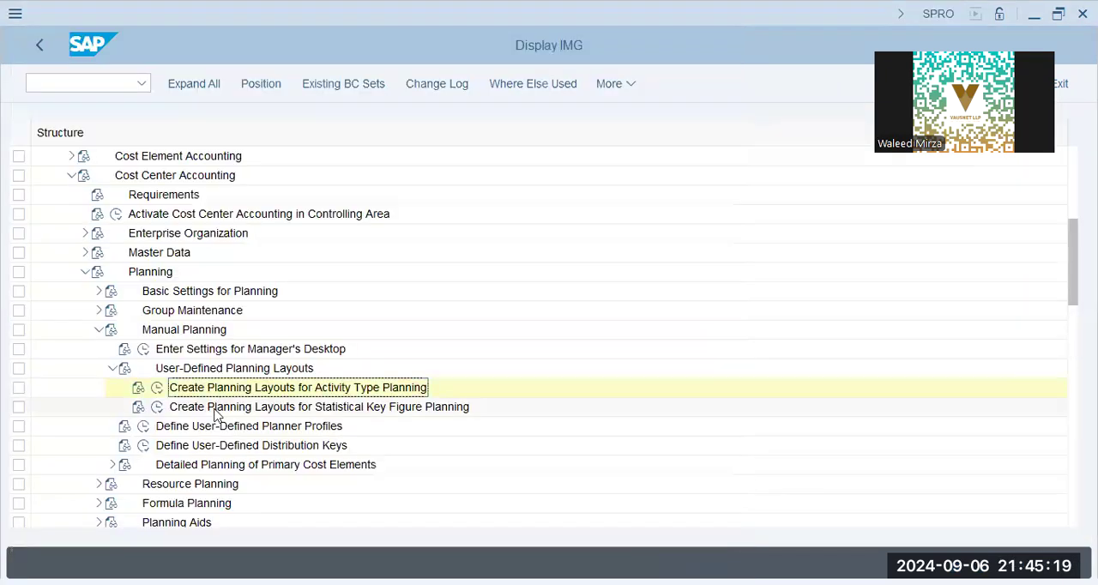
click(215, 410)
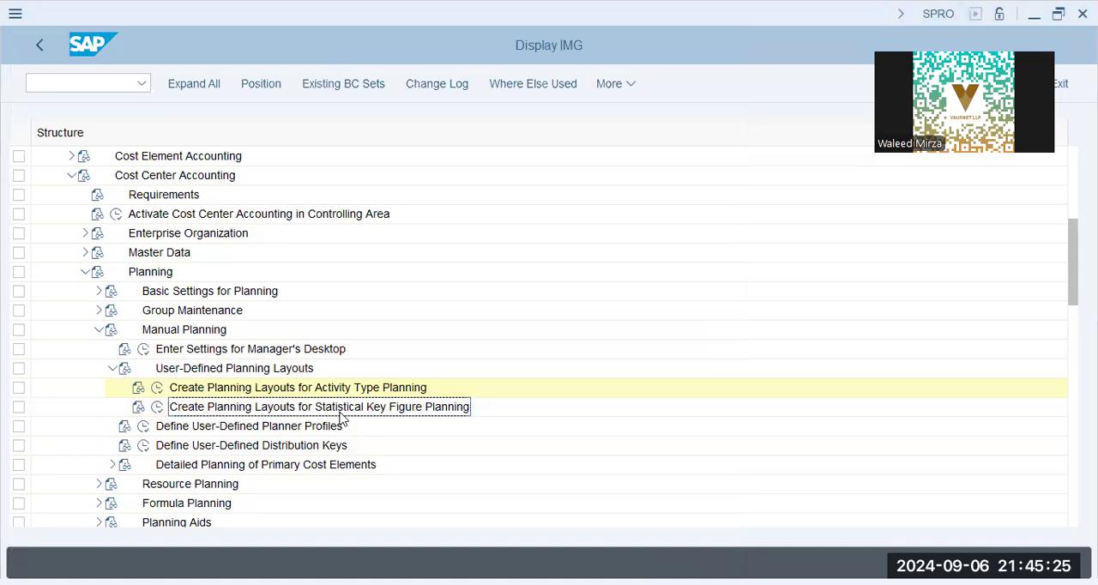
click(263, 387)
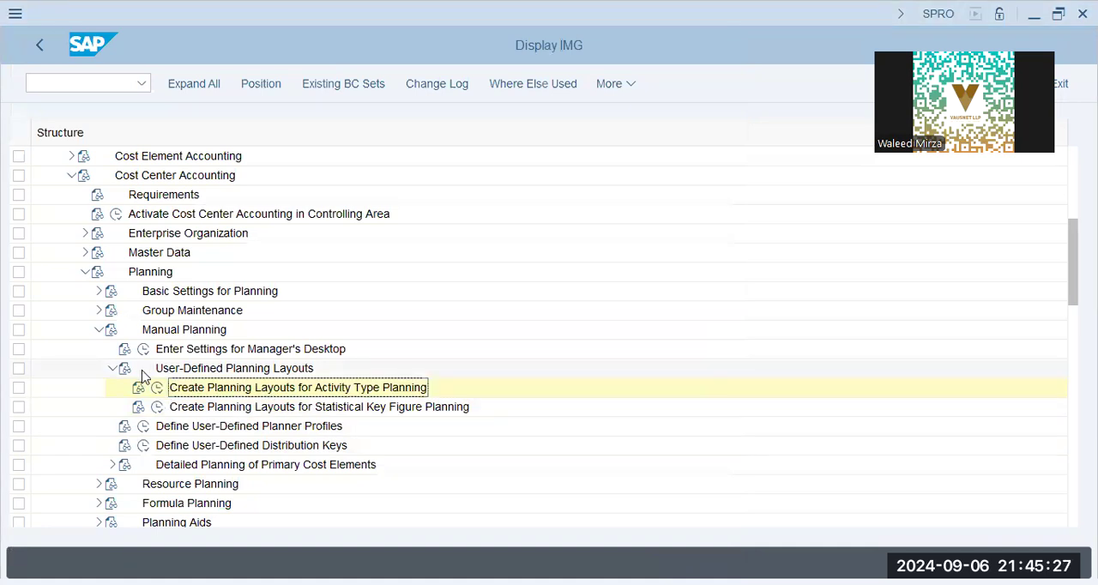
click(115, 369)
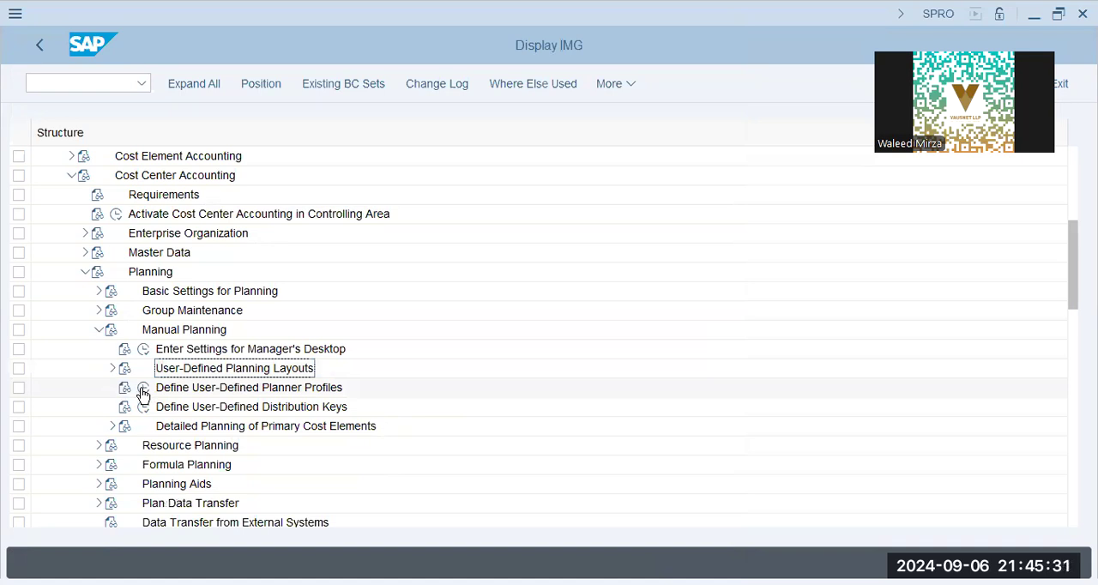
click(142, 388)
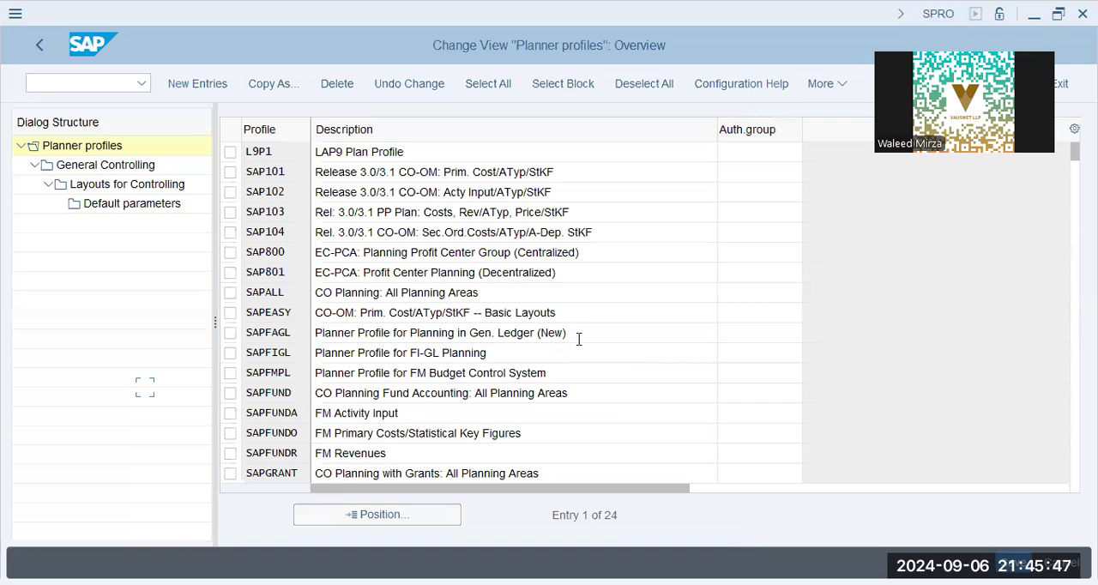
Step: Locate planner profile XAP9-1 by positioning on xap and open its General Controlling planning areas
click(432, 257)
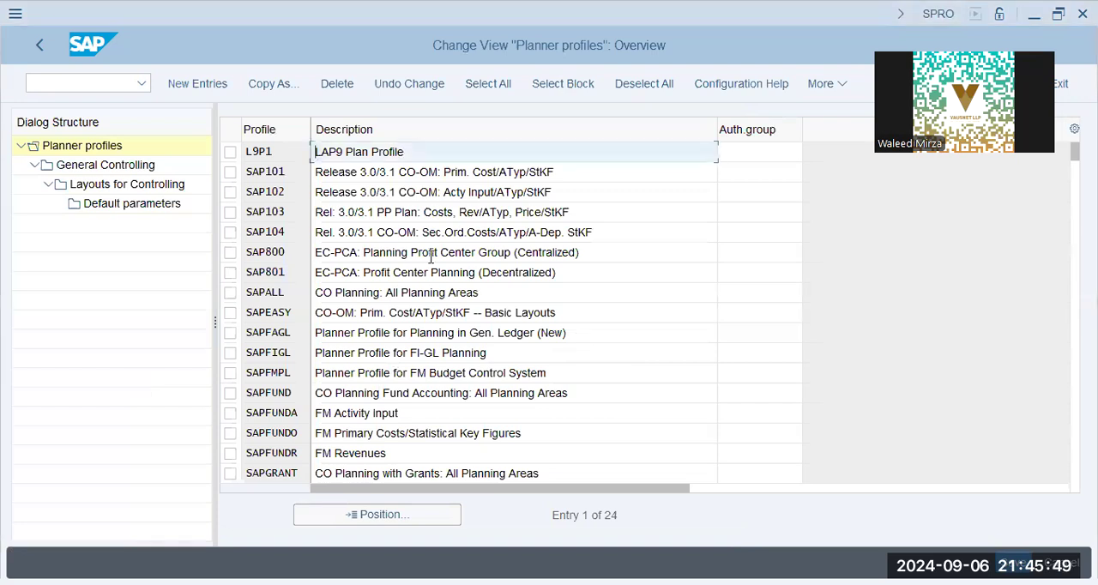
click(393, 518)
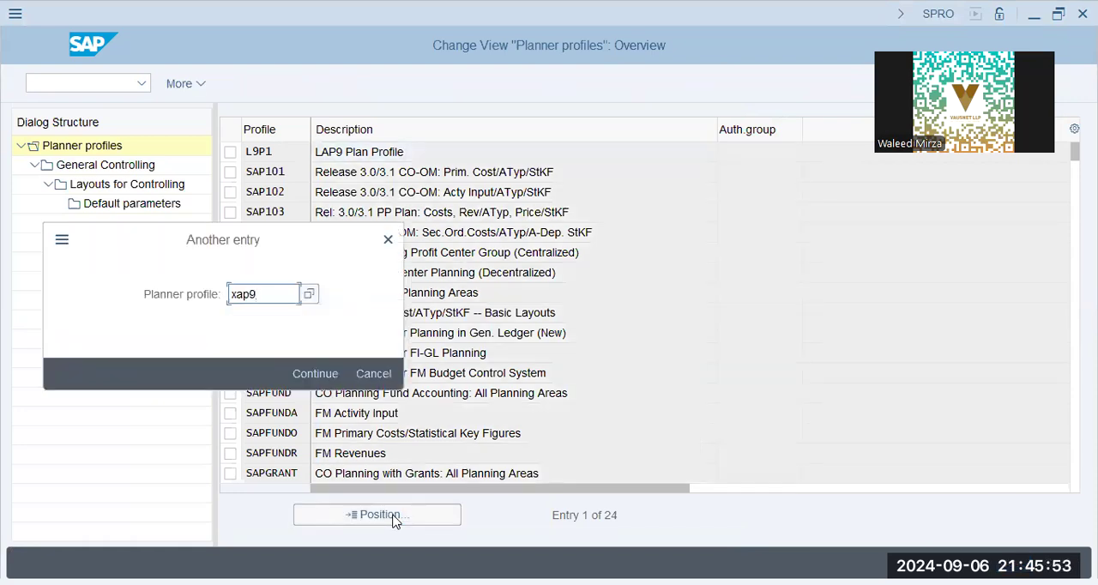
key(BackSpace)
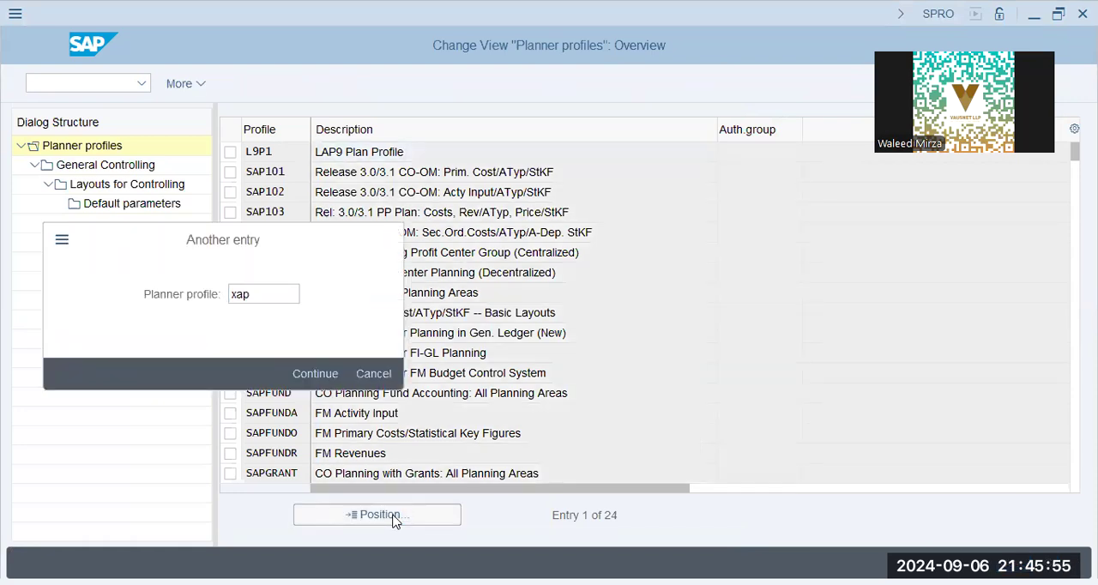
key(Return)
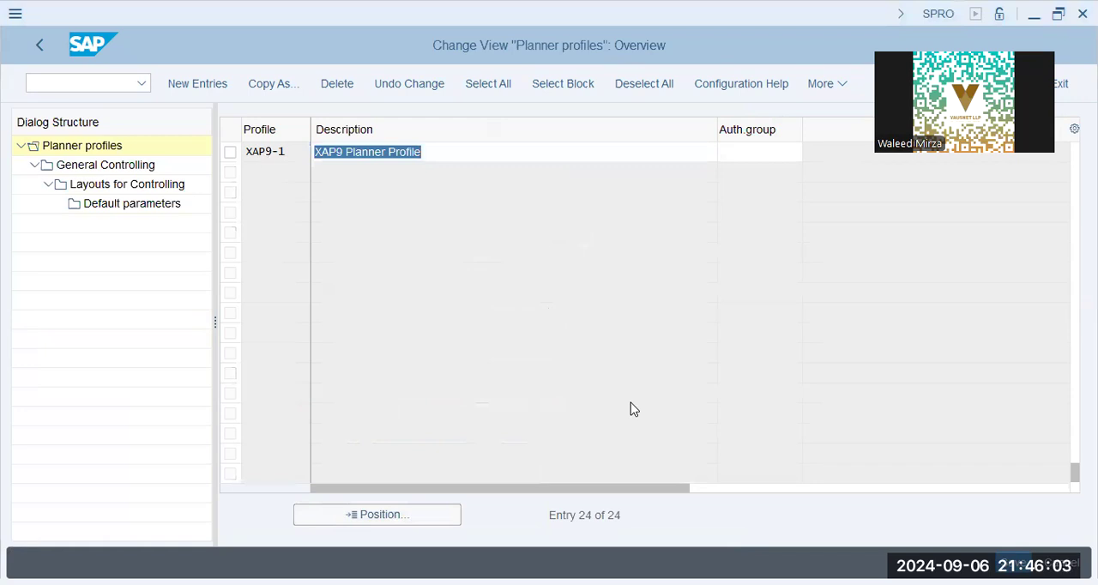
click(230, 152)
double_click(103, 165)
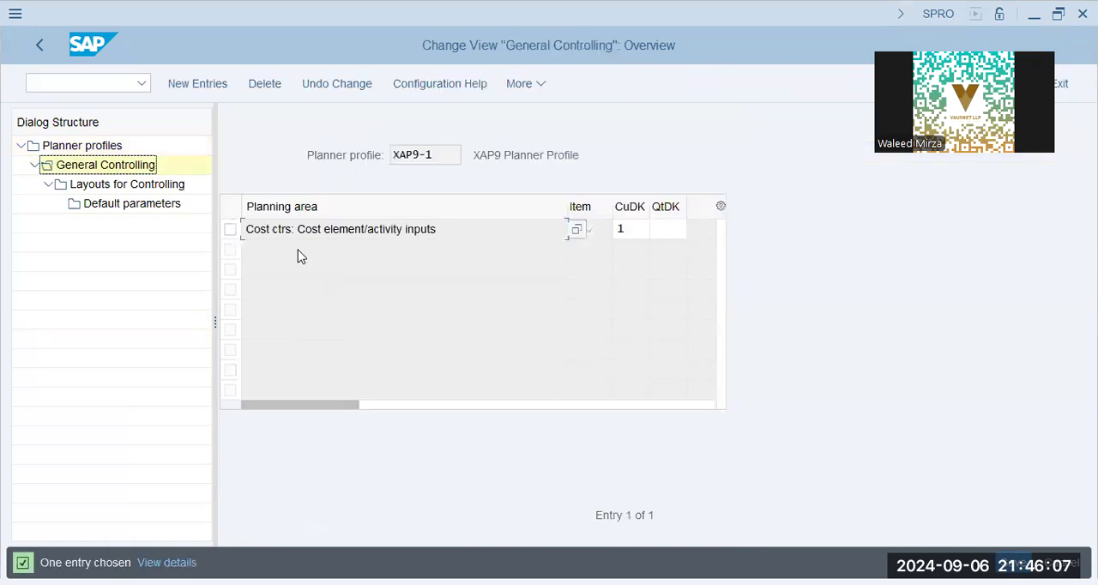
Step: Set the currency and quantity distribution keys of the Cost element/activity inputs area to 1, and check the available quantity keys
click(318, 230)
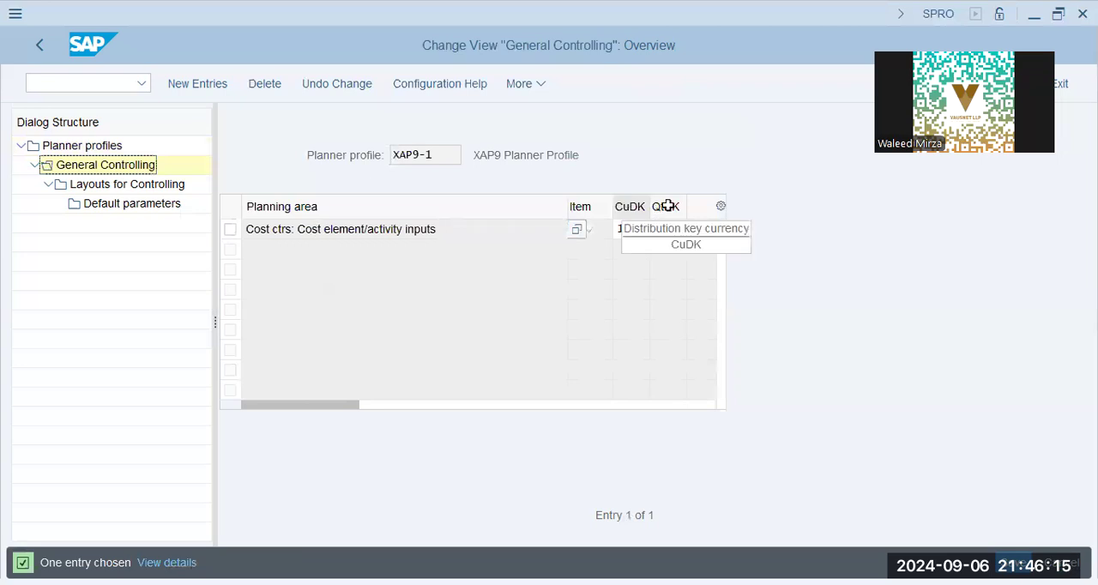
click(676, 230)
click(625, 231)
click(659, 230)
text(1)
key(Return)
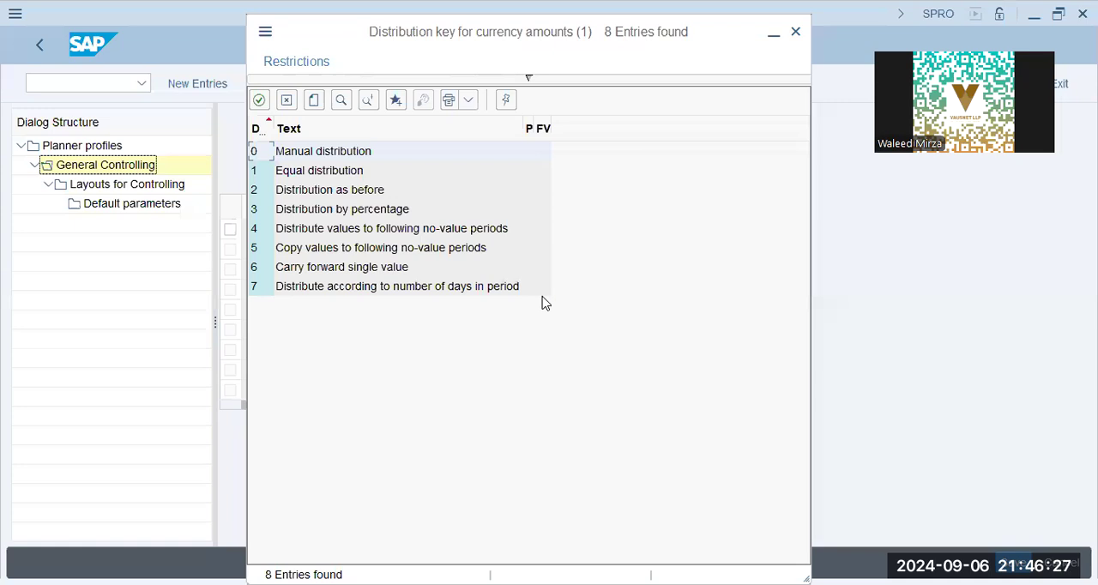
click(328, 172)
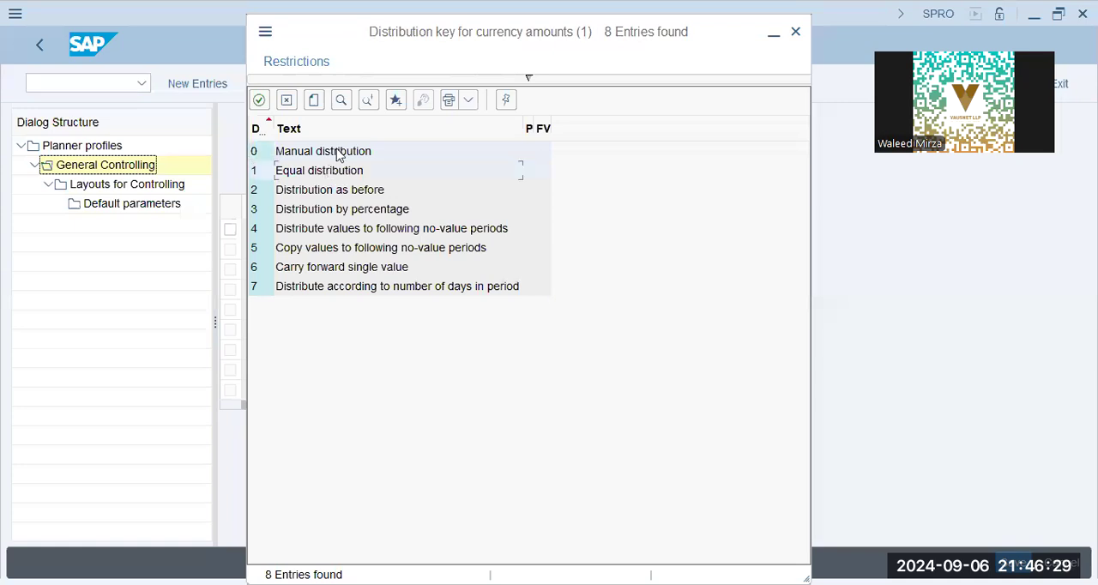
double_click(334, 174)
click(666, 231)
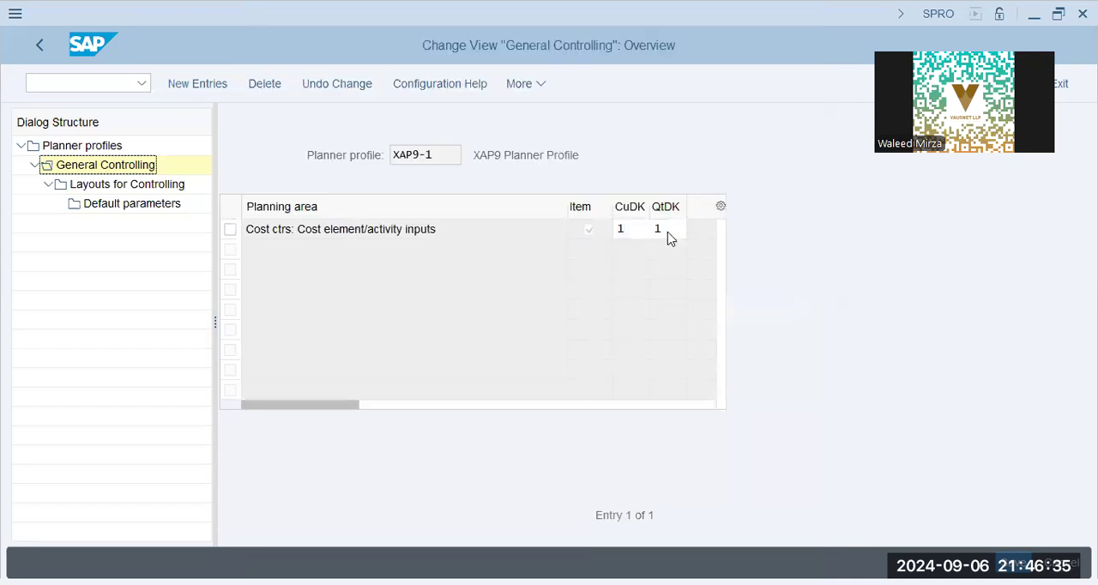
click(668, 233)
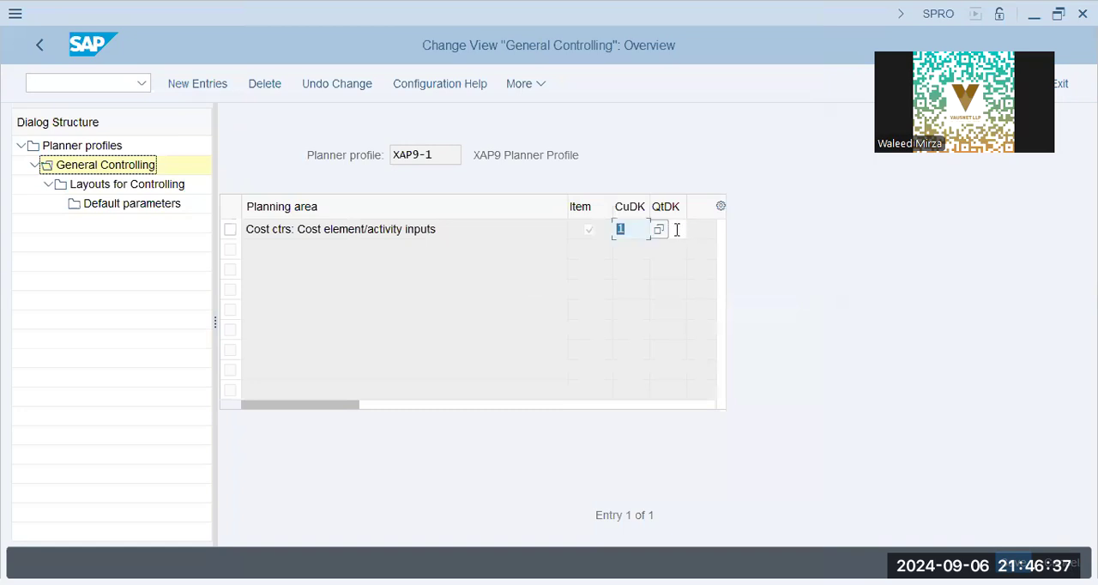
click(696, 230)
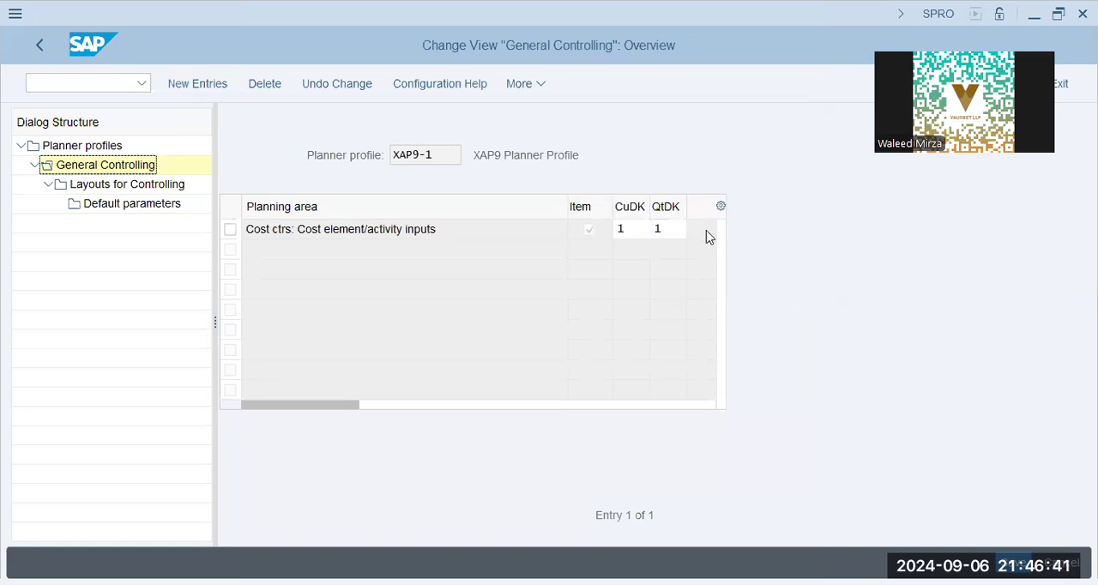
key(F4)
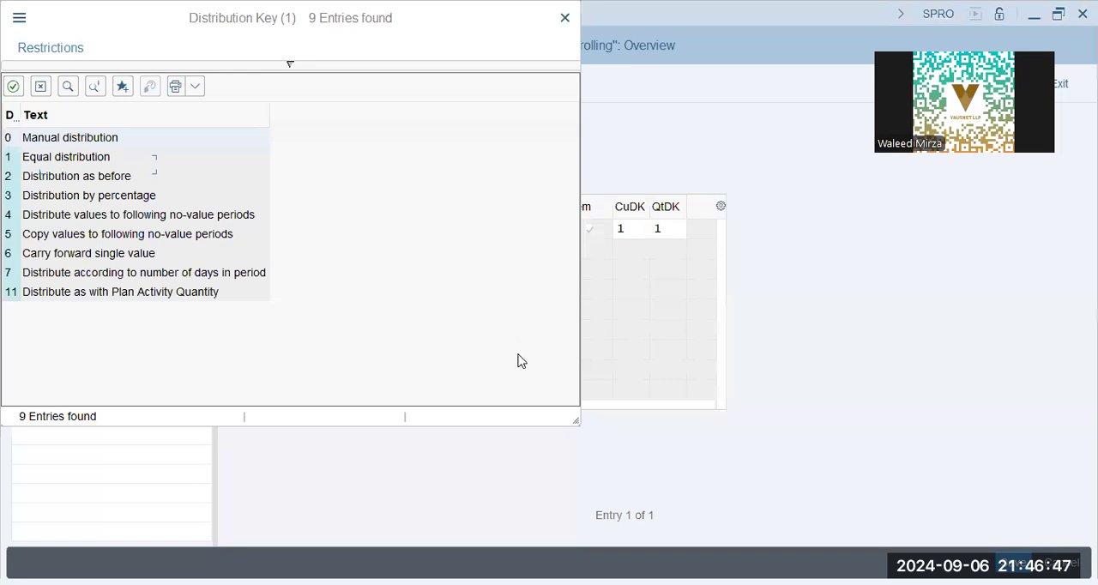
key(Escape)
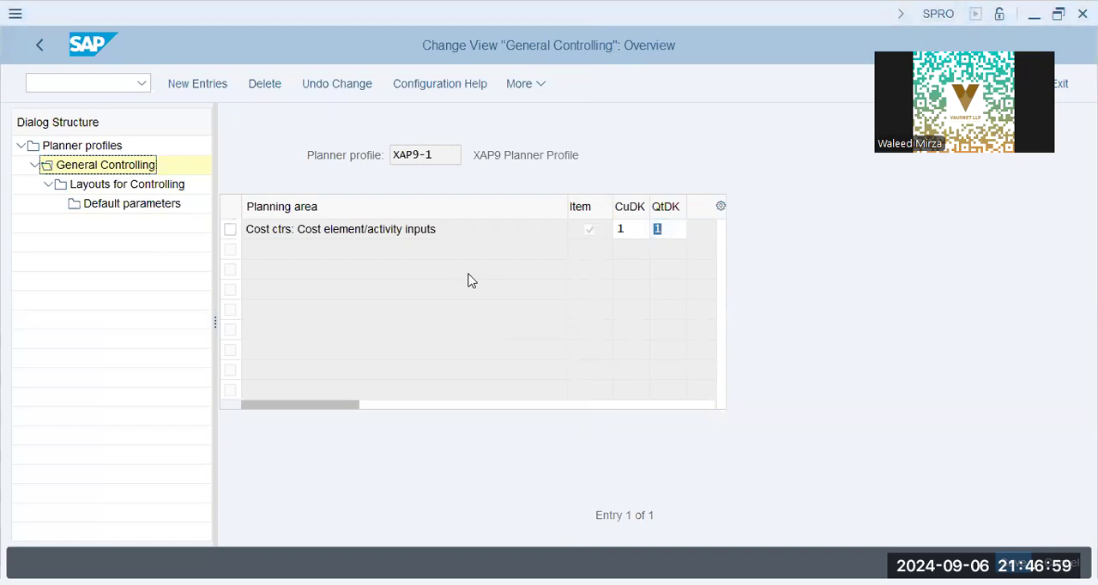
Step: Open Layouts for Controlling for the Cost element/activity inputs planning area and start new entries
click(230, 230)
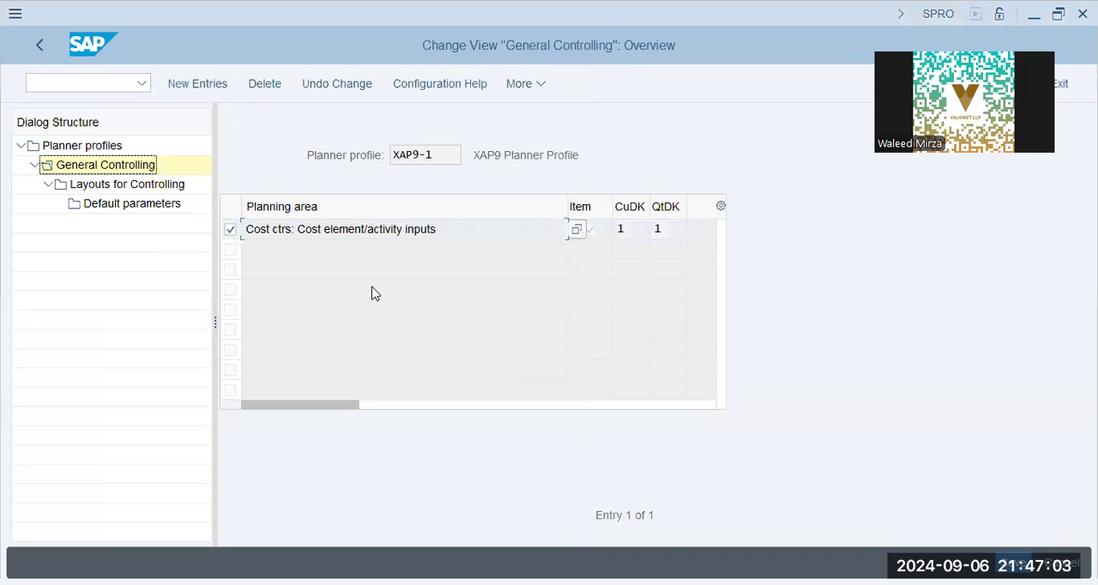
double_click(127, 185)
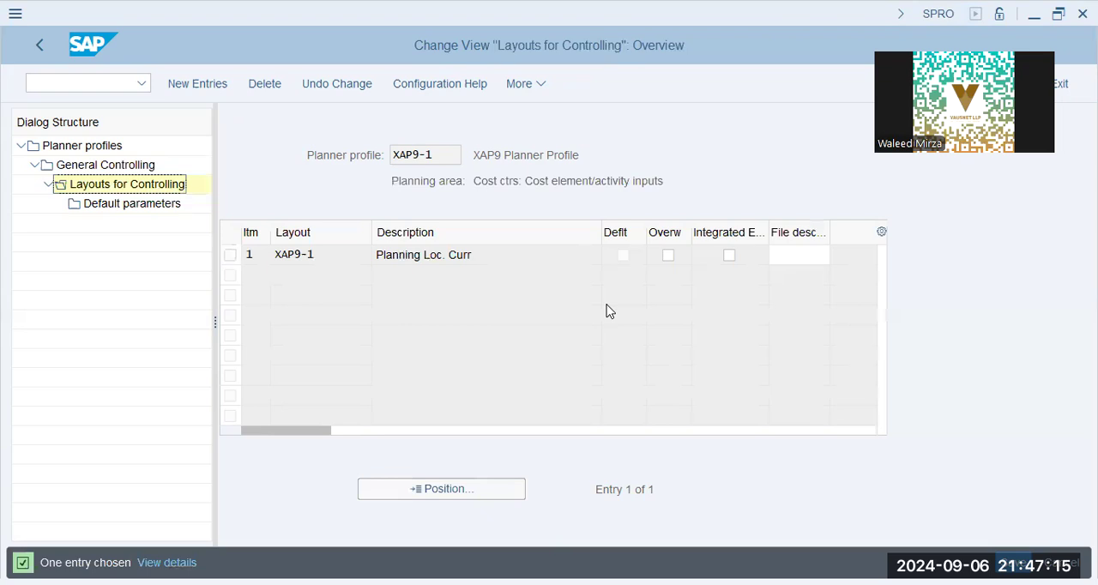
click(224, 88)
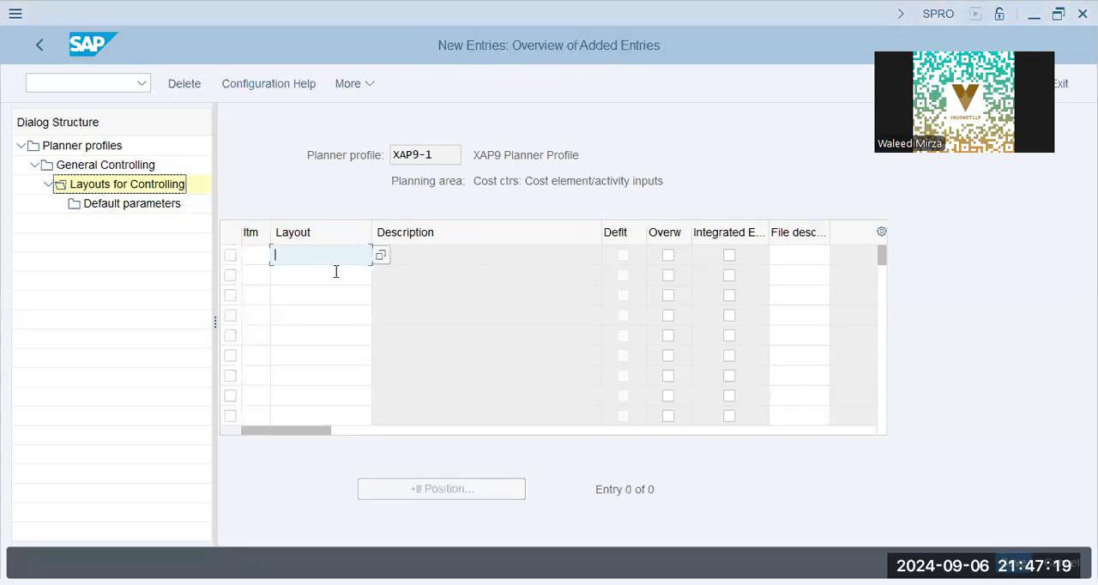
Step: Try to assign layout xap9-2 with overwriting allowed to the Cost element/activity inputs planning area, and discard the entry
key(alt+Tab)
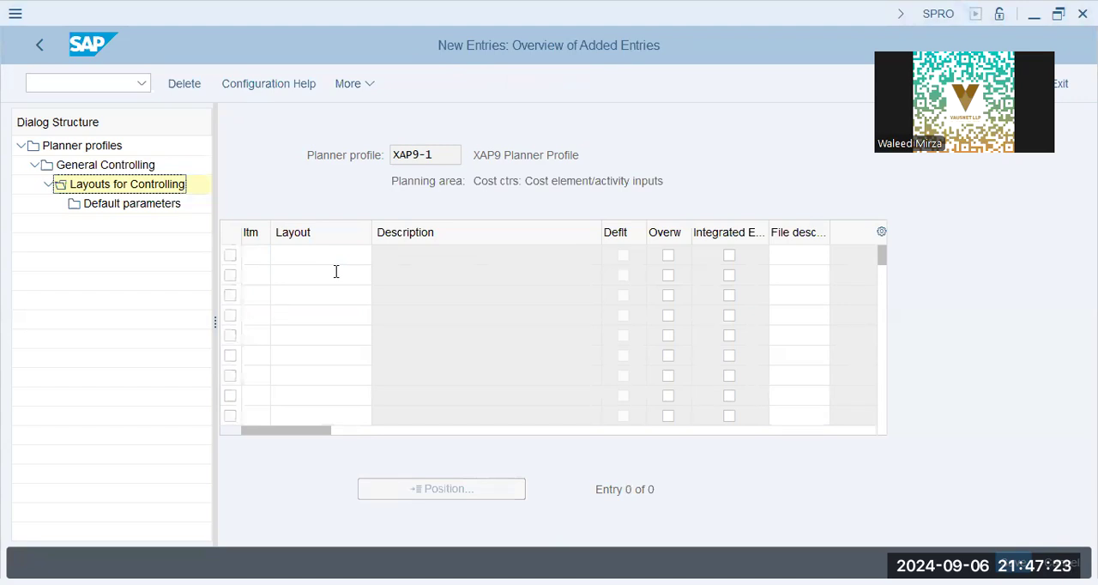
click(336, 271)
text(xap9)
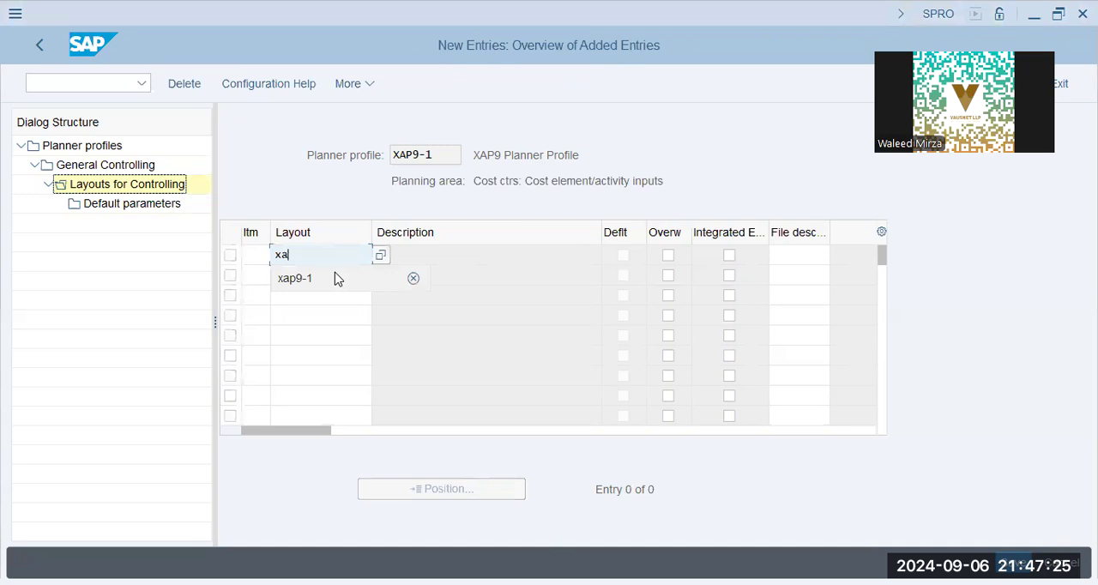
click(336, 278)
key(BackSpace)
text(2)
key(Tab)
key(space)
key(Tab)
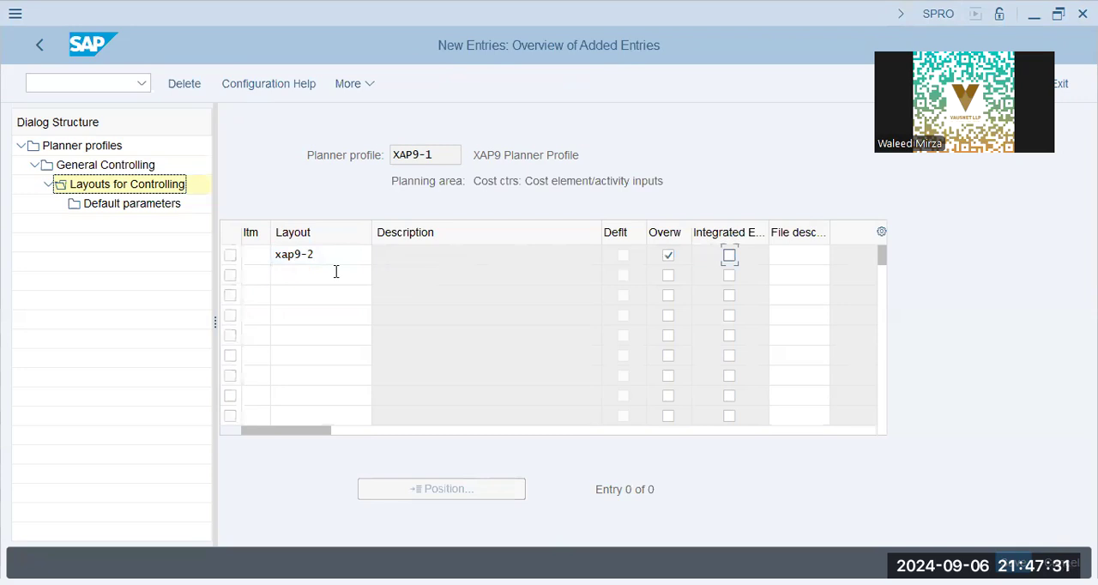
key(alt+Tab)
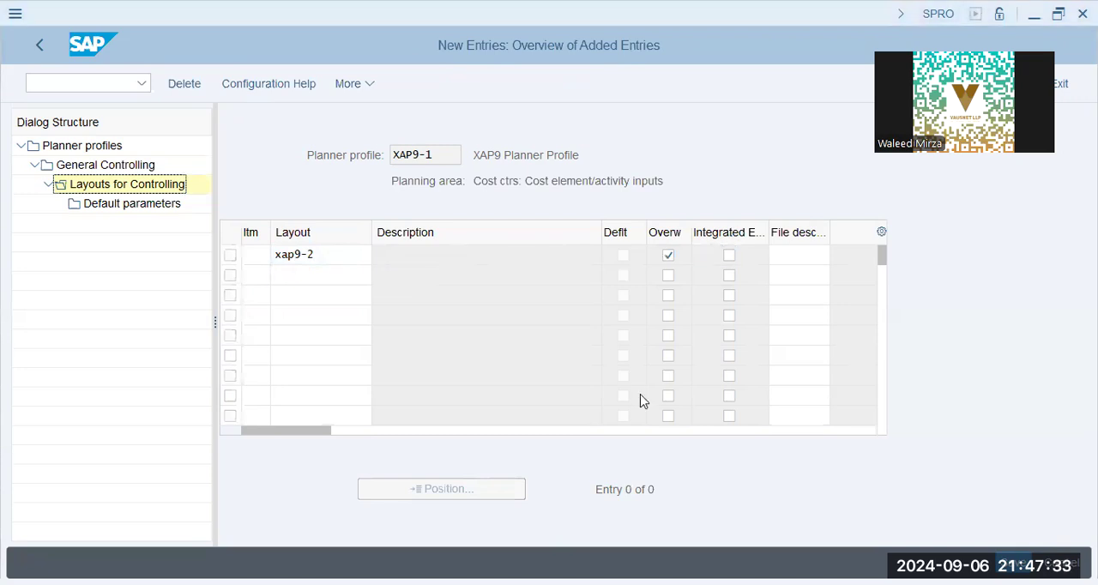
key(alt+Tab)
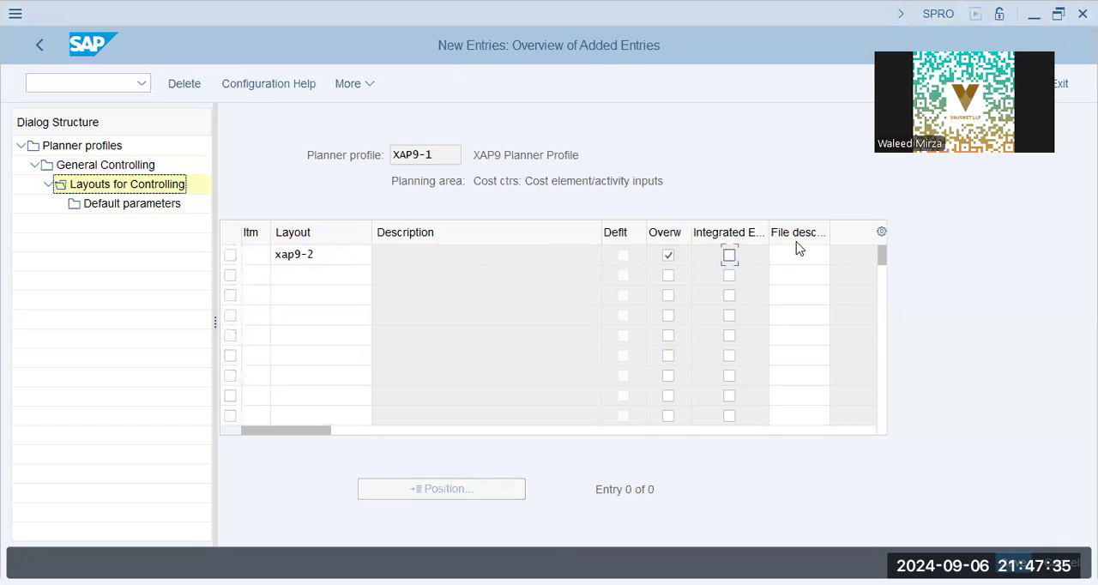
click(807, 254)
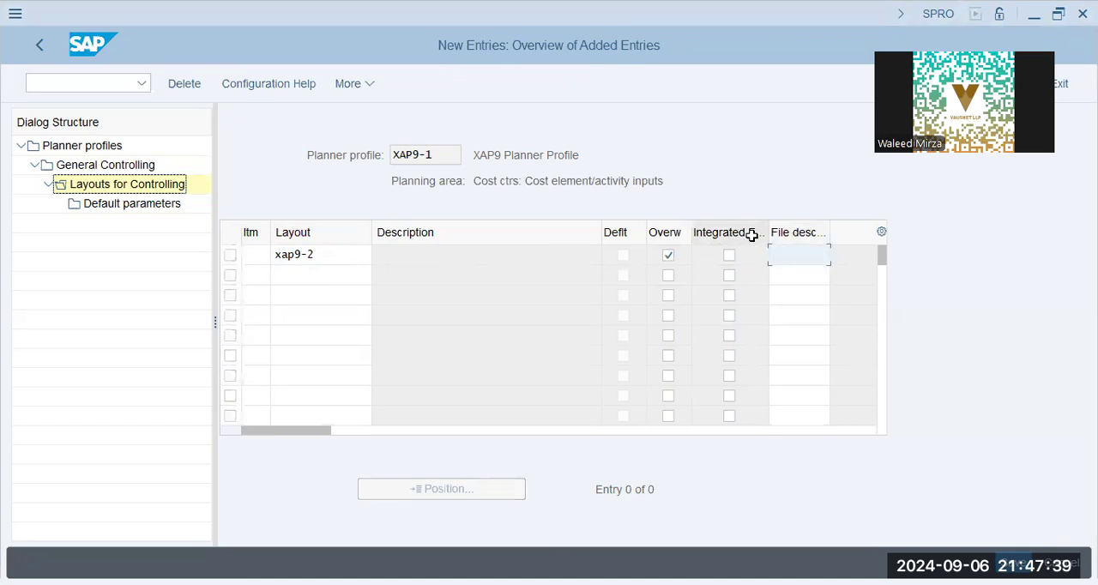
click(318, 252)
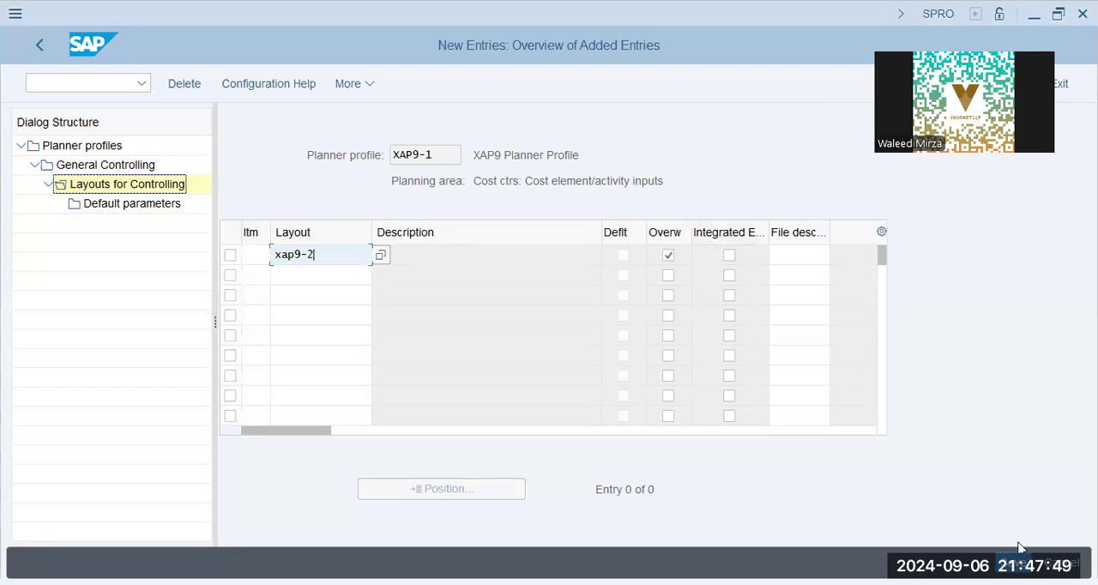
key(Return)
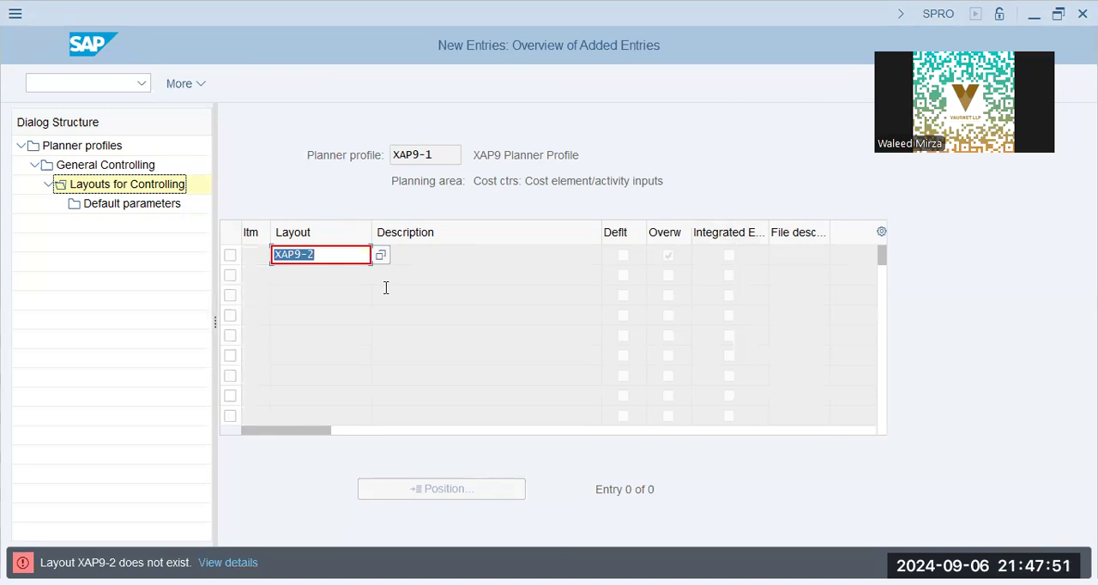
click(385, 317)
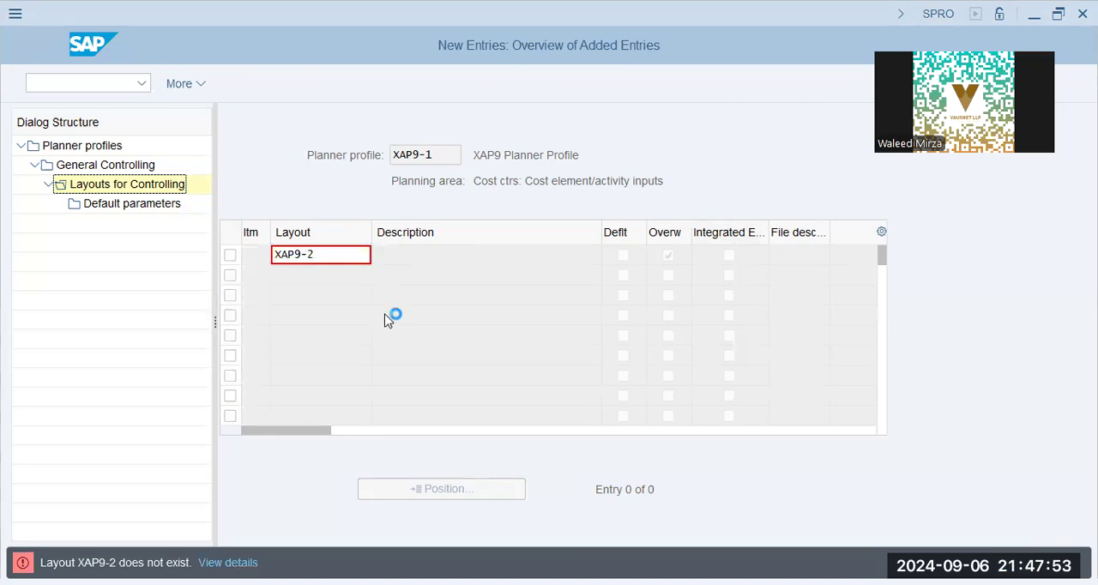
key(Escape)
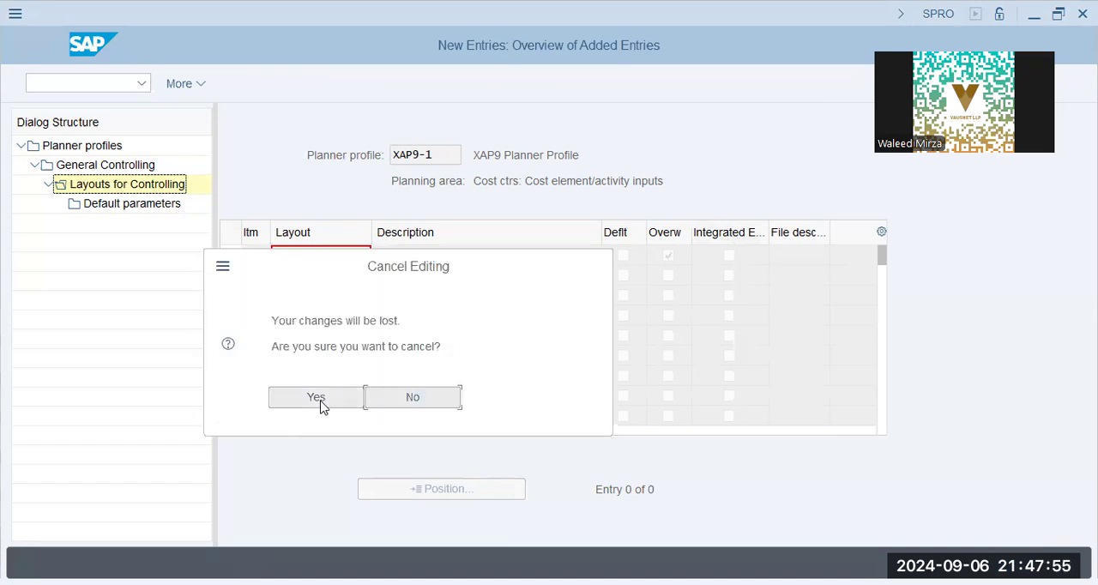
click(316, 398)
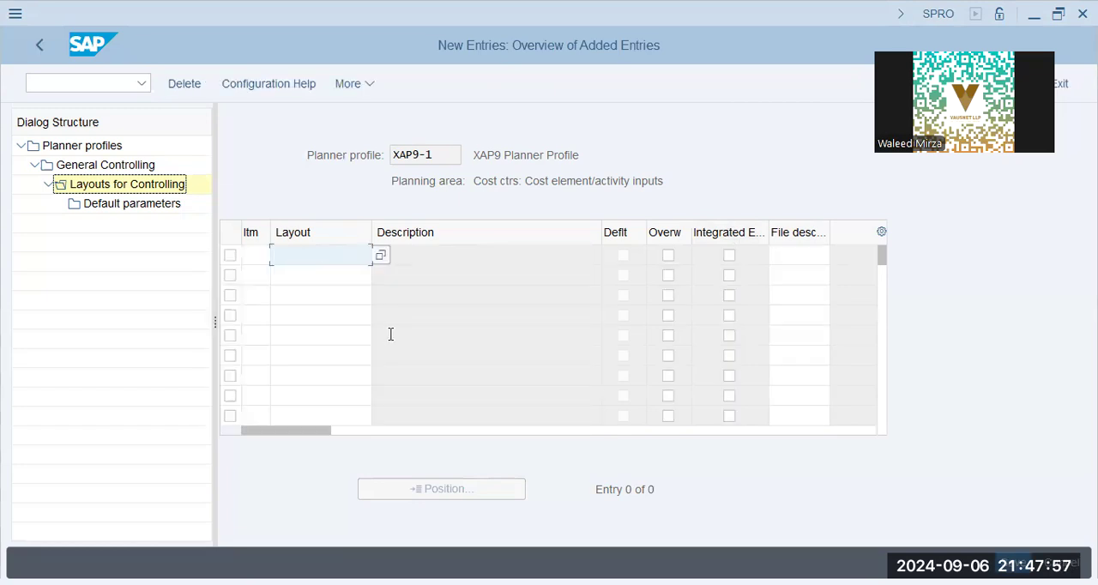
Step: Try to add layout xap9-1 as a new entry for the Cost element/activity inputs planning area
text(x)
key(Down)
key(Down)
key(Return)
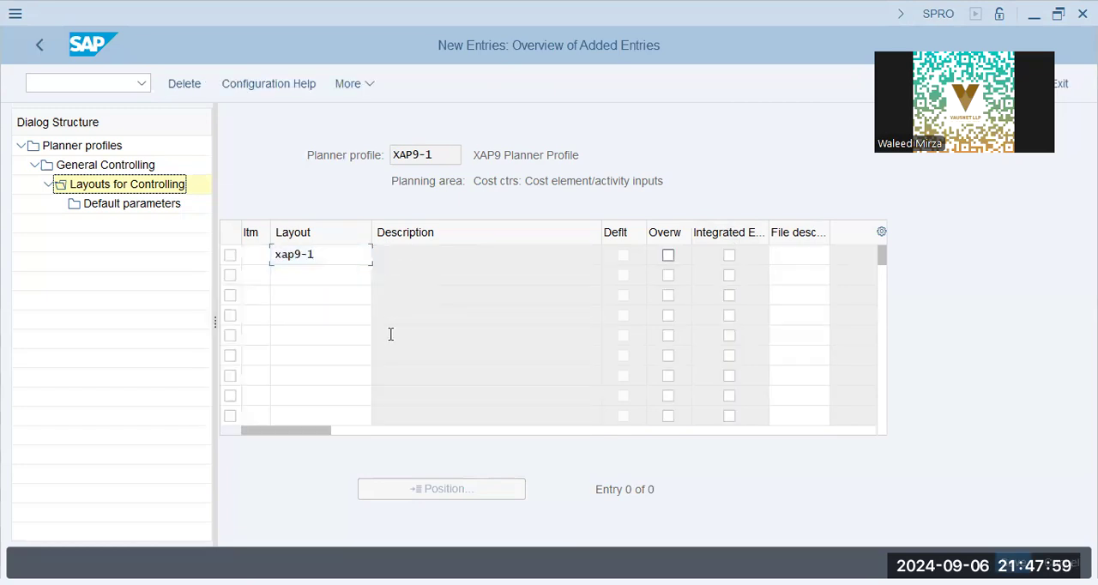
Step: Discard the new entry, enable overwriting for the existing XAP9-1 layout in the overview, and save
key(Escape)
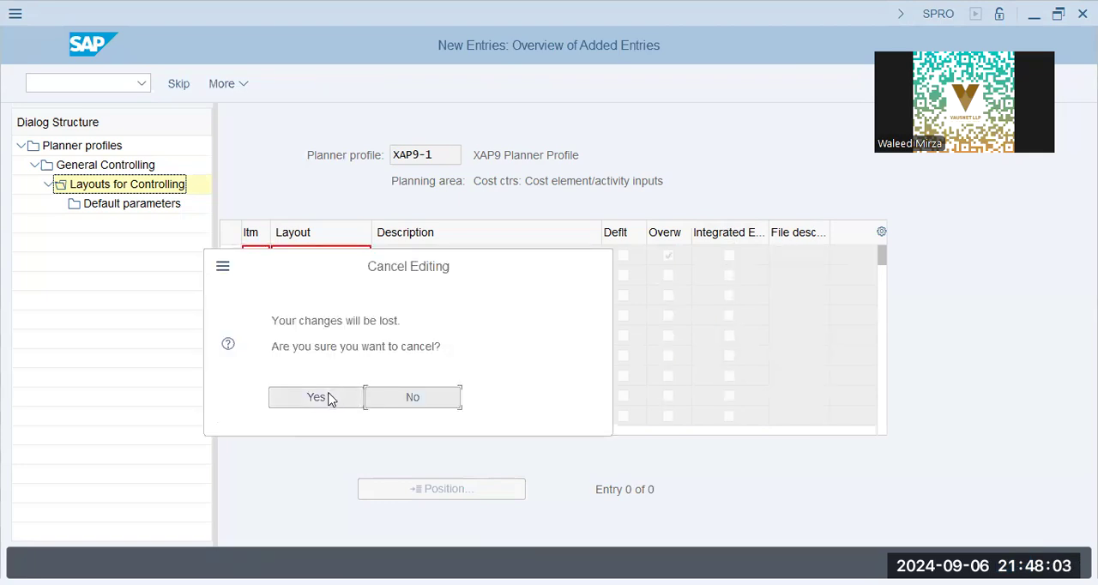
click(331, 398)
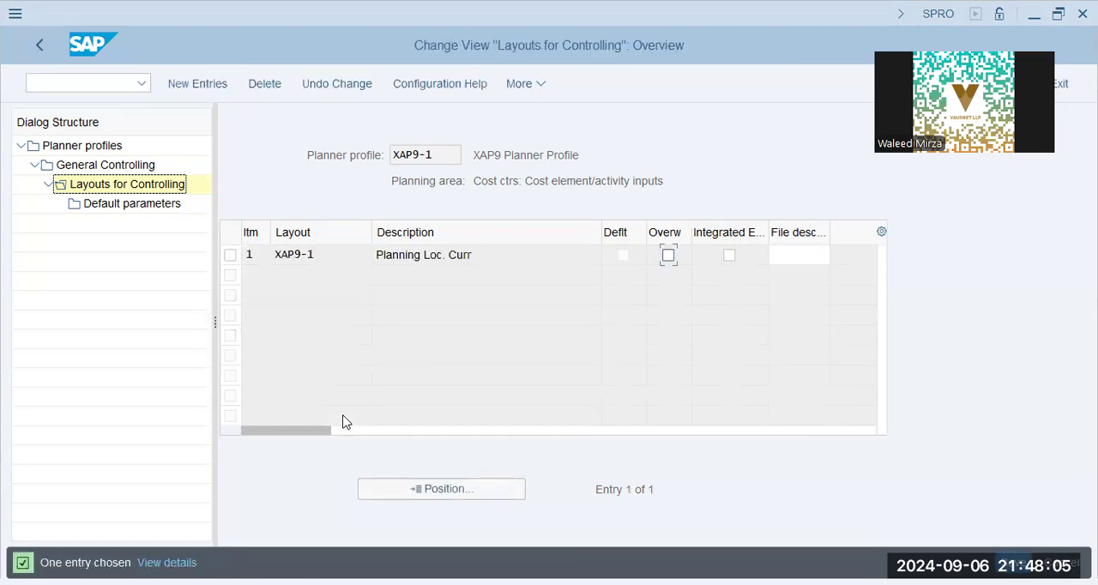
click(669, 255)
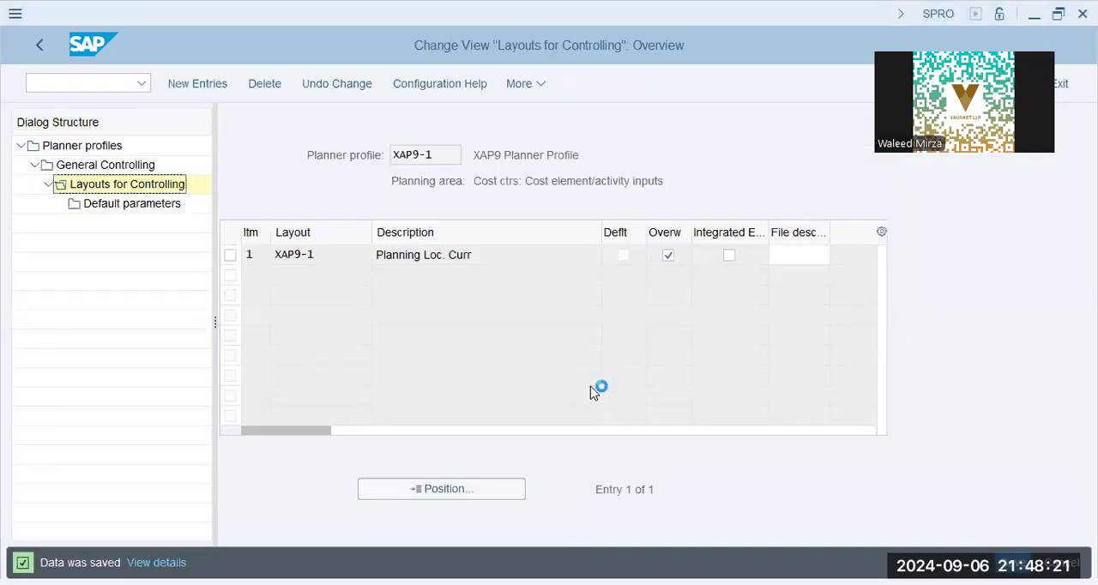
Step: Open the General Posting for Ledger Group transaction FB01L
click(96, 86)
text(/n fs00)
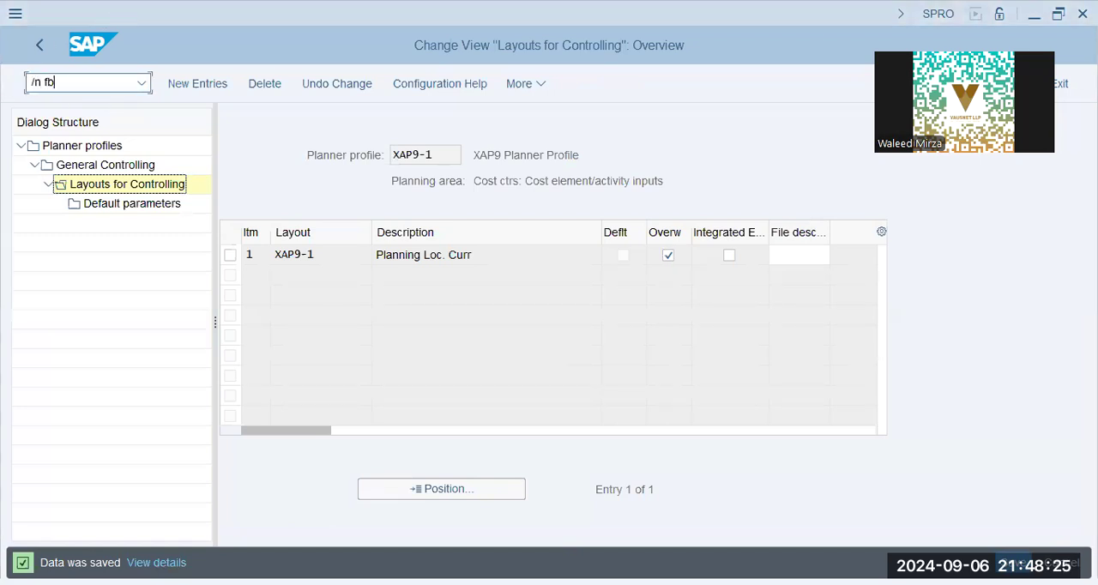
key(Return)
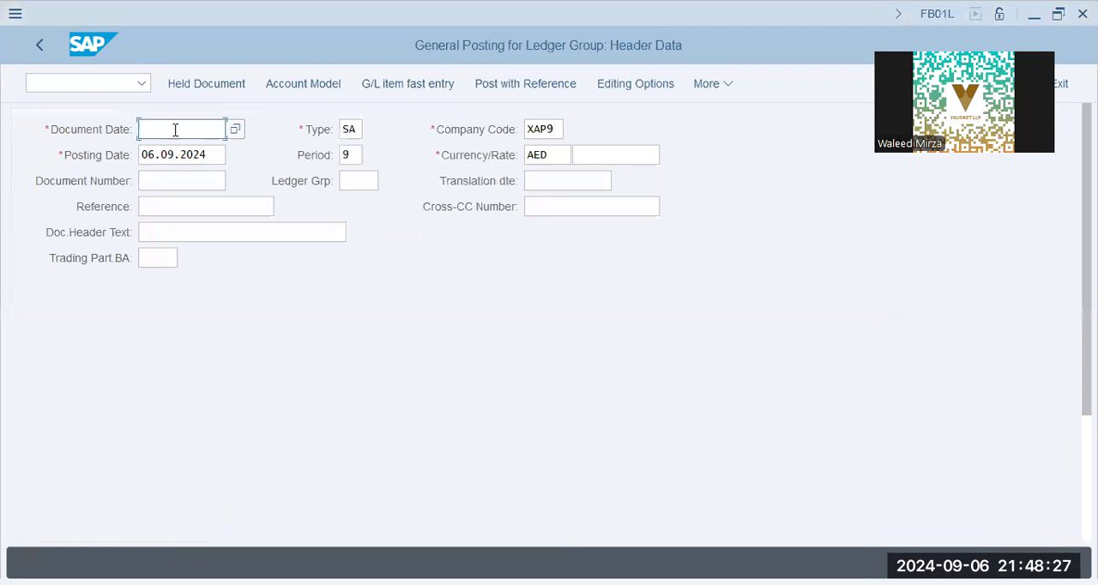
Step: Set the document date and posting date to 01.01.2024 in the posting header and accept the period adjustment
click(179, 129)
click(193, 155)
key(Tab)
key(Tab)
key(Tab)
key(BackSpace)
text(01.01.2024)
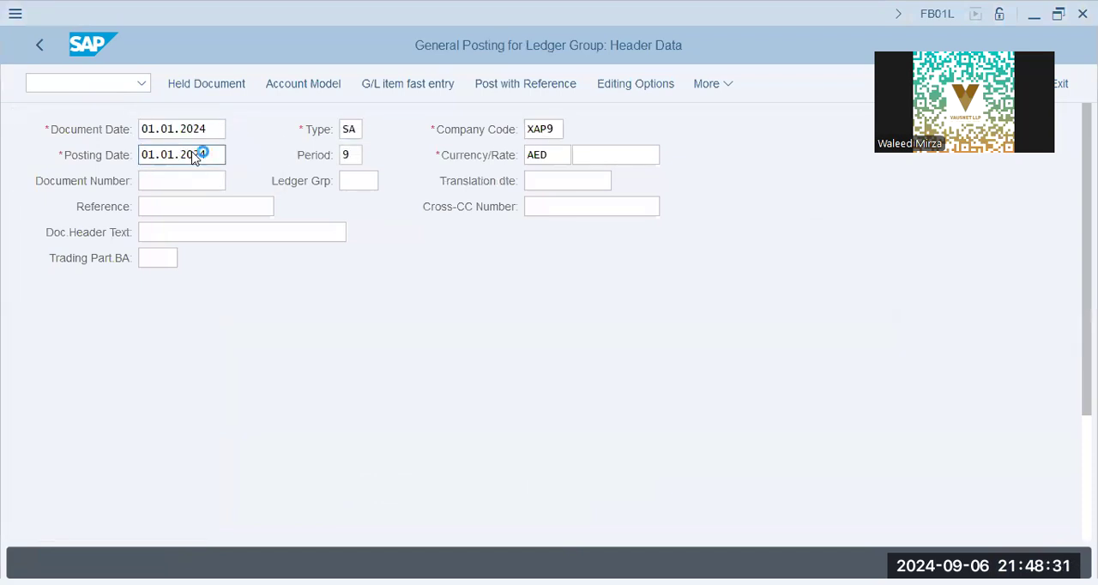
key(Return)
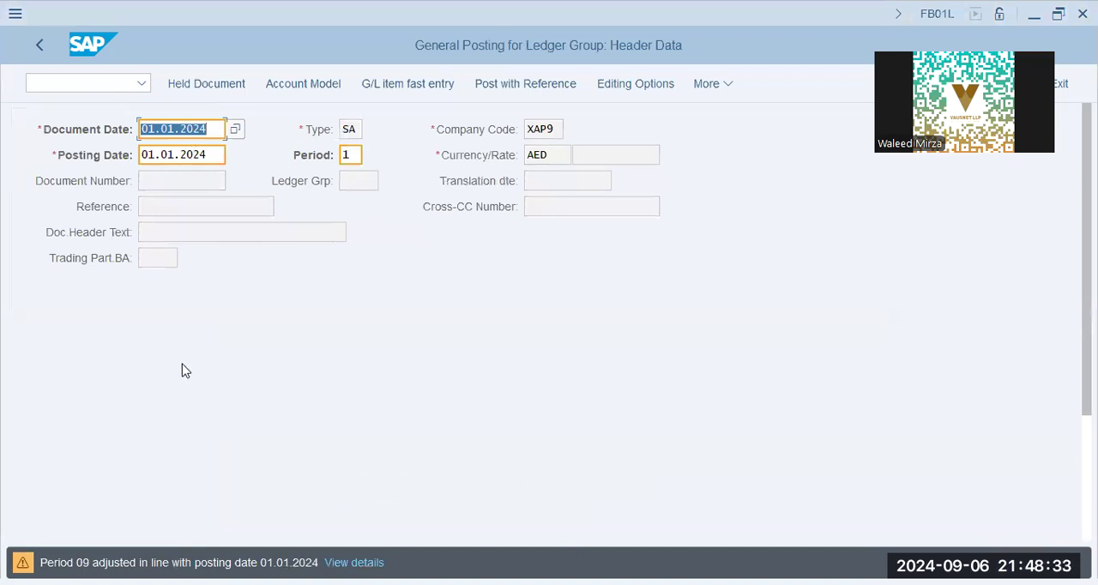
key(Return)
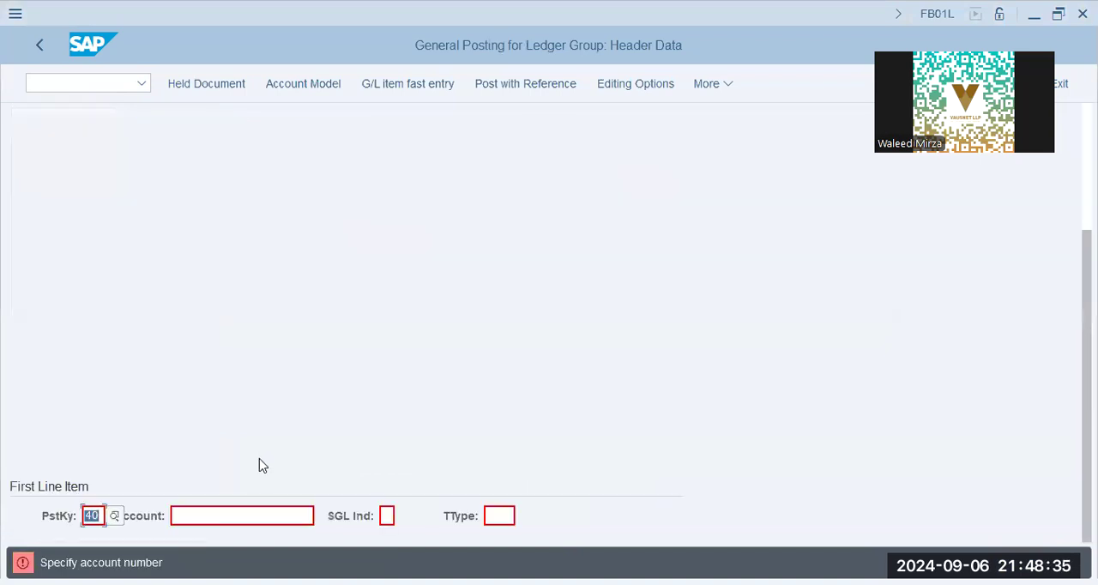
Step: Enter G/L account 400500 for the first line item with posting key 40
scroll(261, 465, up, 5)
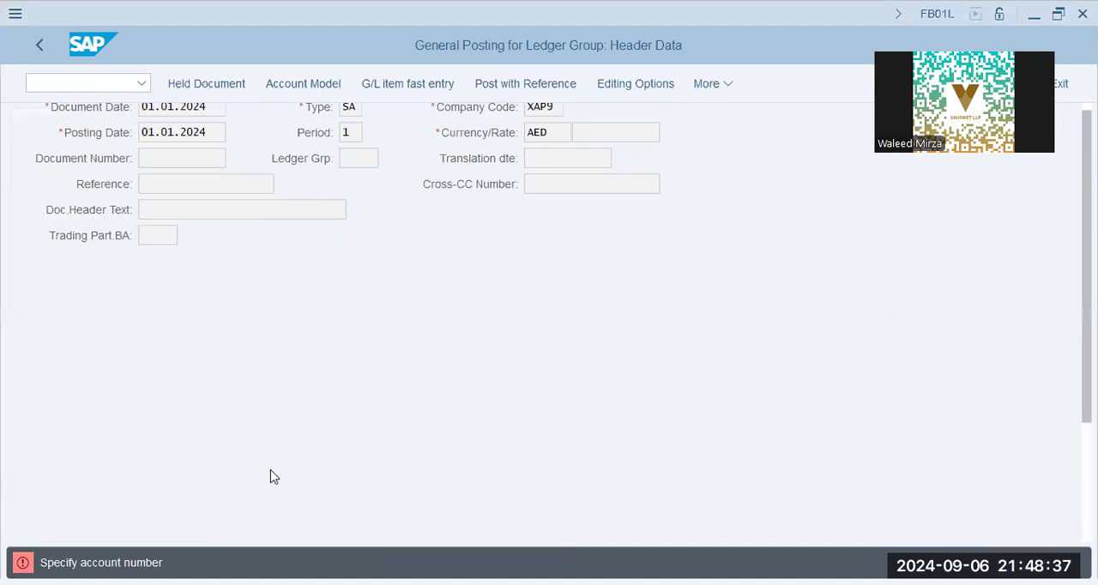
scroll(273, 478, down, 5)
click(255, 515)
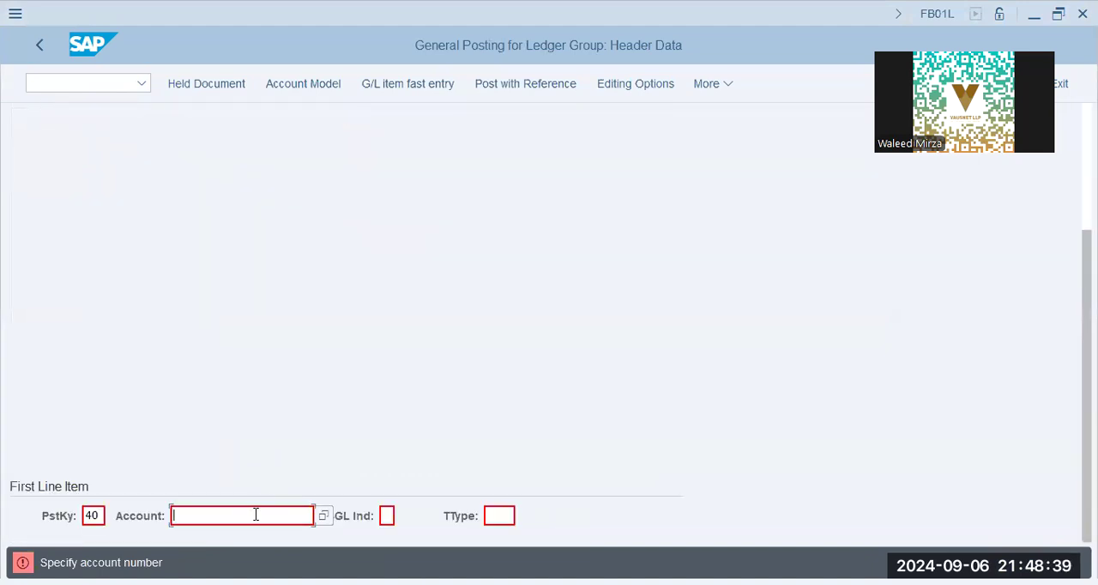
text(400)
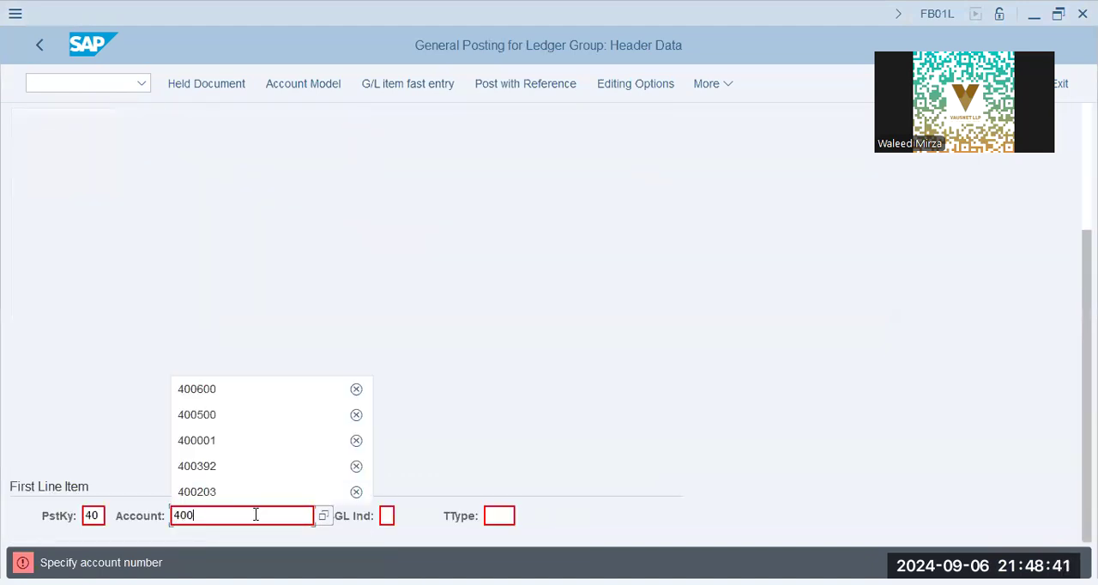
text(500)
key(Return)
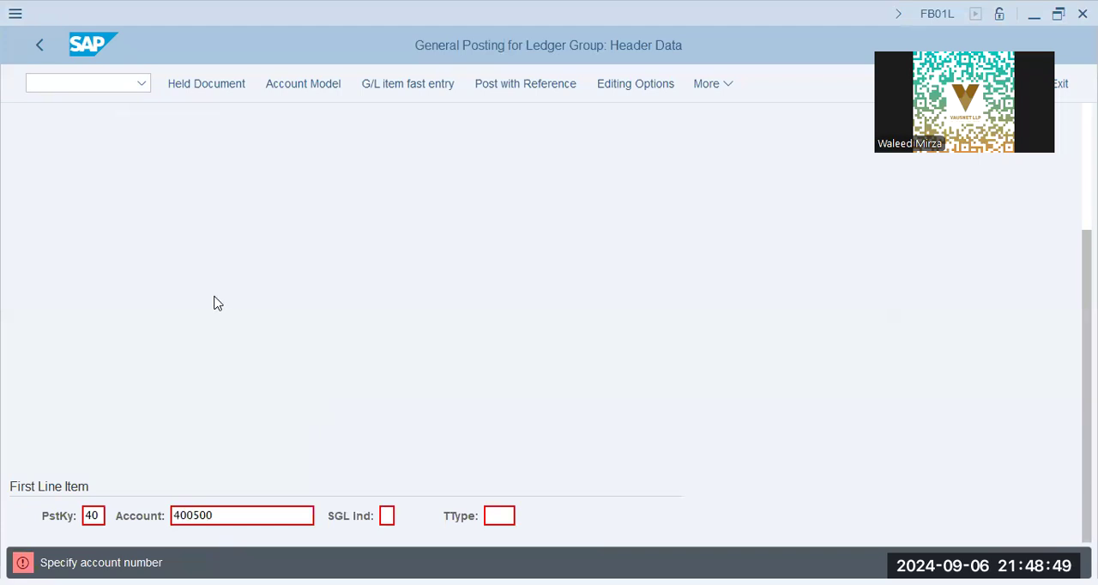
Step: Set the salary line item's amount to 45000 AED and its cost center to x1008
text(45000)
key(Return)
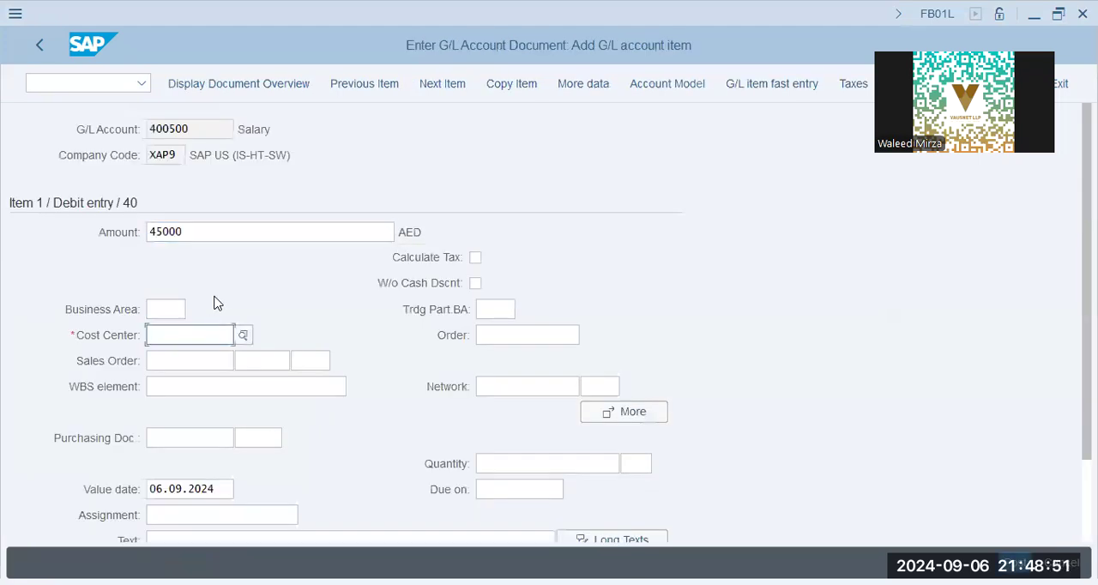
text(x1008)
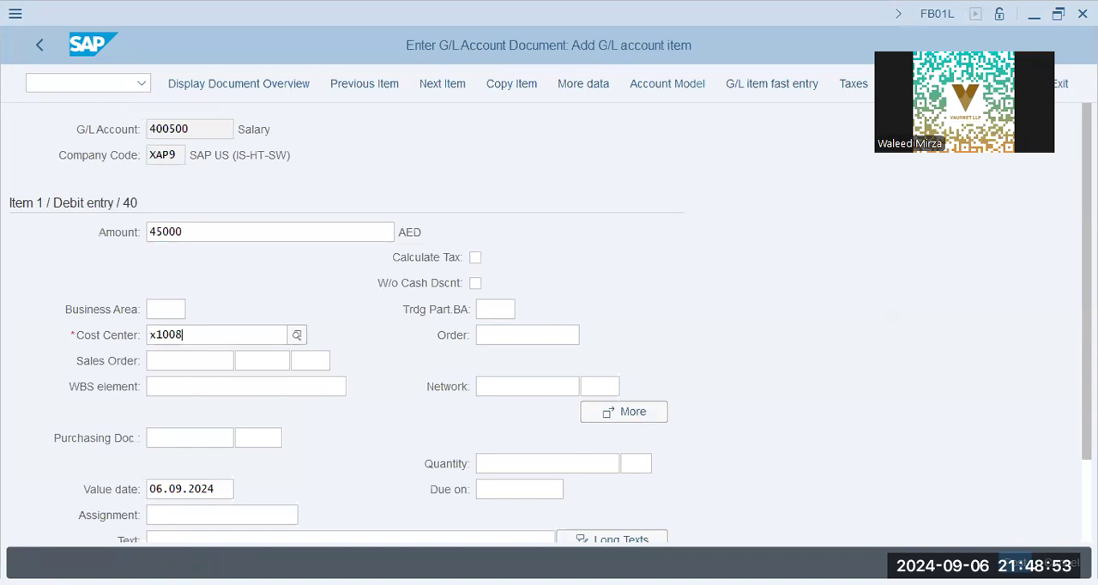
Step: Add a second line item with posting key 40 and G/L account 400600
key(Tab)
key(Tab)
key(Tab)
key(Tab)
key(Tab)
key(Tab)
key(Tab)
key(Tab)
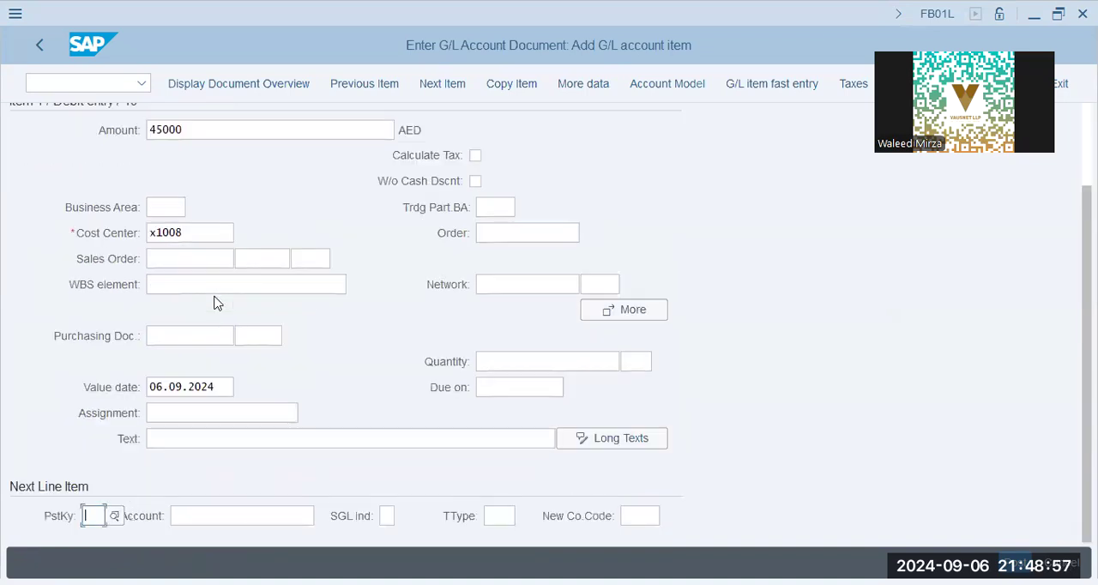
text(40)
key(Tab)
text(400600)
key(Return)
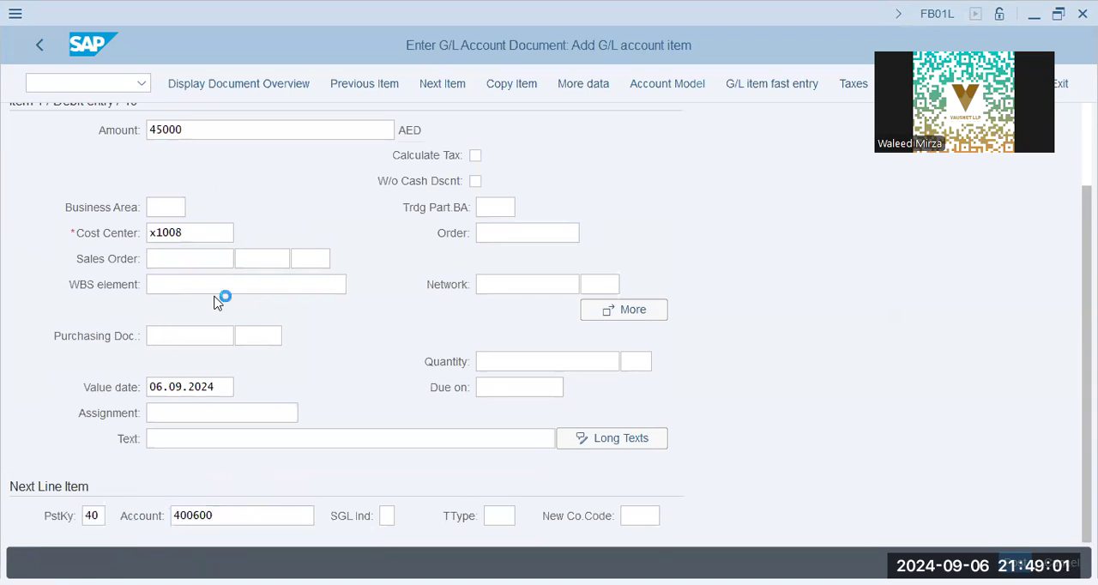
Step: Set the rent line item's amount to 36000 AED and its cost center to x1008
text(36000)
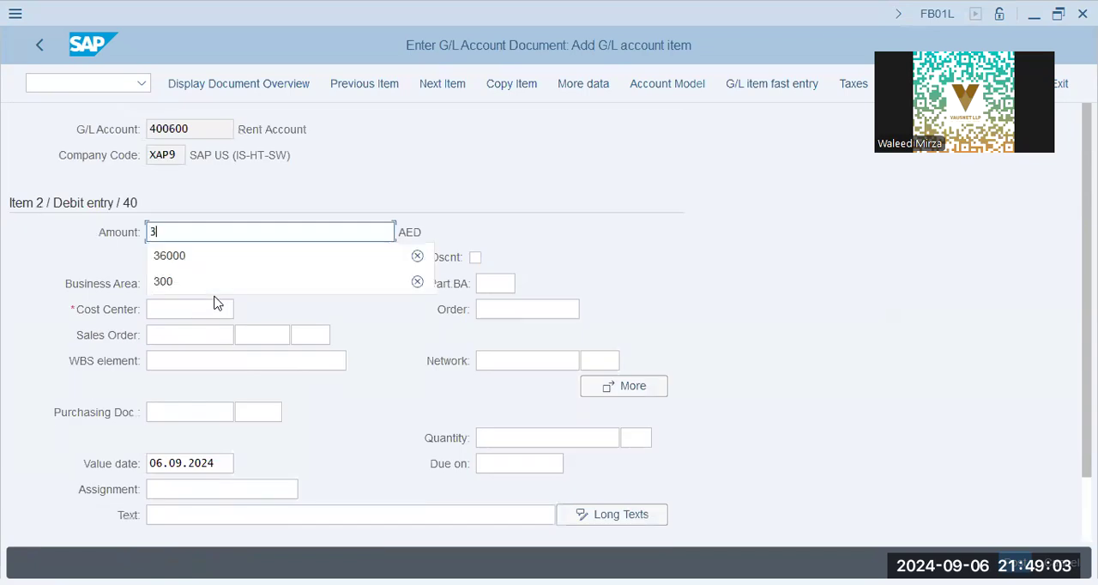
click(214, 309)
text(x1008)
Step: Add a third line item with posting key 50 and cash account 200691
key(Tab)
key(Tab)
key(Tab)
key(Tab)
key(Tab)
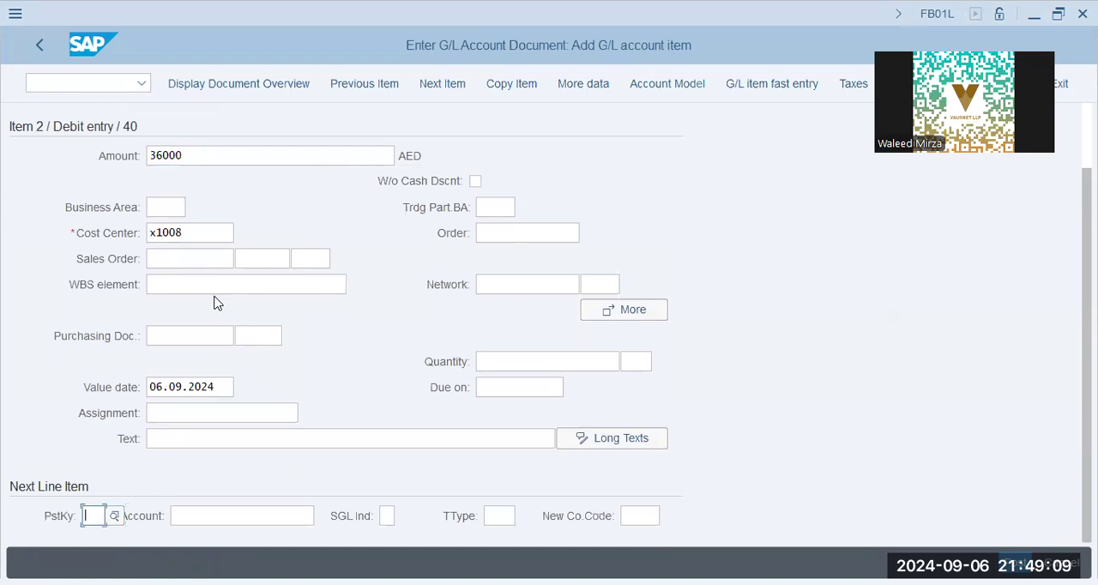
text(50)
key(Tab)
text(200691)
key(Return)
Step: Balance the cash credit item by entering * as its amount, and display the document overview
text(*)
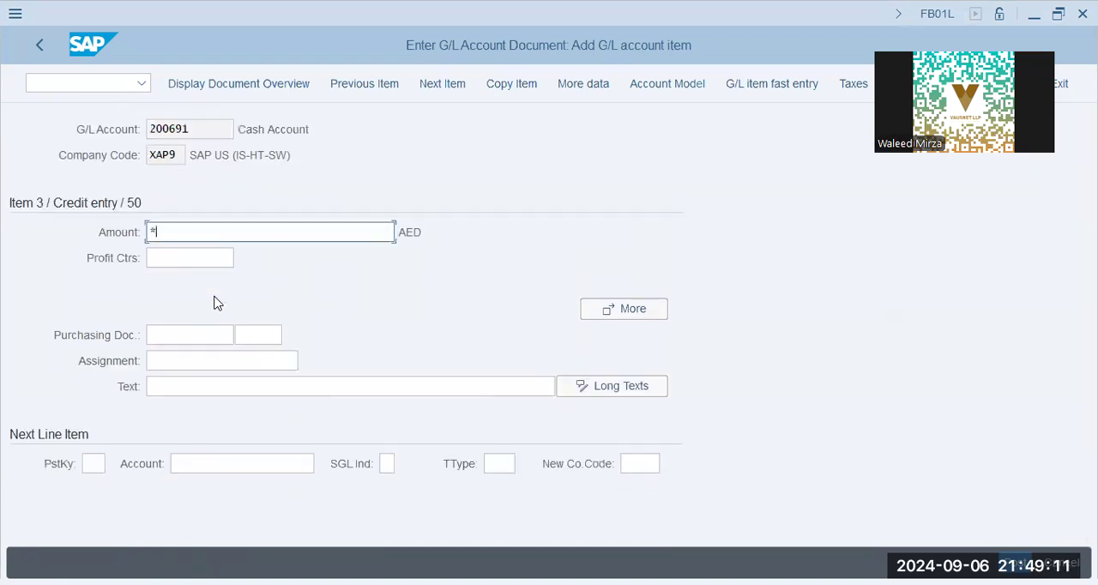
key(Return)
click(235, 83)
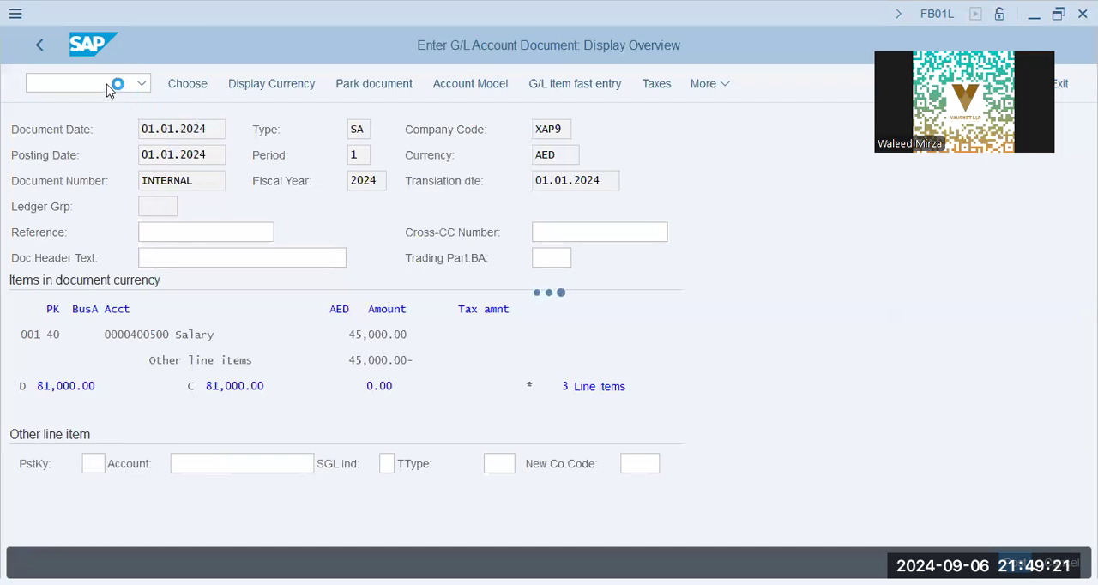
Step: Open KSB1 and display the actual cost line items of cost center X1008 with posting dates starting at 01.01.2024
text(/n ksb1)
key(Return)
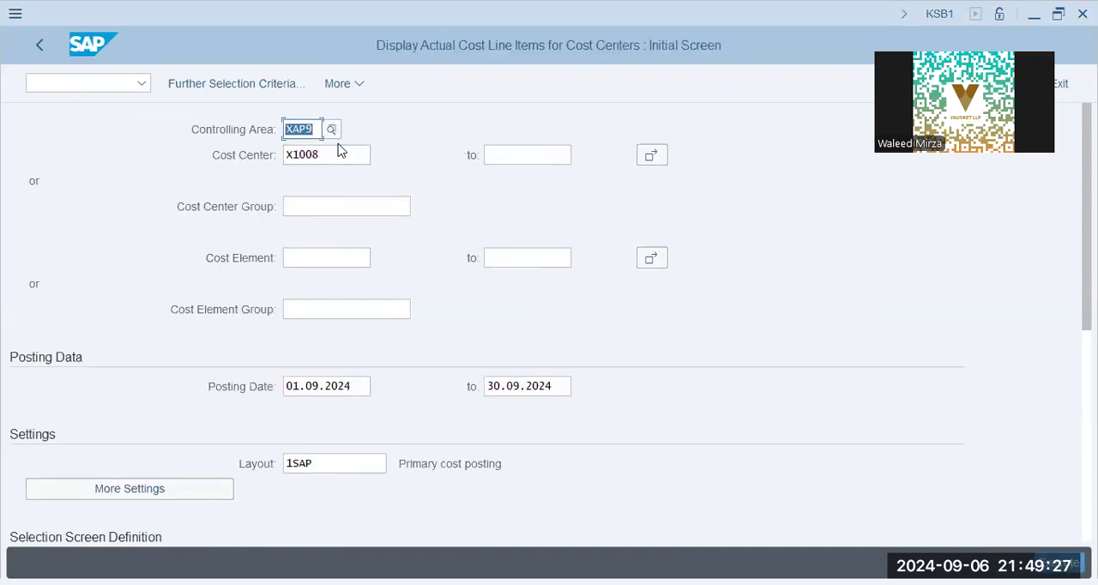
click(352, 386)
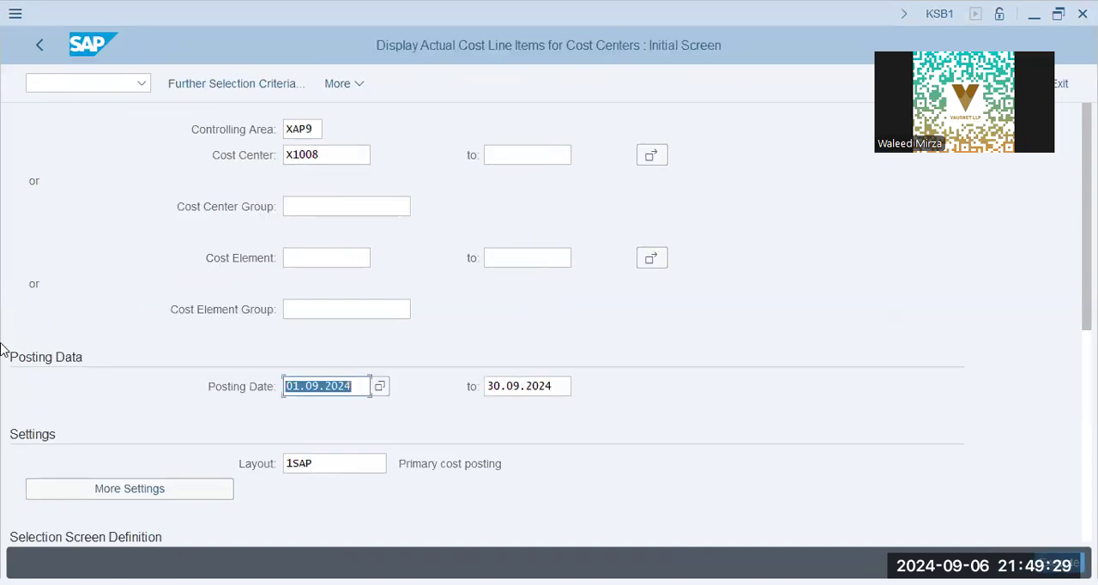
text(01.01.2024)
key(Tab)
key(BackSpace)
click(548, 395)
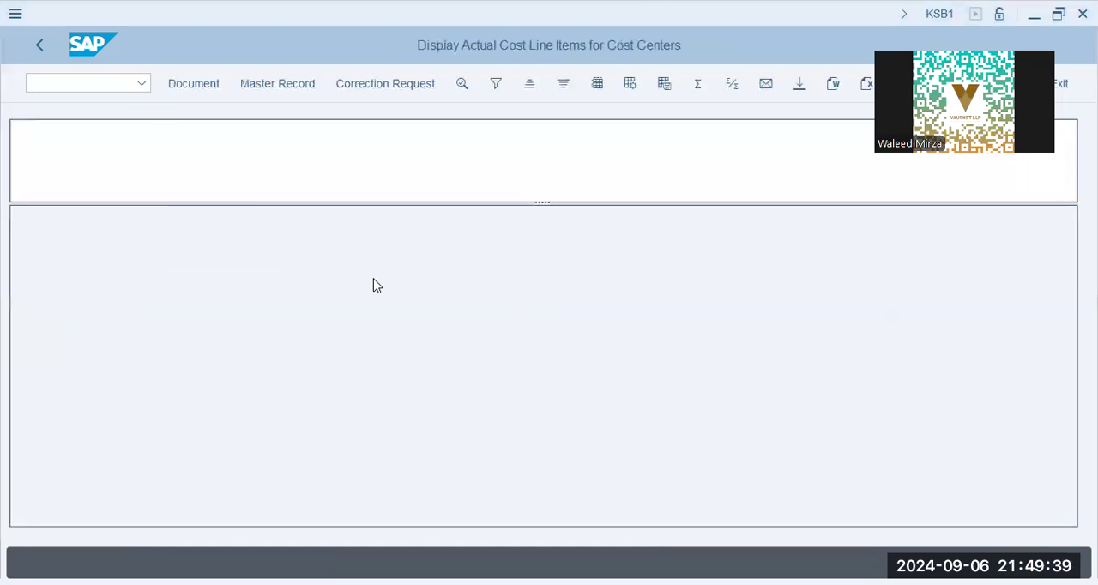
Step: Open transaction KP26 for changing activity type and price planning
click(76, 86)
text(/n kp26)
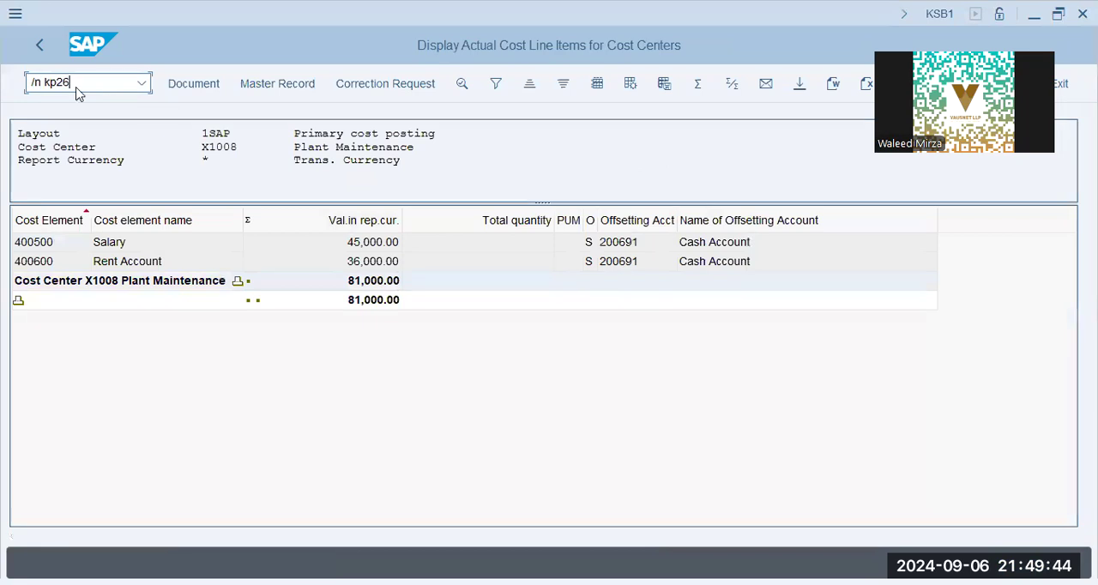
key(Return)
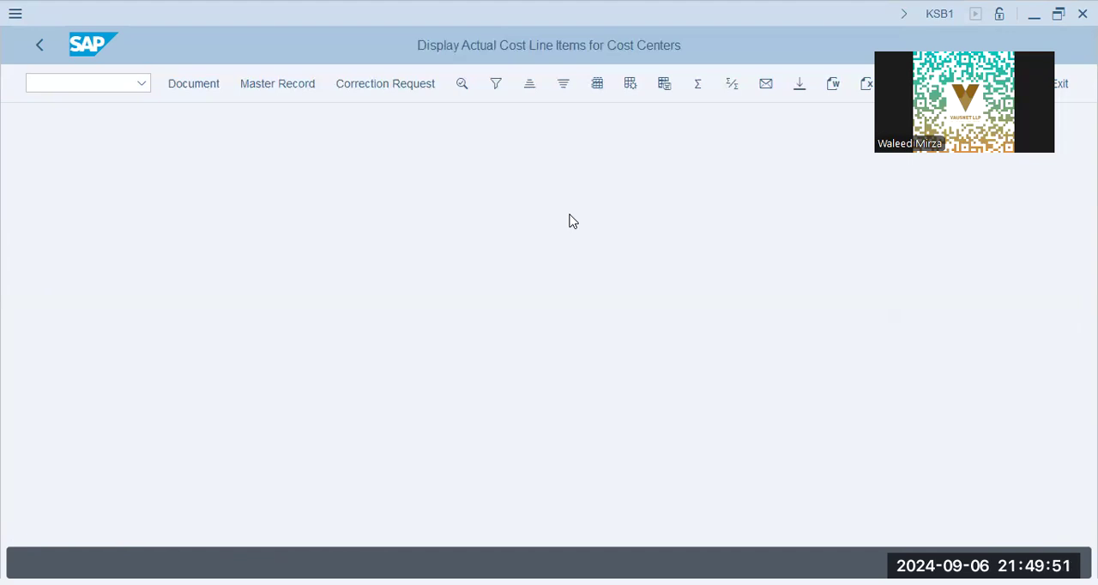
Step: Set the planning version to 0 and the period range to 1 through 12
key(alt+Tab)
click(215, 179)
text(0)
key(Tab)
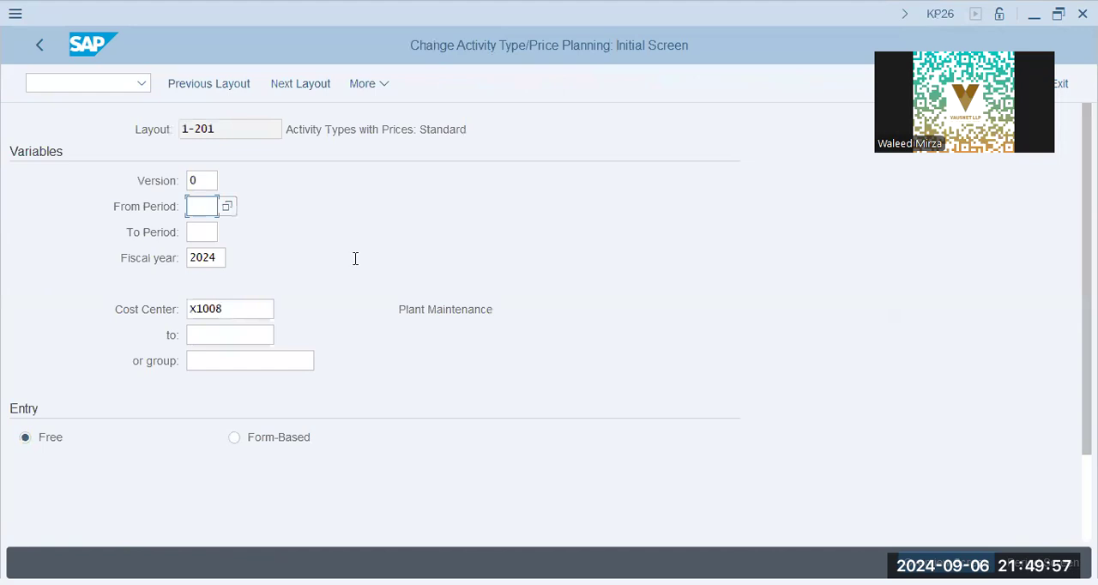
text(1)
click(211, 231)
text(12)
key(Tab)
key(Tab)
key(Tab)
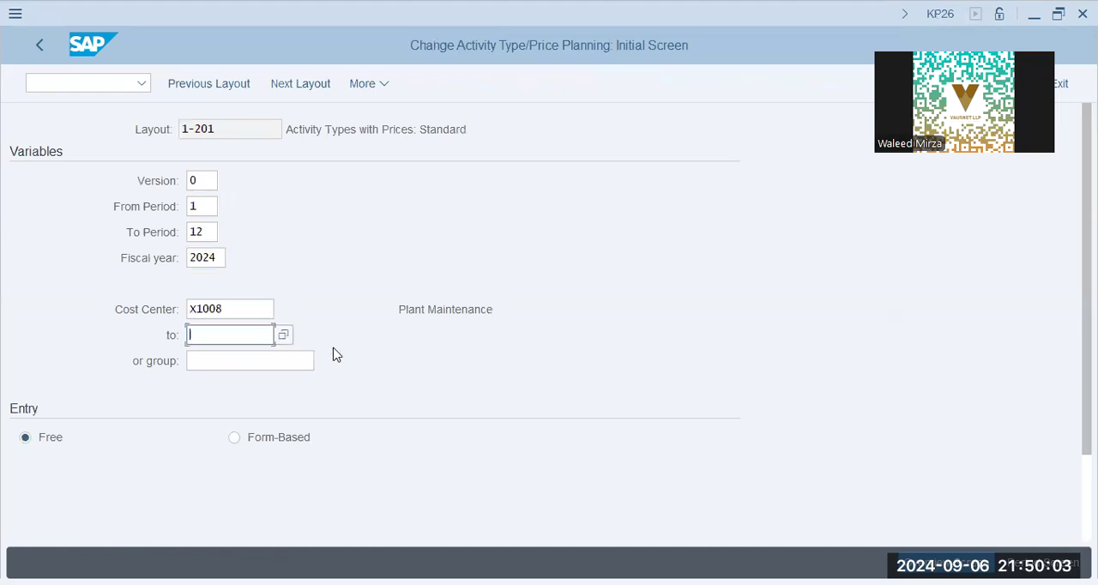
Step: Check the activity type and its description in the planning layout's variables
key(alt+Tab)
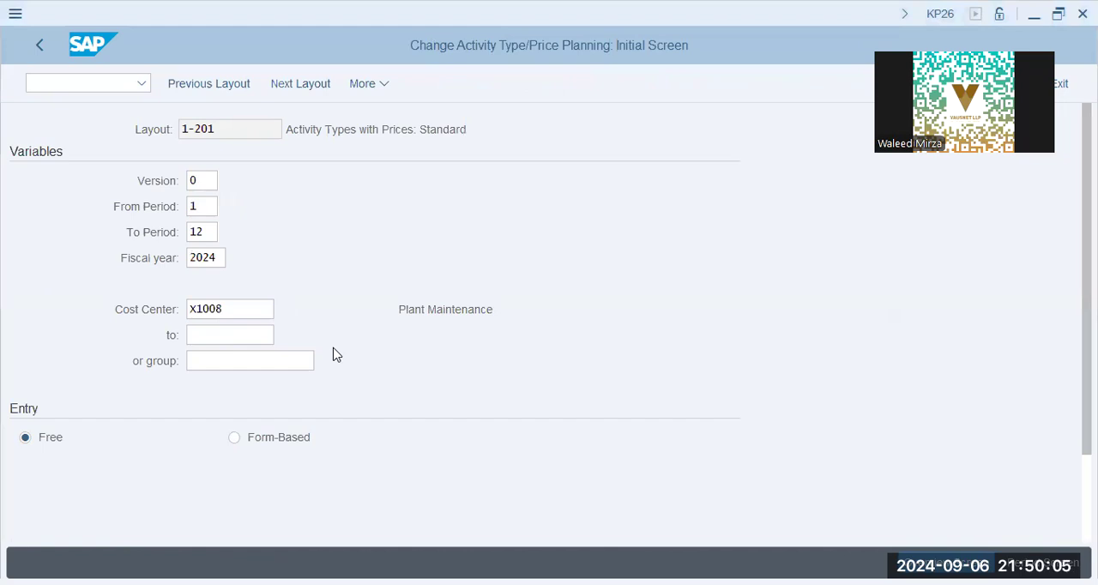
click(468, 311)
click(221, 364)
click(287, 391)
scroll(288, 391, down, 3)
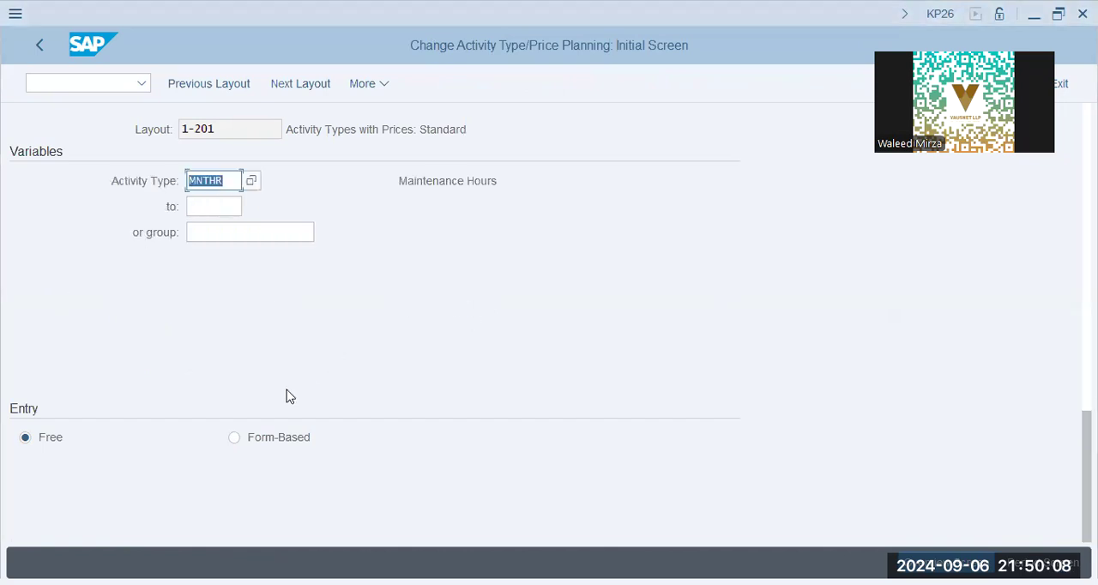
click(210, 209)
drag(490, 181, 398, 182)
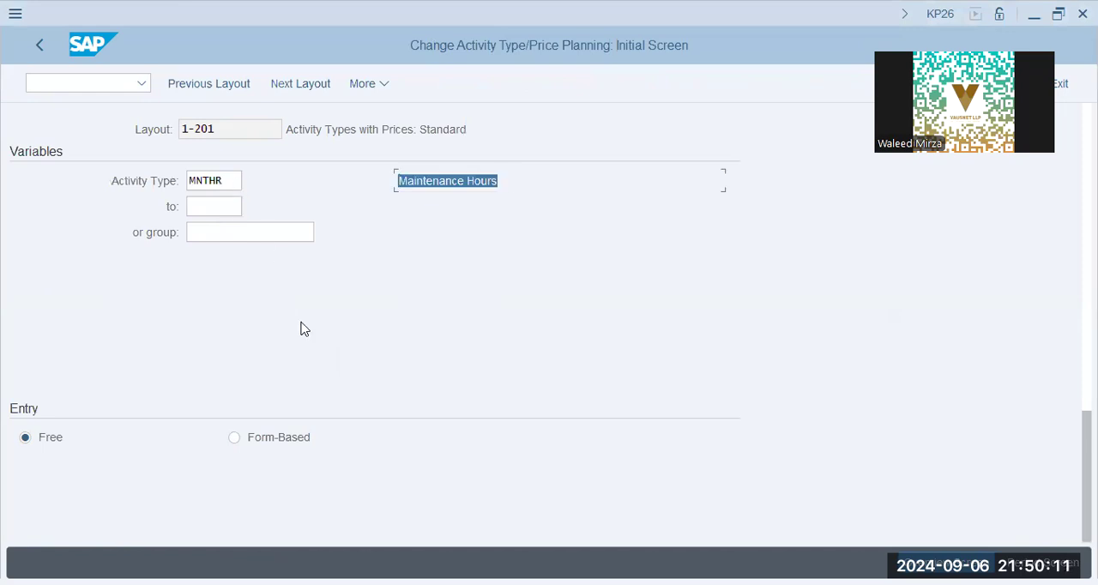
click(226, 176)
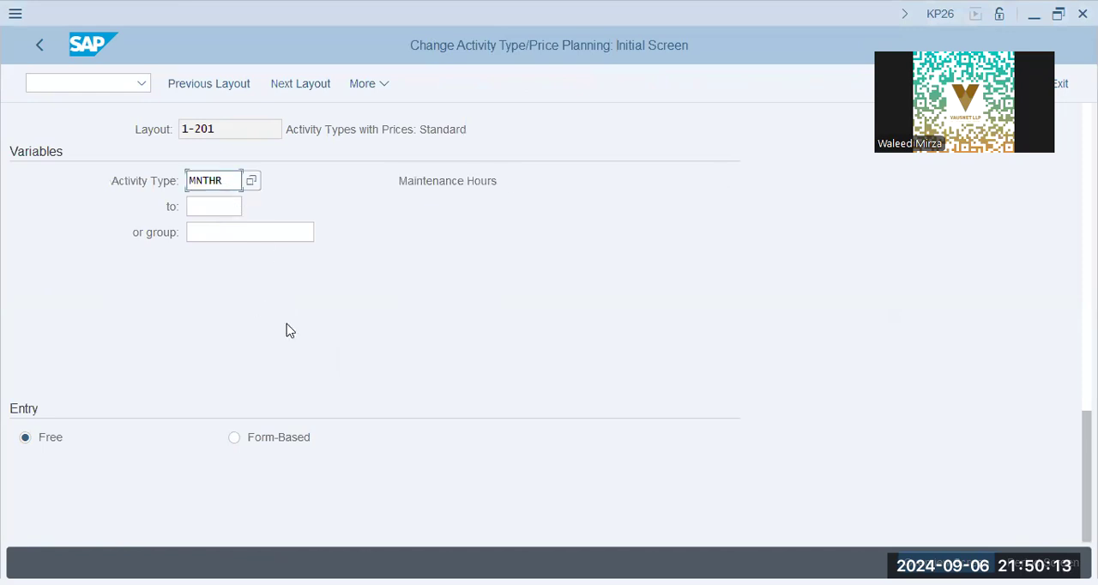
key(alt+Tab)
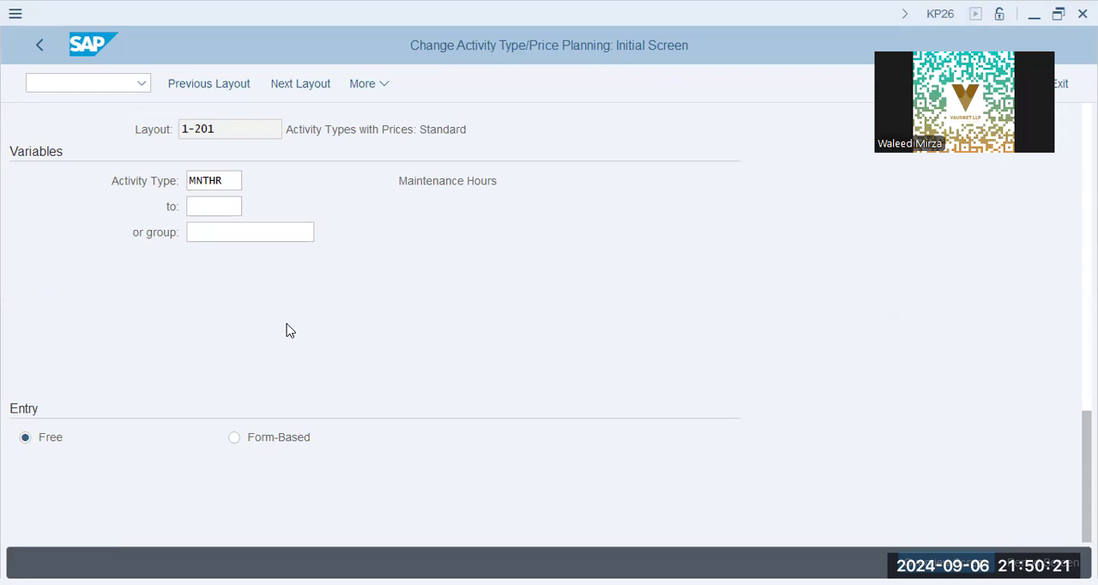
Step: Try to set the planner profile to XAP9-1 for activity type and price planning
click(365, 86)
click(451, 243)
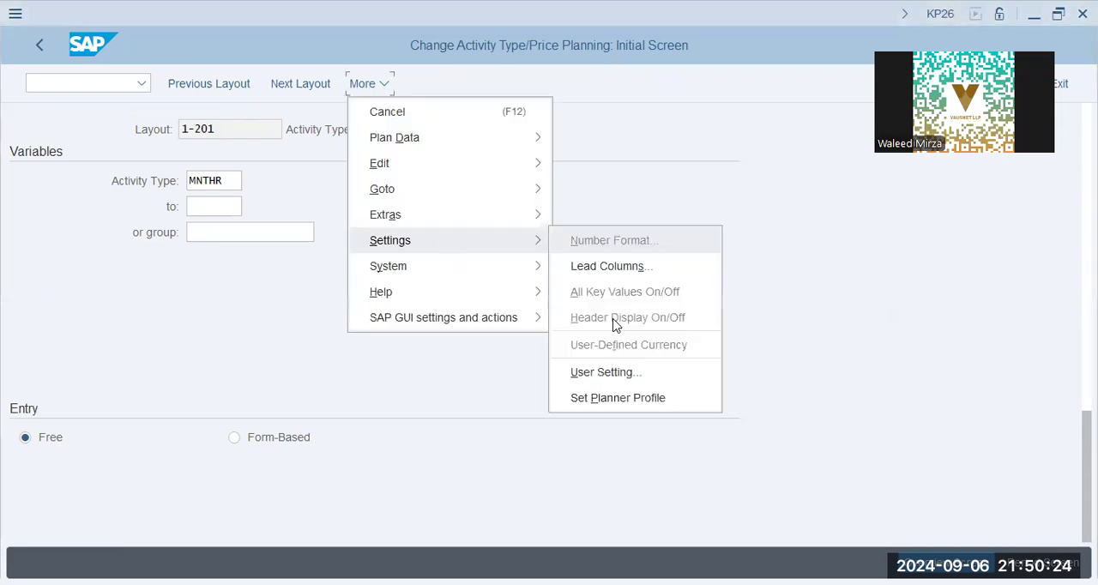
click(625, 400)
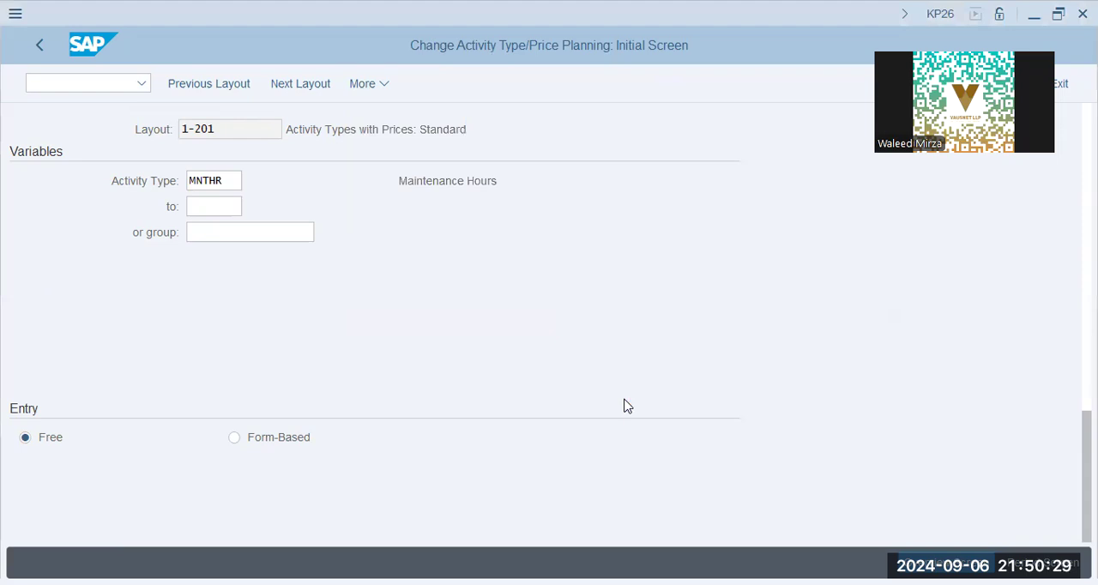
text(xap9-1)
key(Return)
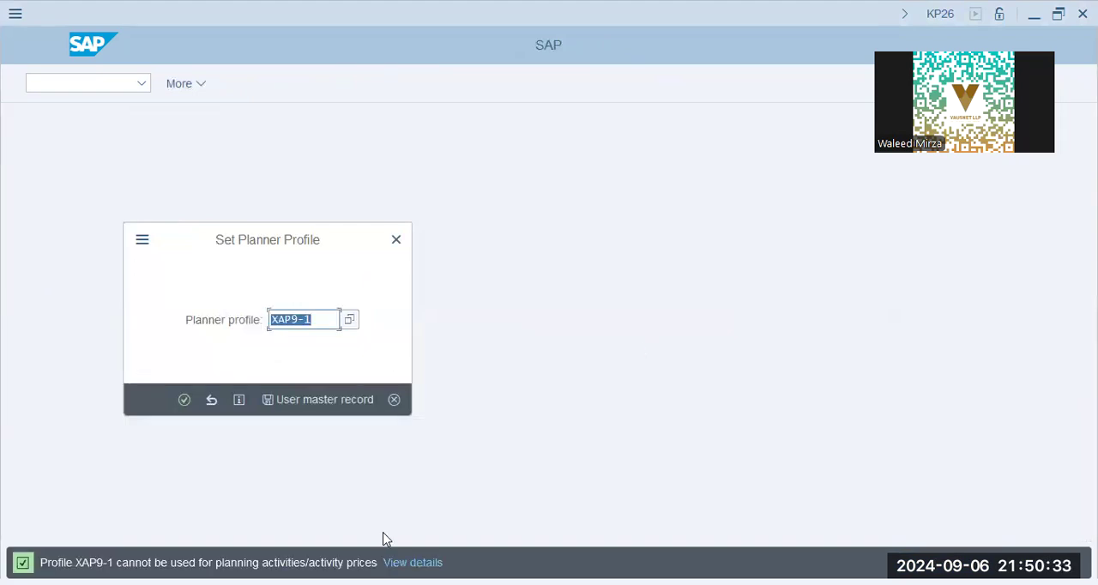
click(675, 438)
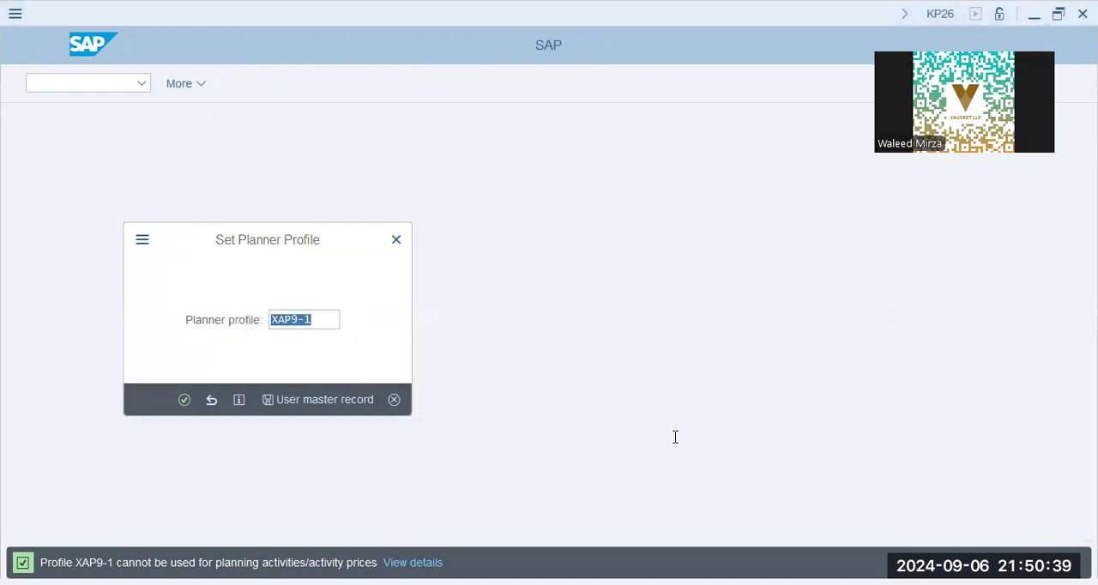
click(307, 372)
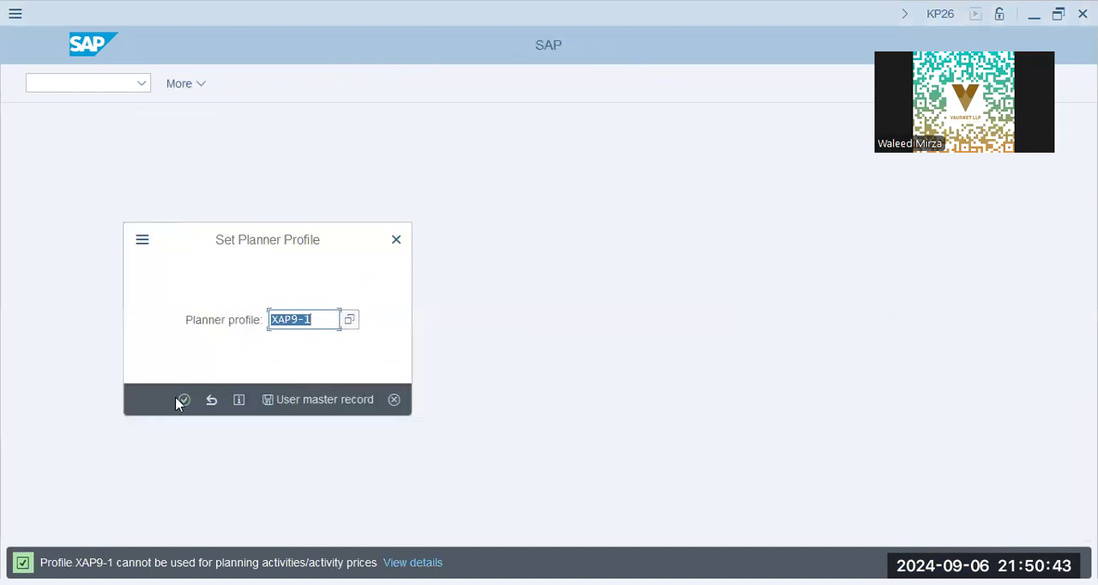
Step: Cancel the planner profile prompt and open transaction SPRO
click(393, 400)
text(/n s[pr)
key(BackSpace)
key(BackSpace)
text(pro)
key(Return)
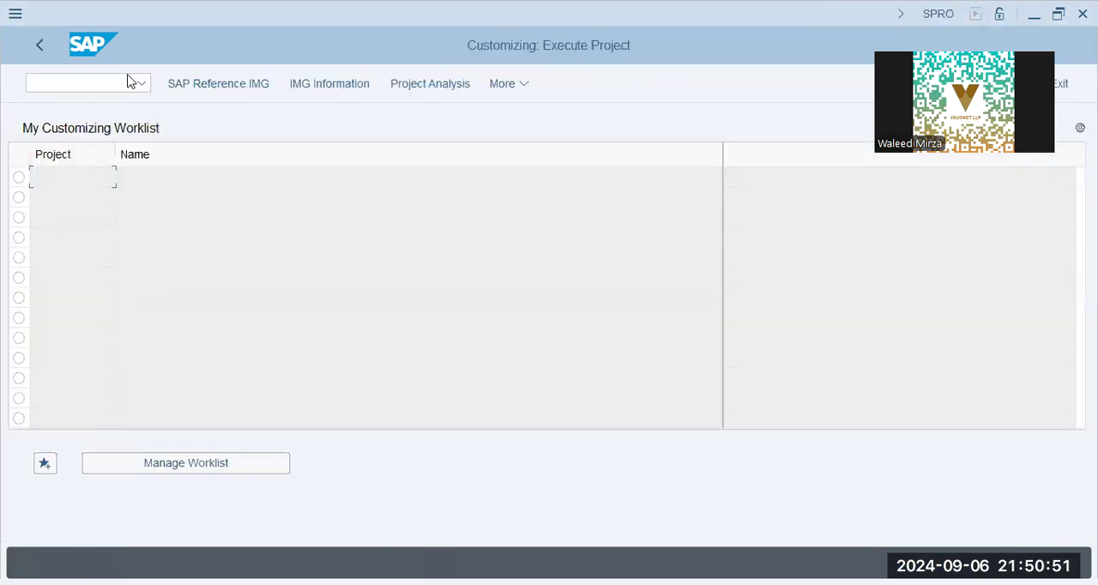
Step: Display the SAP Reference IMG and expand Cost Center Accounting under Controlling
click(233, 86)
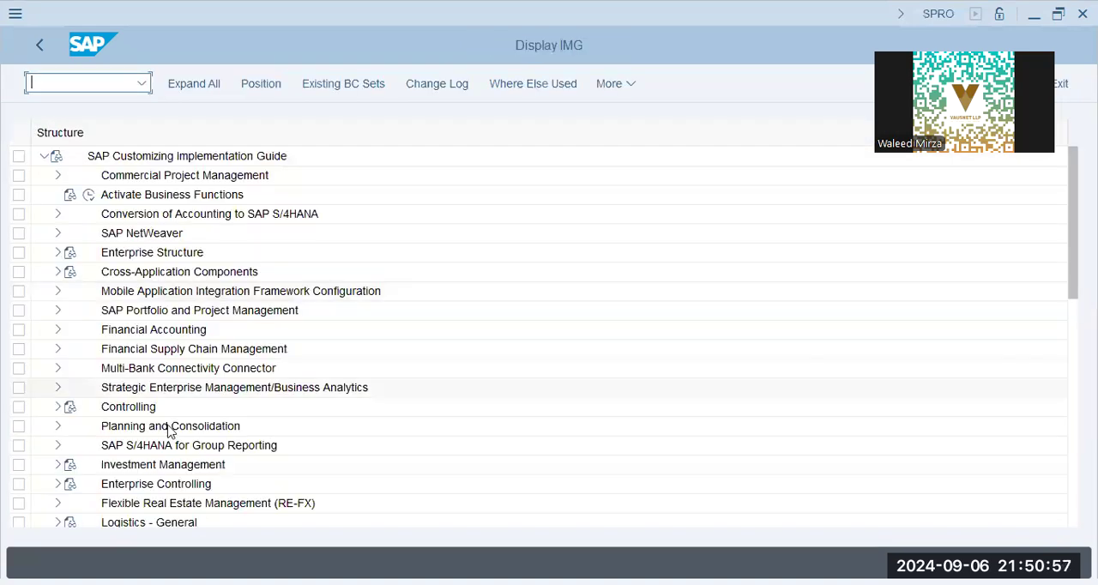
click(97, 434)
click(57, 407)
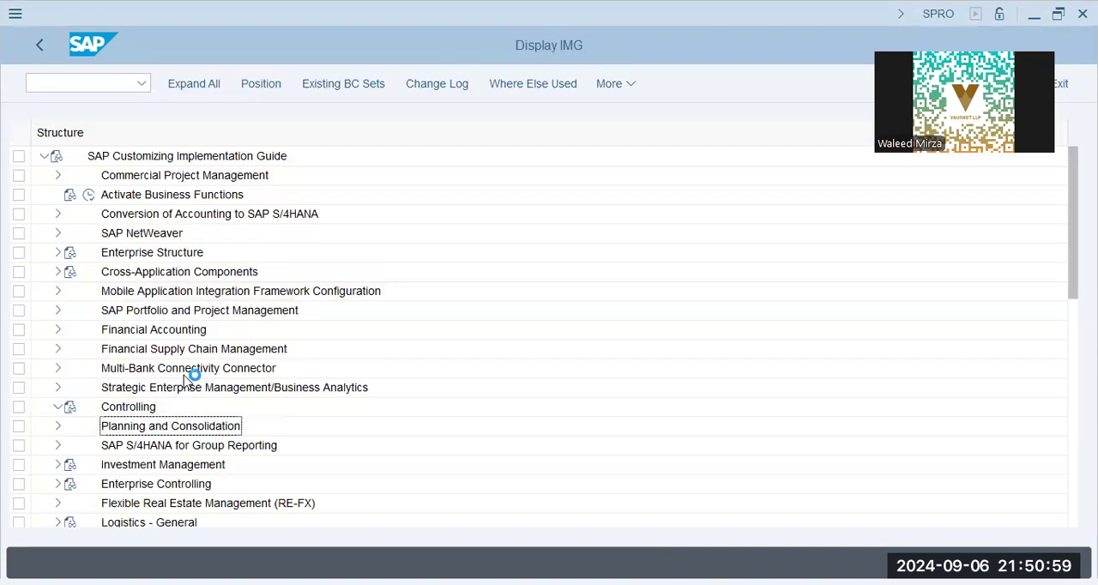
click(152, 446)
scroll(74, 391, down, 2)
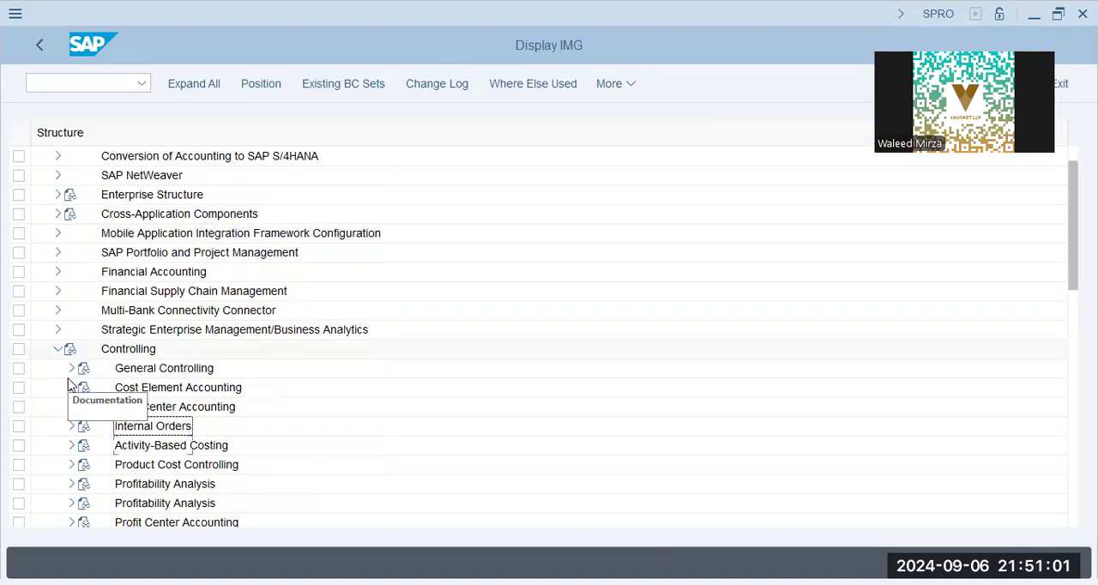
scroll(71, 385, down, 1)
click(164, 349)
click(71, 291)
click(151, 387)
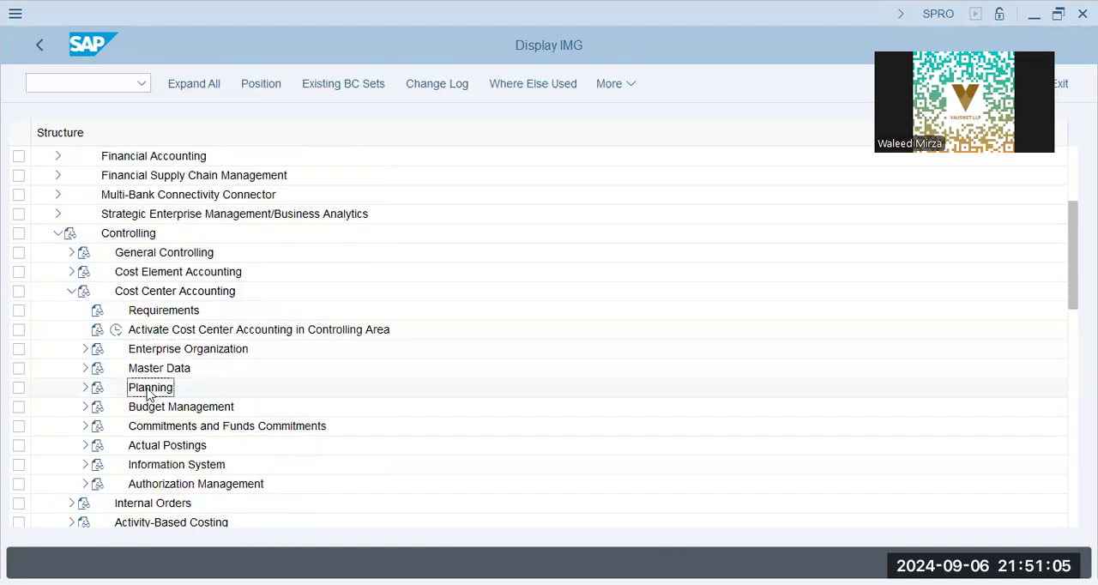
Step: Open planning layout XAP9-2 through Create Planning Layouts for Activity Type Planning, under Manual Planning's User-Defined Planning Layouts
click(84, 392)
click(197, 374)
click(95, 389)
click(100, 390)
click(209, 411)
click(112, 427)
click(161, 448)
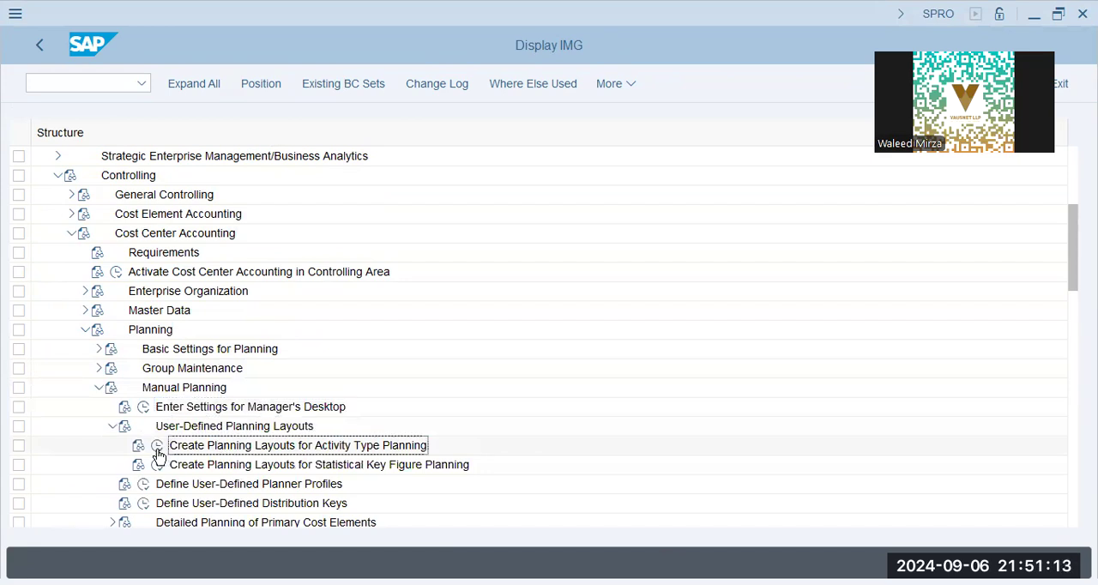
click(157, 447)
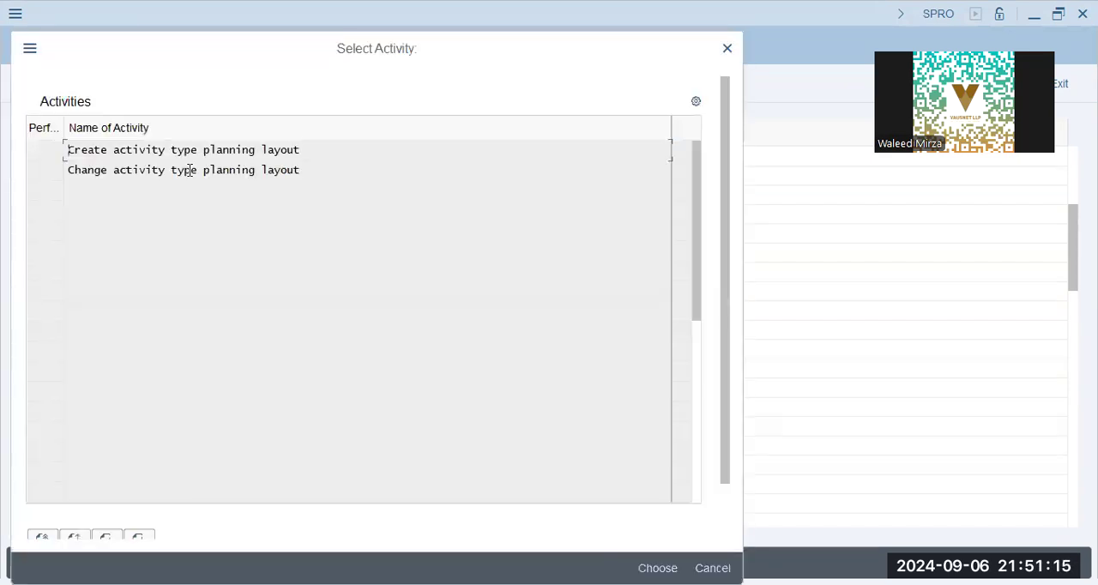
click(191, 171)
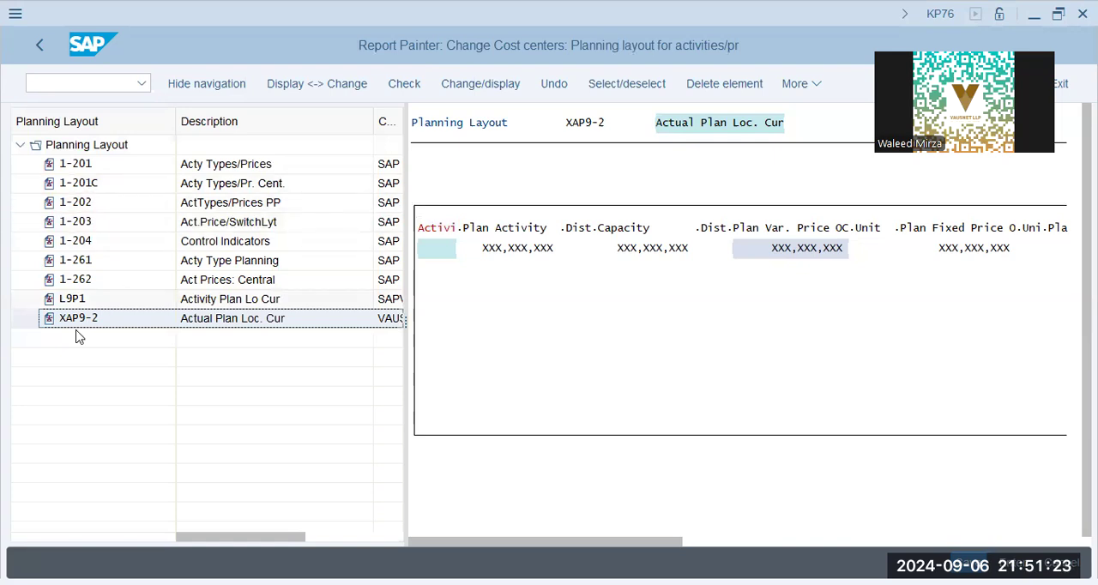
Step: Reopen KP26 and try to set the planner profile to XAP9-2
click(101, 84)
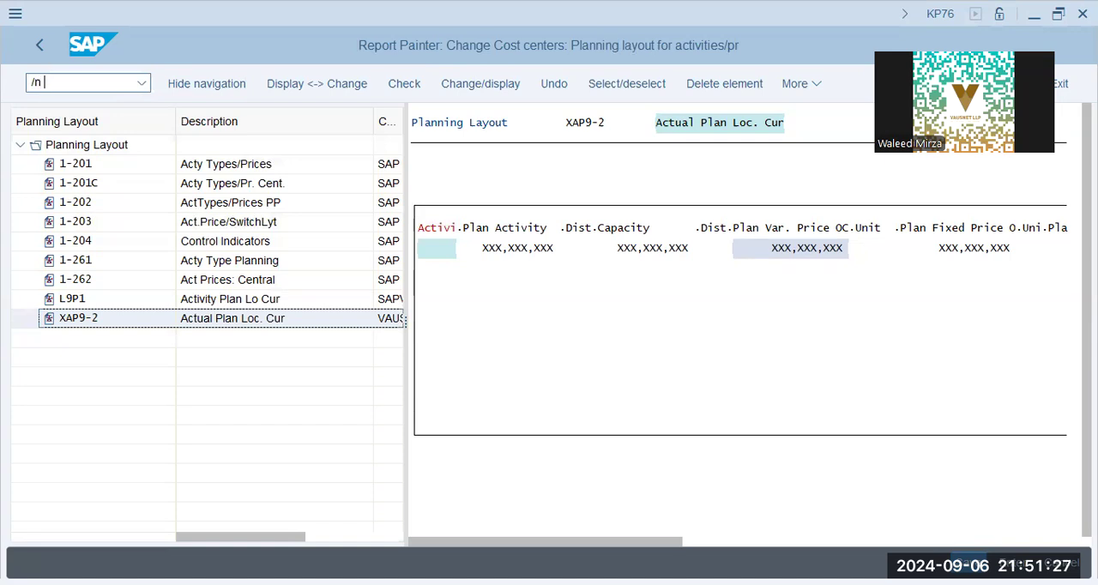
text(/n kp26)
key(Return)
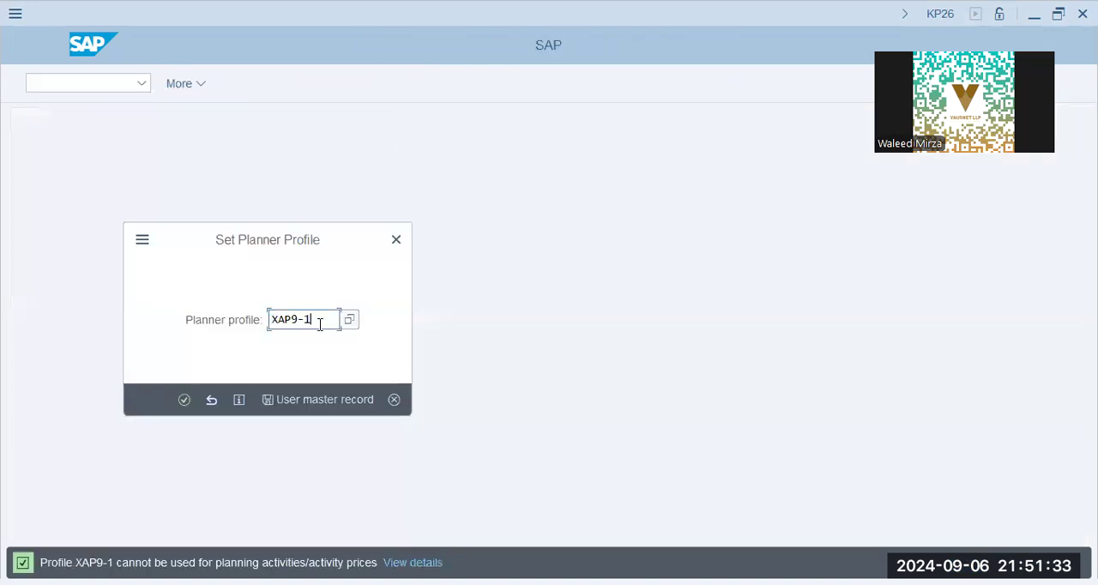
text(2)
key(Return)
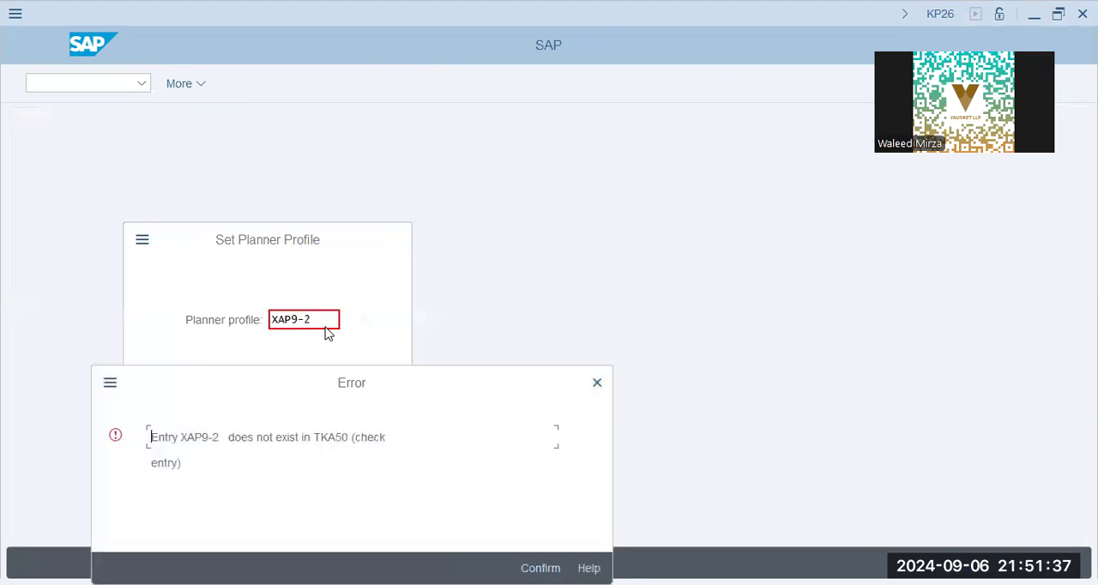
key(Return)
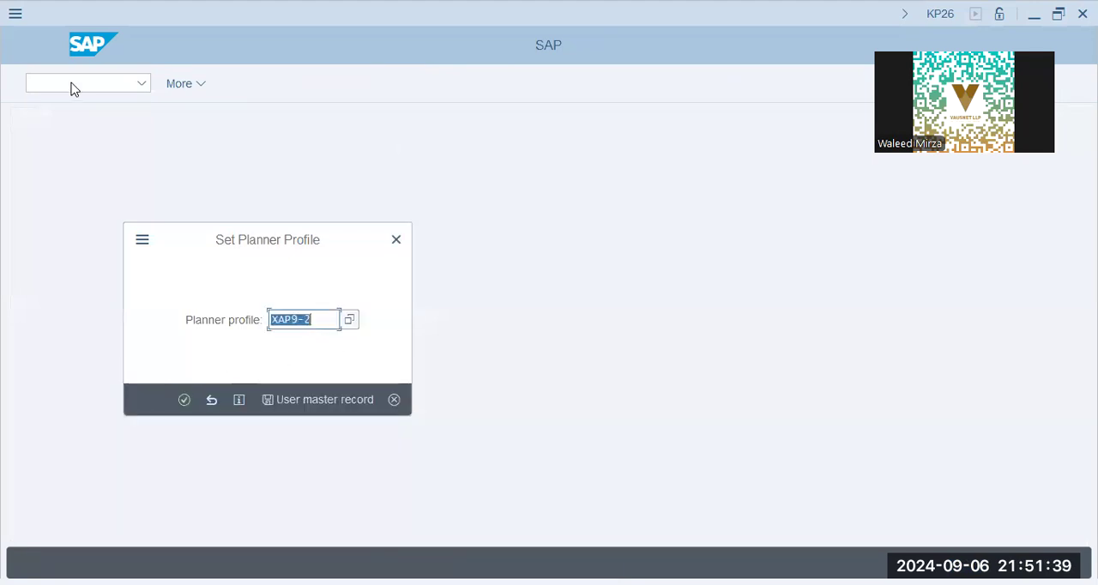
click(394, 399)
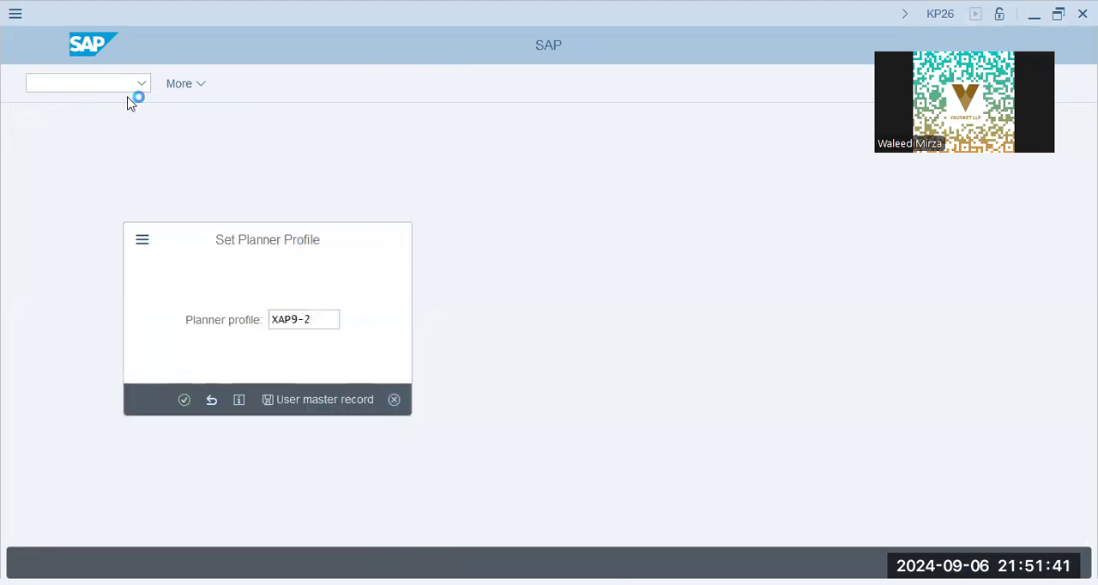
text(/n kp)
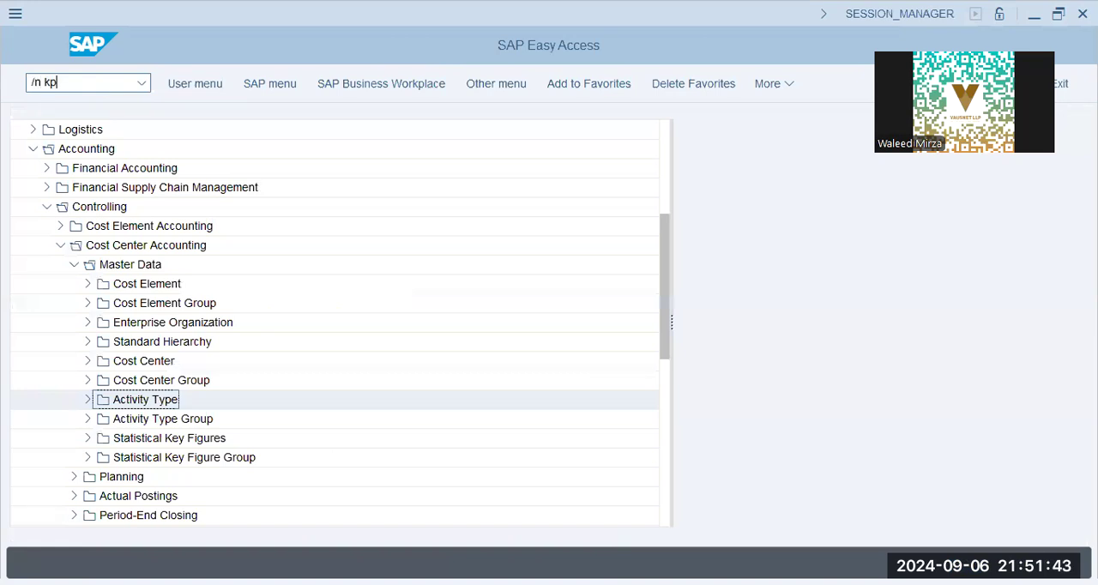
text(2)
key(Return)
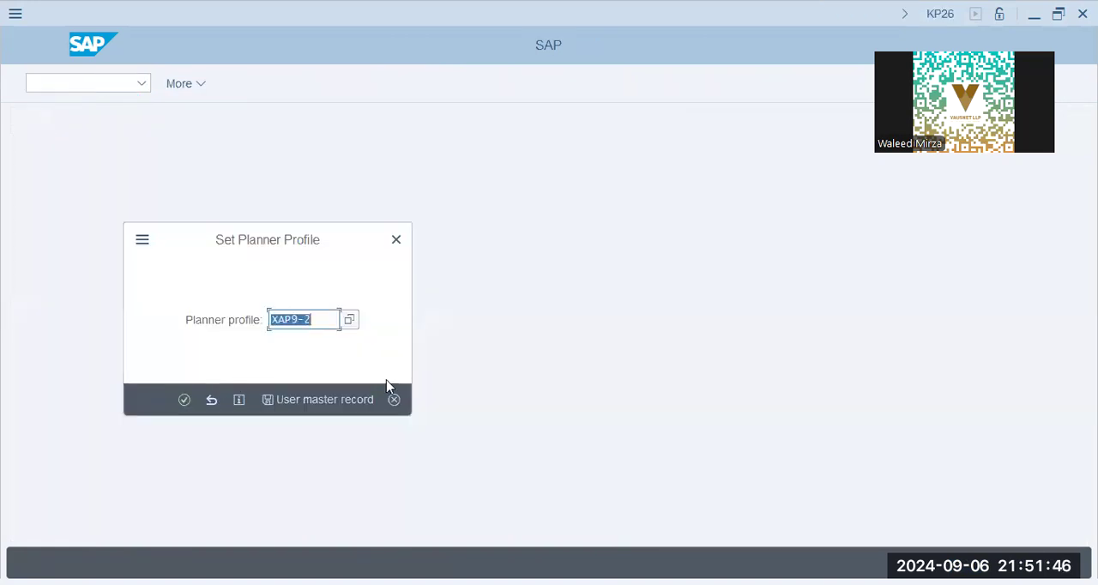
click(393, 399)
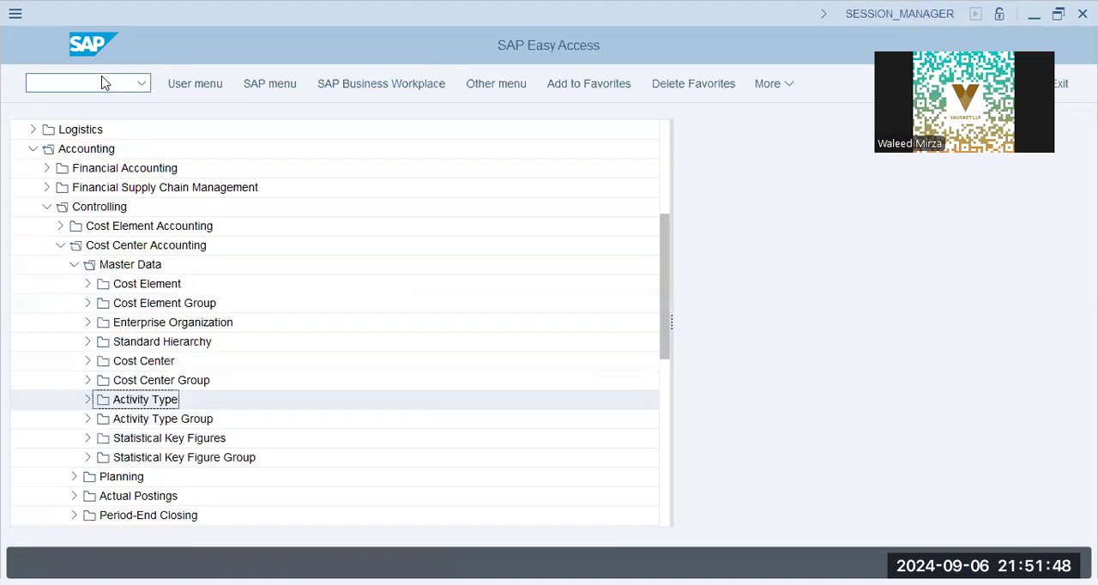
Step: Open the SAP Reference IMG from SPRO and expand Controlling down to Cost Center Accounting
click(101, 82)
text(/n spro)
key(Return)
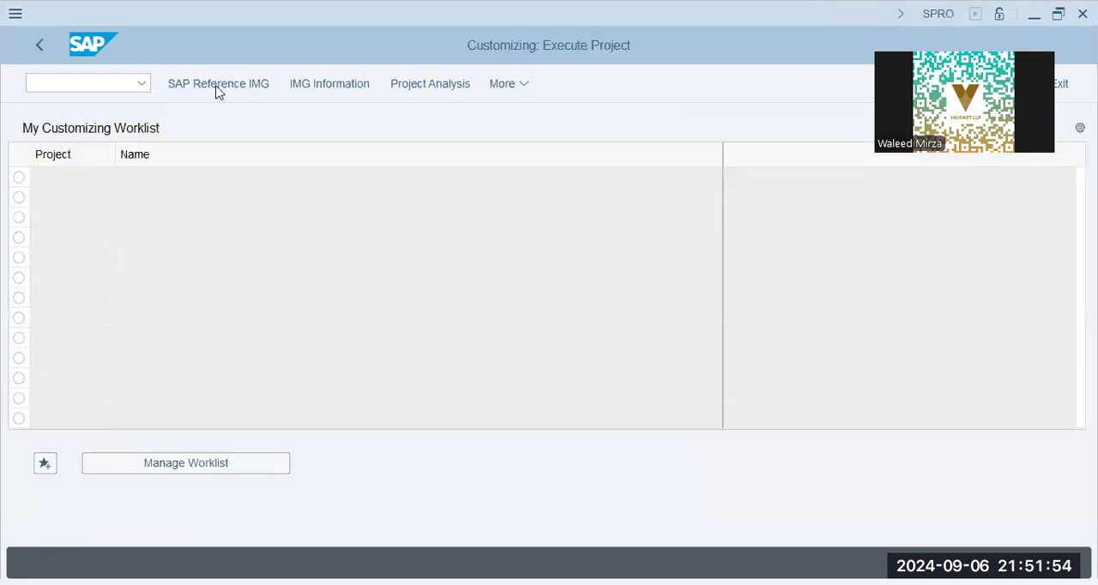
click(217, 85)
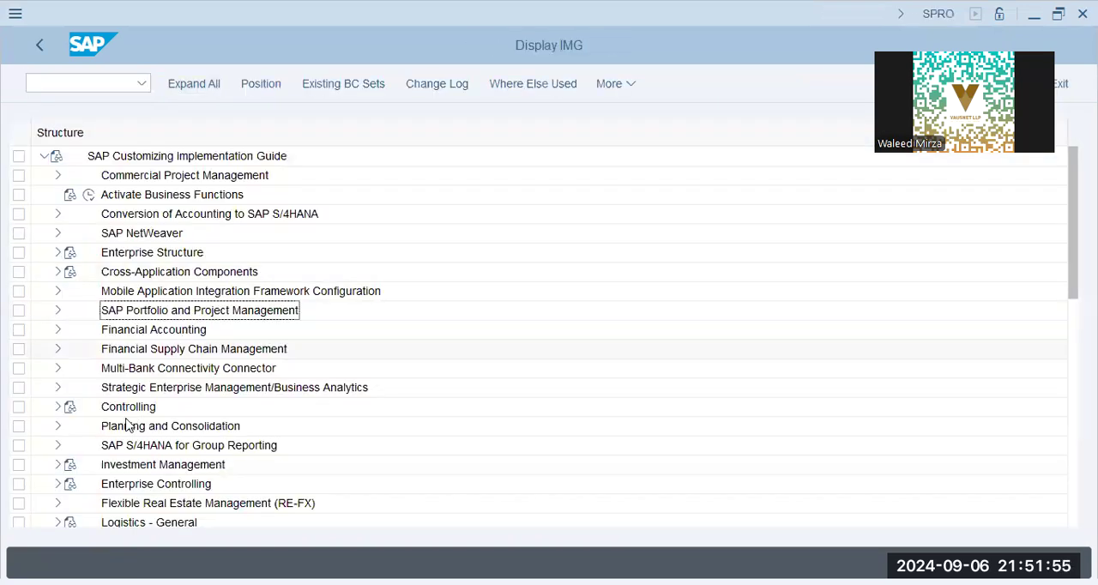
click(58, 409)
click(153, 403)
click(69, 428)
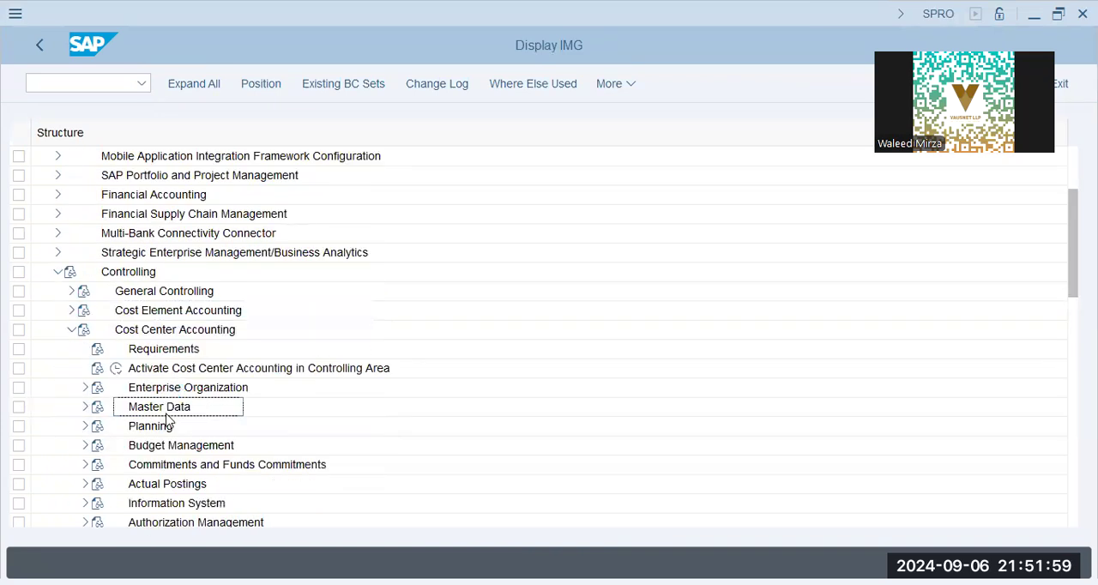
Step: Expand Planning, Manual Planning and User-Defined Planning Layouts, and open activity type planning layout XAP9-2 for changing
click(160, 353)
scroll(130, 385, down, 1)
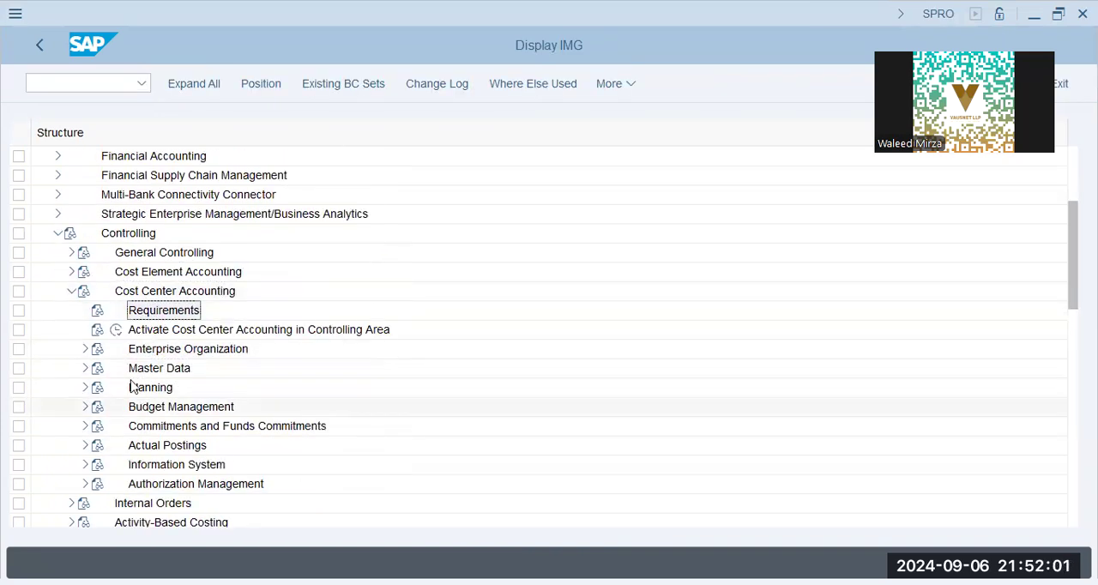
click(83, 389)
click(185, 388)
click(98, 387)
click(184, 406)
click(188, 427)
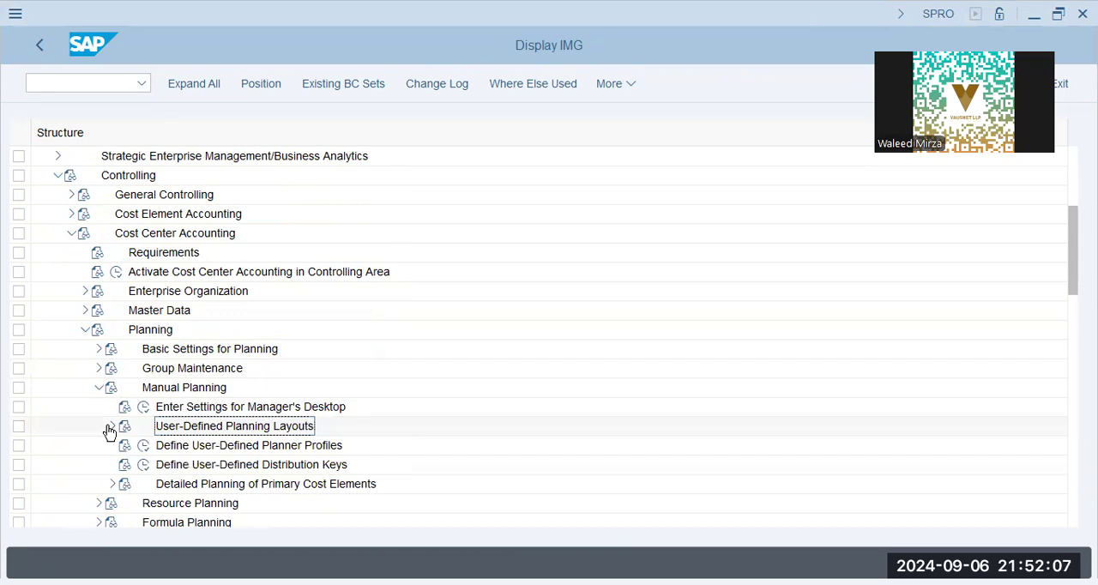
click(109, 432)
click(247, 446)
click(158, 407)
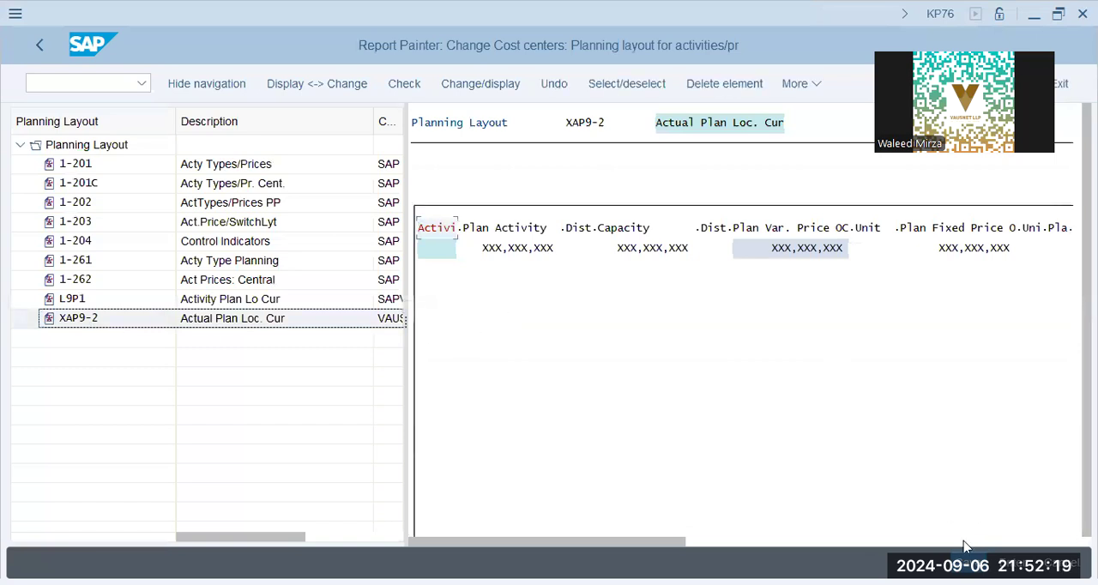
click(799, 86)
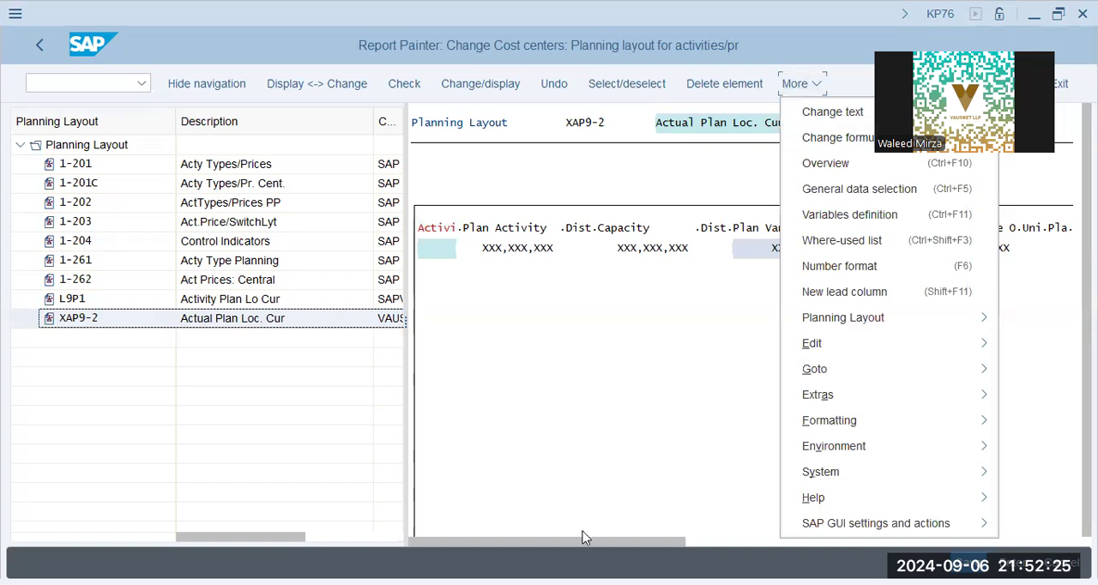
click(121, 321)
click(238, 300)
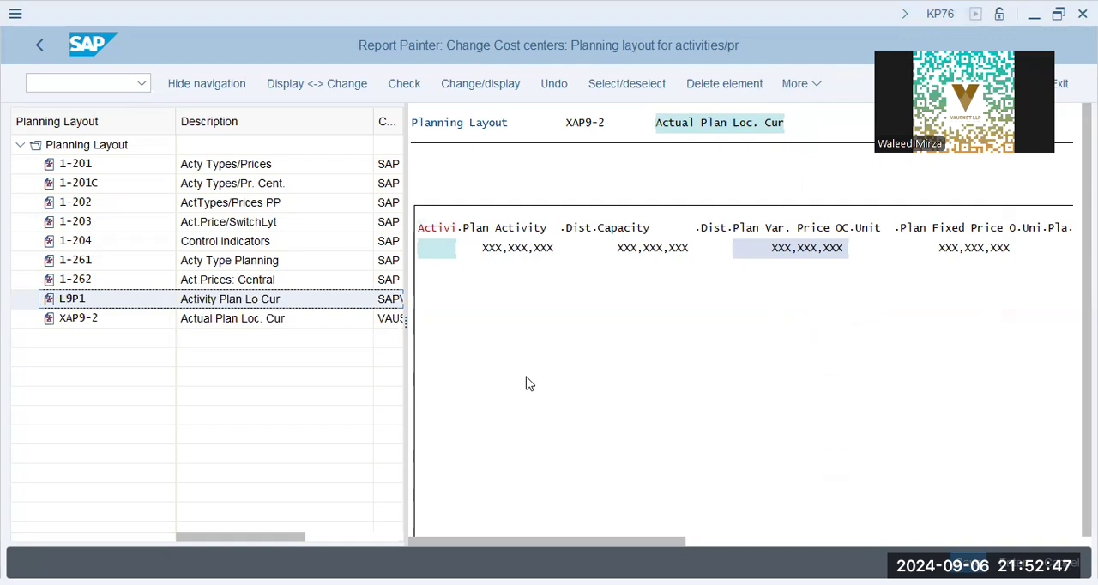
Step: Reopen KP26 and set the planner profile to L9P1, LAP9 Plan Profile
key(ctrl+/)
text(/nkp26)
key(Return)
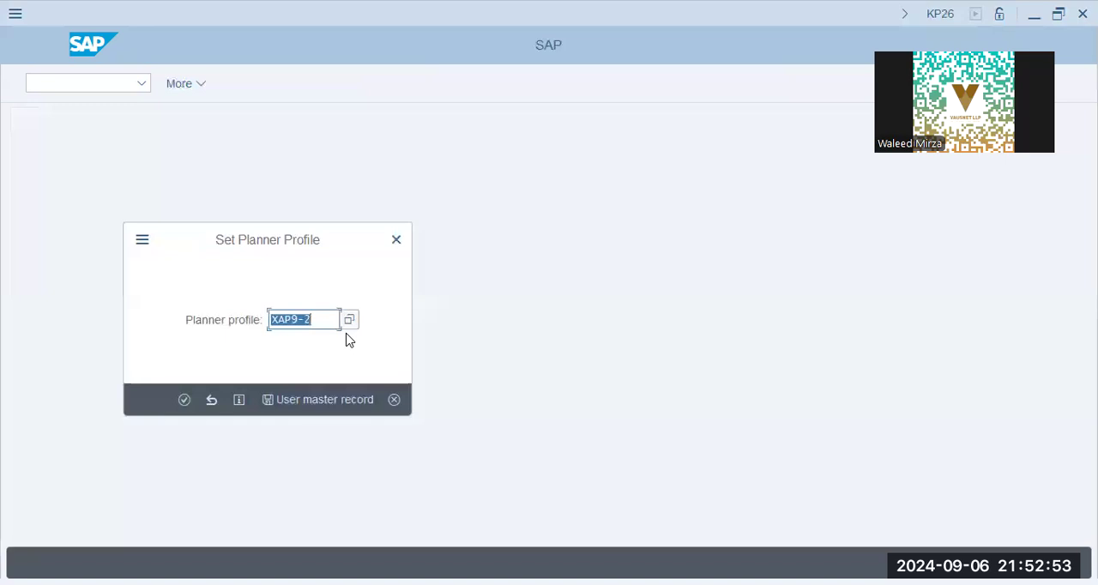
key(Return)
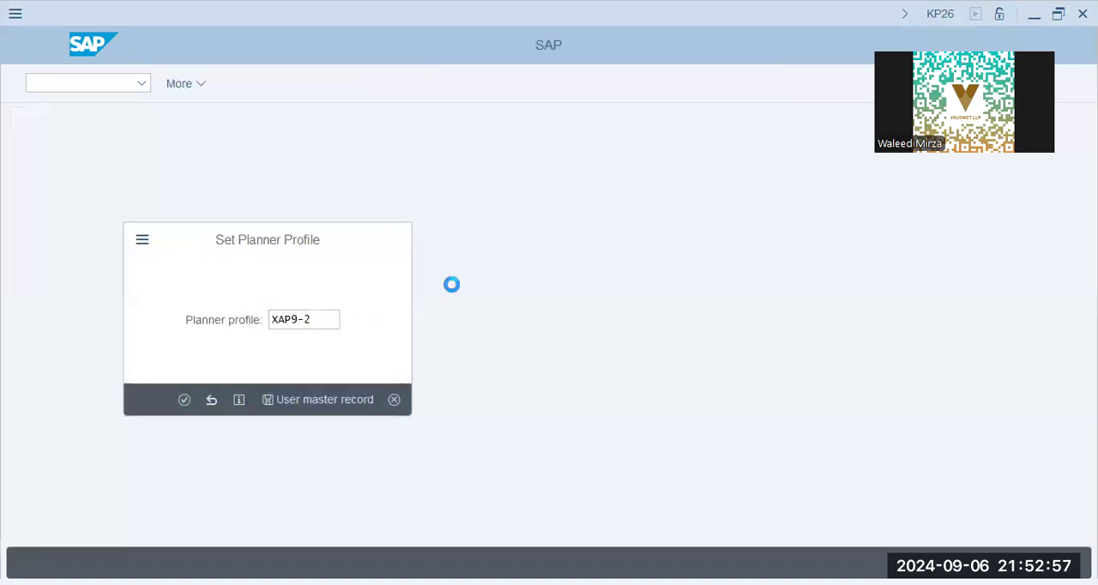
click(439, 143)
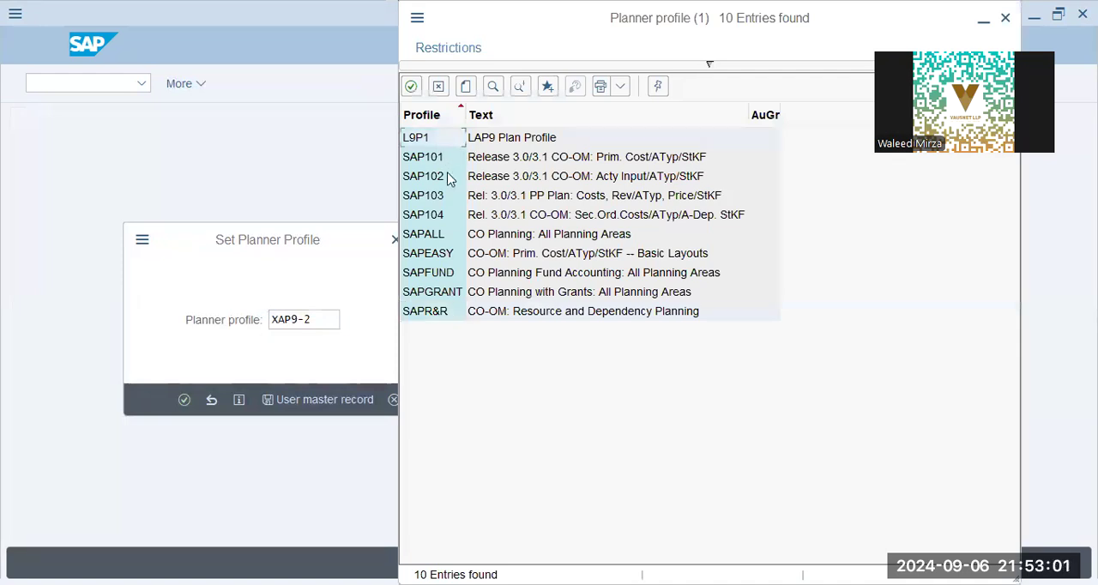
click(453, 235)
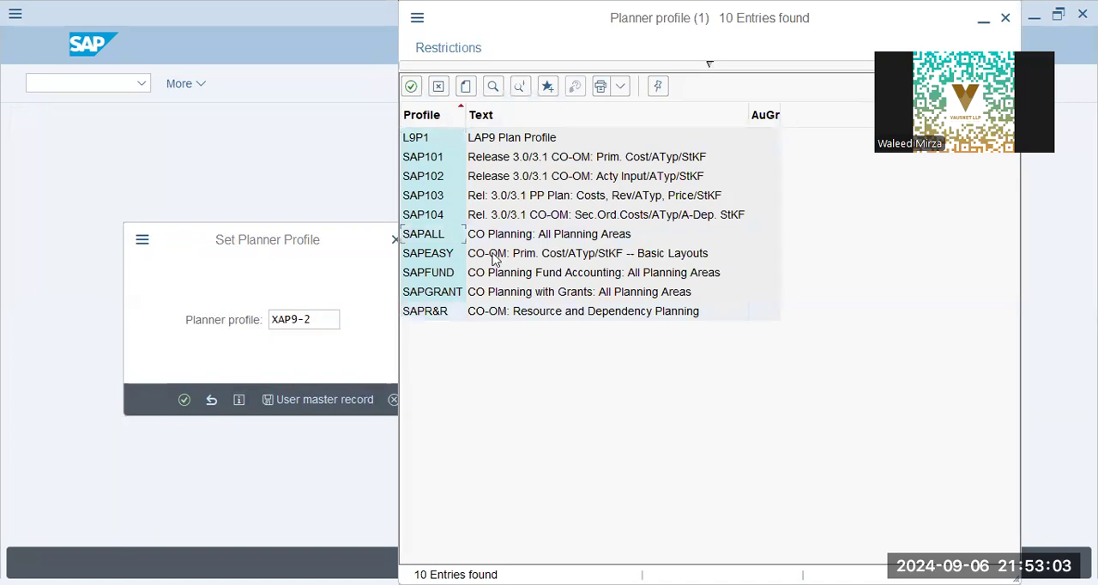
double_click(489, 138)
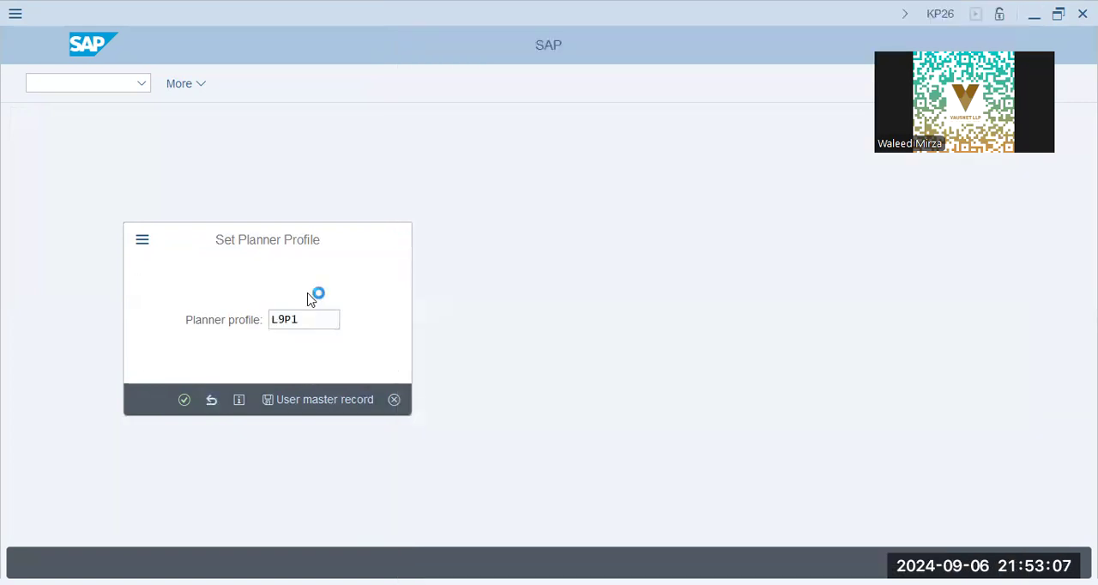
key(Return)
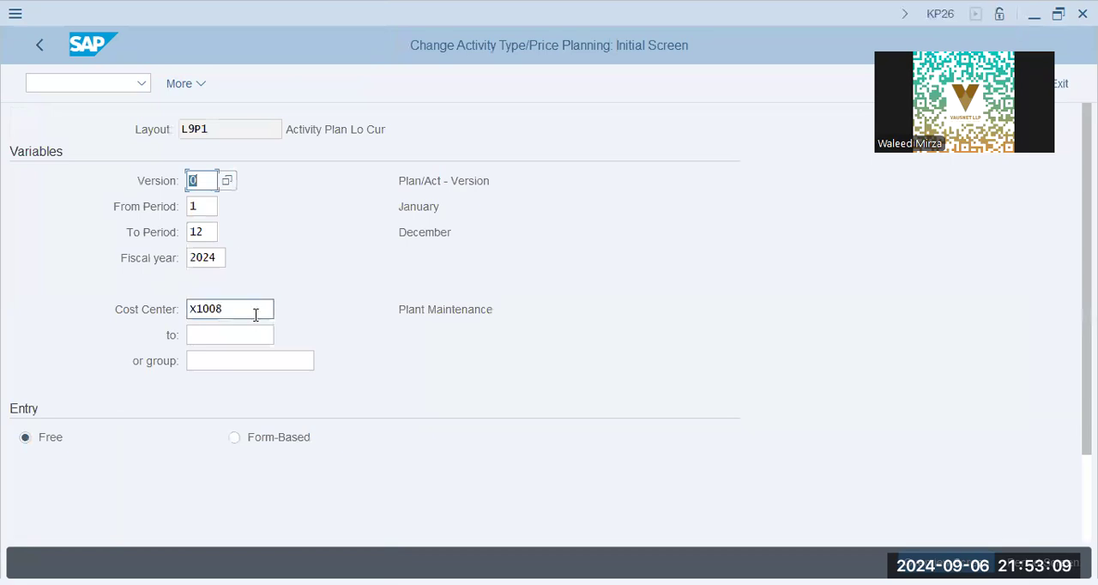
Step: Return to the SAP Reference IMG through SPRO and expand Controlling down to Cost Center Accounting
click(86, 81)
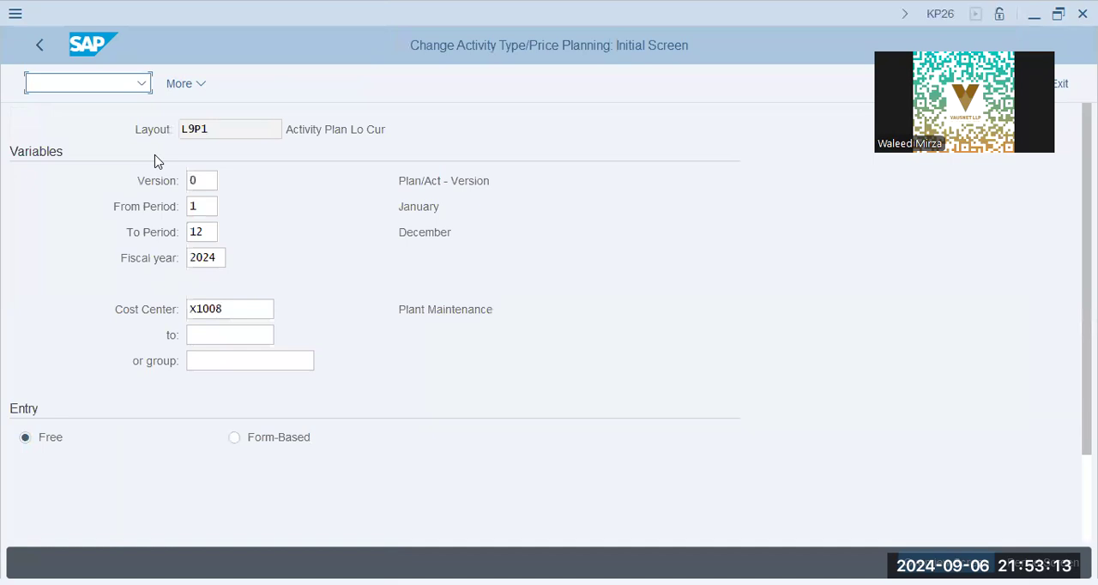
text(/nspro)
key(Return)
click(198, 84)
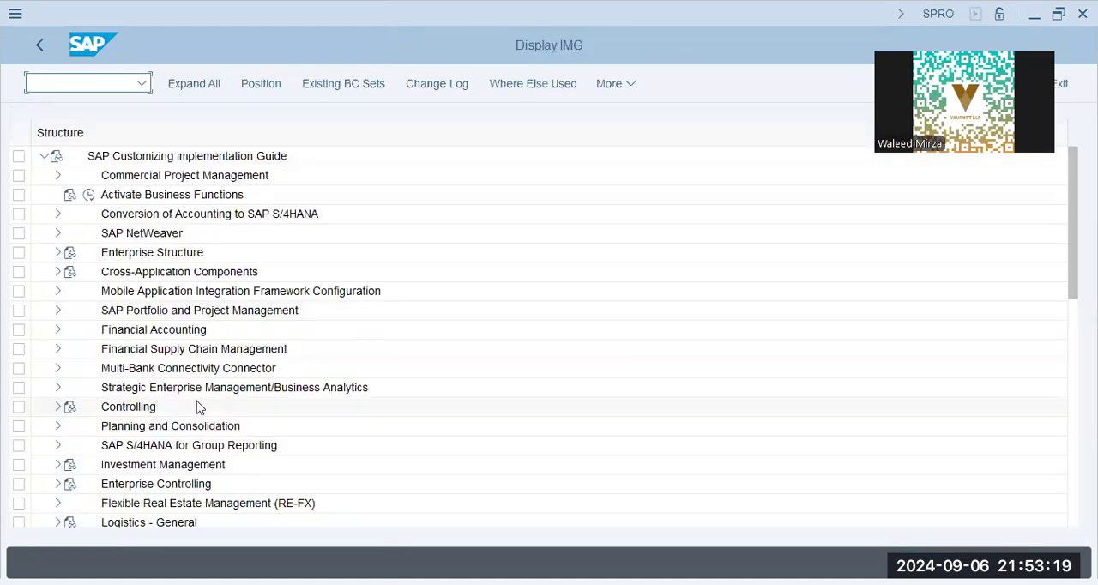
click(72, 426)
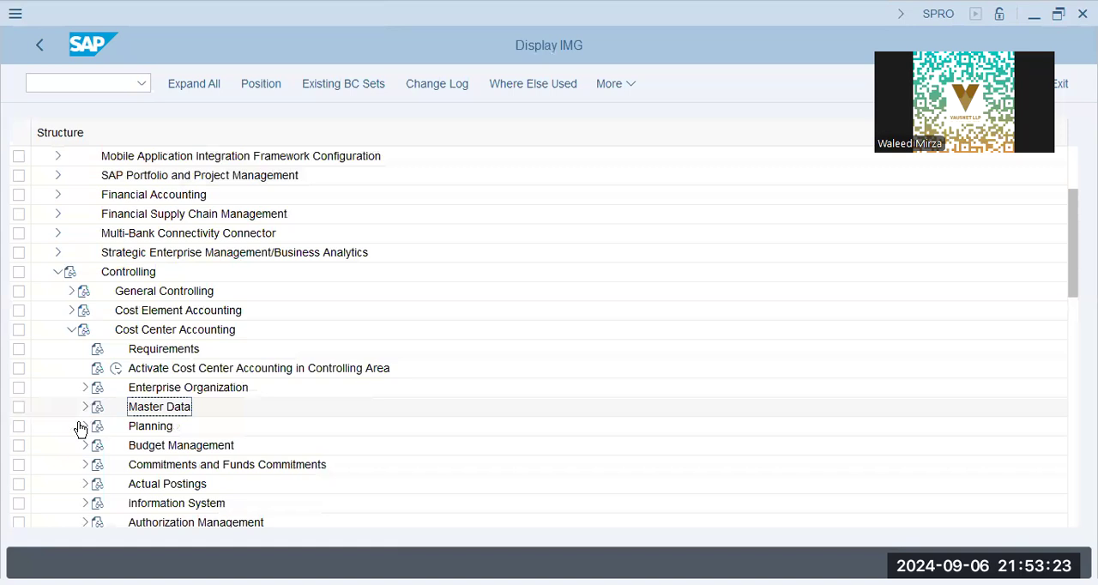
Step: Expand Planning, Manual Planning and User-Defined Planning Layouts, and reopen activity type planning layout XAP9-2 for changing
click(85, 425)
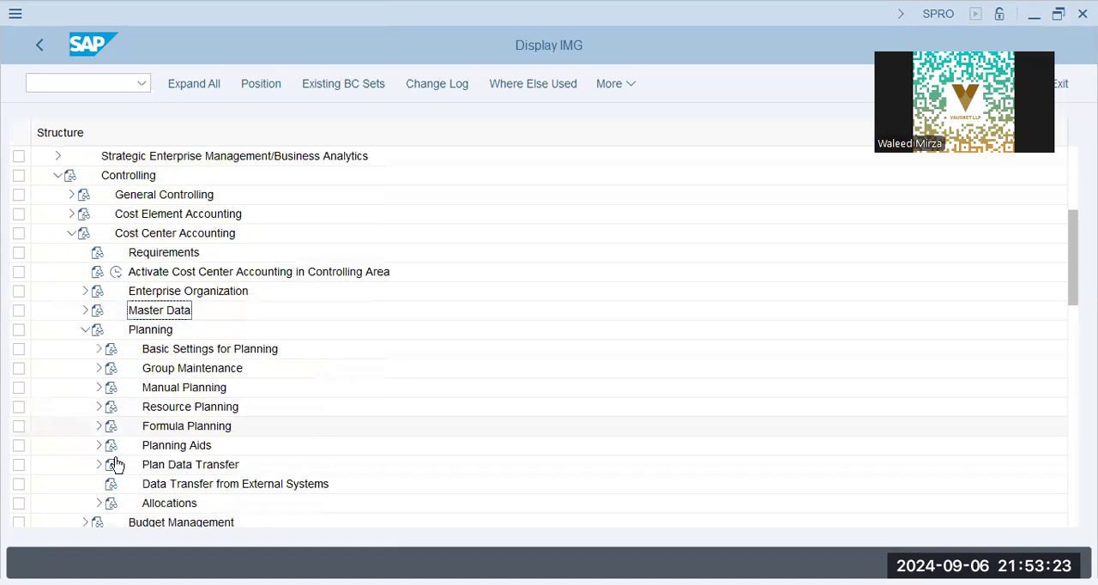
click(99, 387)
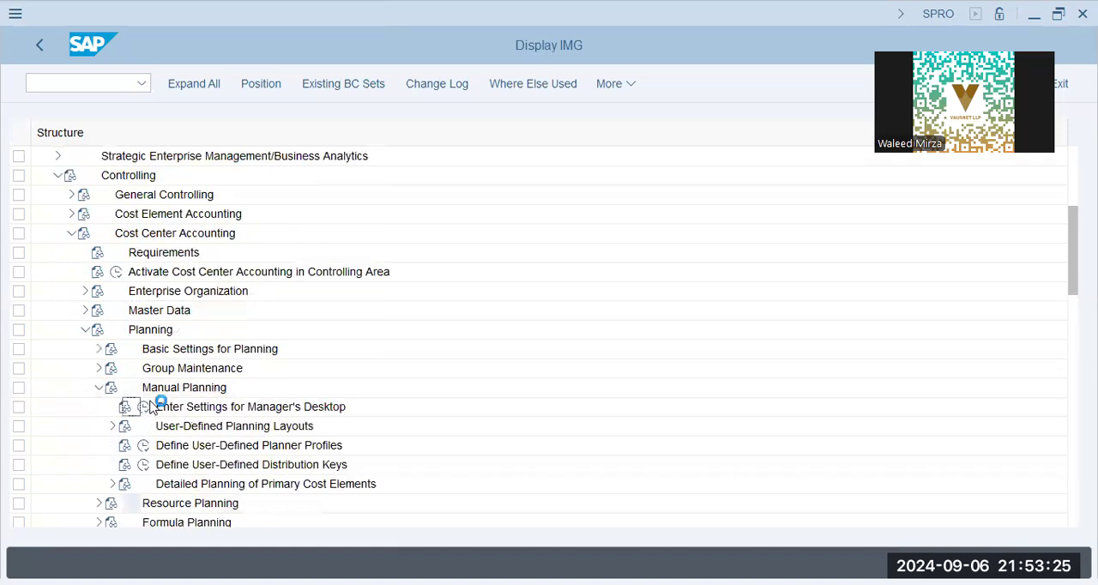
click(113, 427)
click(157, 445)
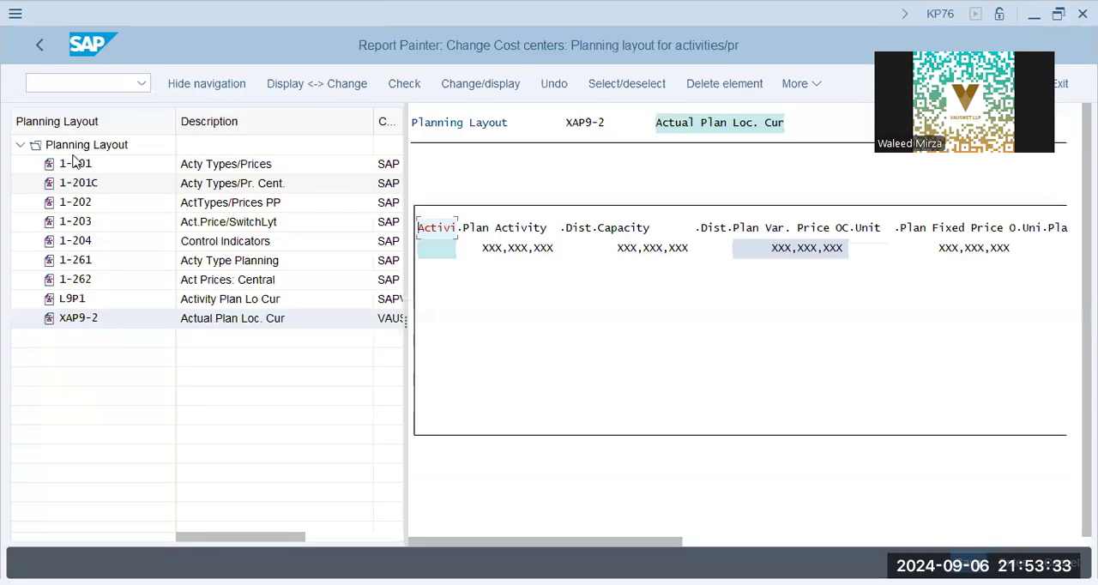
Step: Open activity type planning layout L9P1 and examine its column structure against layout XAP9-2
click(79, 302)
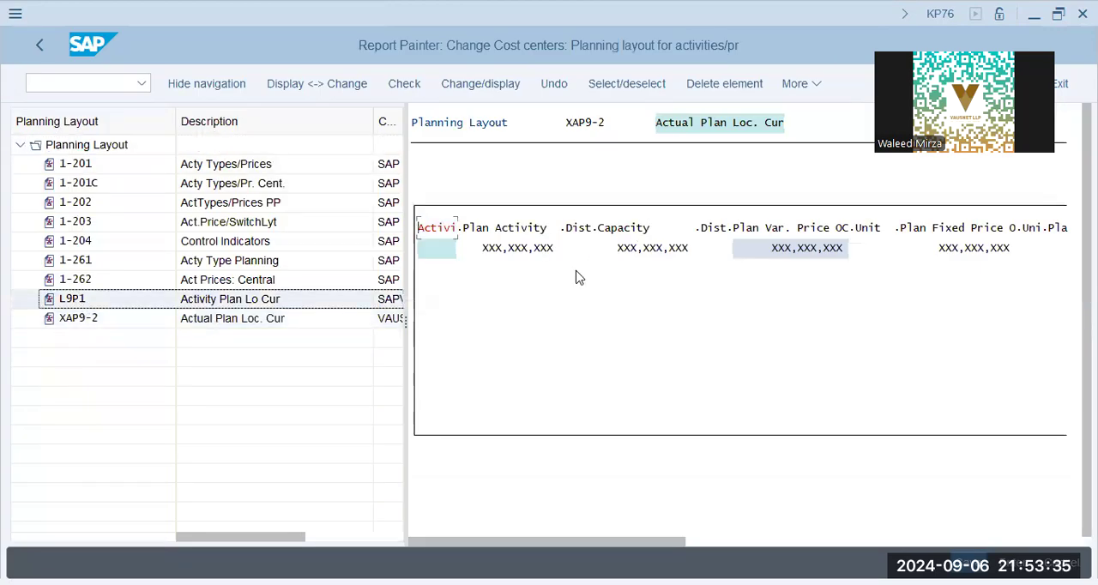
click(813, 250)
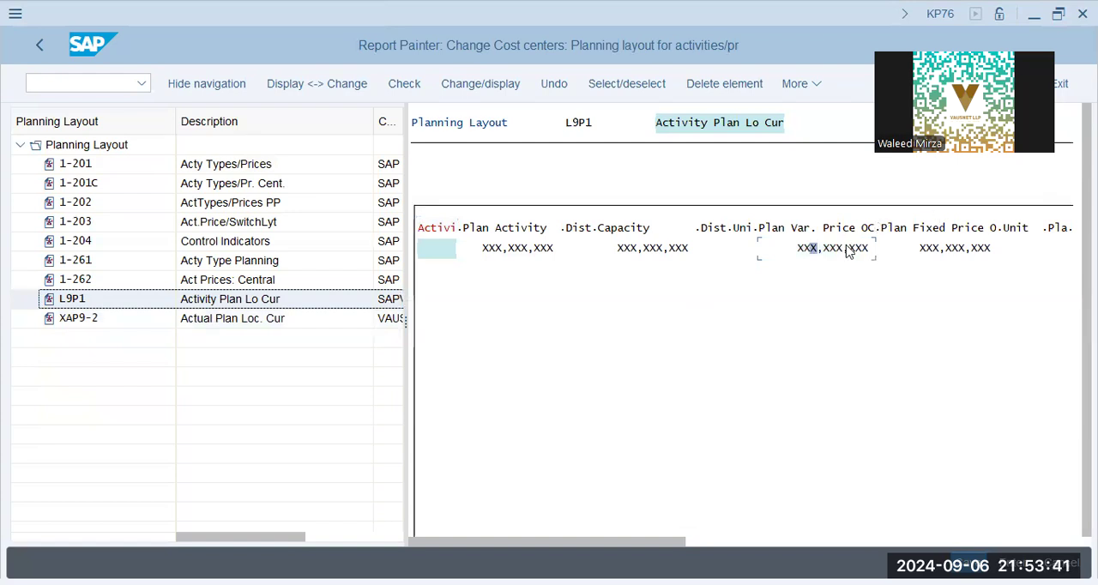
click(396, 318)
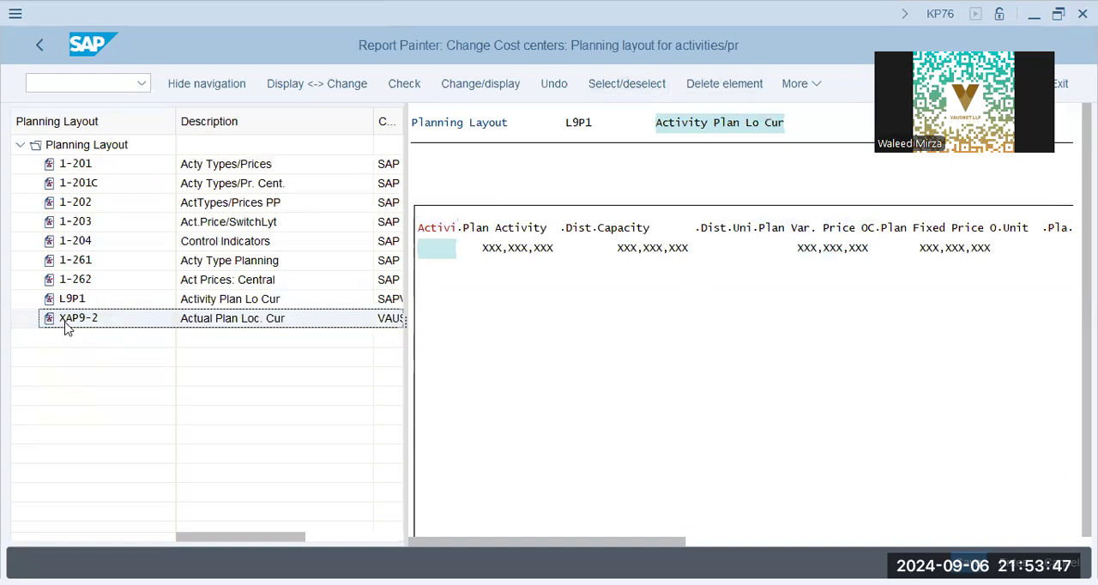
click(795, 92)
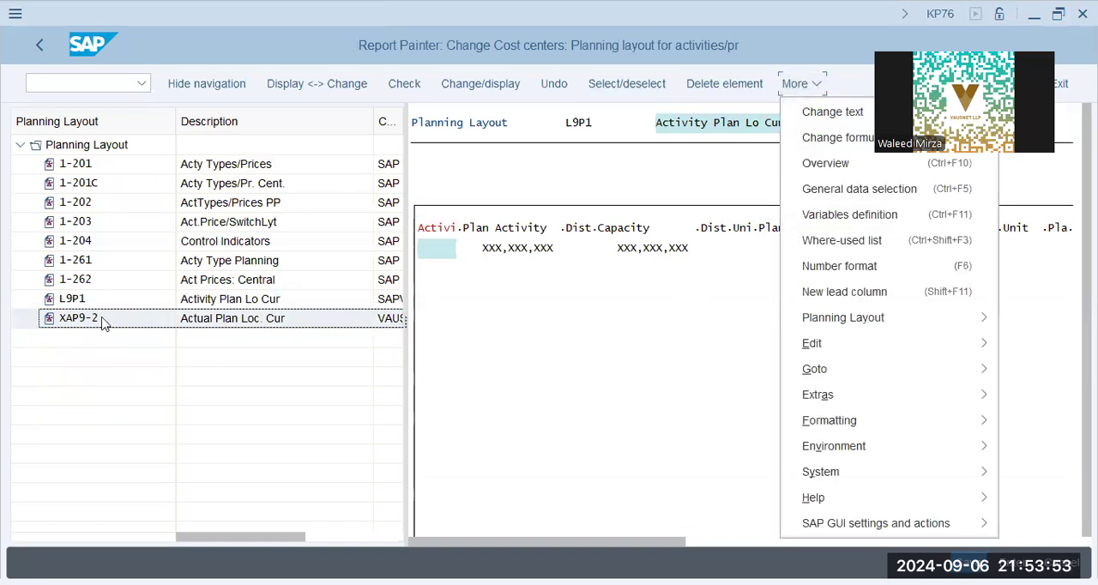
click(411, 238)
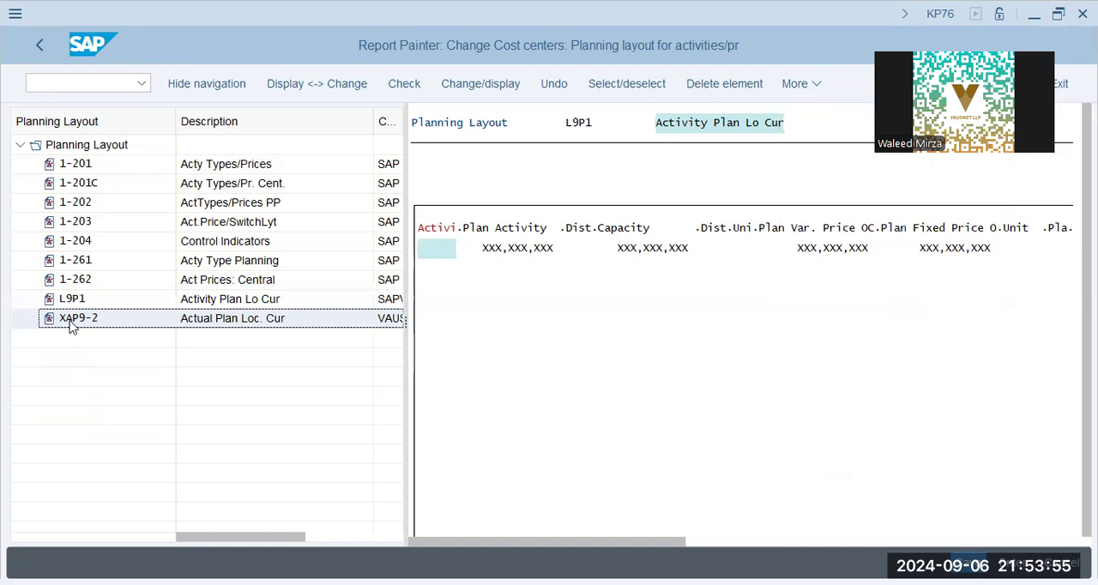
click(557, 453)
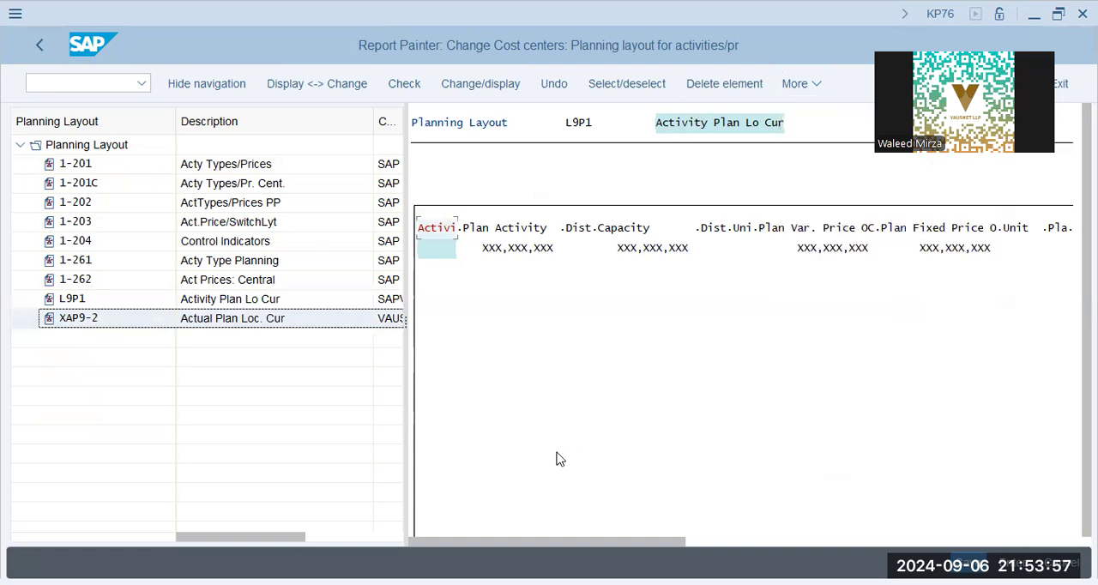
click(79, 299)
click(93, 84)
text(/n)
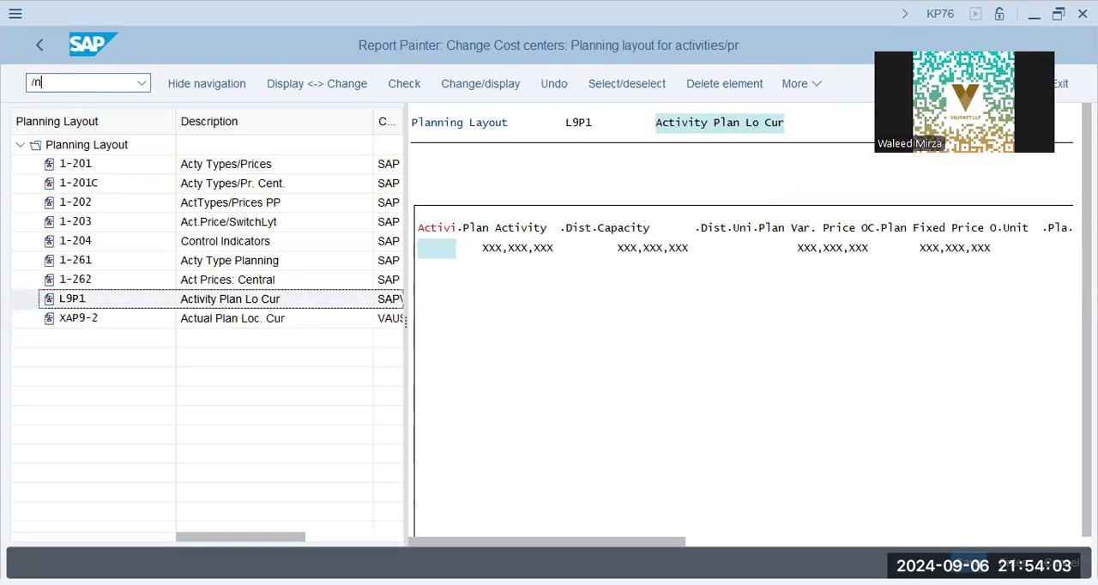
click(75, 323)
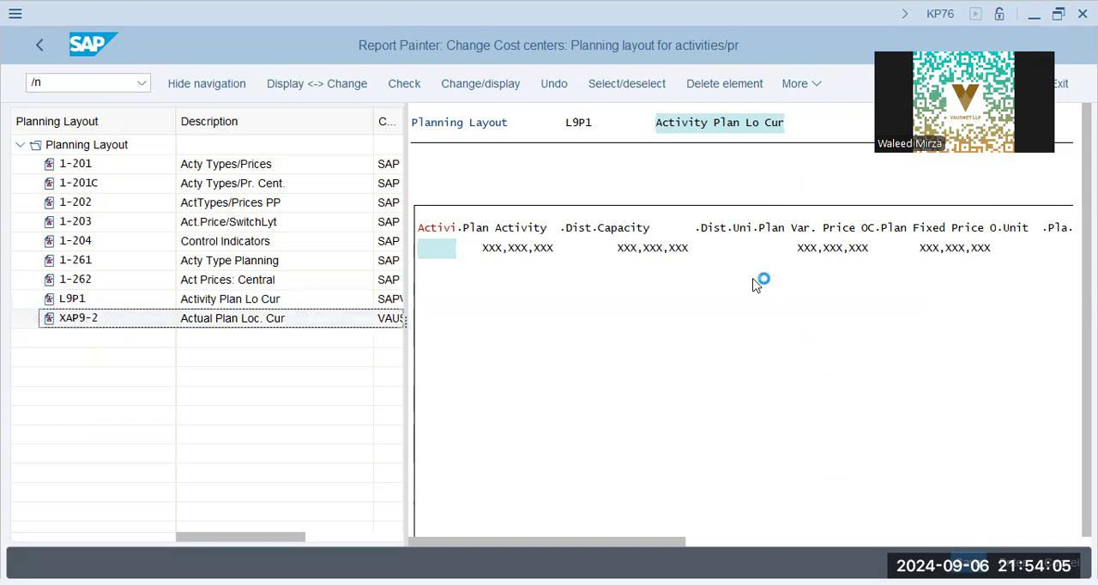
click(151, 303)
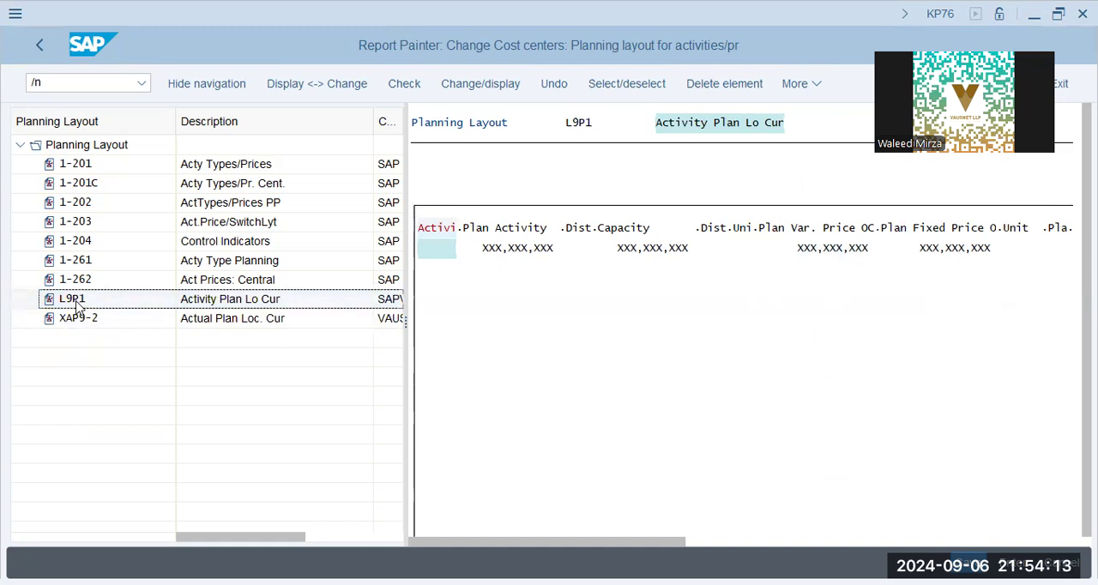
Step: Leave the planning layout and open activity type and price planning with transaction KP26
click(104, 86)
text(/n ksp)
key(BackSpace)
key(BackSpace)
text(p26)
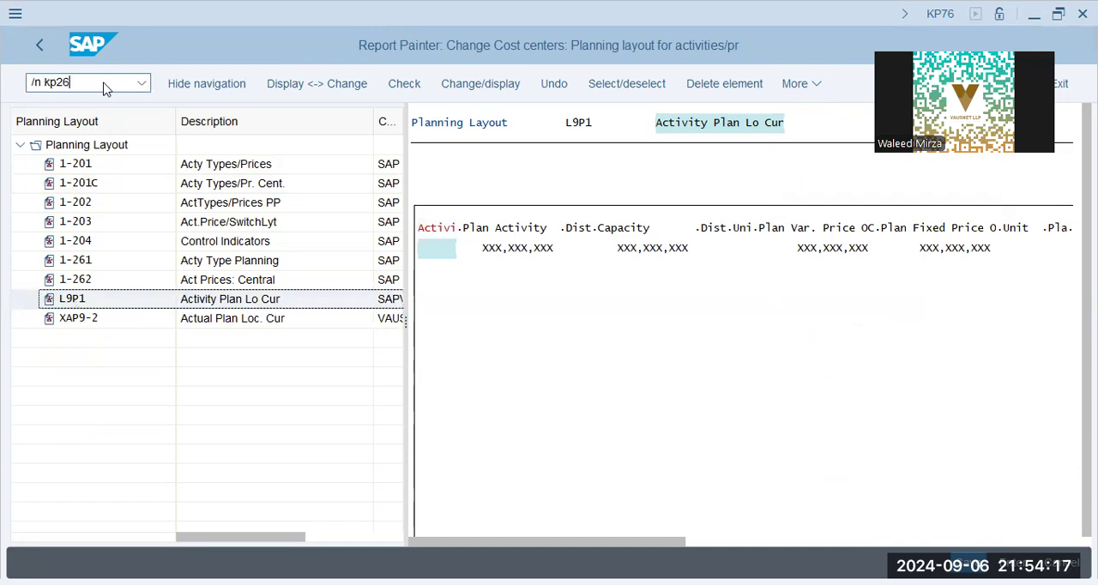
key(Return)
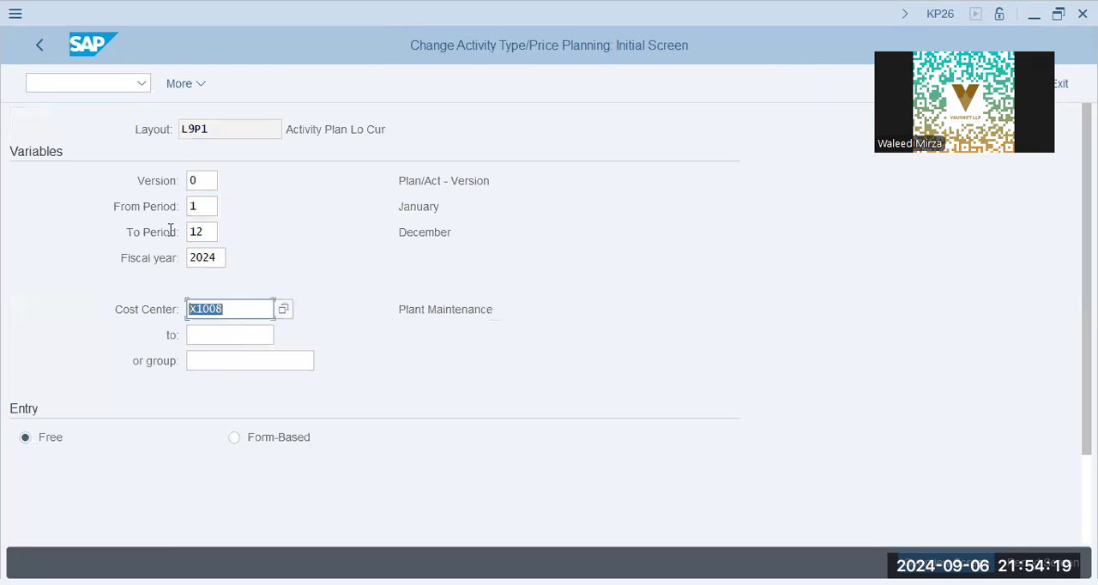
Step: Choose form-based entry for cost center X1008 and activity type MNTHR, and open the planning overview screen
click(243, 333)
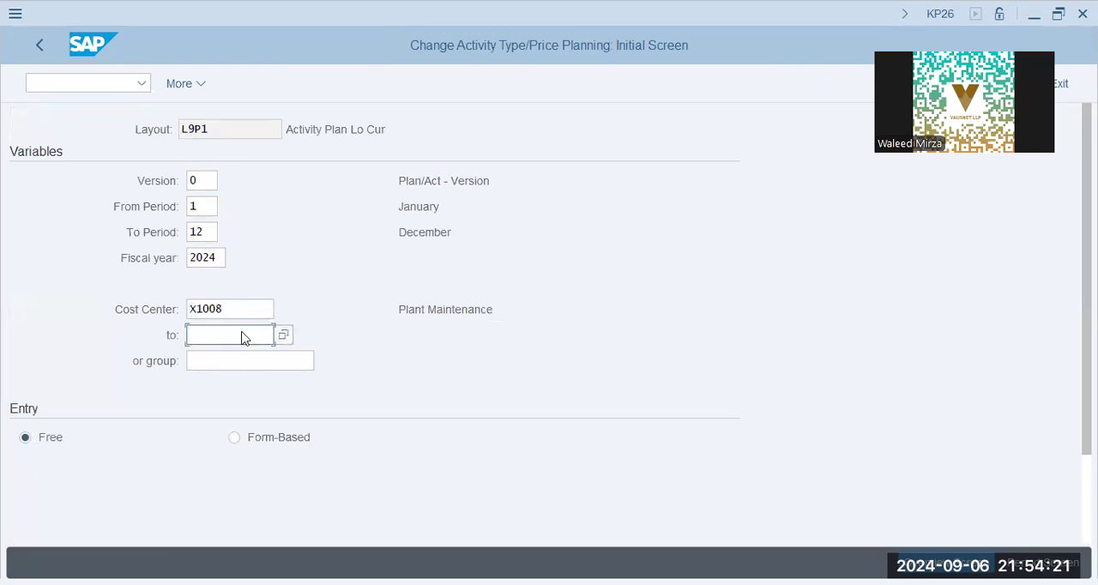
scroll(243, 339, down, 3)
click(234, 437)
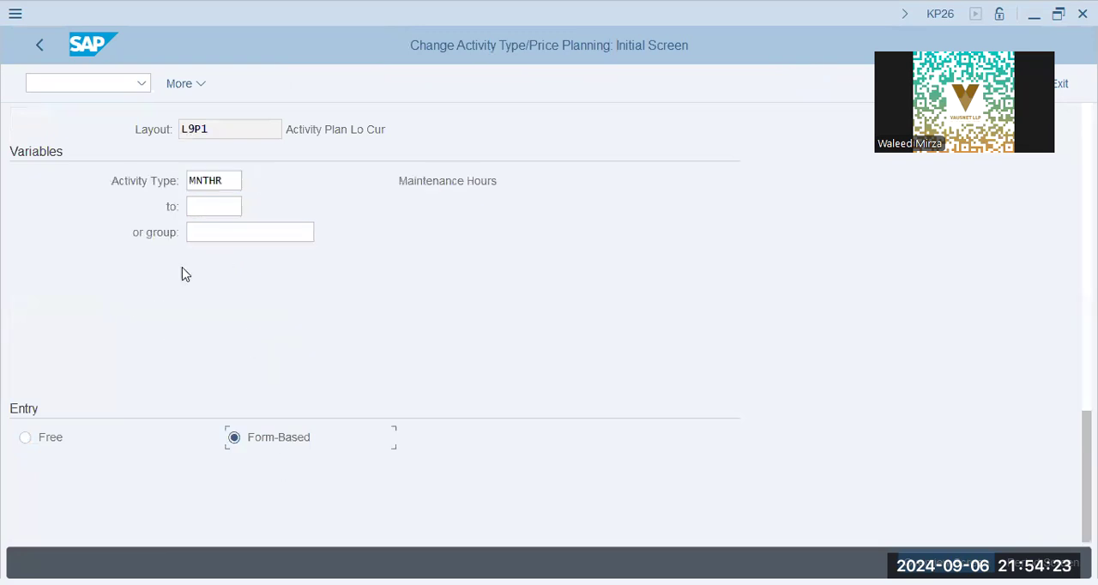
click(221, 182)
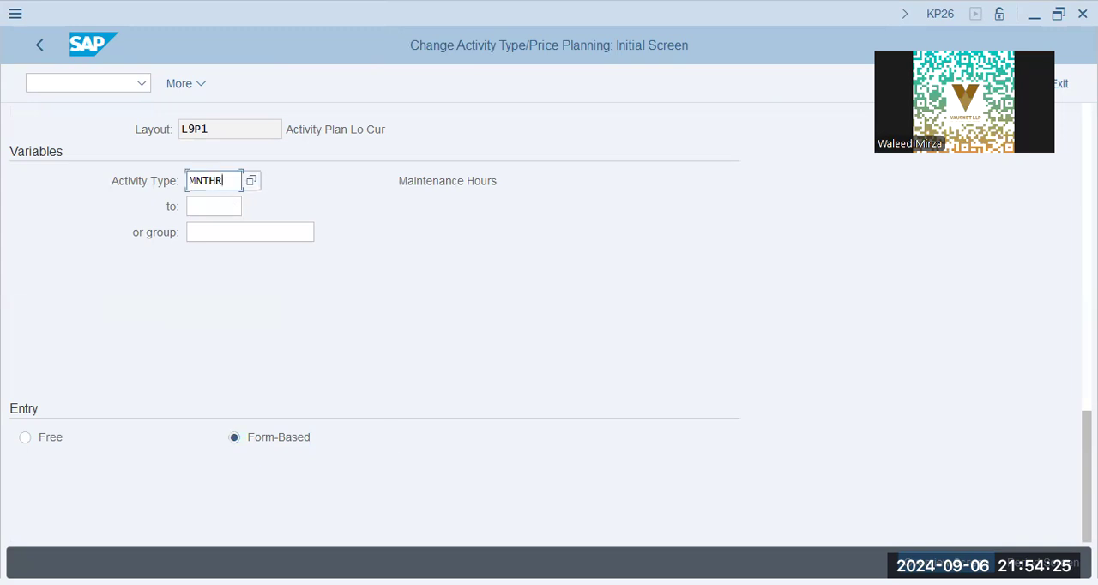
key(Return)
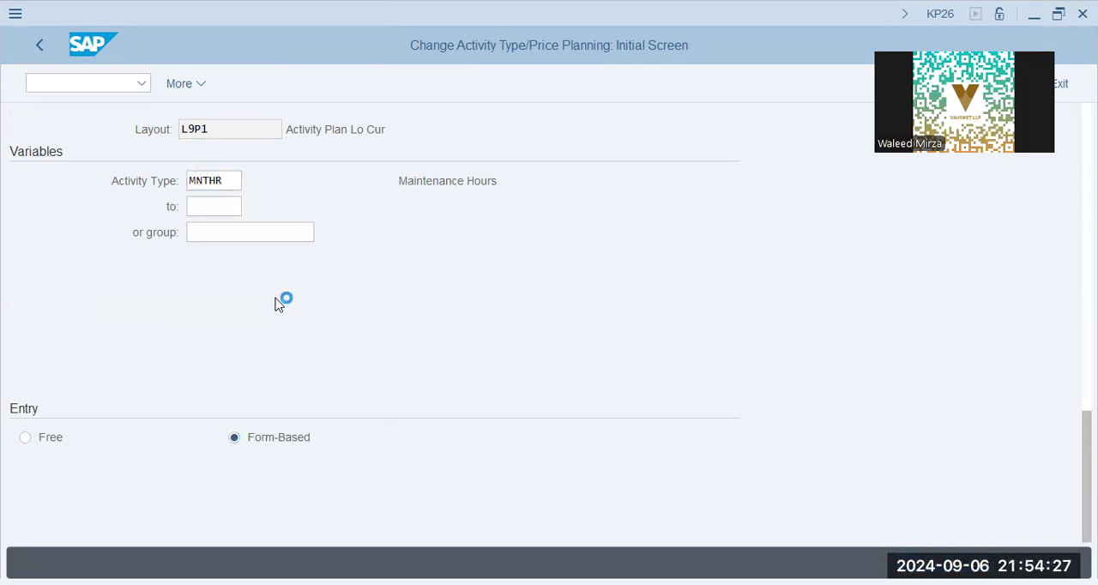
click(304, 279)
click(186, 286)
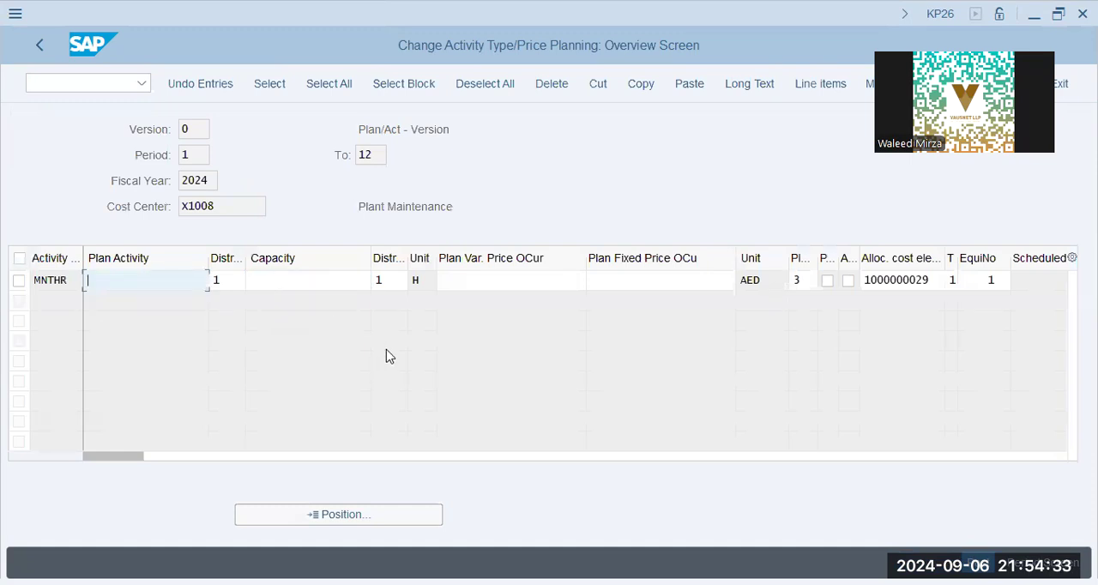
Step: Set the plan activity of activity type MNTHR to 100 hours
key(alt+Tab)
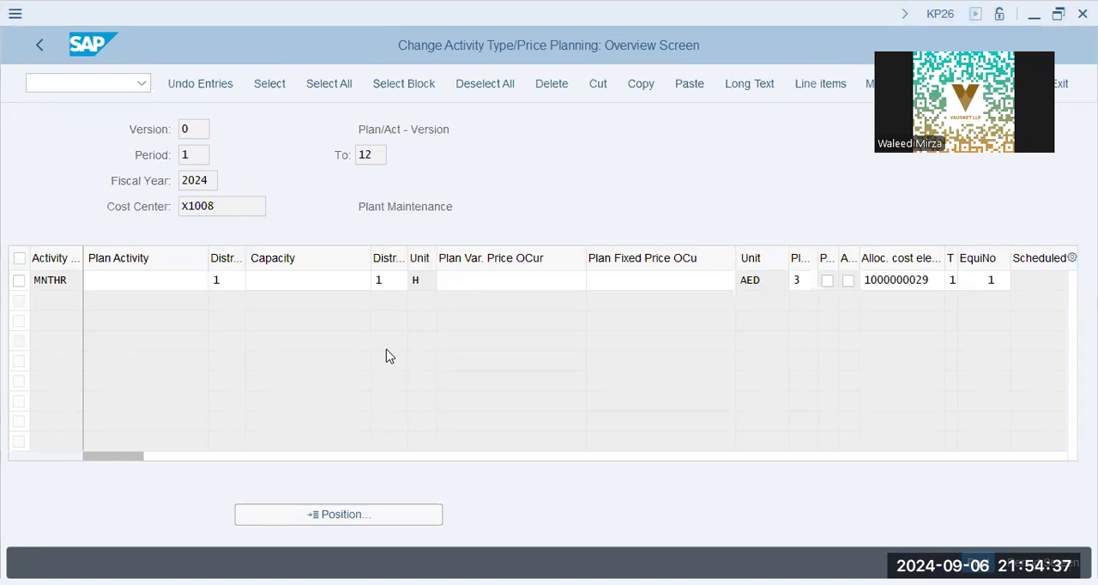
click(146, 322)
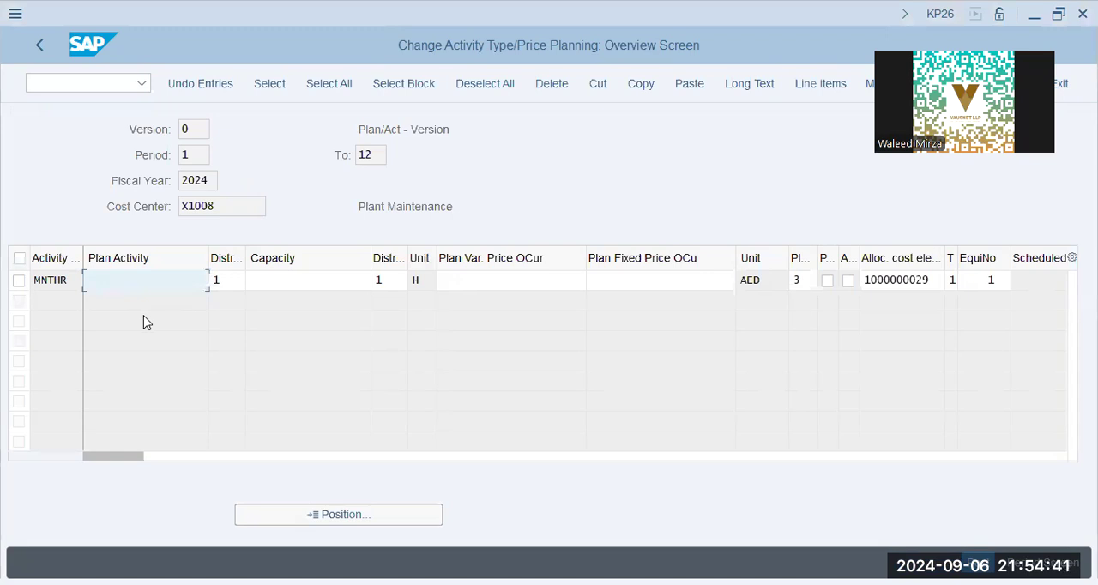
text(100)
key(Tab)
key(Tab)
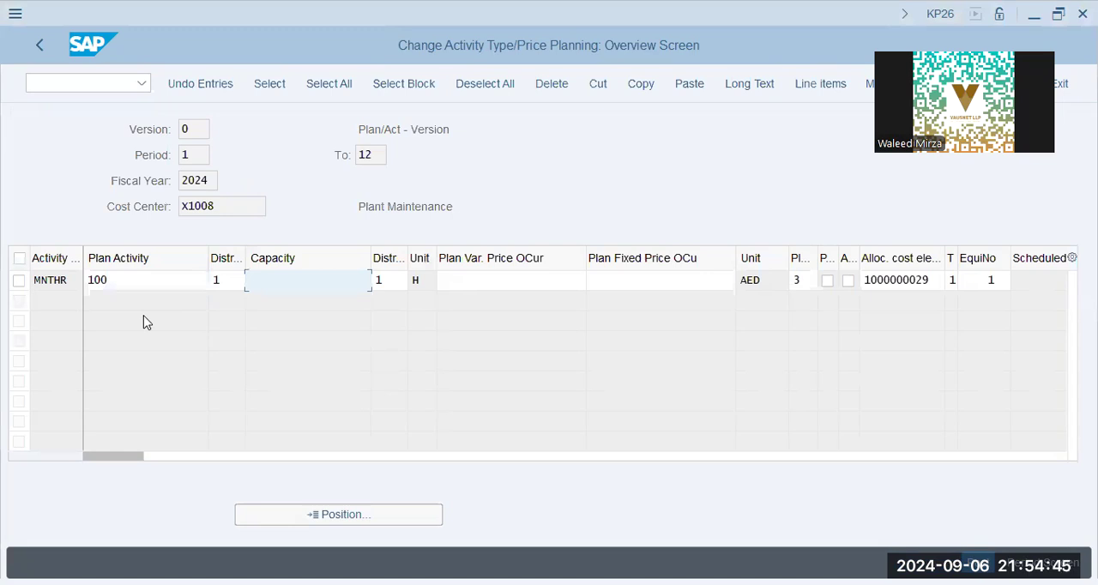
key(alt+Tab)
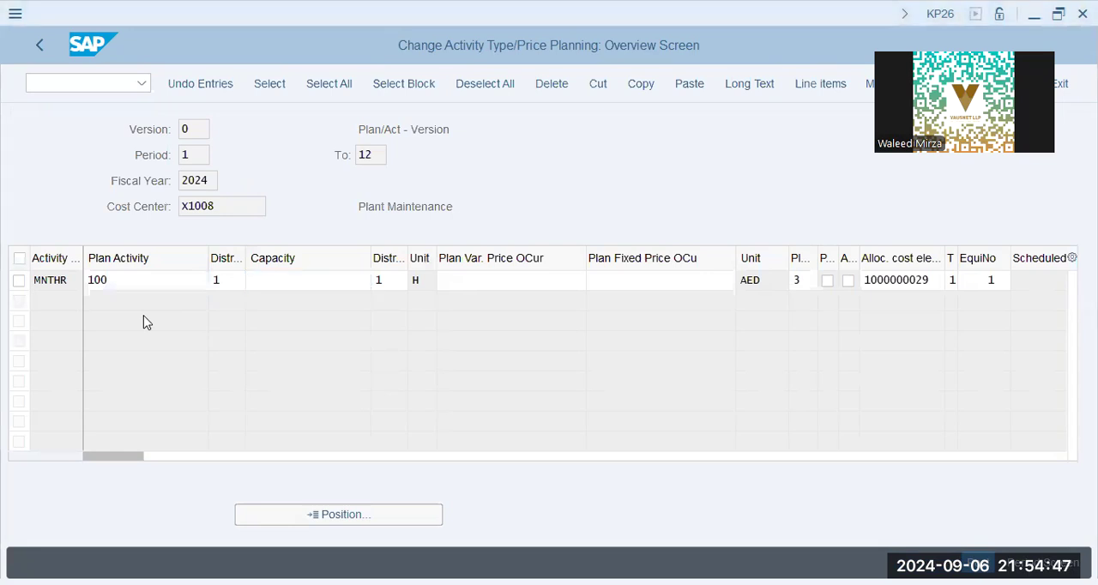